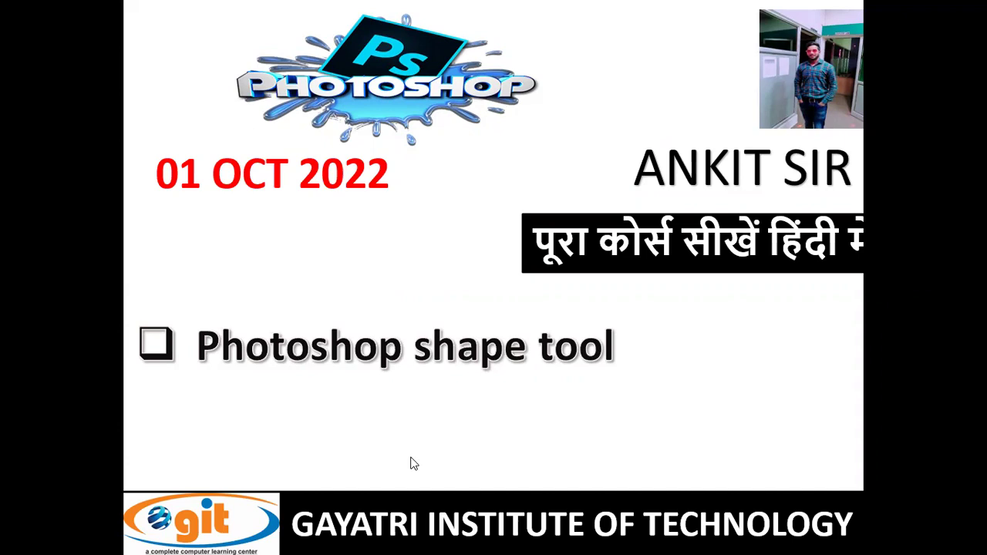
# - Switch from the PowerPoint slideshow to Photoshop's blank Untitled-1 document
pyautogui.hotkey('alt', 'Tab')
pyautogui.hotkey('alt', 'Tab')
pyautogui.hotkey('alt', 'Tab')
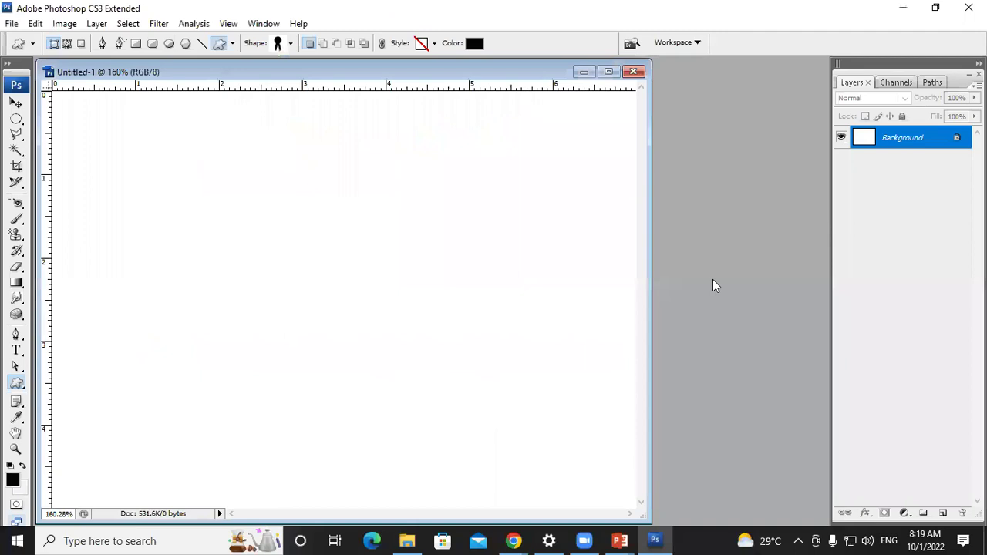
# - Select the Custom Shape Tool and load the All shape set, replacing the current shapes
pyautogui.rightClick(22, 384)
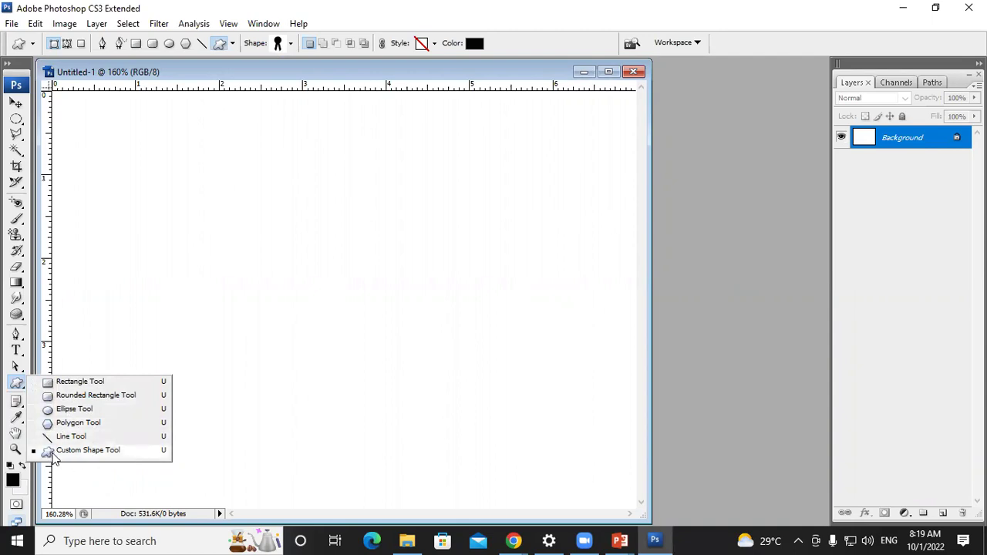
pyautogui.click(108, 450)
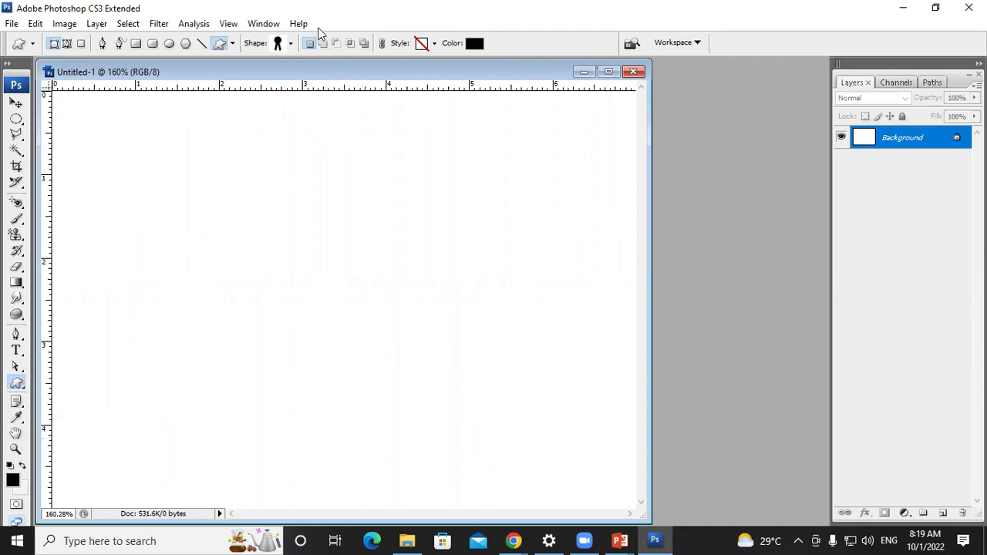
pyautogui.click(291, 44)
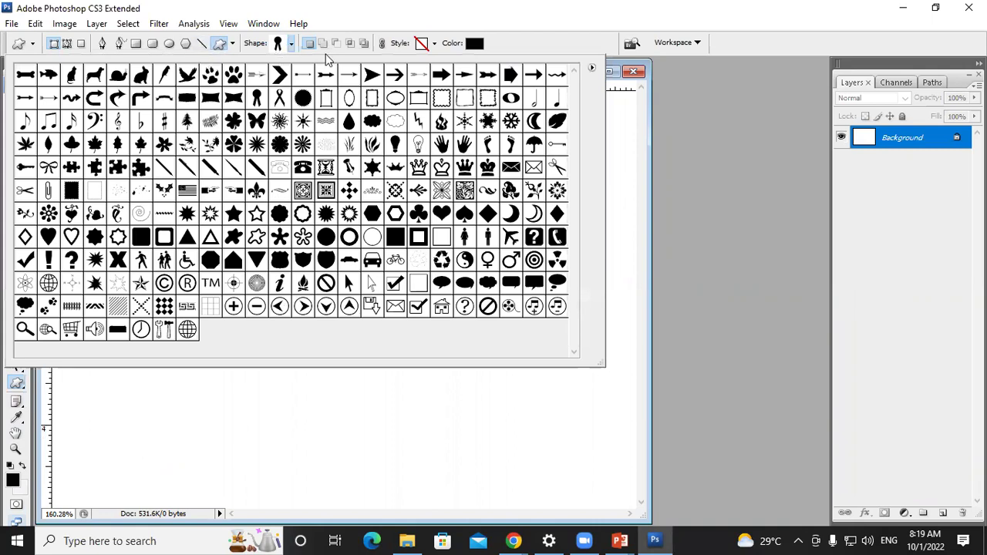
pyautogui.click(591, 69)
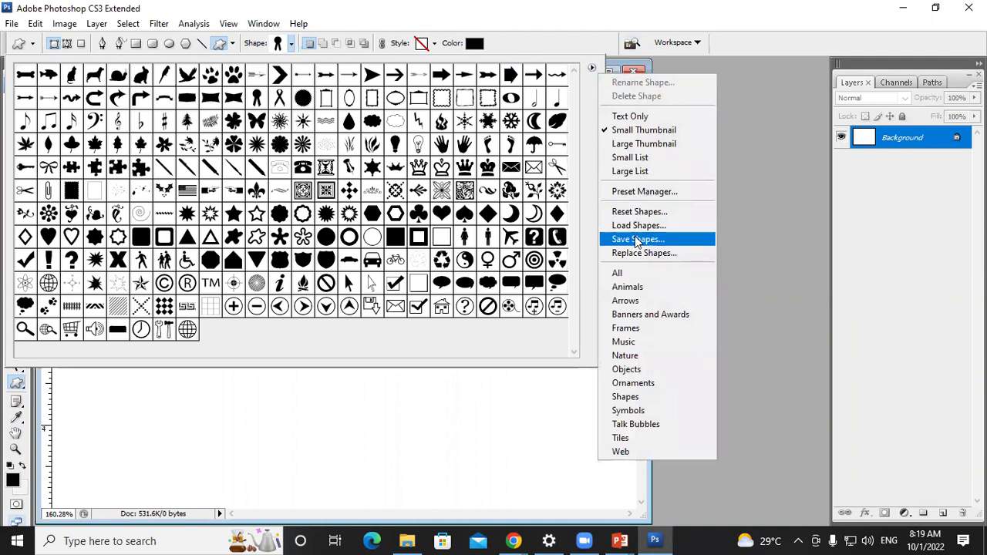
pyautogui.click(632, 278)
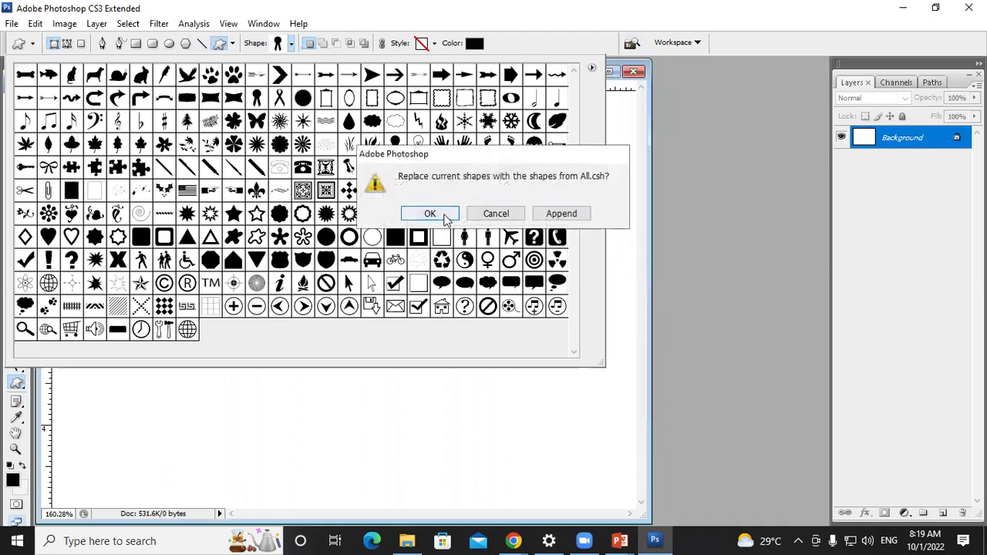
pyautogui.click(444, 217)
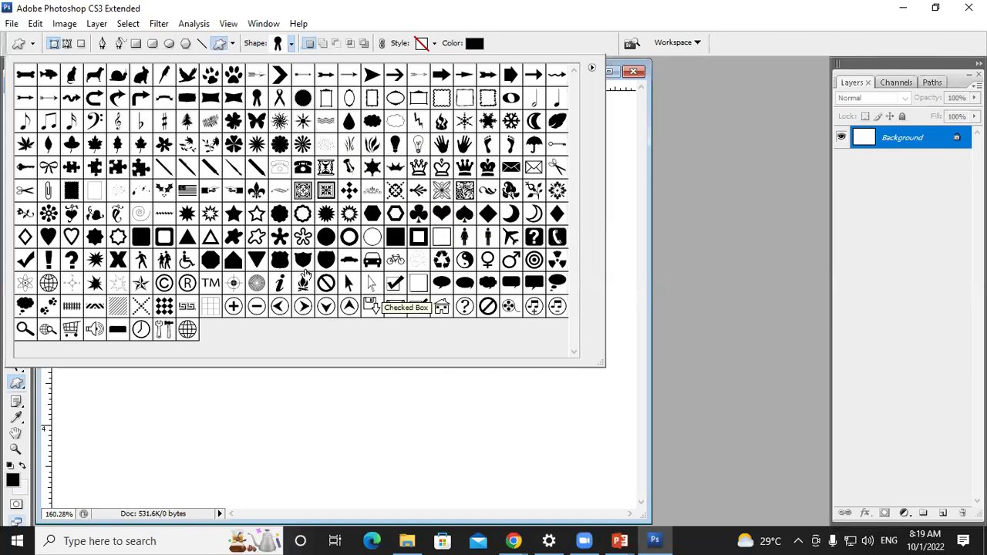
# - Choose the parrot shape from the custom shape picker
pyautogui.click(77, 76)
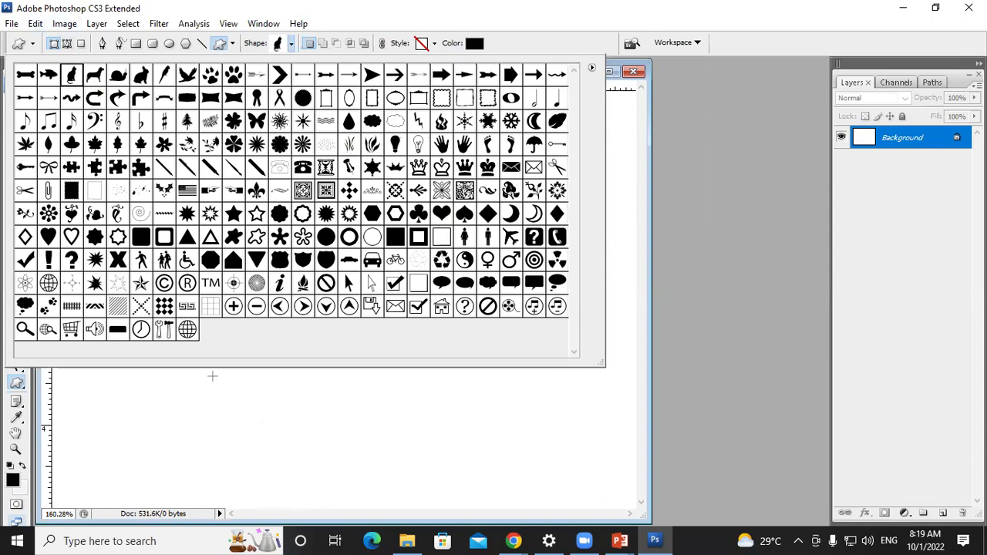
pyautogui.click(163, 75)
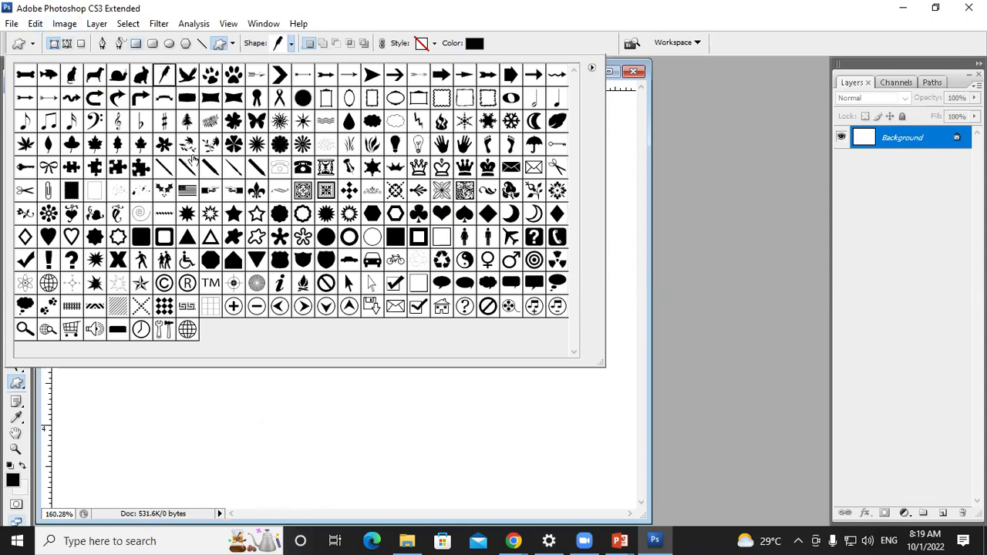
pyautogui.click(273, 388)
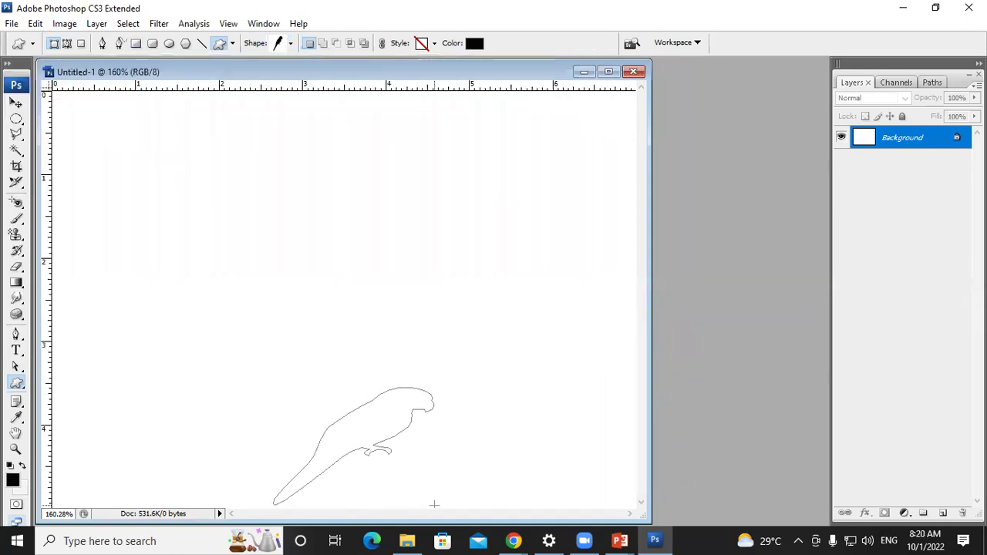
# - Draw the parrot shape, then move and enlarge it to fill most of the canvas
pyautogui.moveTo(273, 388); pyautogui.dragTo(461, 532)
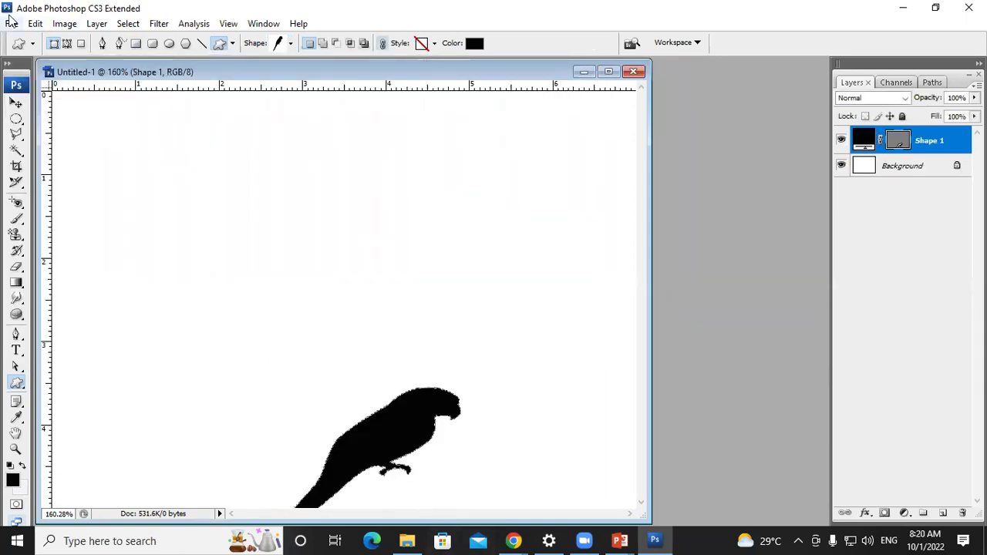
pyautogui.click(17, 103)
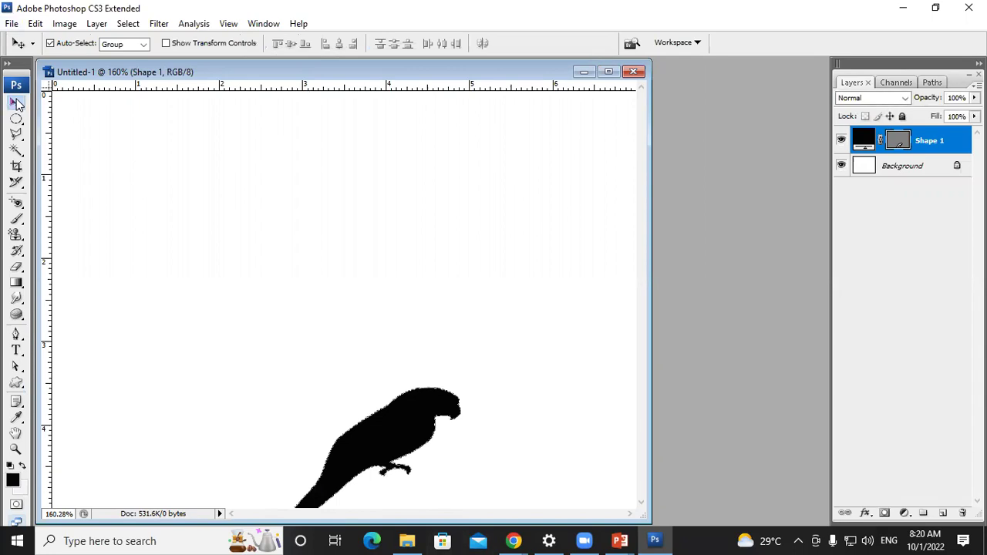
pyautogui.hotkey('ctrl', 't')
pyautogui.moveTo(414, 451); pyautogui.dragTo(349, 214)
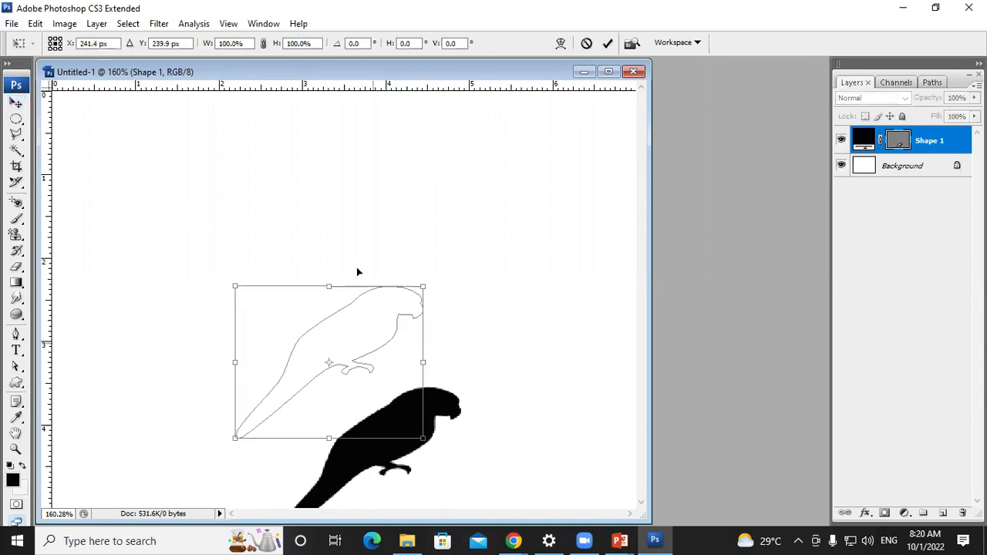
pyautogui.moveTo(399, 305); pyautogui.dragTo(543, 469)
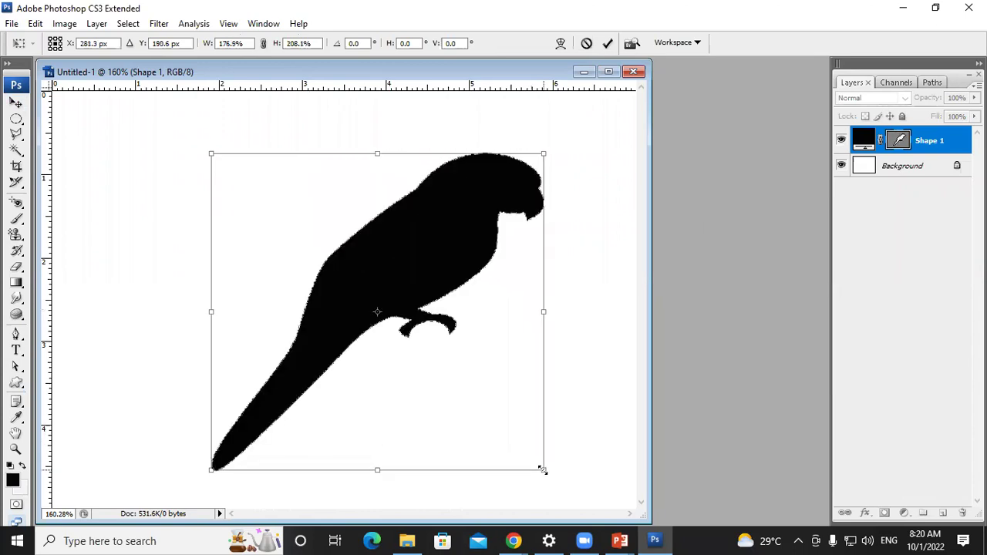
pyautogui.click(607, 43)
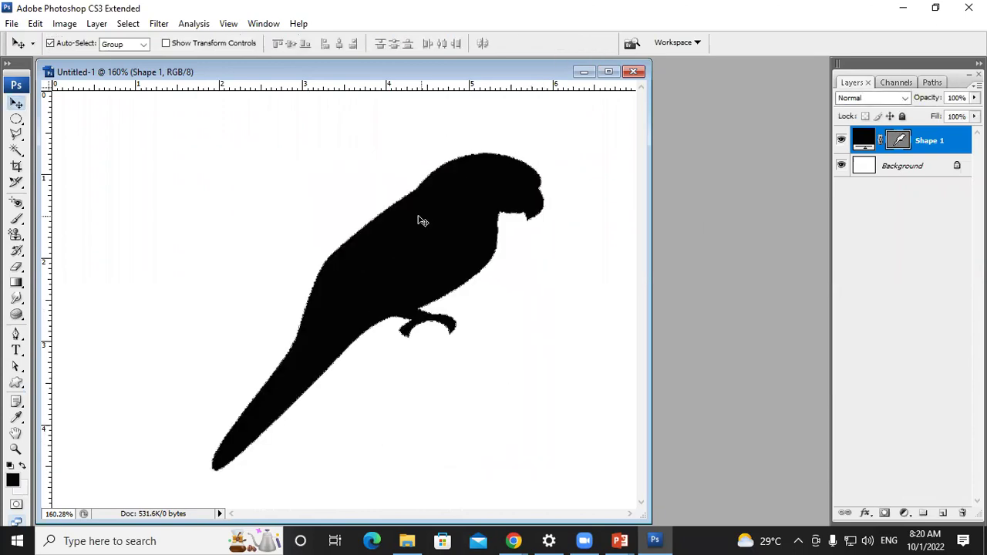
# - Set the parrot's fill colour to green (179e05)
pyautogui.click(13, 333)
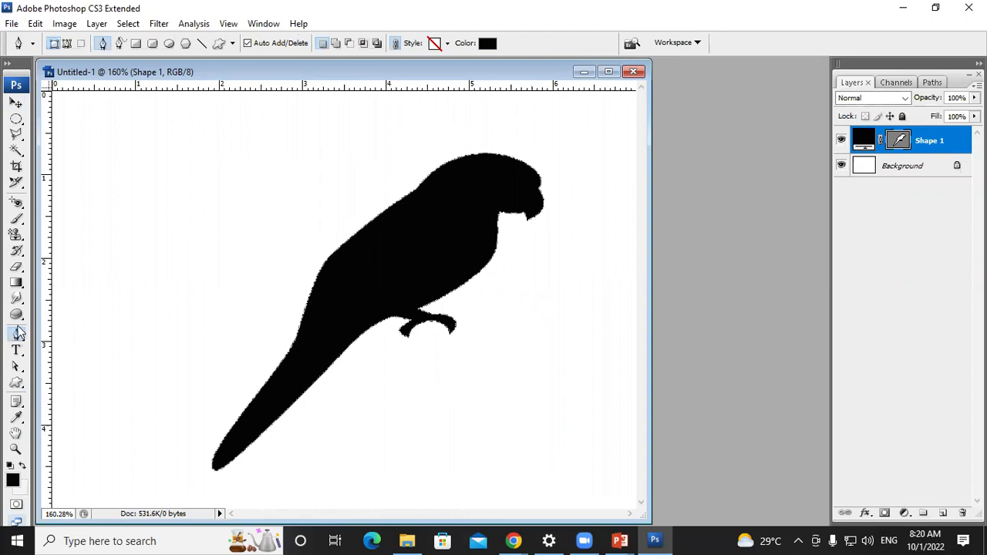
pyautogui.click(484, 43)
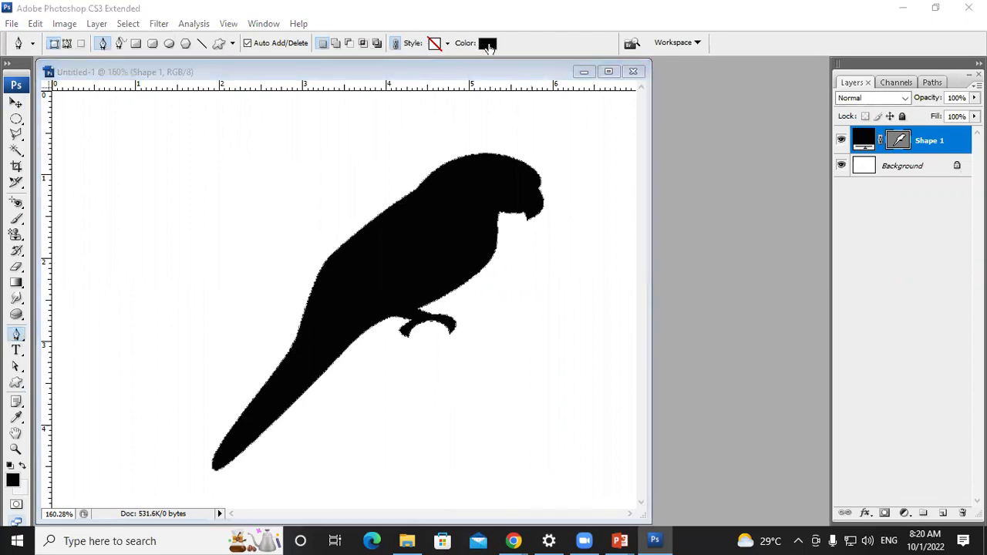
pyautogui.click(487, 44)
pyautogui.moveTo(478, 131)
pyautogui.mouseDown()
pyautogui.moveTo(472, 160)
pyautogui.moveTo(485, 196)
pyautogui.mouseUp()
pyautogui.click(506, 254)
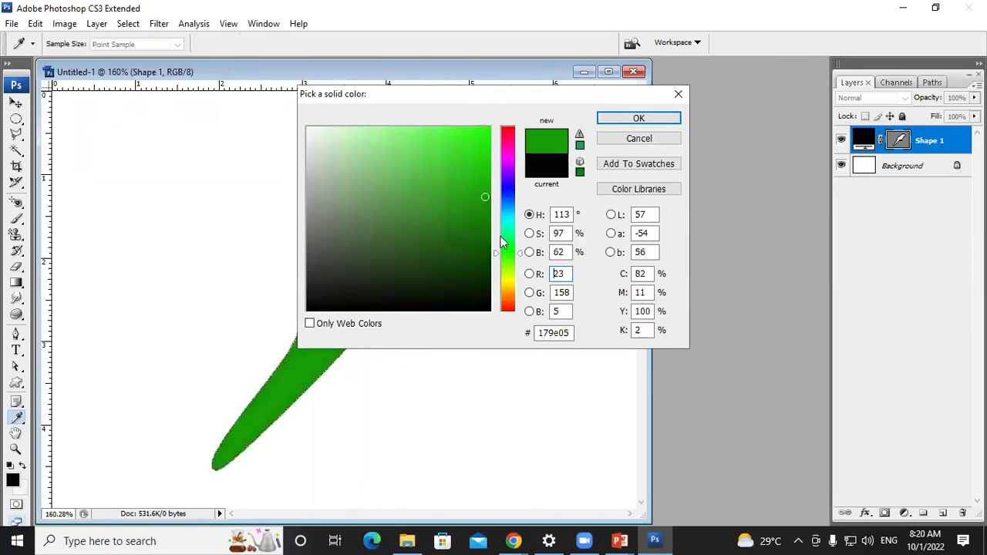
pyautogui.click(639, 119)
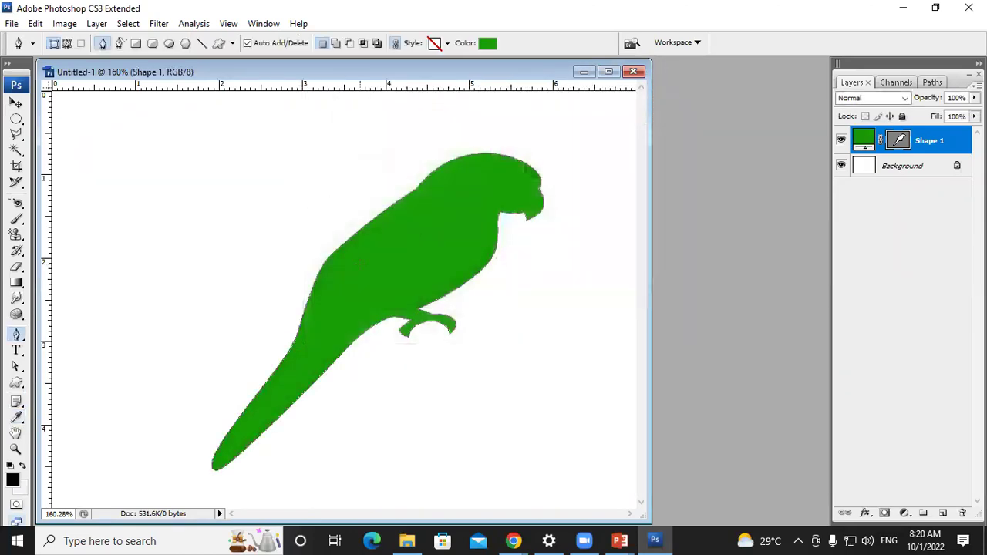
# - Open the man's photo and drag it into Untitled-1 as Layer 1
pyautogui.hotkey('ctrl', 'o')
pyautogui.click(497, 114)
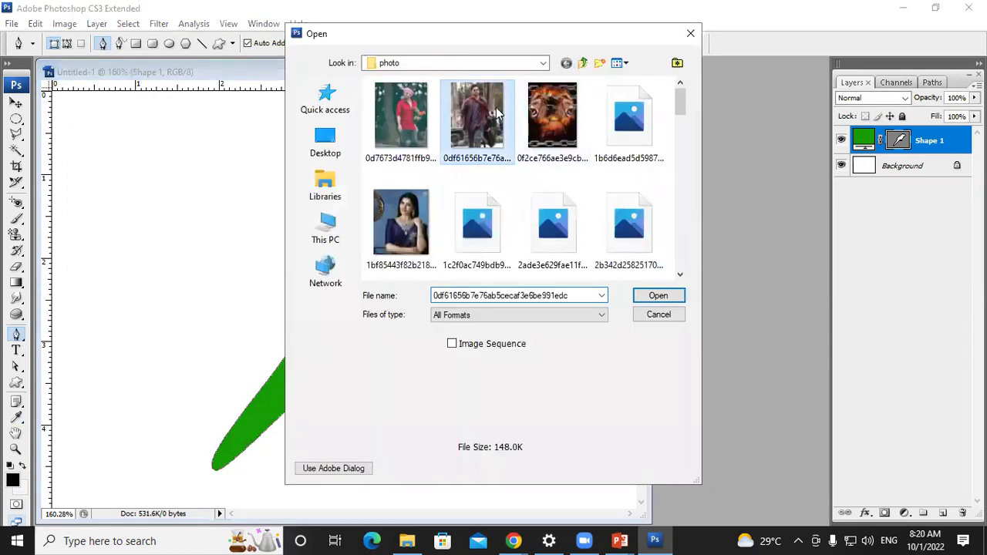
pyautogui.click(658, 295)
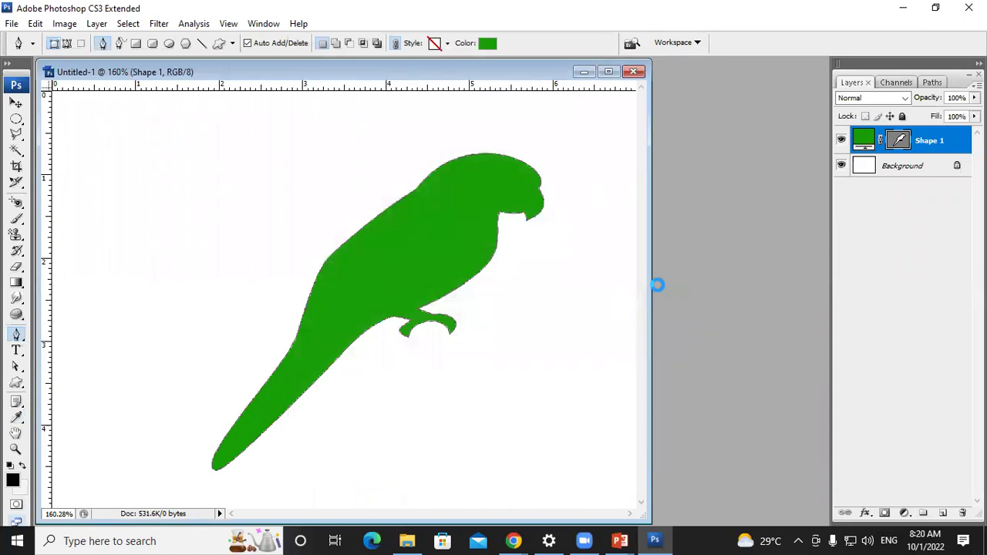
pyautogui.click(17, 103)
pyautogui.moveTo(189, 245)
pyautogui.mouseDown()
pyautogui.moveTo(443, 277)
pyautogui.moveTo(404, 458)
pyautogui.mouseUp()
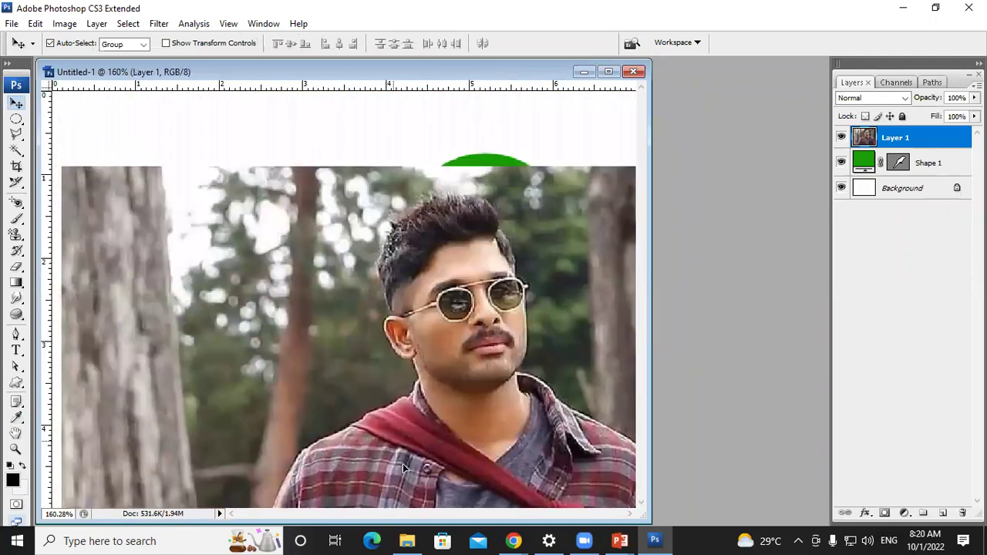
# - Shrink the photo and position it over the parrot's body
pyautogui.hotkey('ctrl', 't')
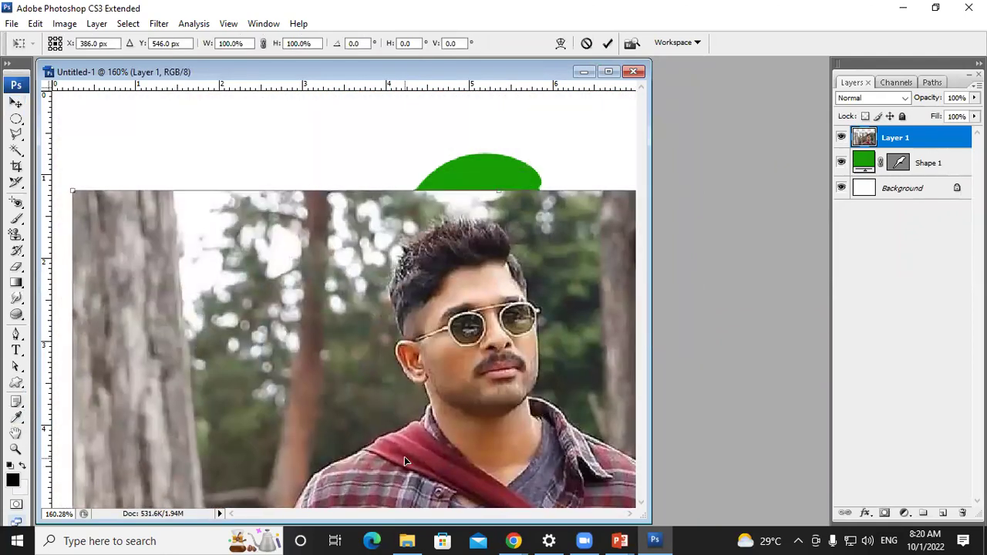
pyautogui.moveTo(73, 191)
pyautogui.mouseDown()
pyautogui.moveTo(418, 445)
pyautogui.moveTo(106, 175)
pyautogui.moveTo(355, 407)
pyautogui.mouseUp()
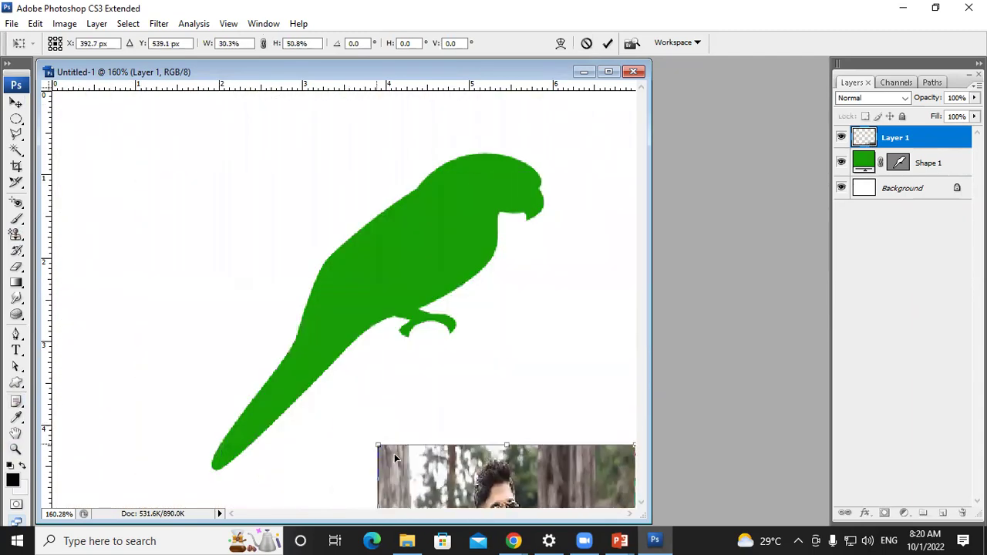
pyautogui.moveTo(323, 322); pyautogui.dragTo(244, 232)
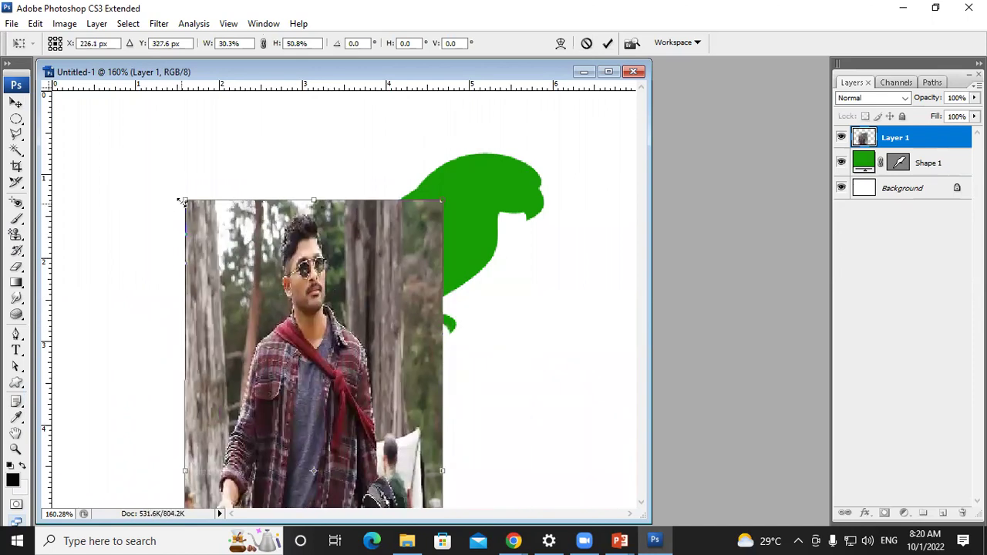
pyautogui.moveTo(186, 205); pyautogui.dragTo(259, 401)
pyautogui.moveTo(308, 477); pyautogui.dragTo(323, 222)
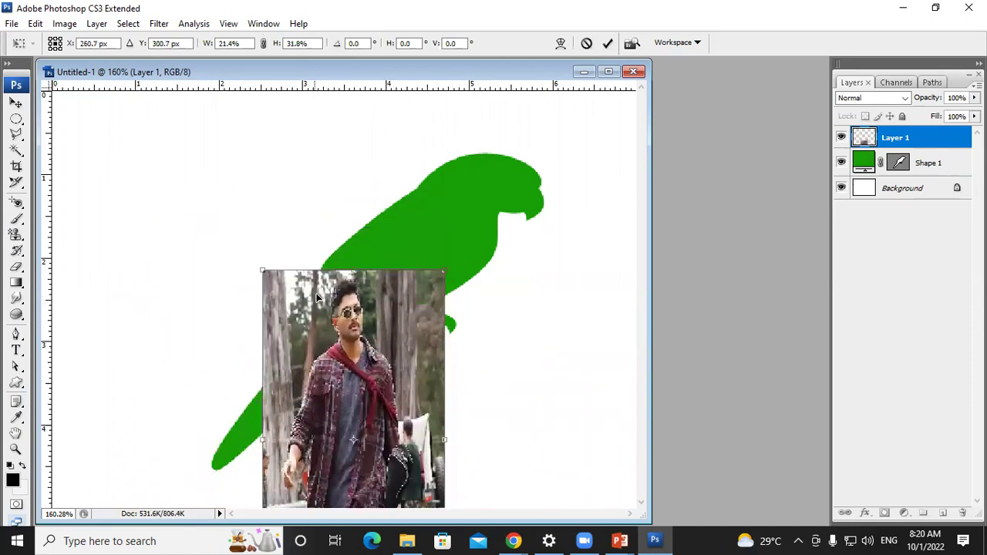
pyautogui.moveTo(360, 154); pyautogui.dragTo(360, 256)
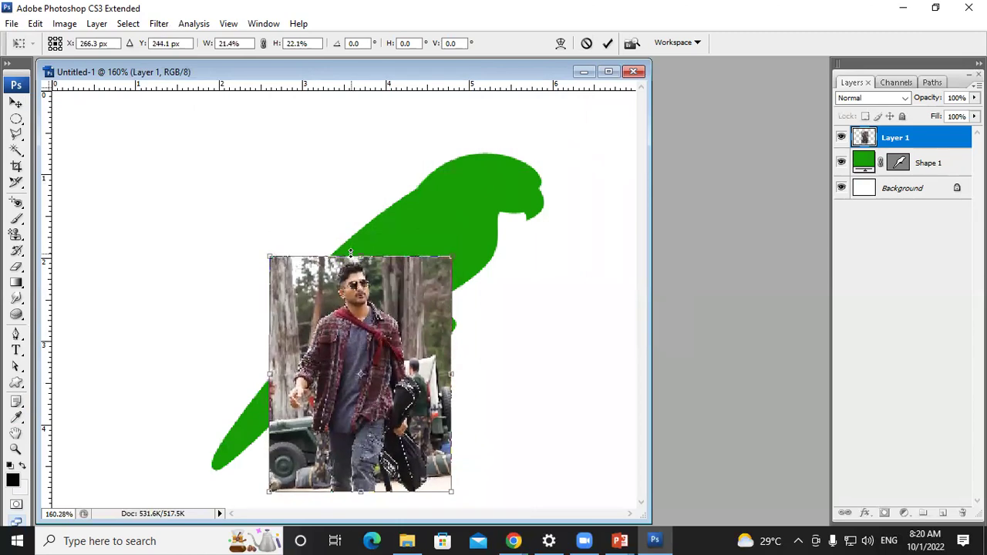
pyautogui.moveTo(306, 417); pyautogui.dragTo(353, 336)
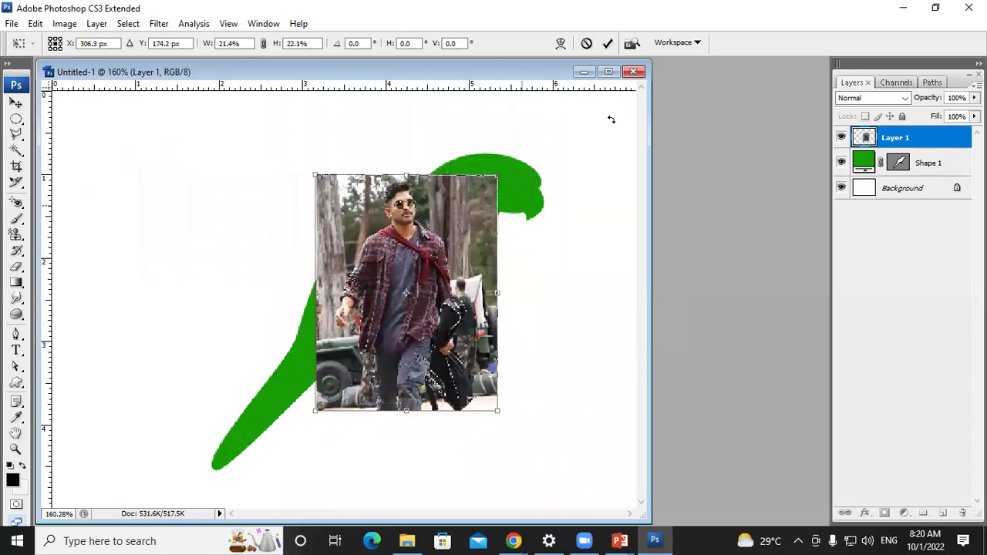
pyautogui.click(607, 44)
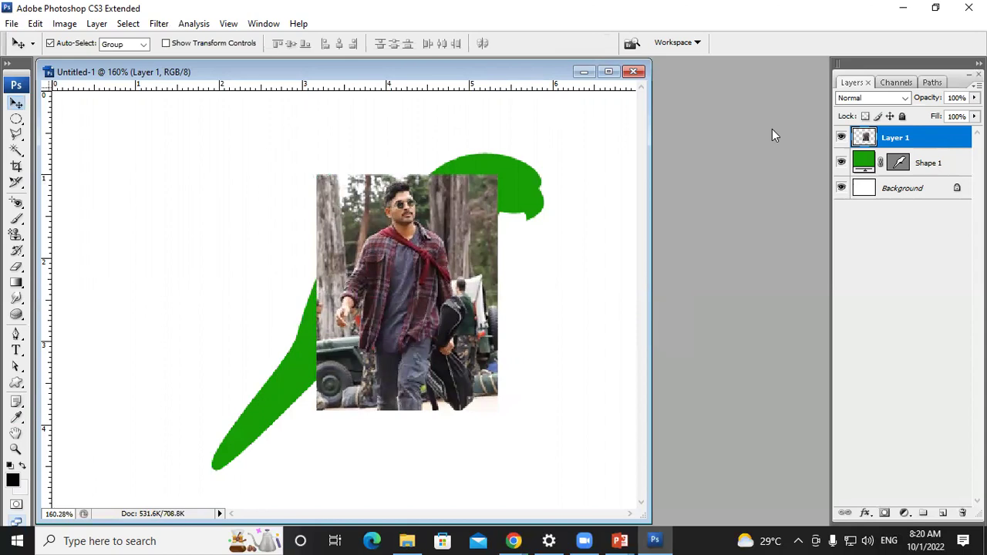
# - Clip the photo to the parrot, then skew and stretch it down to the tail
pyautogui.hotkey('ctrl', 'alt', 'g')
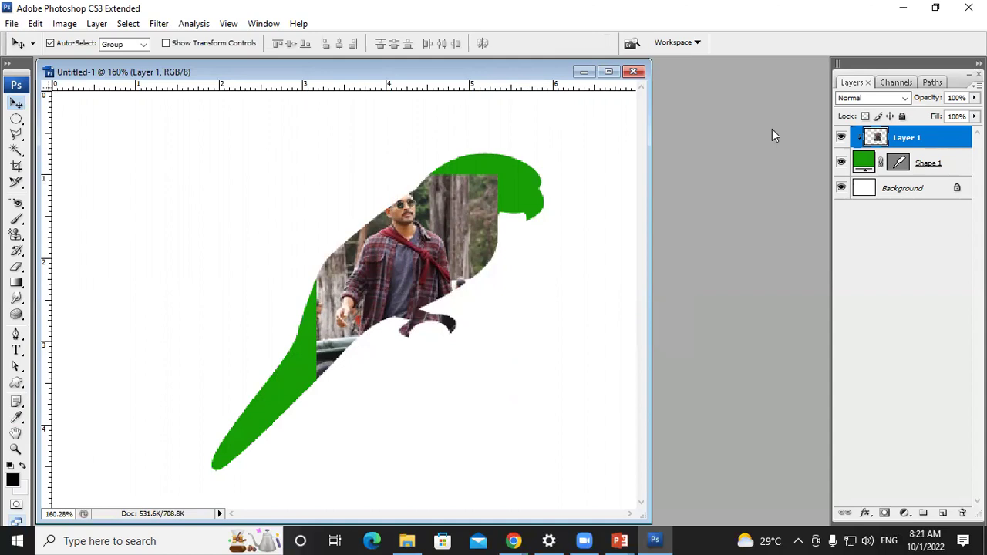
pyautogui.hotkey('ctrl', 't')
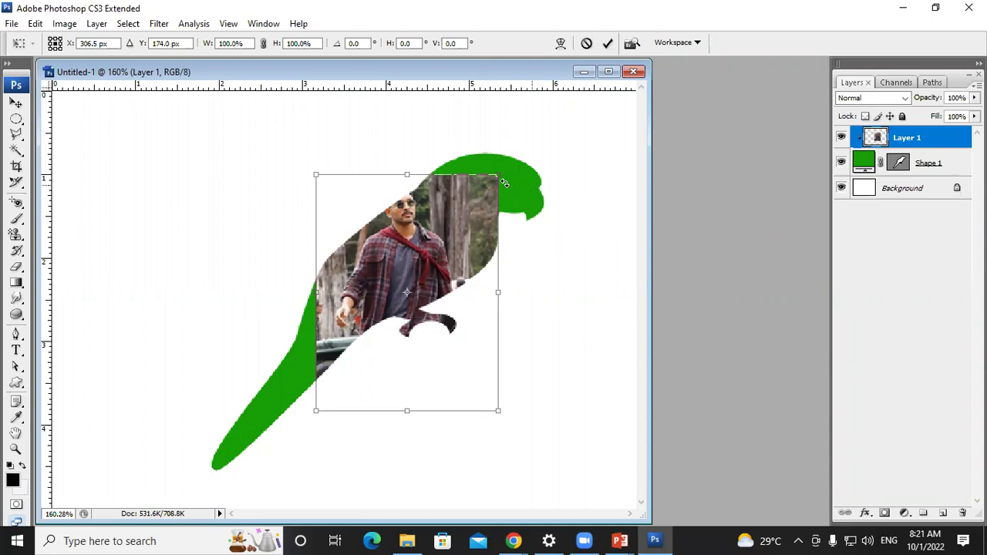
pyautogui.moveTo(498, 178); pyautogui.dragTo(505, 168)
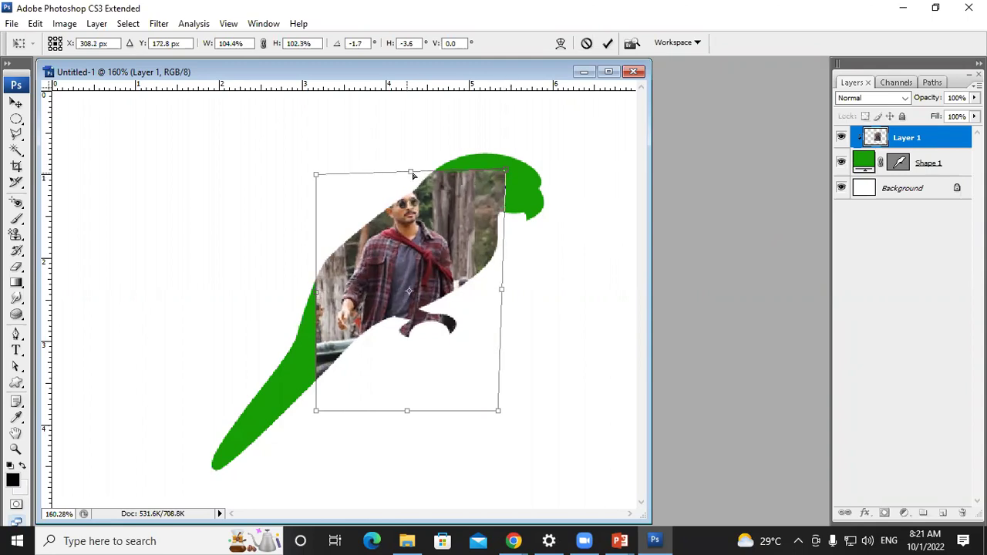
pyautogui.moveTo(413, 171); pyautogui.dragTo(454, 152)
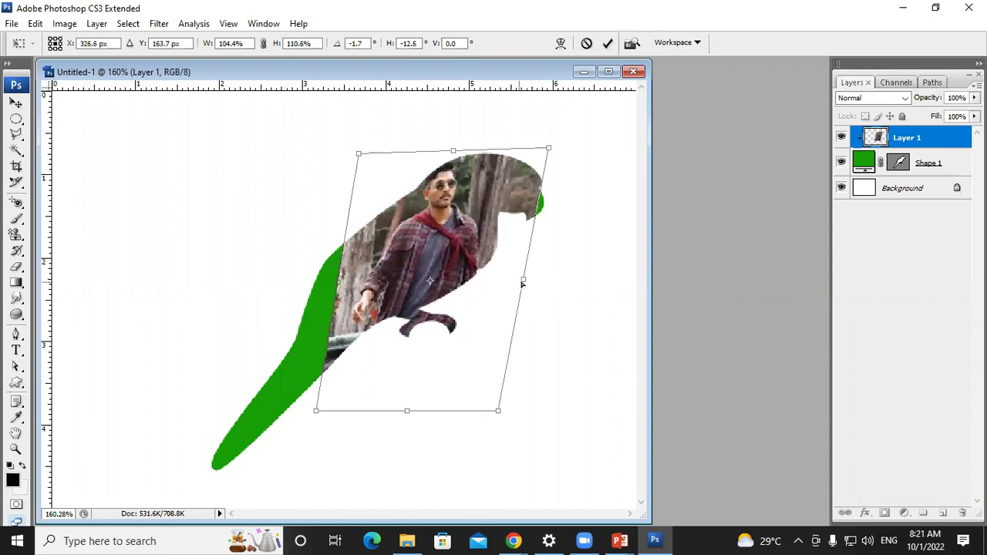
pyautogui.moveTo(522, 282); pyautogui.dragTo(529, 282)
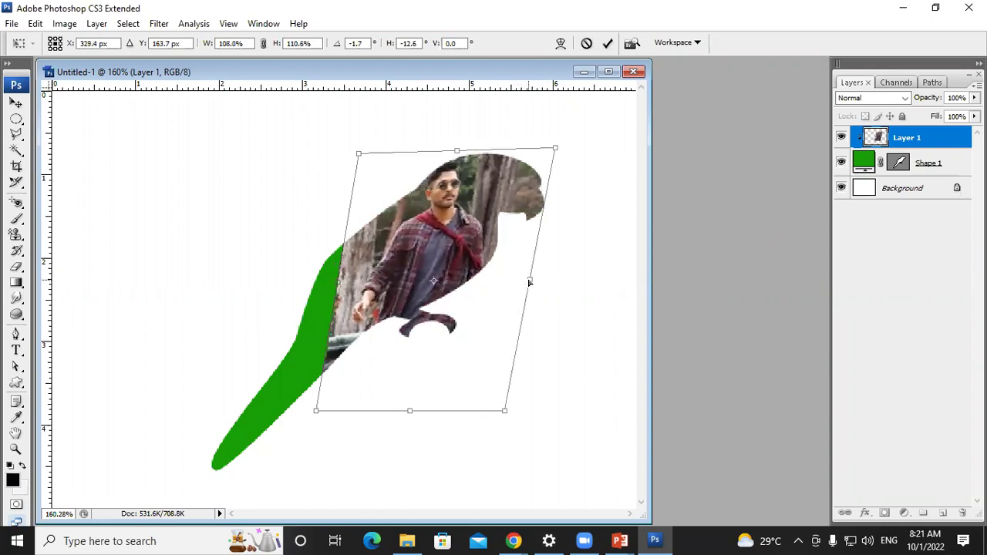
pyautogui.moveTo(312, 416); pyautogui.dragTo(198, 477)
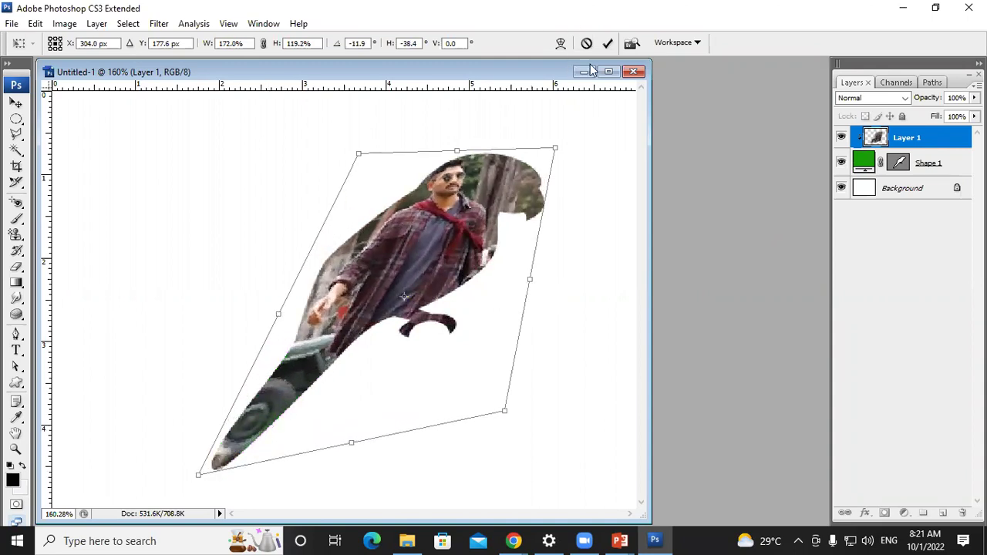
pyautogui.click(607, 43)
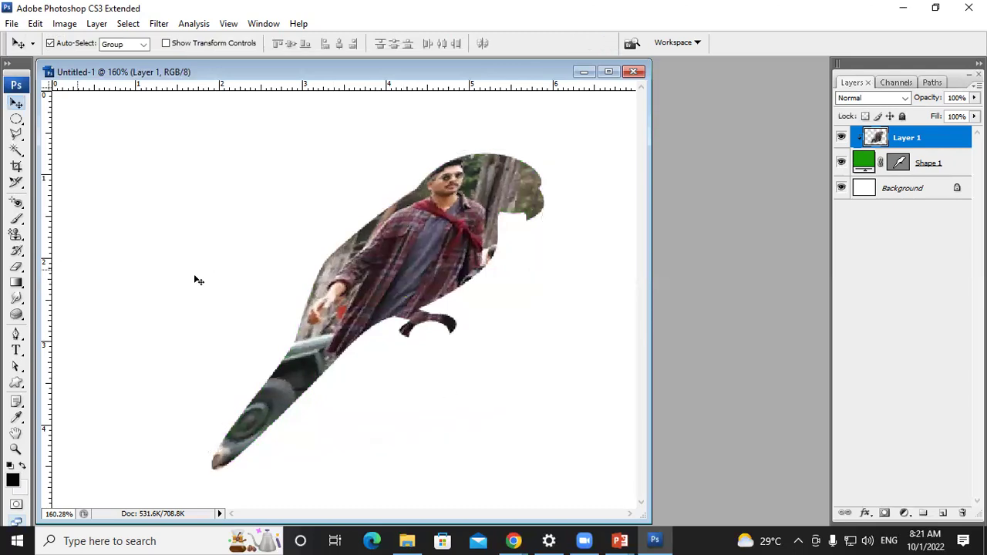
# - Select the Background layer and create a new blank document, Untitled-2
pyautogui.click(905, 196)
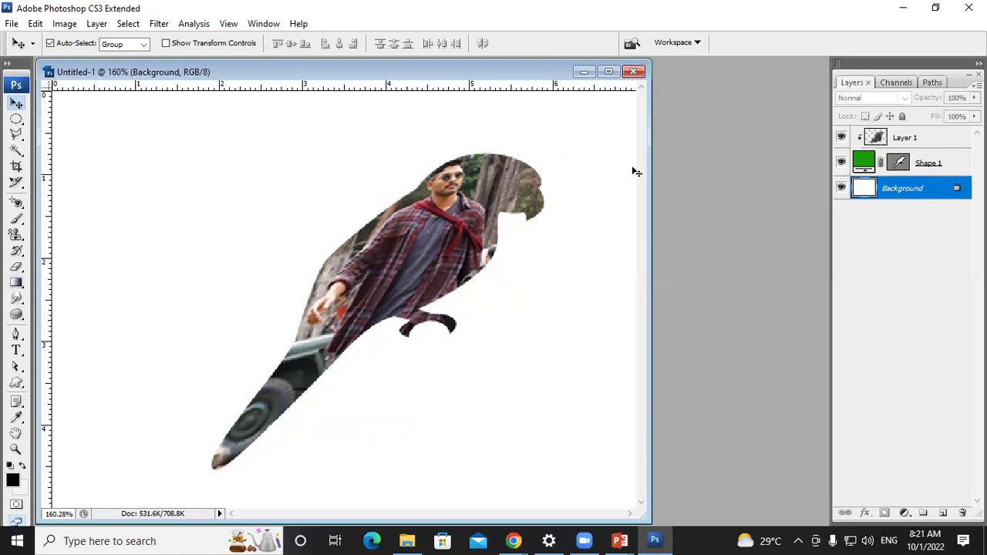
pyautogui.hotkey('ctrl', 'o')
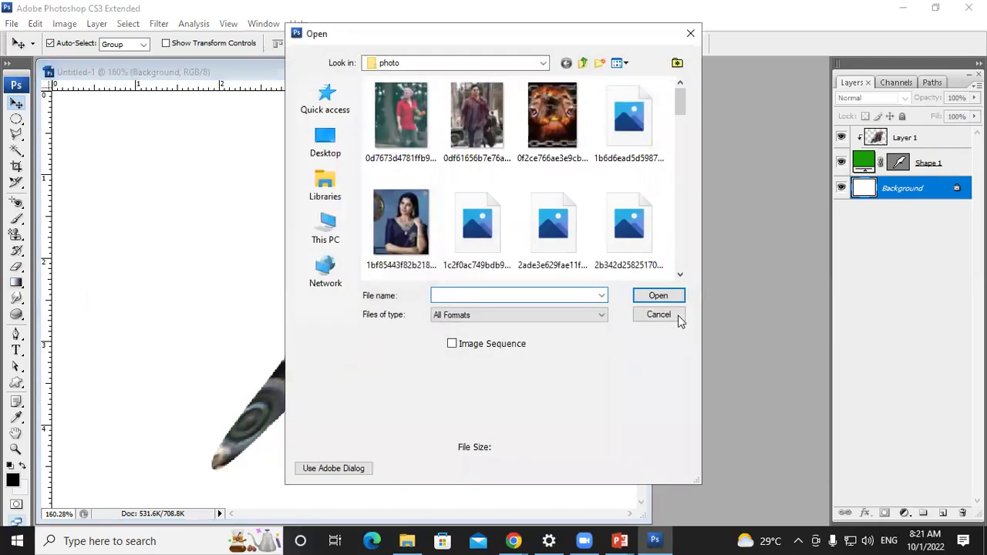
pyautogui.click(675, 314)
pyautogui.hotkey('ctrl', 'n')
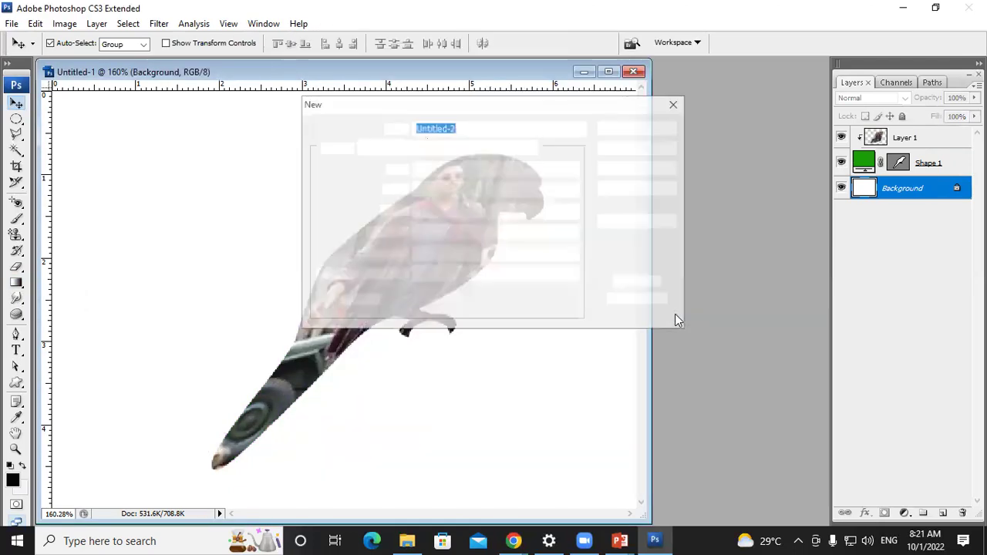
pyautogui.click(650, 127)
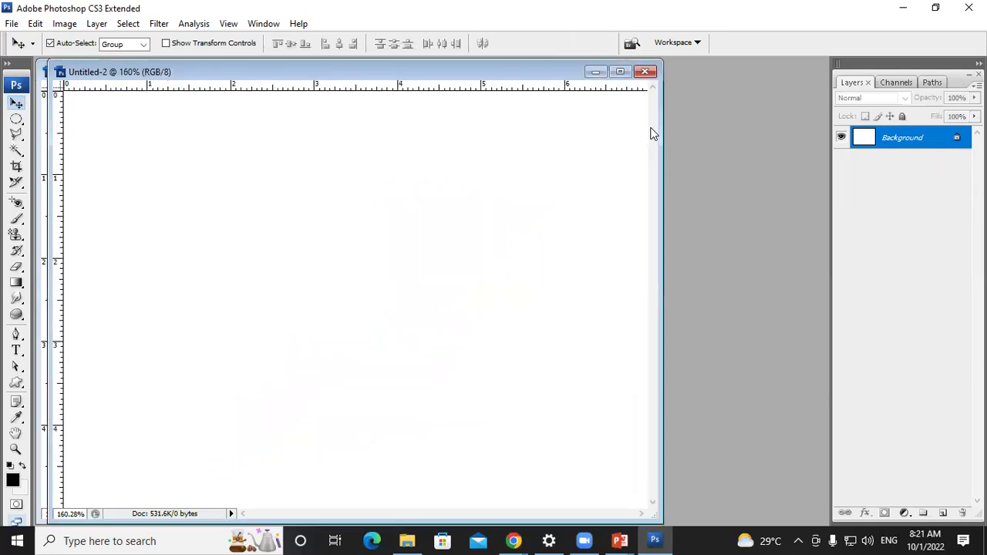
# - Draw a rabbit custom shape near the bottom-left of the canvas
pyautogui.click(16, 383)
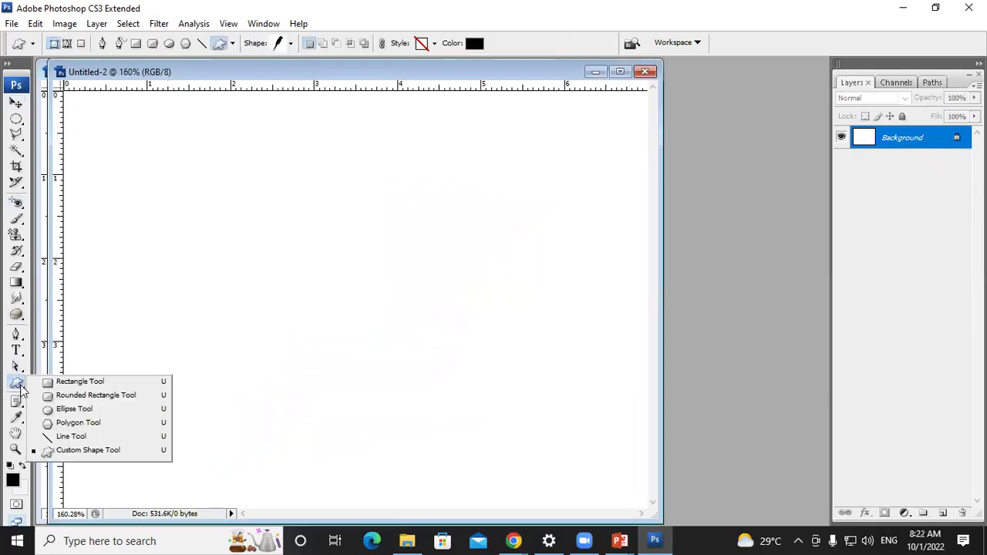
pyautogui.click(110, 451)
pyautogui.click(289, 45)
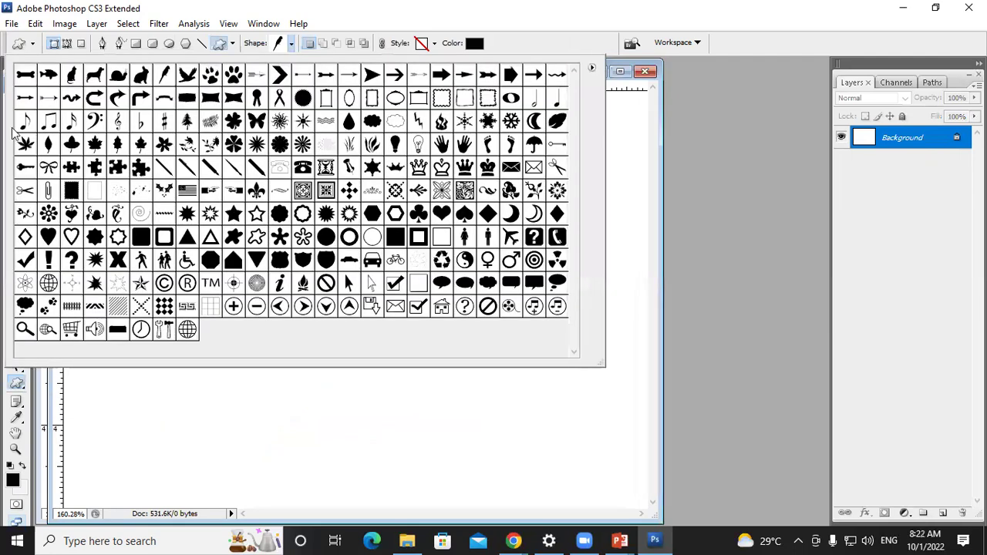
pyautogui.click(141, 74)
pyautogui.moveTo(203, 374); pyautogui.dragTo(370, 503)
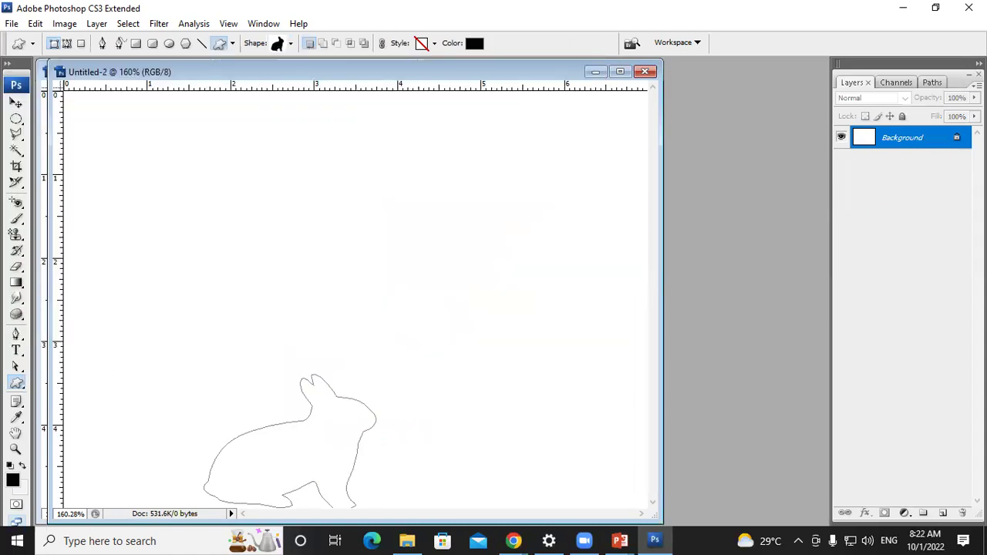
# - Move the rabbit up and enlarge it to about 169% by 198%
pyautogui.hotkey('ctrl', 't')
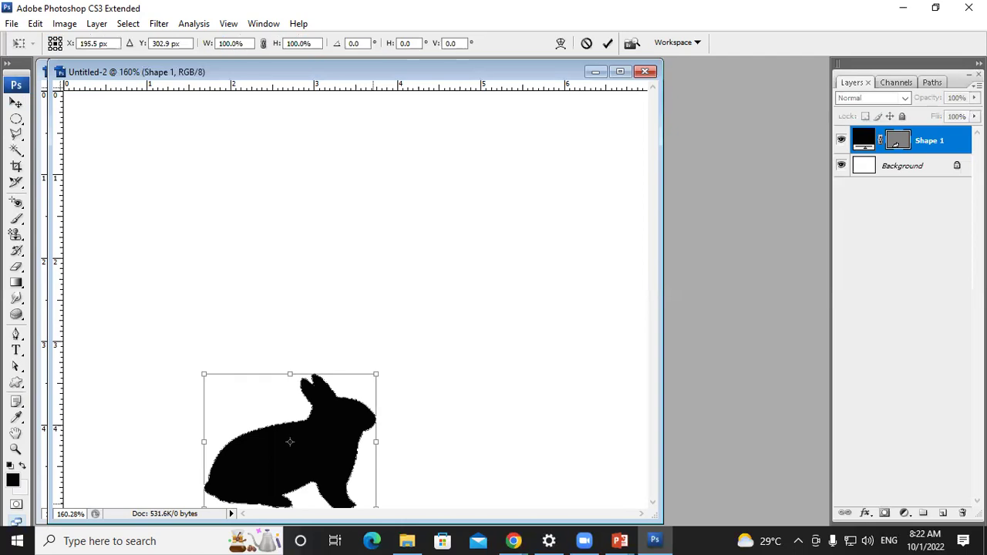
pyautogui.moveTo(340, 465); pyautogui.dragTo(346, 259)
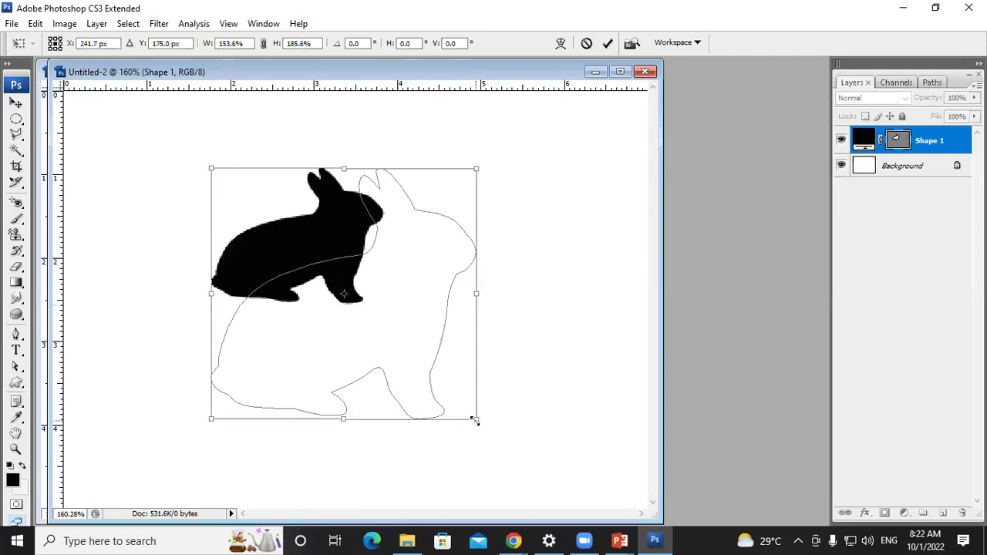
pyautogui.moveTo(383, 303); pyautogui.dragTo(466, 414)
pyautogui.moveTo(377, 354); pyautogui.dragTo(374, 350)
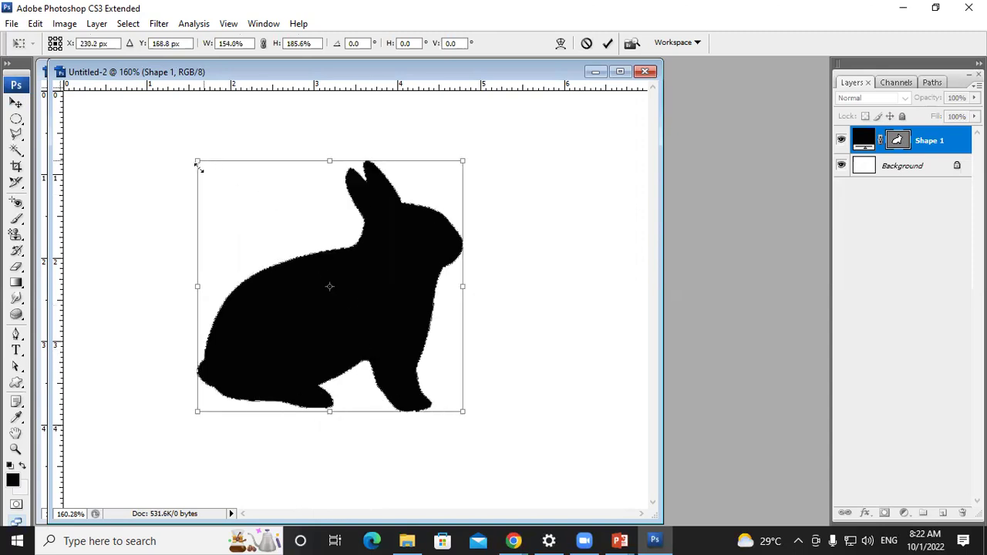
pyautogui.moveTo(187, 156); pyautogui.dragTo(171, 144)
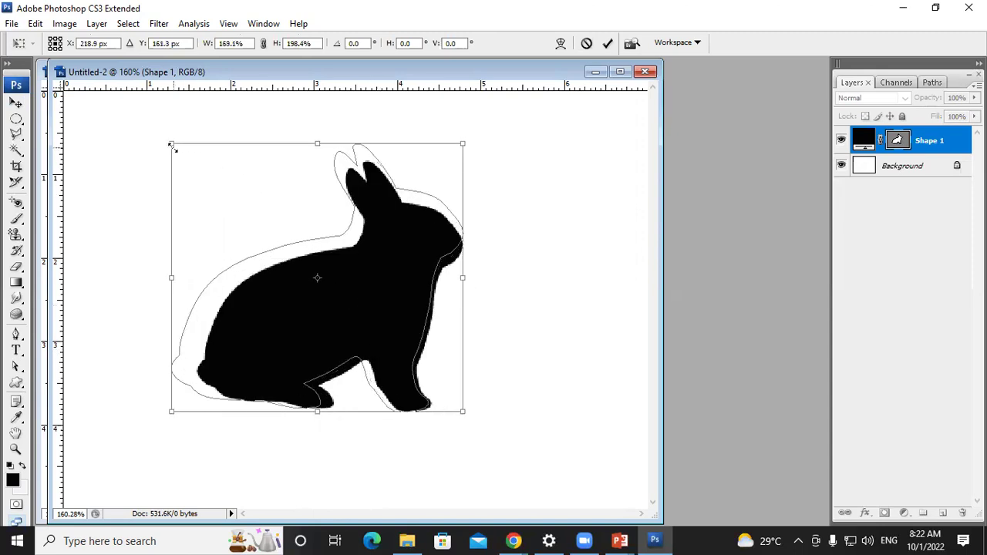
# - Commit the rabbit's transform and set its fill colour to bright blue
pyautogui.click(607, 44)
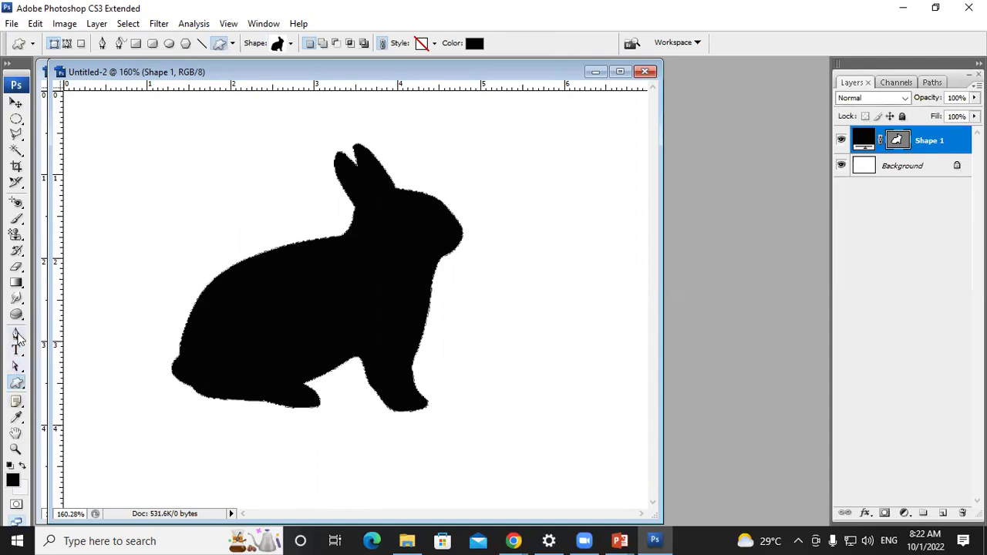
pyautogui.click(17, 334)
pyautogui.click(488, 43)
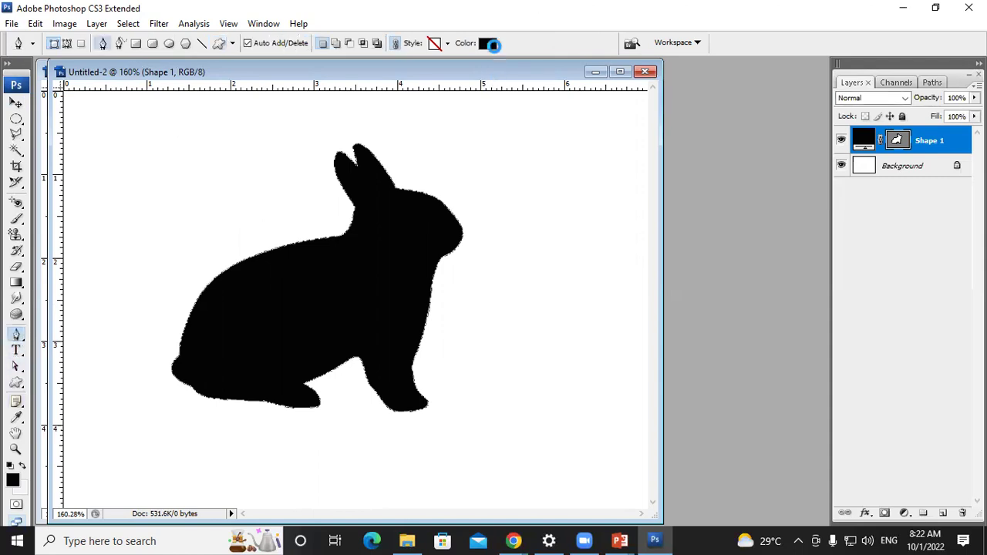
pyautogui.click(508, 193)
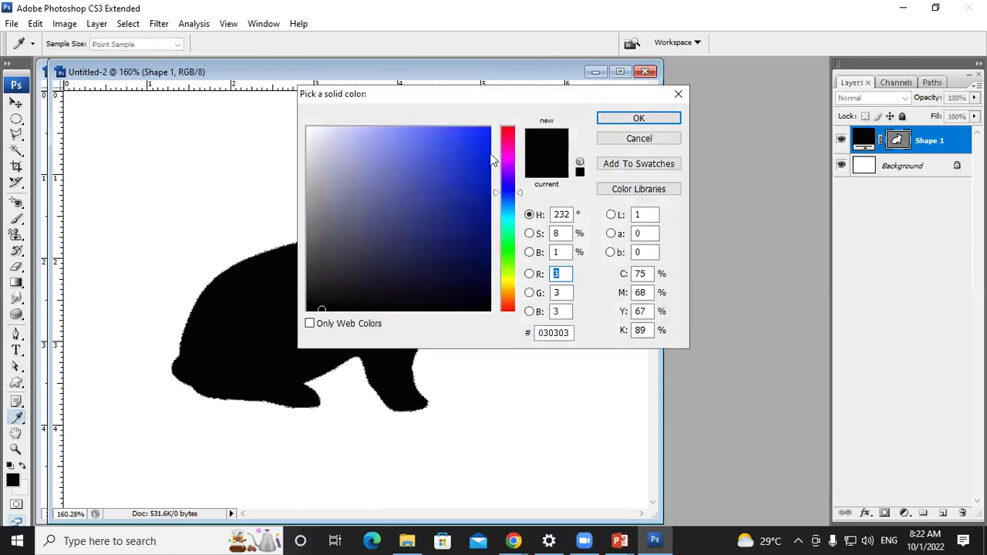
pyautogui.click(478, 136)
pyautogui.click(634, 119)
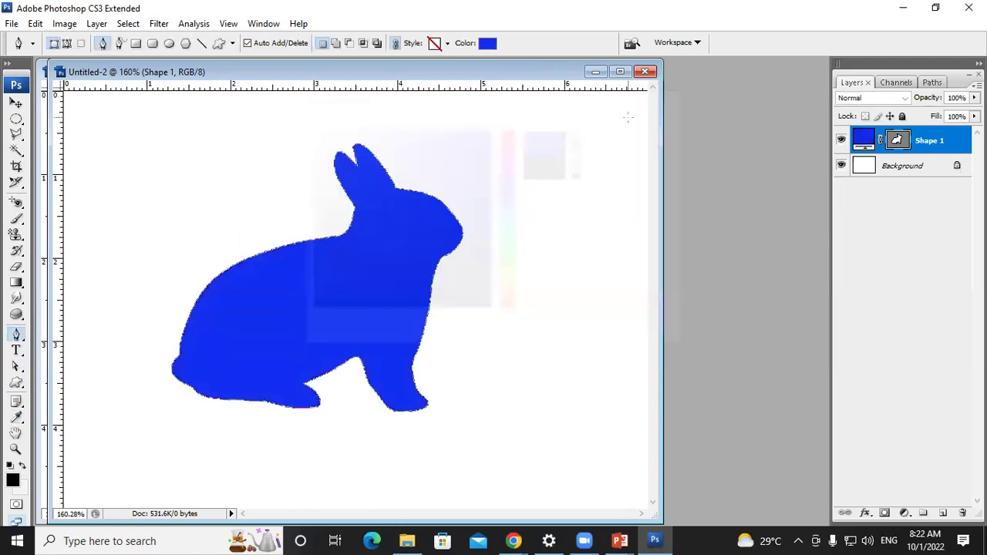
# - Enlarge the blue rabbit further, to about 115% by 114%
pyautogui.hotkey('ctrl', 't')
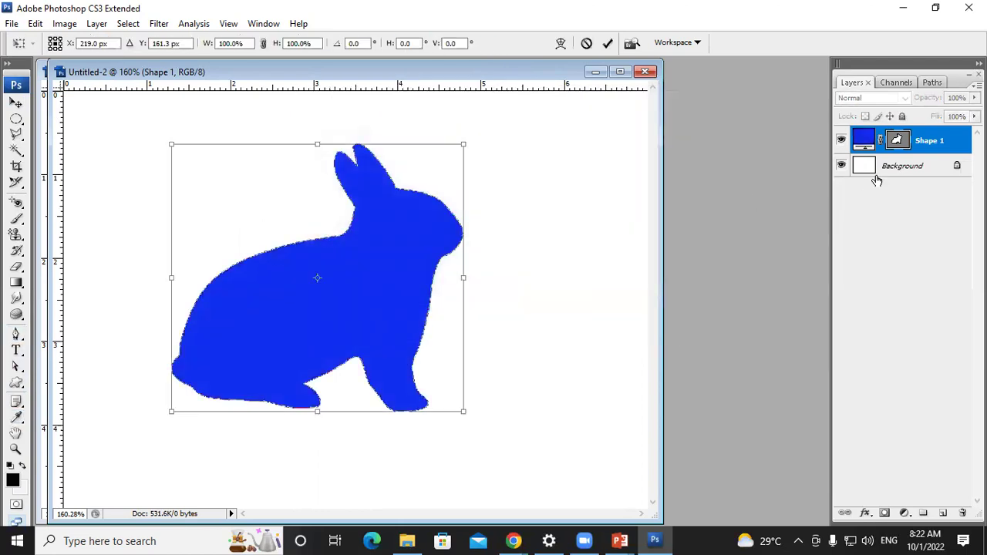
pyautogui.moveTo(464, 412); pyautogui.dragTo(511, 449)
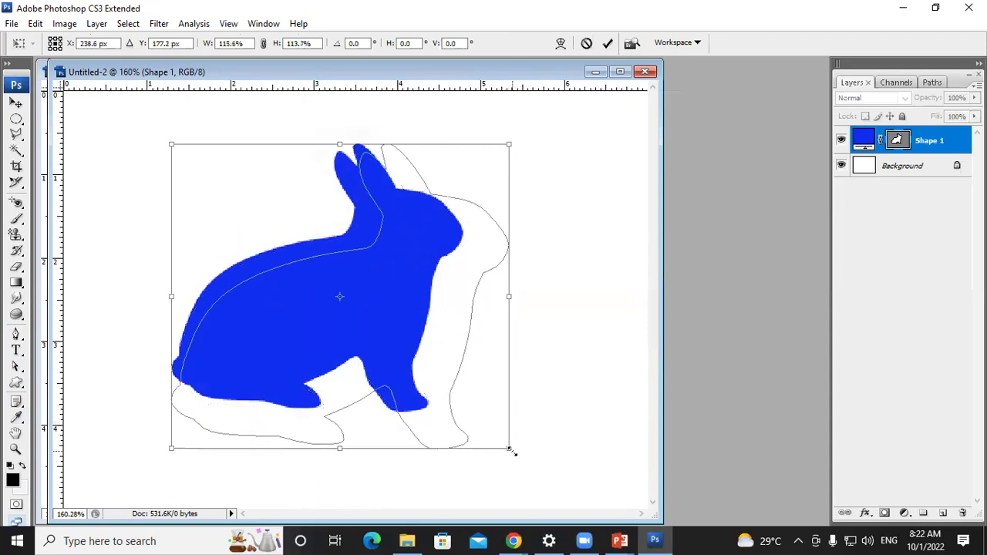
pyautogui.click(609, 44)
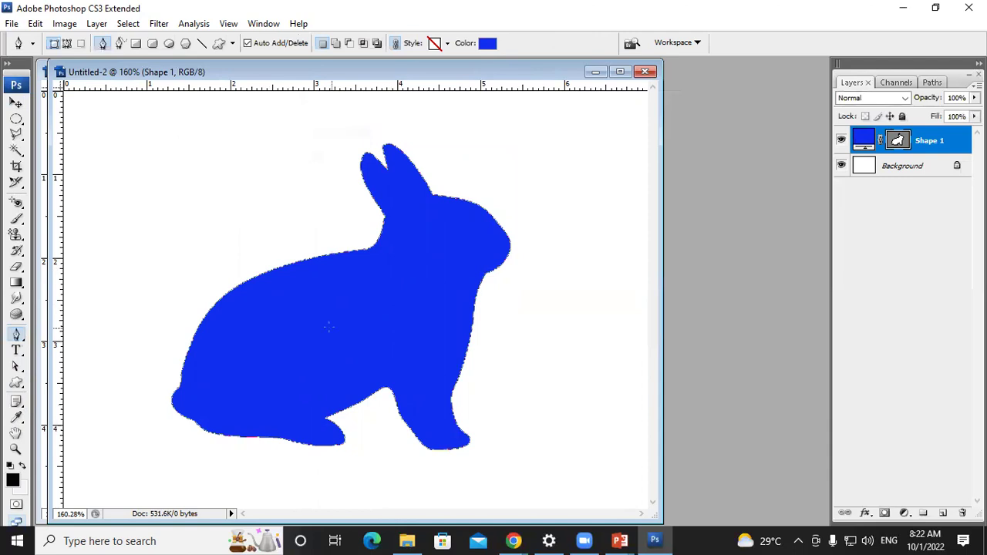
# - Open the photo of the man in teal and drag it into Untitled-2
pyautogui.hotkey('ctrl', 'o')
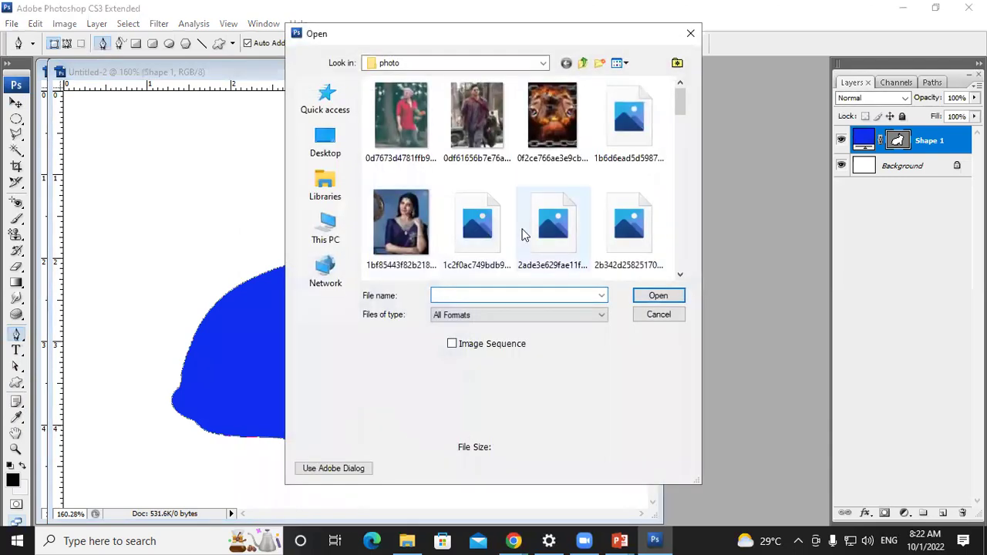
pyautogui.scroll(-3, 523, 234)
pyautogui.click(477, 224)
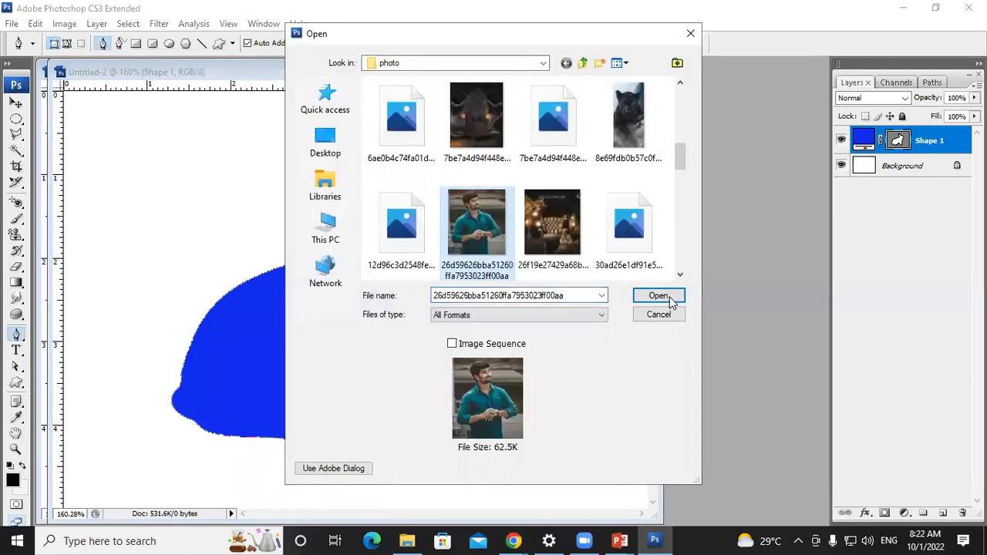
pyautogui.click(657, 296)
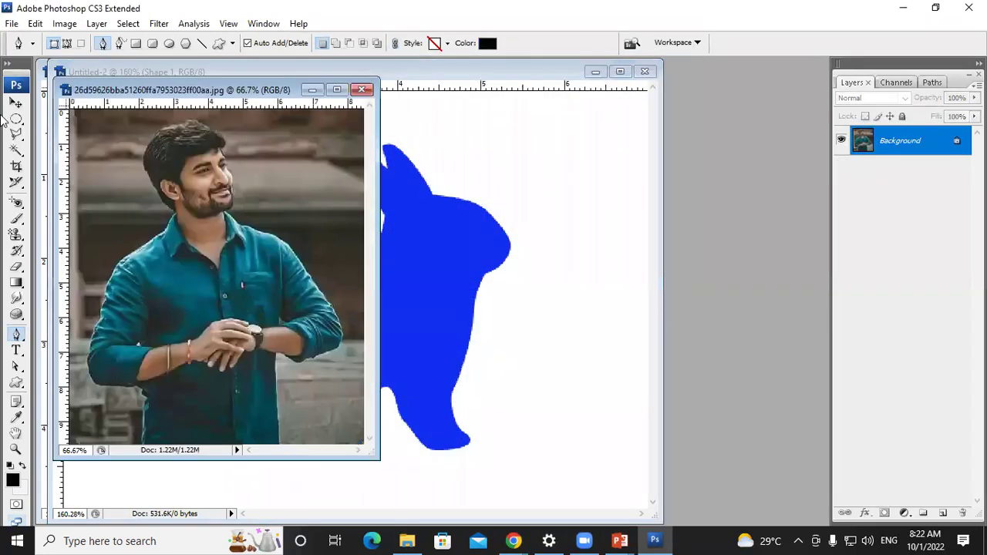
pyautogui.click(15, 103)
pyautogui.moveTo(169, 234)
pyautogui.mouseDown()
pyautogui.moveTo(399, 284)
pyautogui.moveTo(359, 297)
pyautogui.mouseUp()
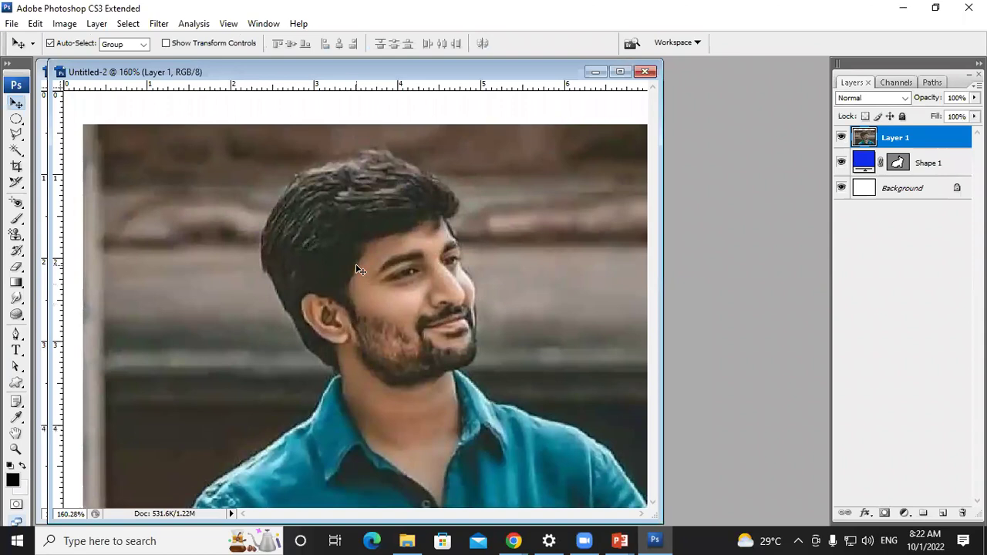
# - Shrink the photo to about 24% and centre it over the rabbit's body
pyautogui.hotkey('ctrl', 't')
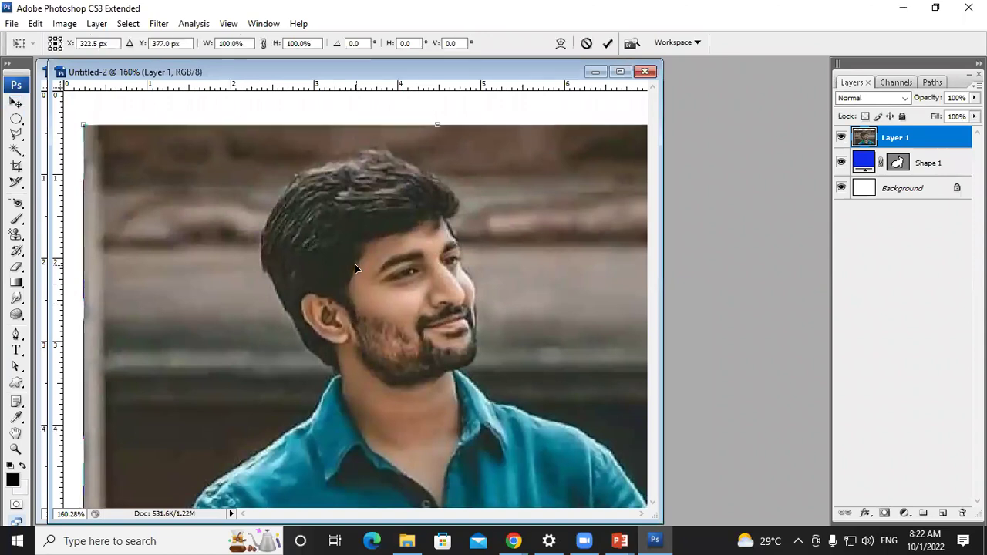
pyautogui.moveTo(82, 126)
pyautogui.mouseDown()
pyautogui.moveTo(424, 429)
pyautogui.moveTo(263, 215)
pyautogui.mouseUp()
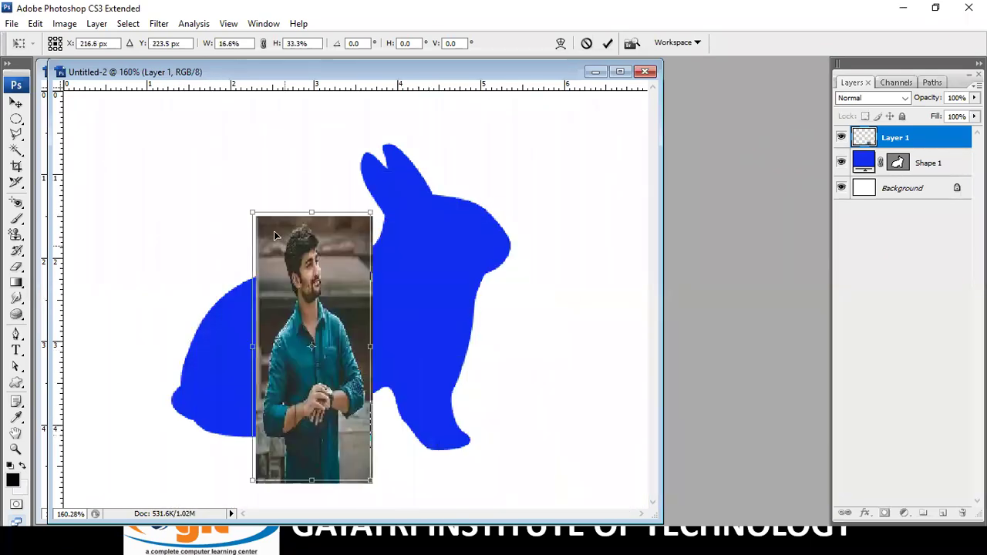
pyautogui.moveTo(360, 467); pyautogui.dragTo(368, 363)
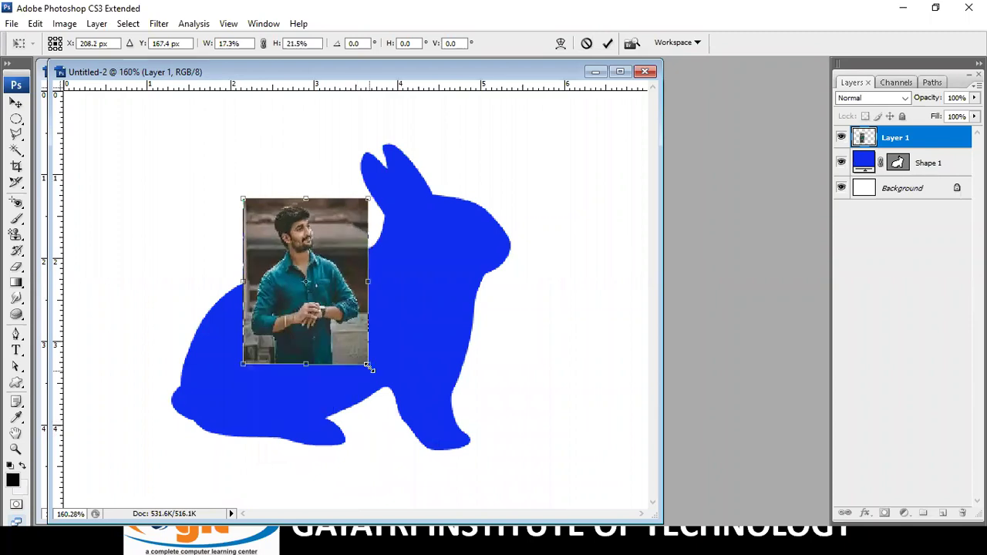
pyautogui.moveTo(295, 229)
pyautogui.mouseDown()
pyautogui.moveTo(331, 285)
pyautogui.moveTo(318, 279)
pyautogui.mouseUp()
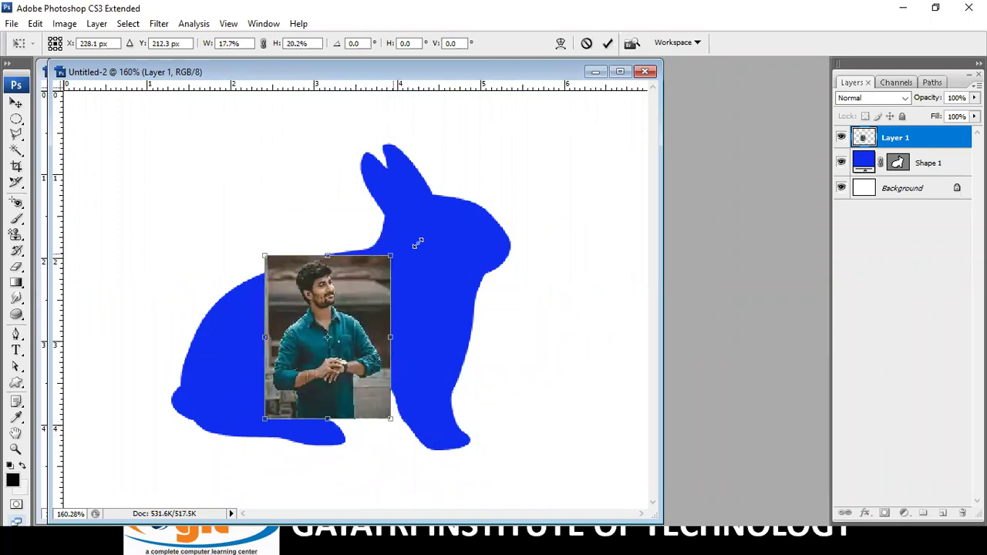
pyautogui.moveTo(395, 265); pyautogui.dragTo(436, 223)
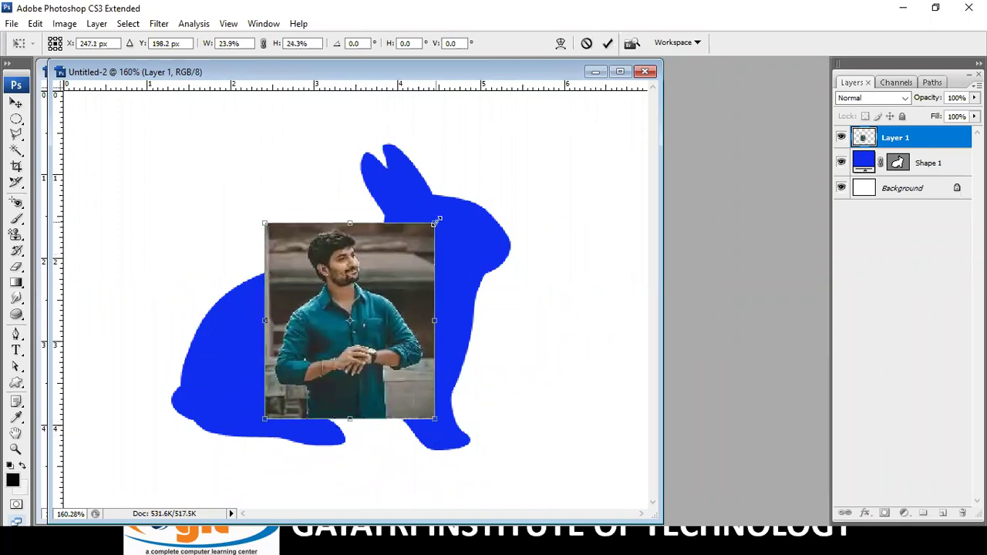
pyautogui.click(608, 44)
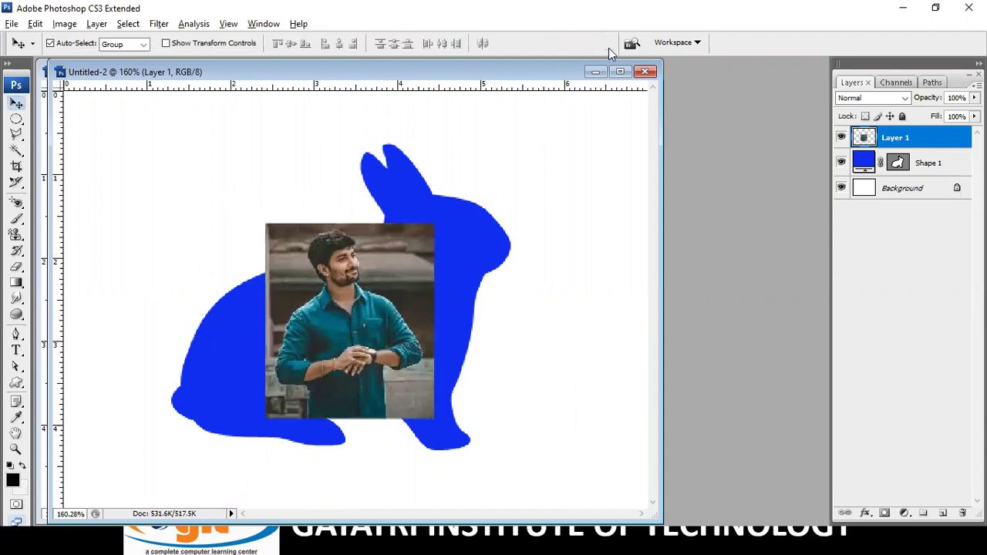
# - Clip the photo inside the blue rabbit with Ctrl+Alt+G and start a new free transform
pyautogui.hotkey('ctrl', 'alt', 'g')
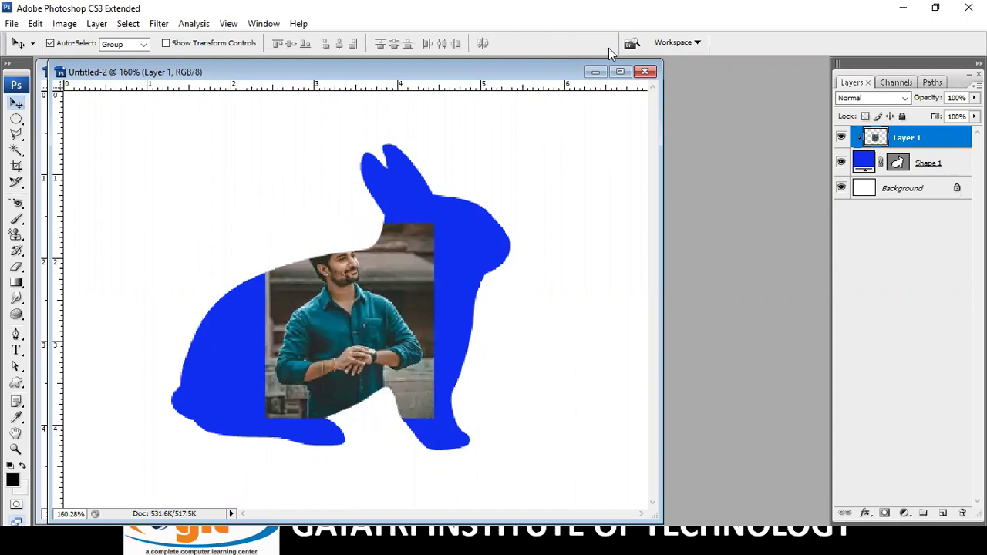
pyautogui.hotkey('ctrl', 't')
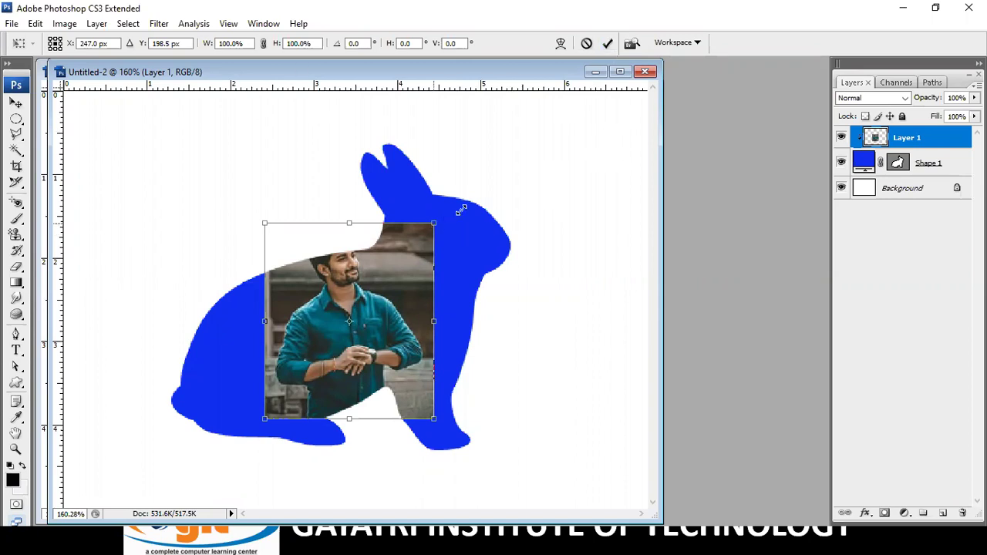
# - Distort the clipped photo to about 223% by 163% so it fills the rabbit
pyautogui.moveTo(460, 210); pyautogui.dragTo(573, 136)
pyautogui.moveTo(524, 186); pyautogui.dragTo(503, 166)
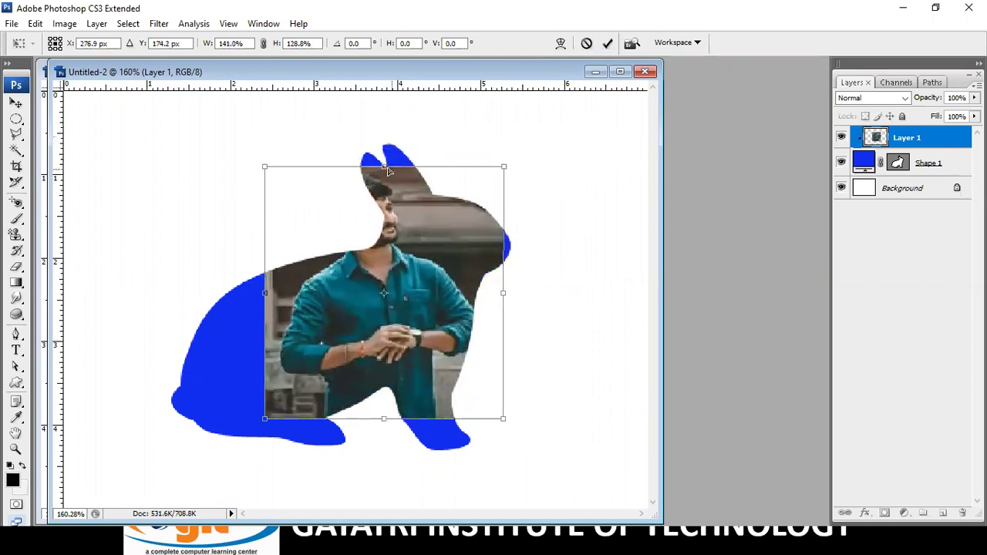
pyautogui.moveTo(388, 171); pyautogui.dragTo(391, 144)
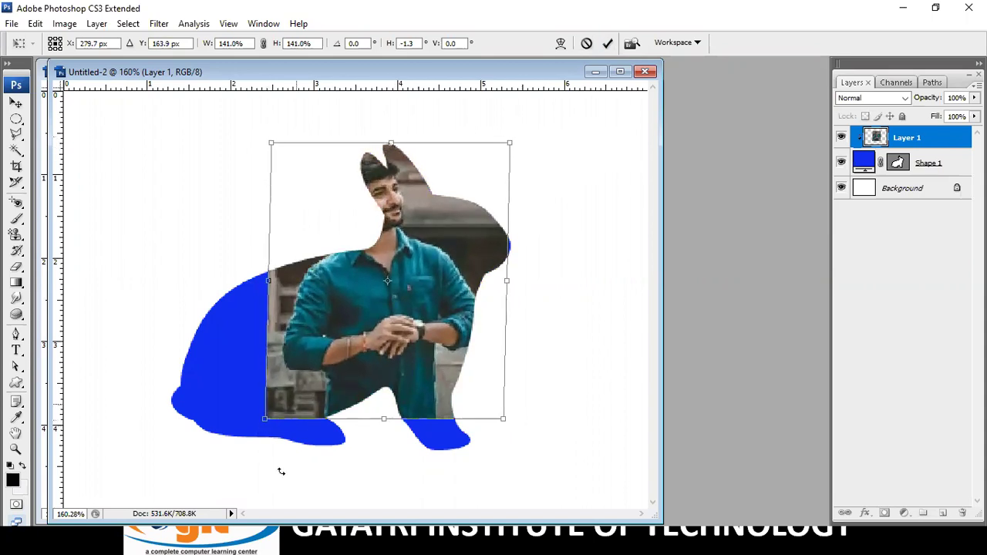
pyautogui.moveTo(266, 418); pyautogui.dragTo(147, 445)
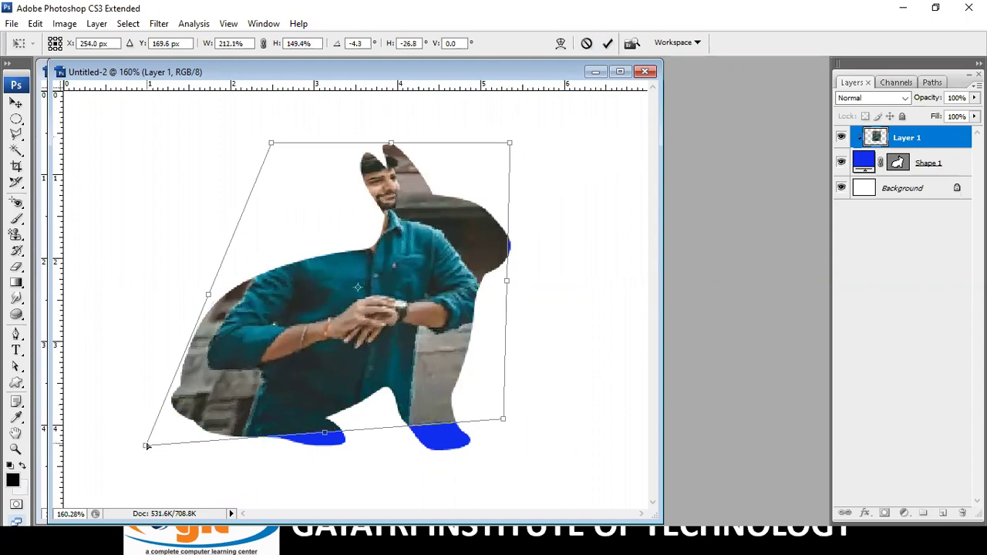
pyautogui.moveTo(506, 423); pyautogui.dragTo(508, 461)
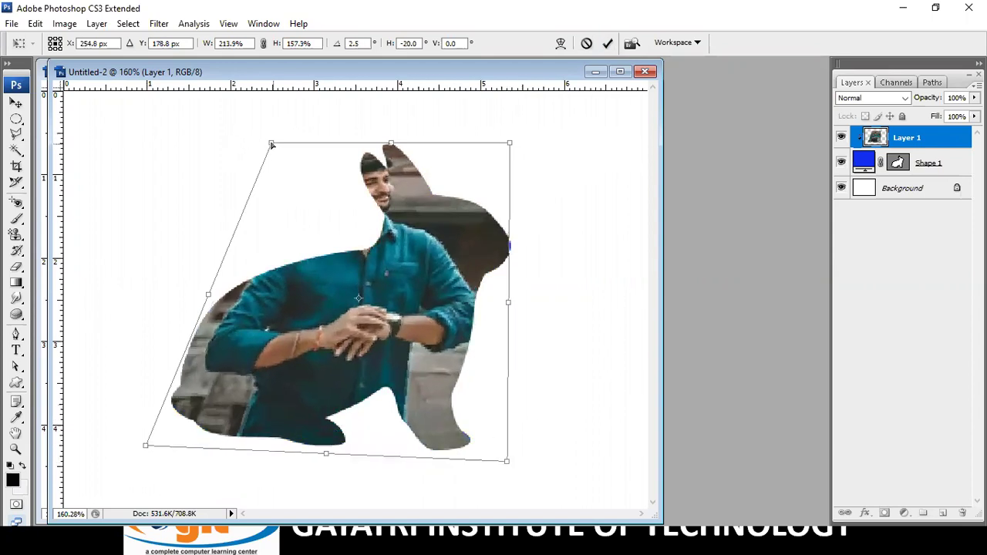
pyautogui.moveTo(271, 144); pyautogui.dragTo(328, 140)
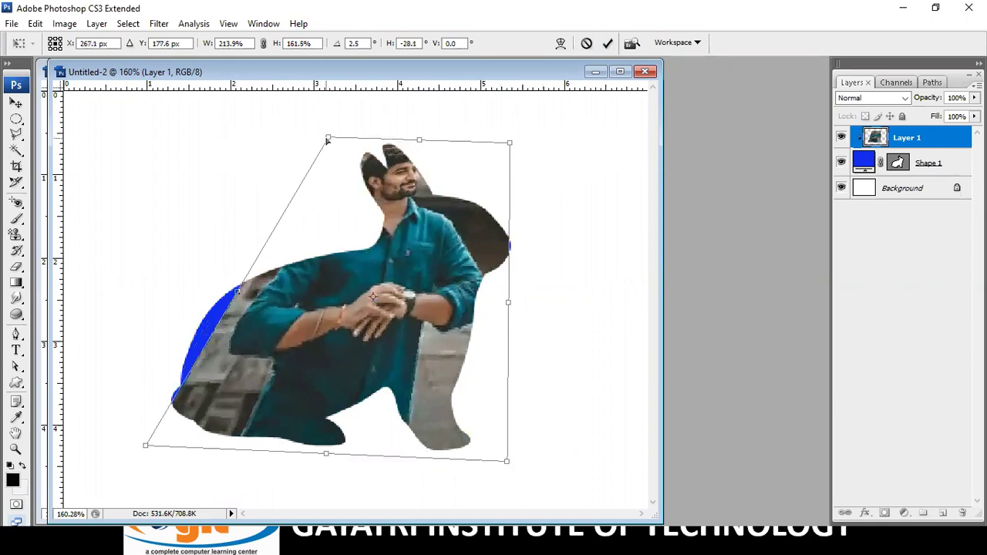
pyautogui.moveTo(233, 292); pyautogui.dragTo(222, 285)
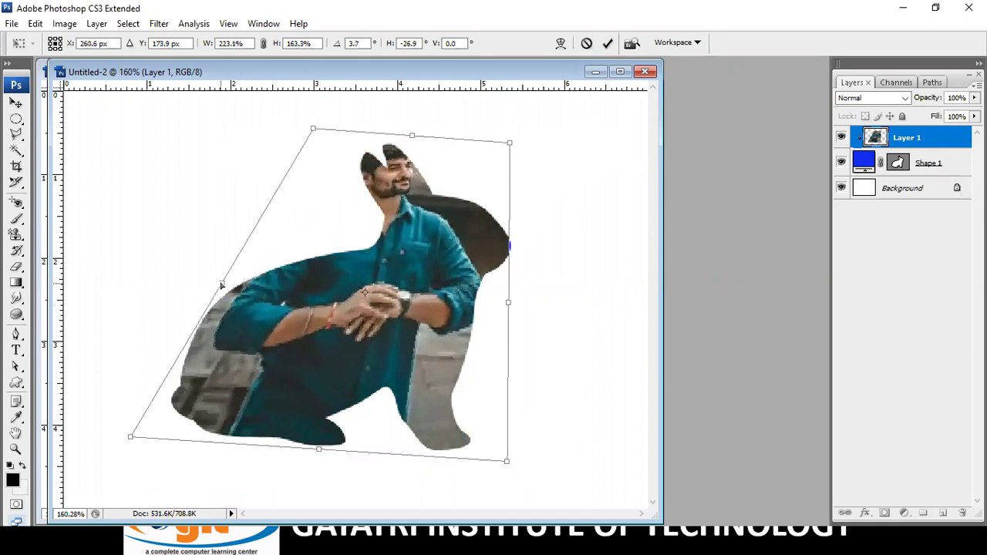
pyautogui.click(607, 44)
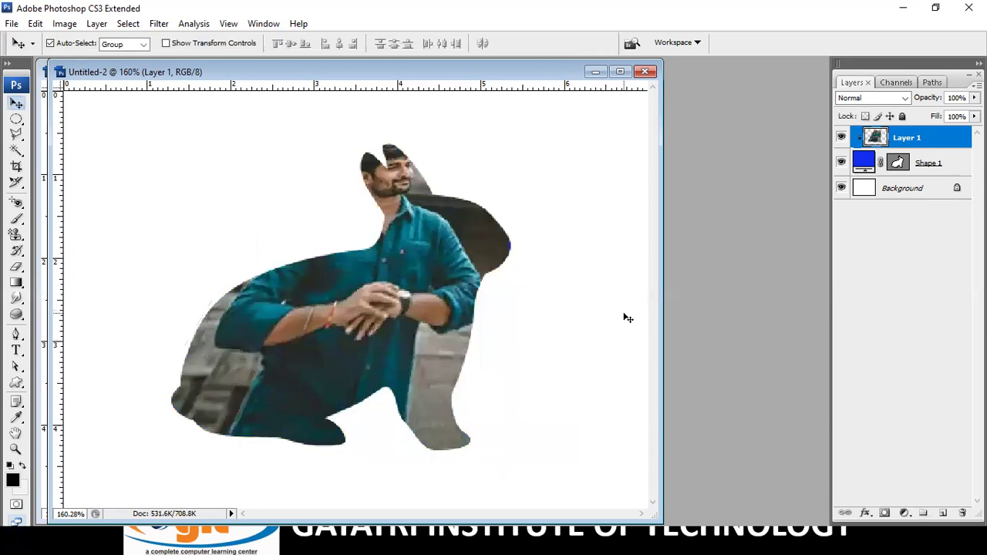
# - Fill the Background layer with a diagonal blue-red-yellow preset gradient toward the lower right
pyautogui.click(915, 196)
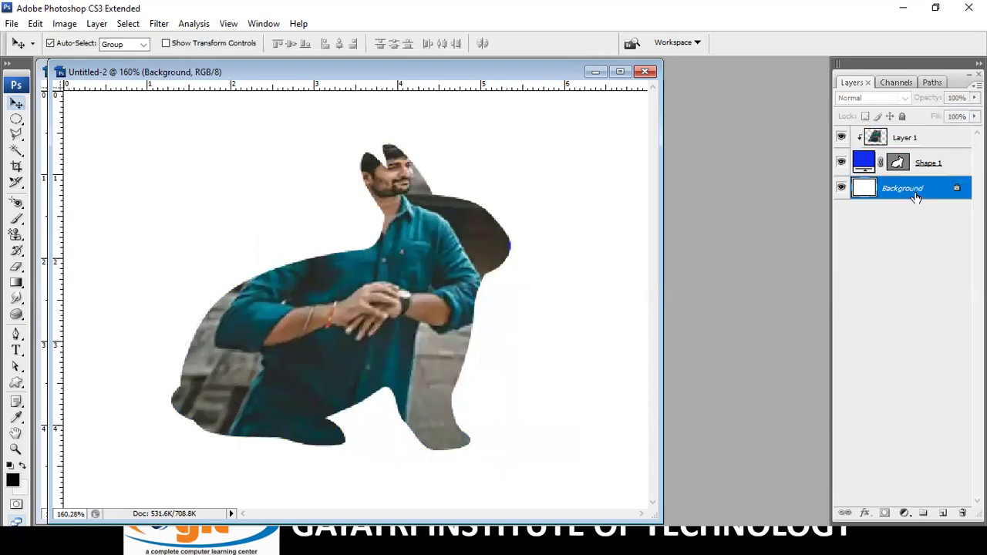
pyautogui.click(16, 282)
pyautogui.click(104, 44)
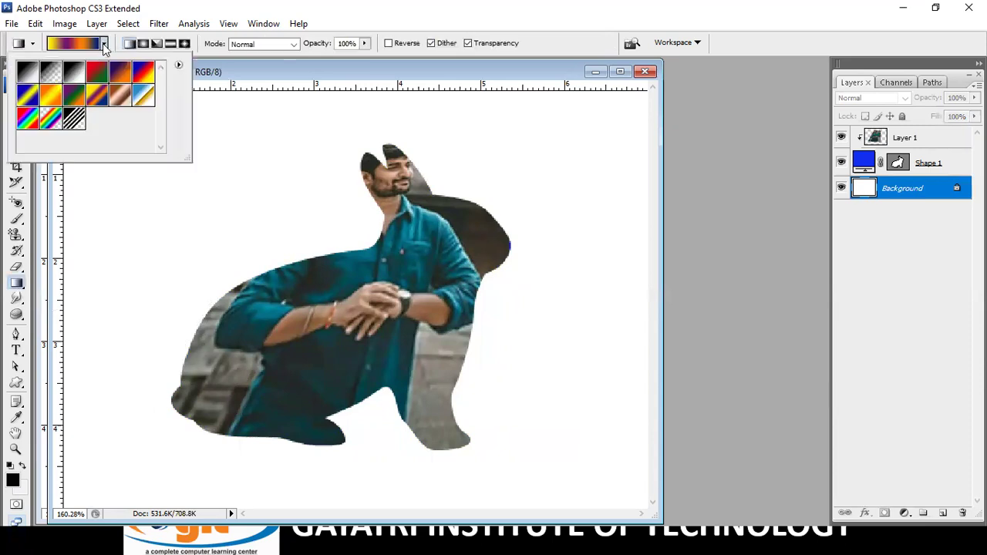
pyautogui.click(141, 75)
pyautogui.moveTo(115, 171); pyautogui.dragTo(229, 335)
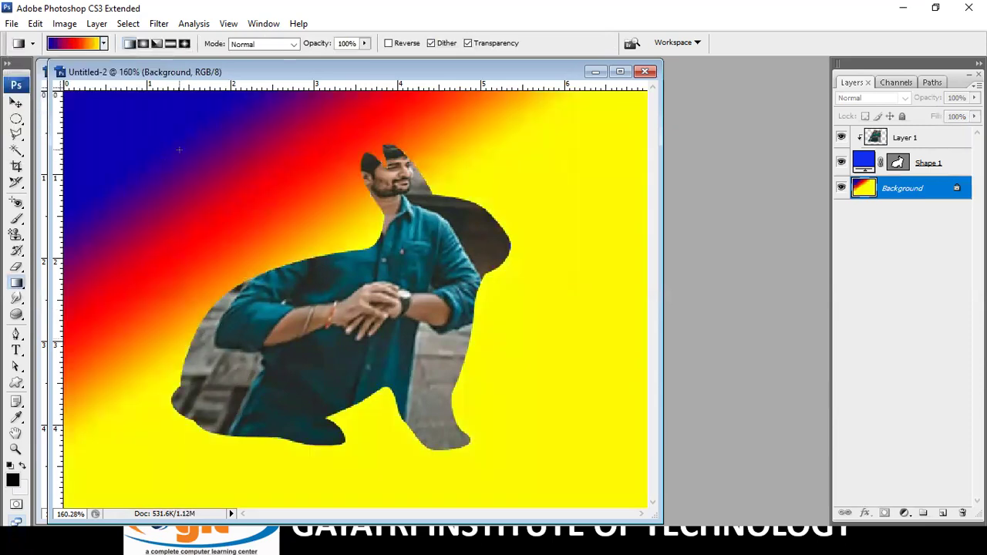
pyautogui.moveTo(339, 308); pyautogui.dragTo(524, 447)
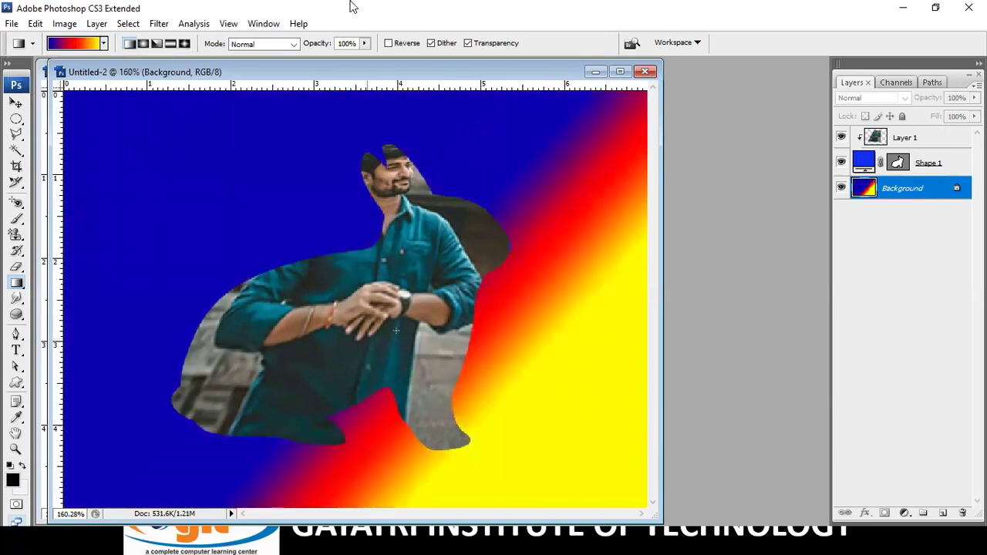
pyautogui.click(193, 23)
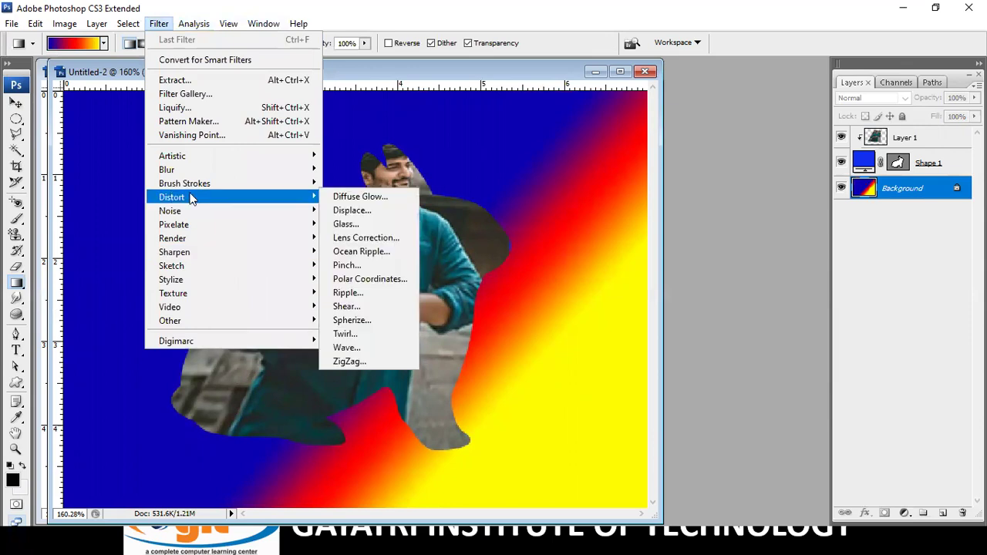
pyautogui.moveTo(171, 197)
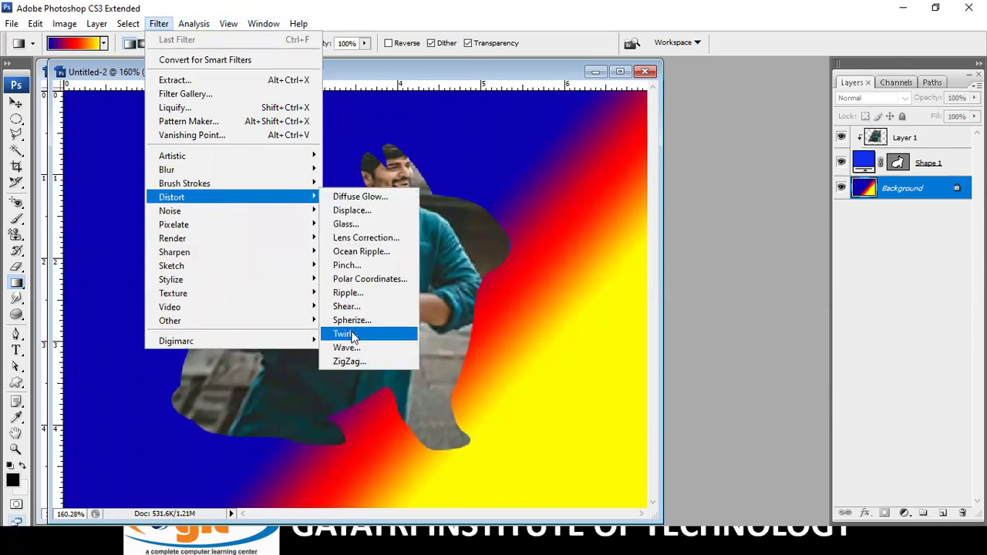
# - Twirl the gradient background at the maximum angle
pyautogui.click(344, 334)
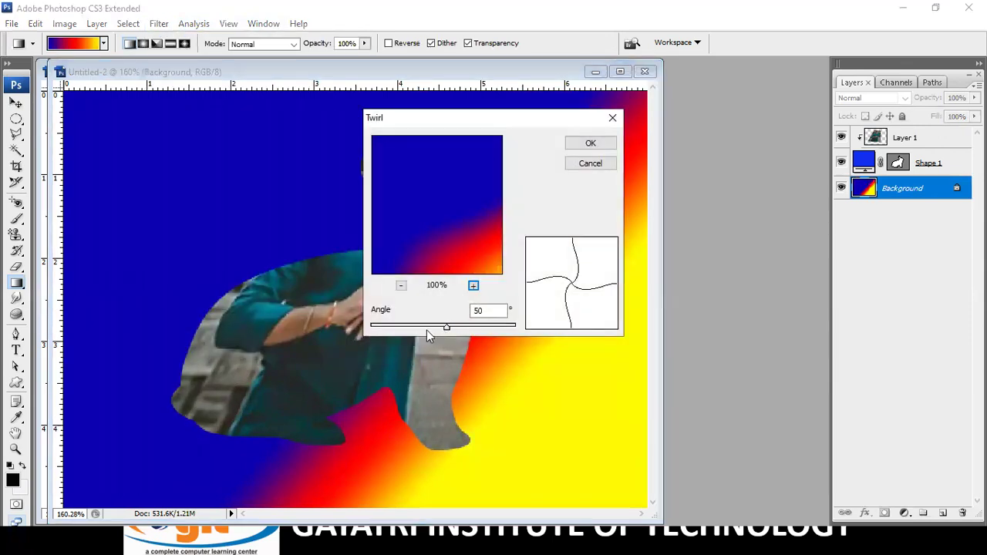
pyautogui.moveTo(427, 326); pyautogui.dragTo(515, 327)
pyautogui.click(578, 143)
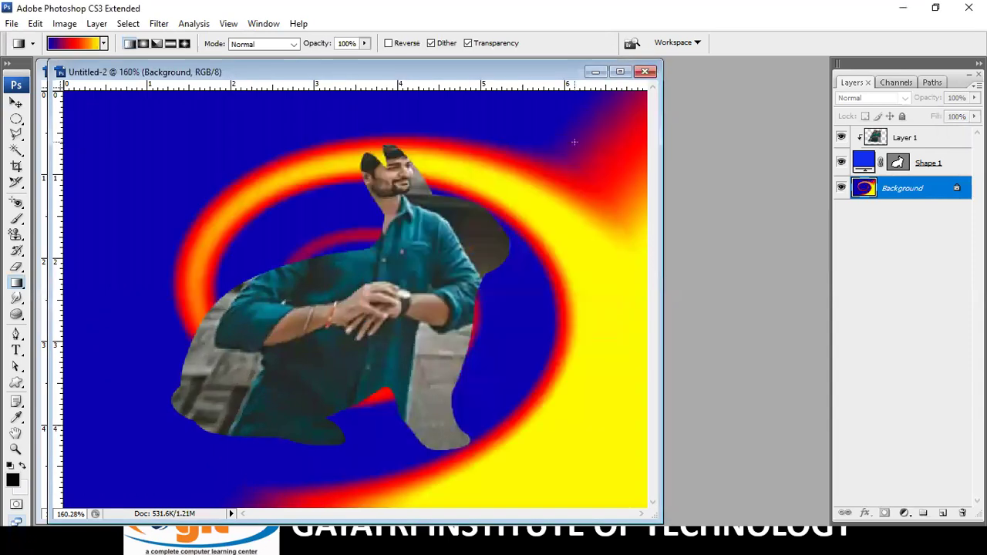
# - Add a Lens Flare to the background, centred at the top-left
pyautogui.click(159, 23)
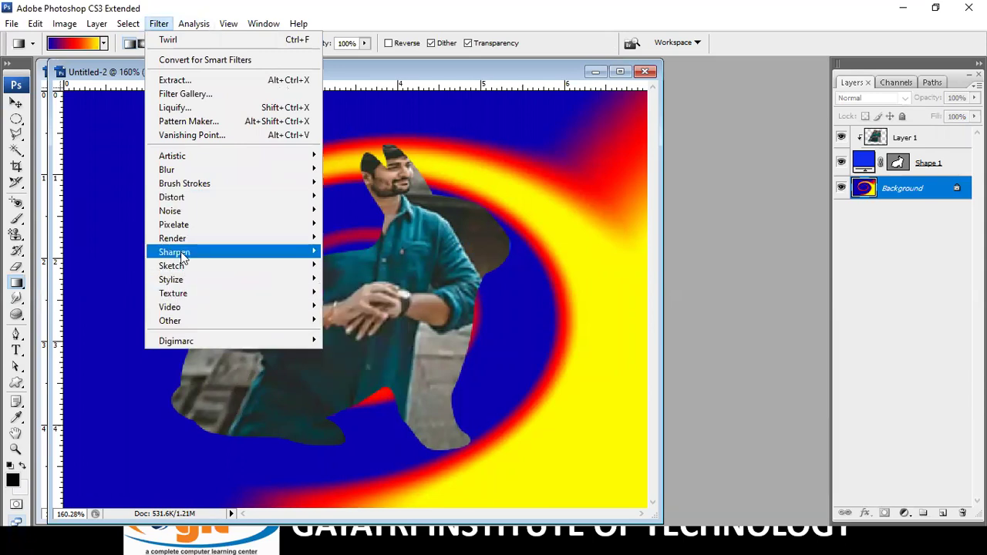
pyautogui.moveTo(173, 238)
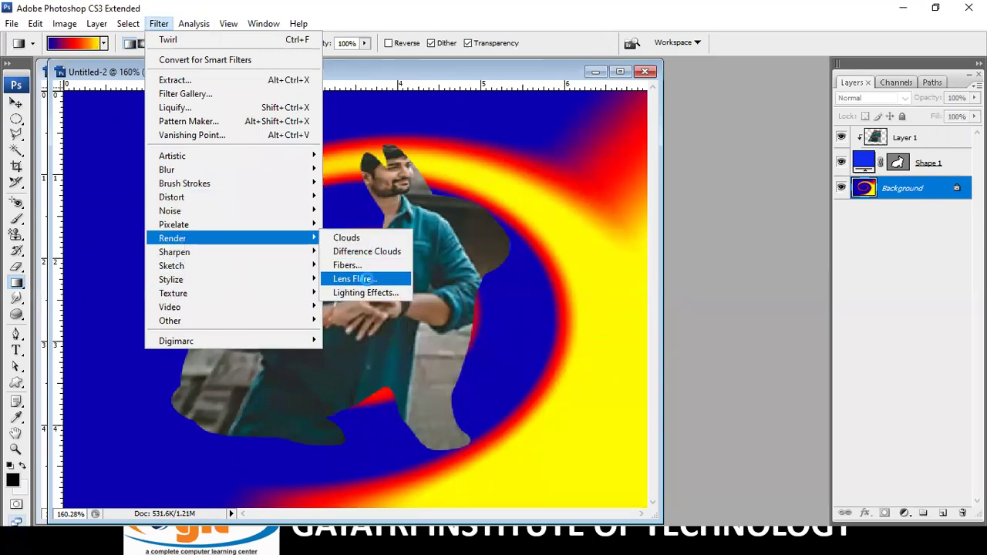
pyautogui.click(367, 279)
pyautogui.click(408, 156)
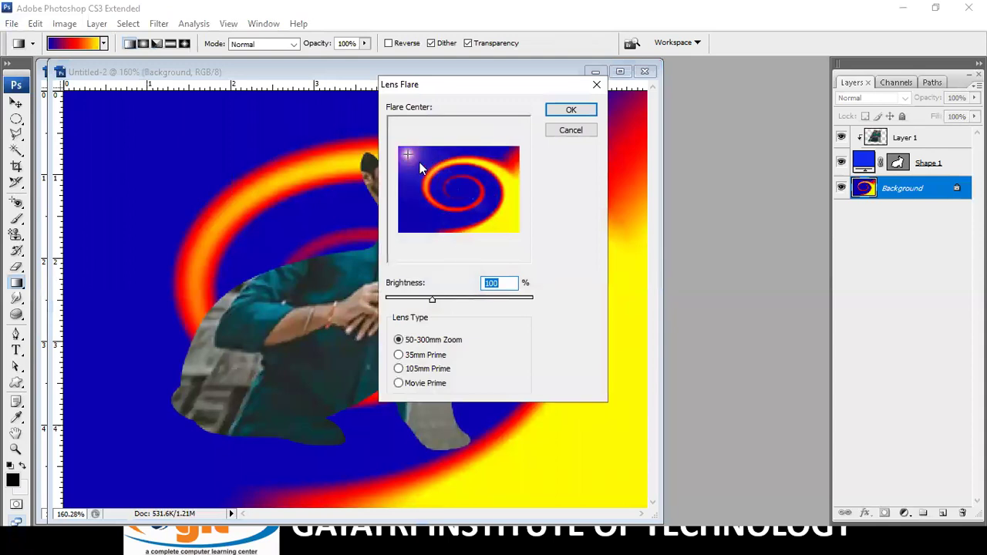
pyautogui.click(552, 110)
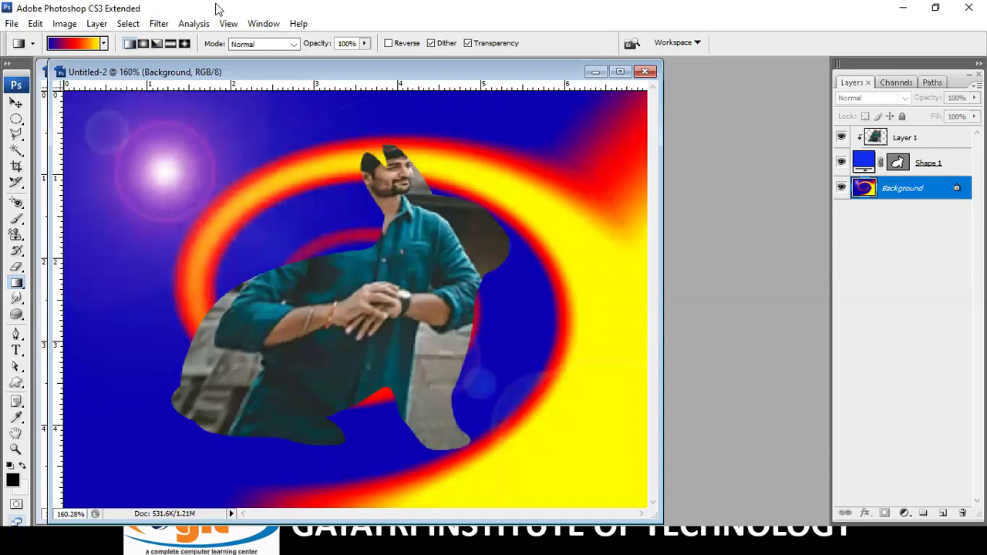
# - Apply Hue/Saturation with Hue -34, Saturation -23, Lightness -2 to the background
pyautogui.hotkey('ctrl', 'u')
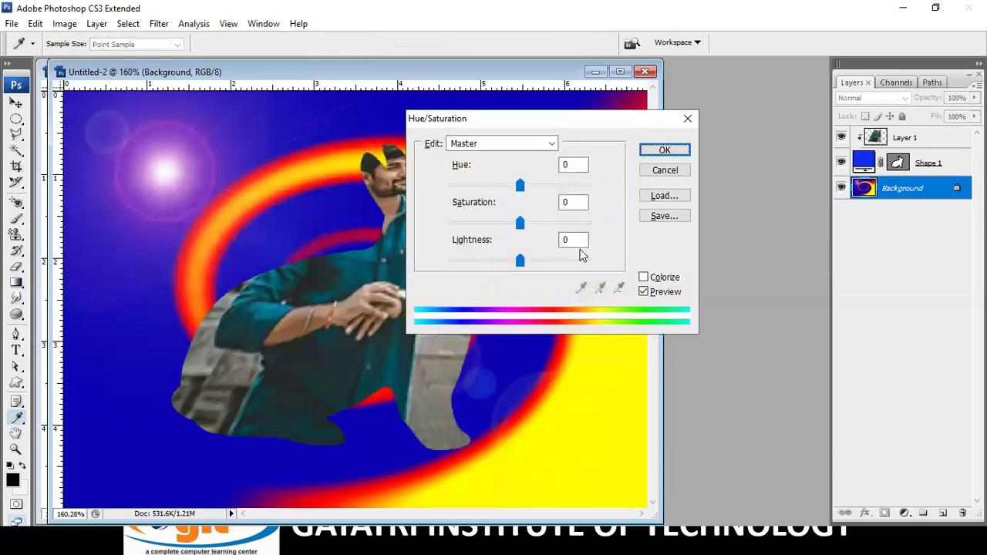
pyautogui.moveTo(519, 185)
pyautogui.mouseDown()
pyautogui.moveTo(541, 199)
pyautogui.moveTo(496, 201)
pyautogui.moveTo(494, 222)
pyautogui.moveTo(477, 222)
pyautogui.mouseUp()
pyautogui.moveTo(519, 260)
pyautogui.mouseDown()
pyautogui.moveTo(531, 264)
pyautogui.moveTo(519, 260)
pyautogui.mouseUp()
pyautogui.moveTo(477, 223)
pyautogui.mouseDown()
pyautogui.moveTo(495, 223)
pyautogui.moveTo(503, 236)
pyautogui.mouseUp()
pyautogui.click(655, 150)
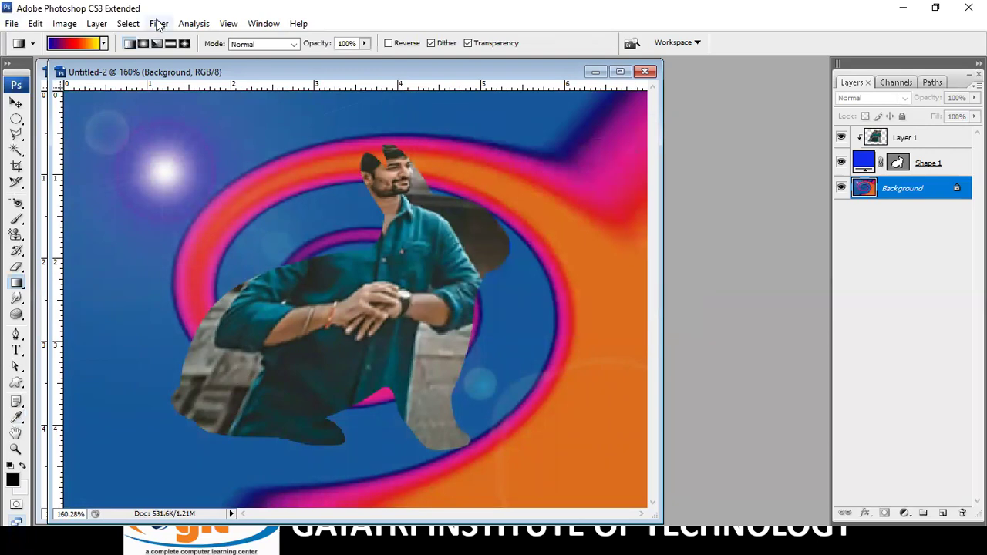
pyautogui.click(159, 23)
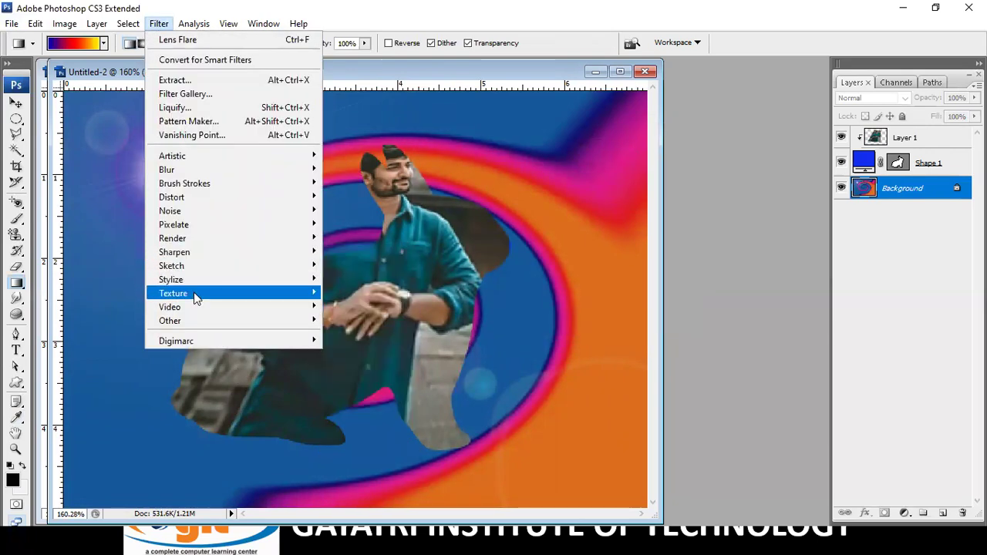
pyautogui.moveTo(173, 293)
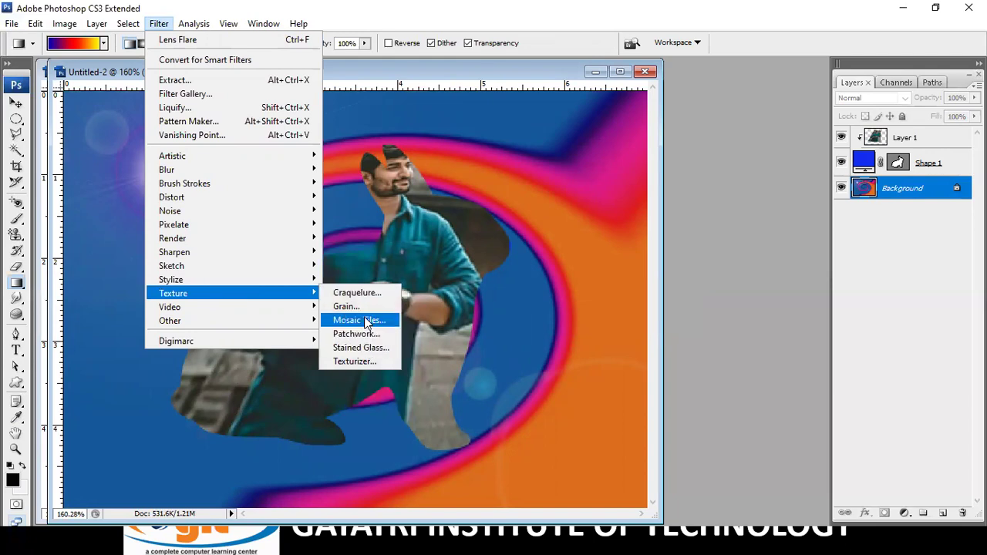
# - Apply Mosaic Tiles to the background with Tile Size 46, Grout Width 5, Lighten Grout 9
pyautogui.click(361, 318)
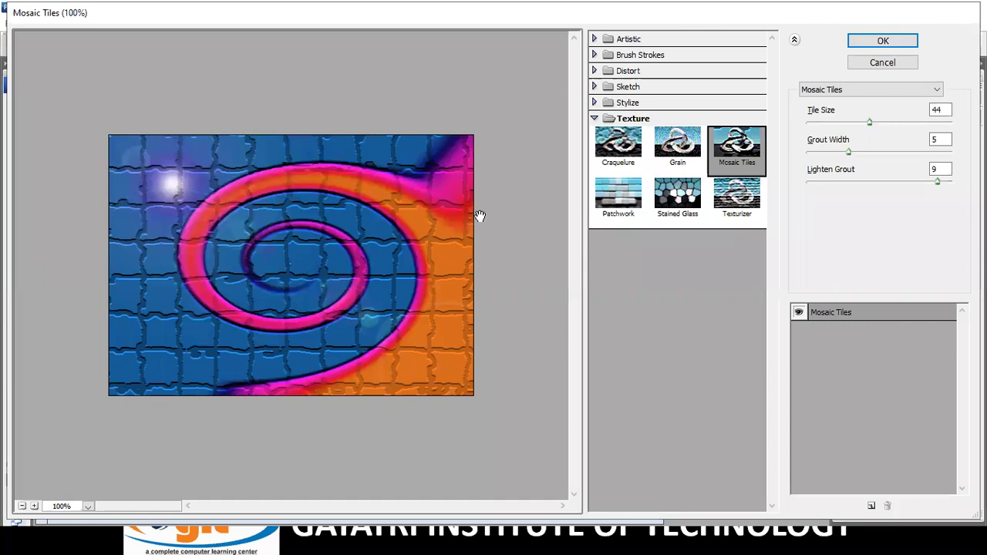
pyautogui.click(624, 206)
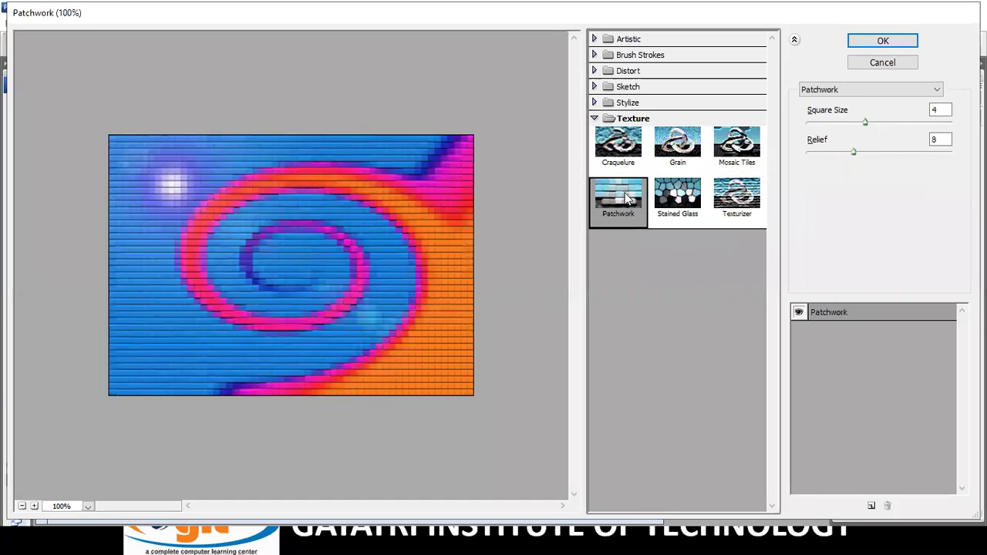
pyautogui.click(626, 158)
pyautogui.click(663, 148)
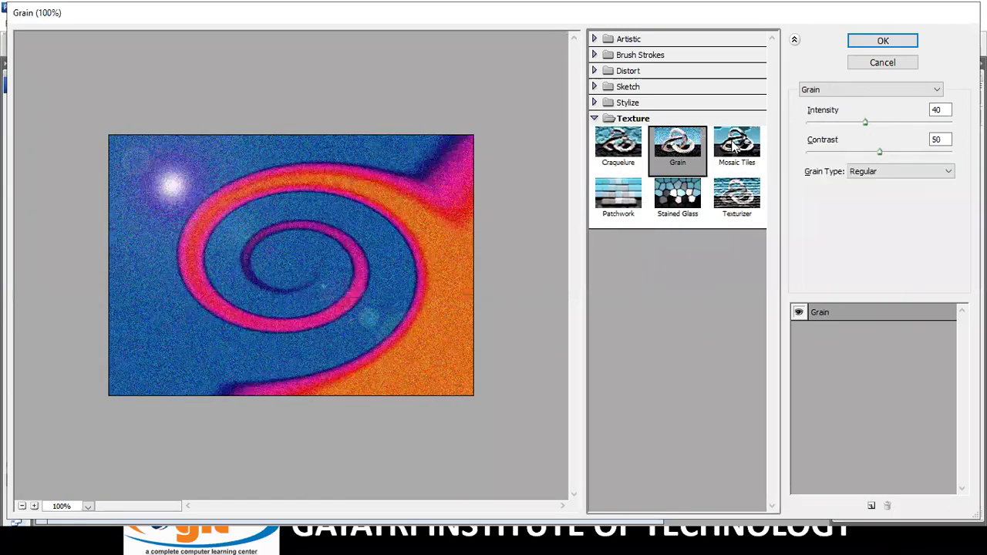
pyautogui.click(736, 147)
pyautogui.click(736, 199)
pyautogui.click(678, 146)
pyautogui.click(736, 147)
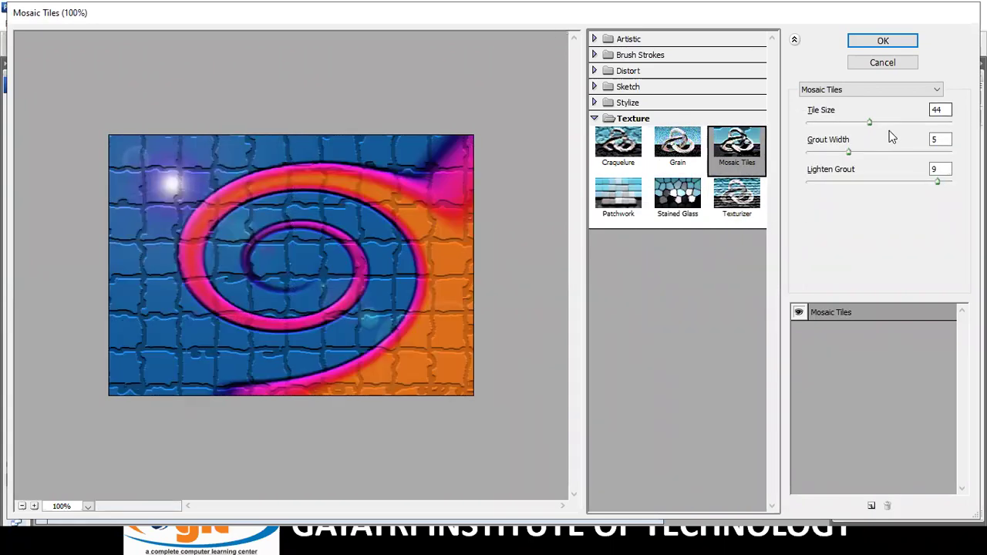
pyautogui.moveTo(869, 124)
pyautogui.mouseDown()
pyautogui.moveTo(882, 125)
pyautogui.moveTo(872, 124)
pyautogui.mouseUp()
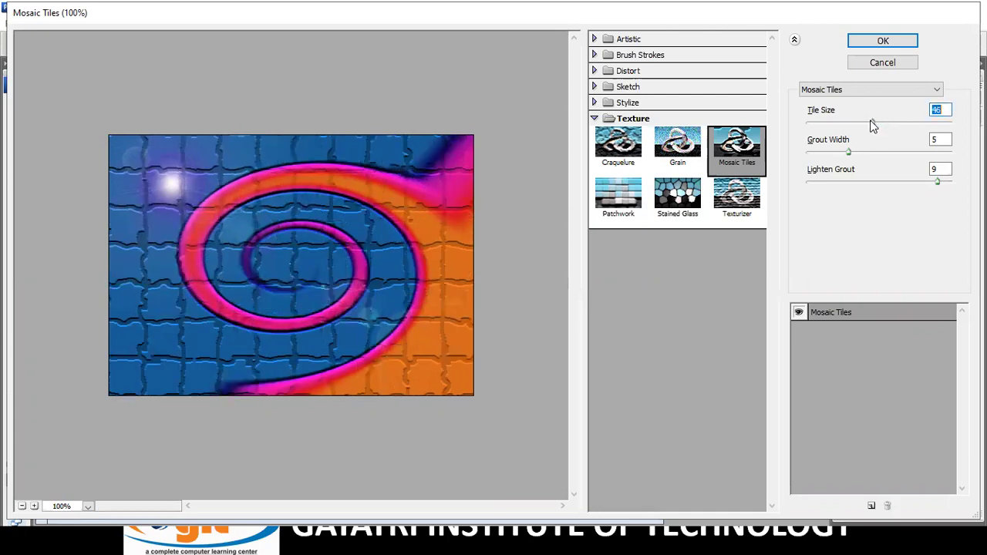
pyautogui.click(886, 41)
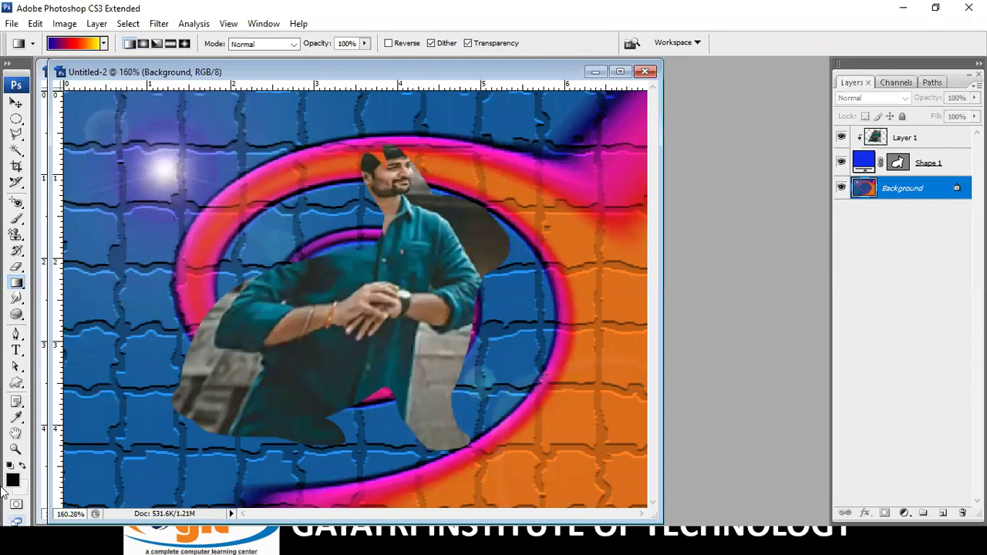
# - Apply a second Hue/Saturation pass with Hue +41 and Saturation +28
pyautogui.hotkey('ctrl', 'u')
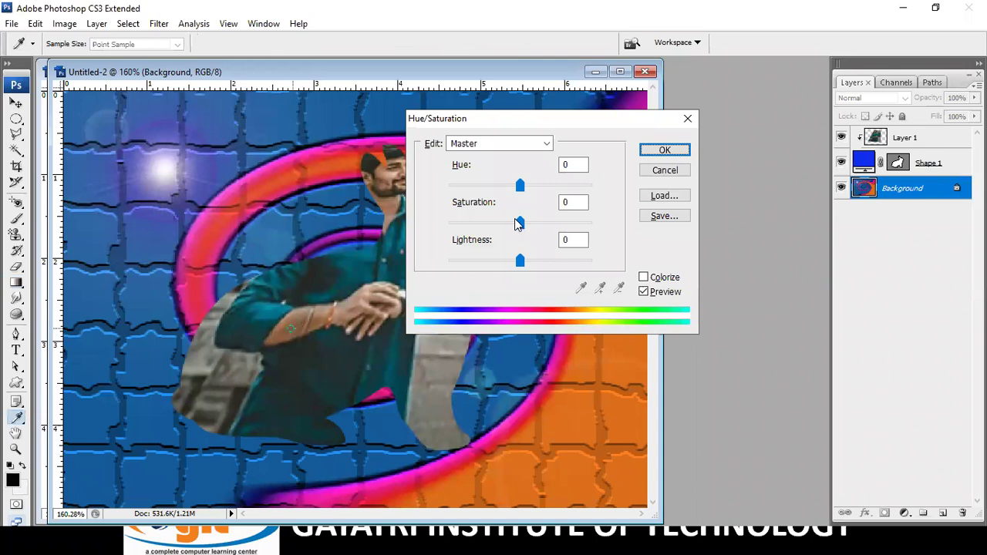
pyautogui.moveTo(519, 185); pyautogui.dragTo(548, 186)
pyautogui.moveTo(519, 223); pyautogui.dragTo(542, 235)
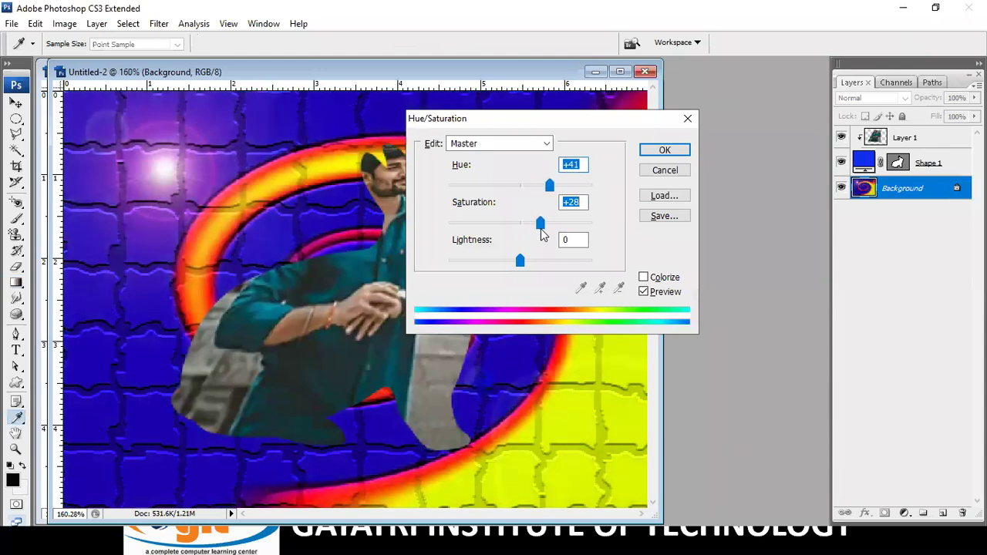
pyautogui.click(665, 150)
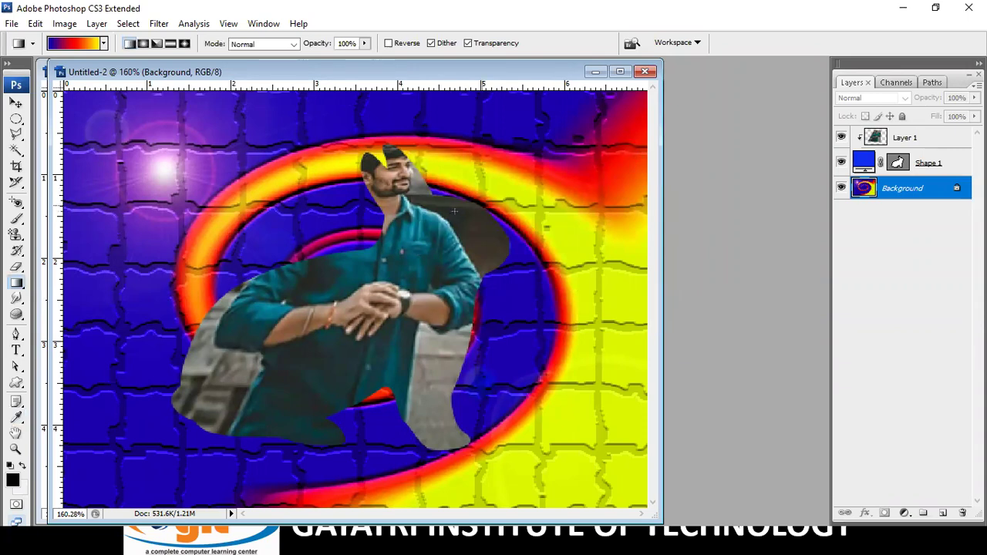
pyautogui.click(931, 138)
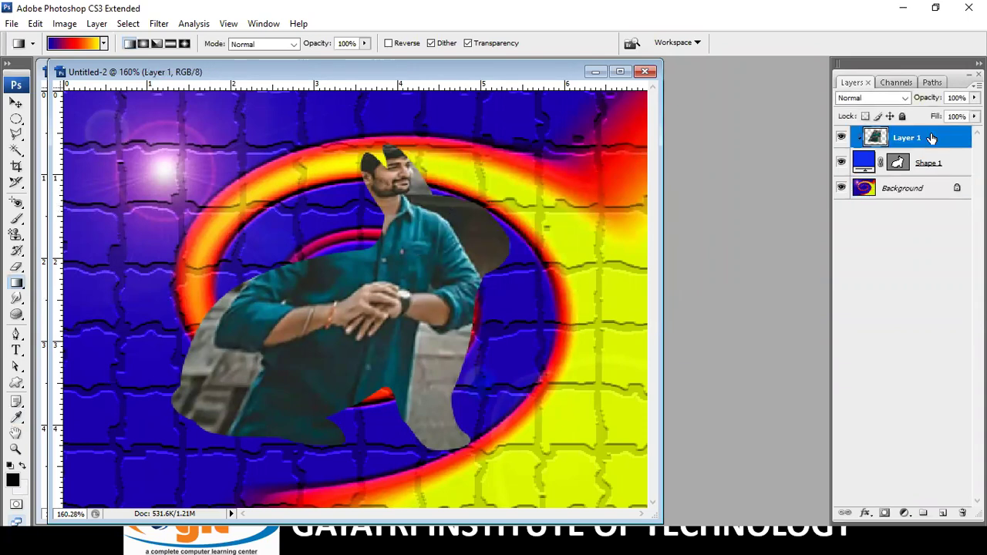
# - Add a Curves point and bend it upward to brighten the man's photo on Layer 1
pyautogui.hotkey('ctrl', 'm')
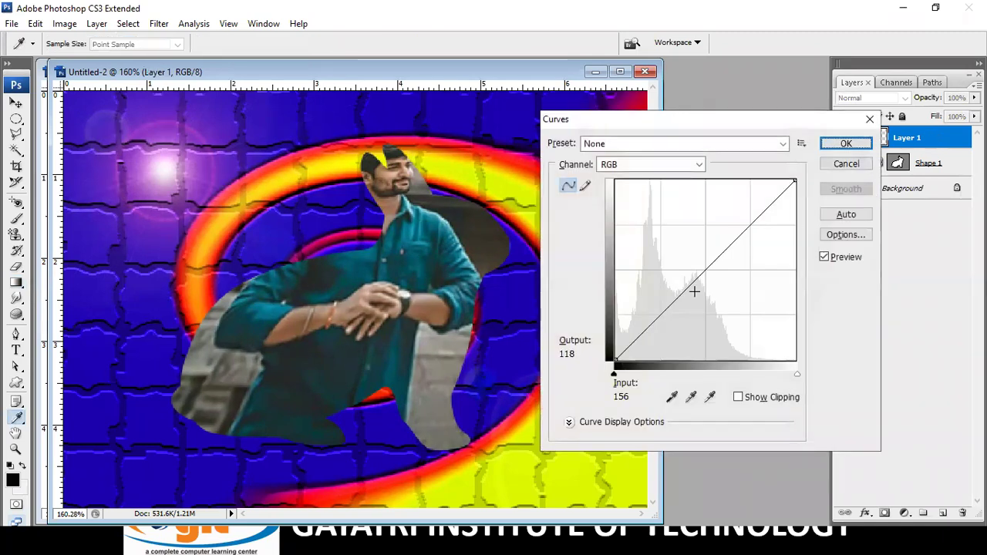
pyautogui.click(708, 262)
pyautogui.moveTo(708, 262)
pyautogui.mouseDown()
pyautogui.moveTo(676, 242)
pyautogui.moveTo(731, 294)
pyautogui.moveTo(679, 259)
pyautogui.mouseUp()
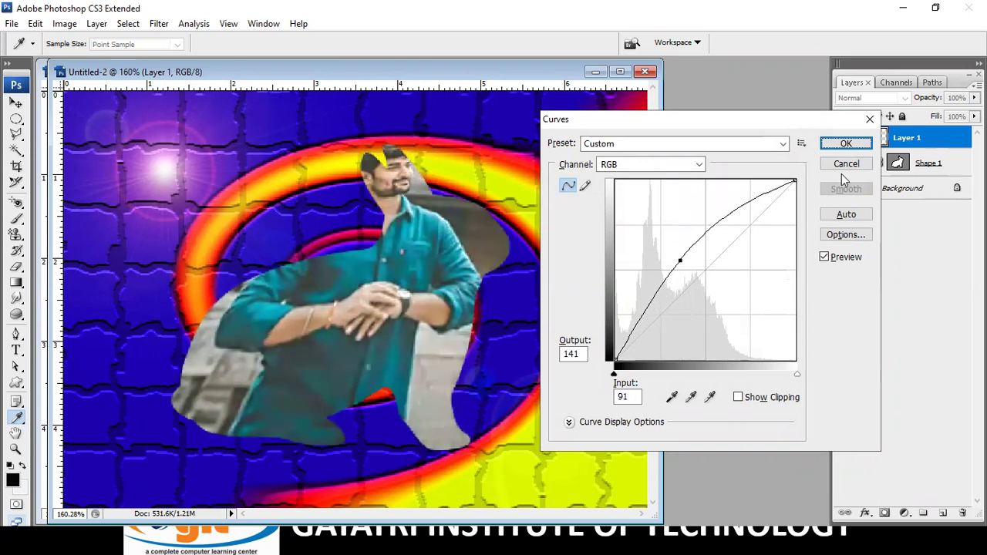
pyautogui.click(838, 148)
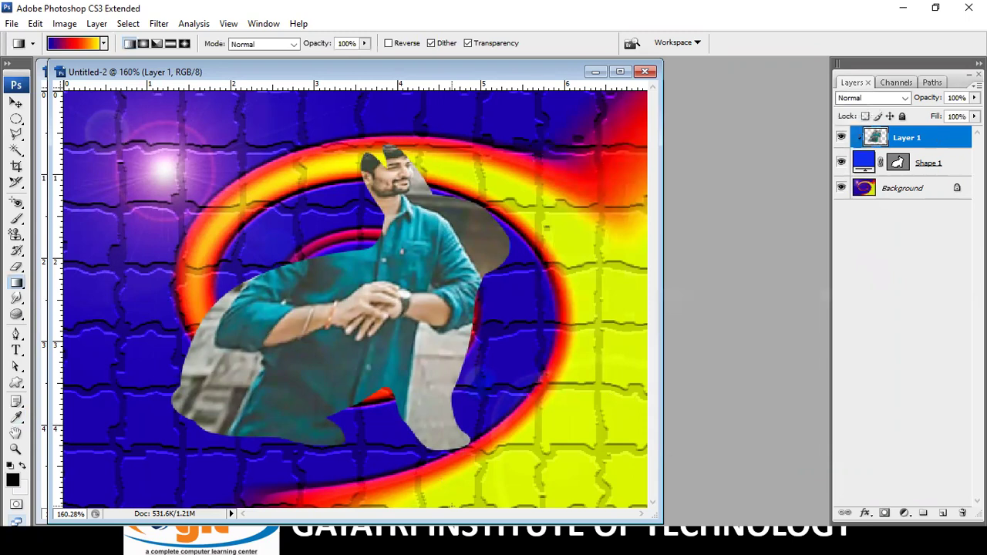
# - Create a new white 7 × 5 inch, 72 ppi RGB document
pyautogui.moveTo(337, 73); pyautogui.dragTo(358, 71)
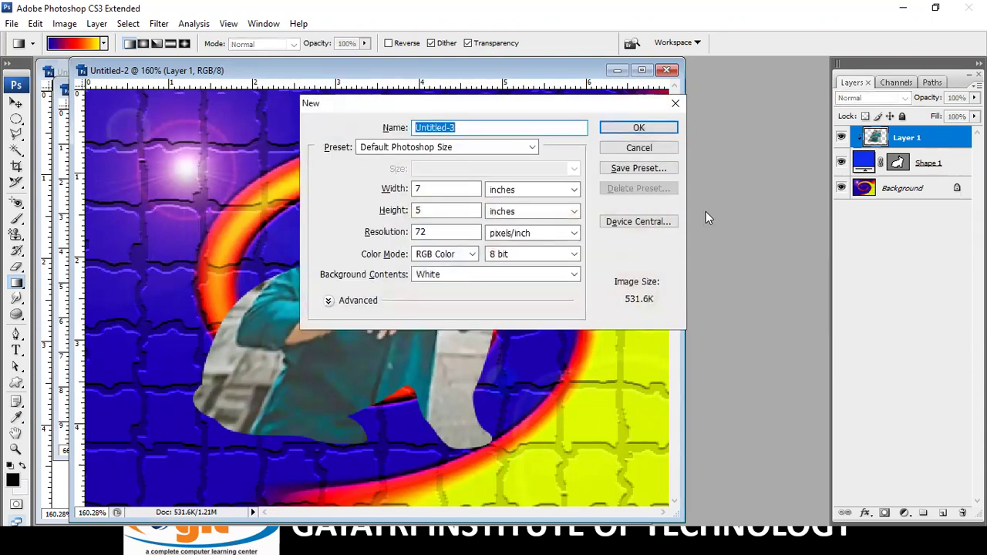
pyautogui.click(624, 132)
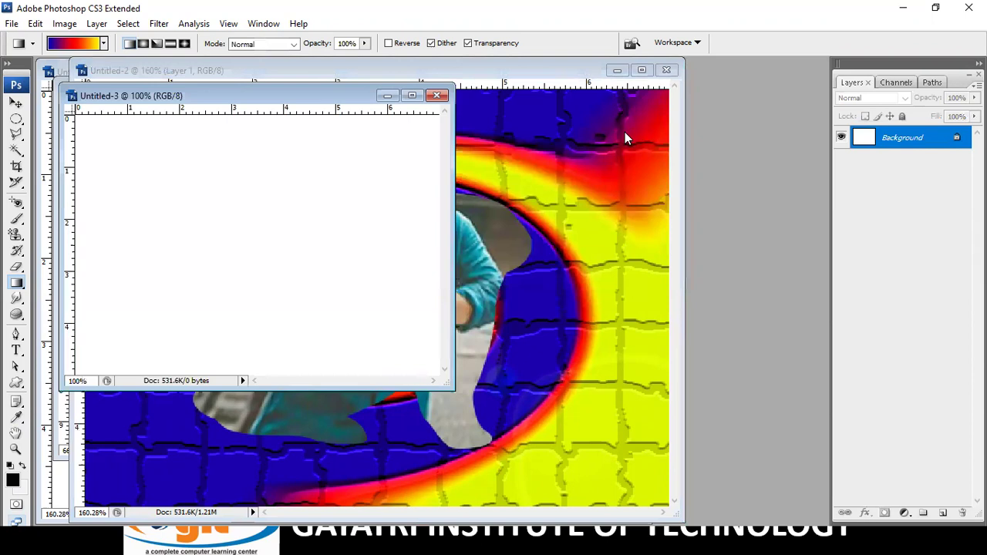
# - Draw a black filled rectangle shape, Shape 1, on Untitled-3
pyautogui.click(17, 383)
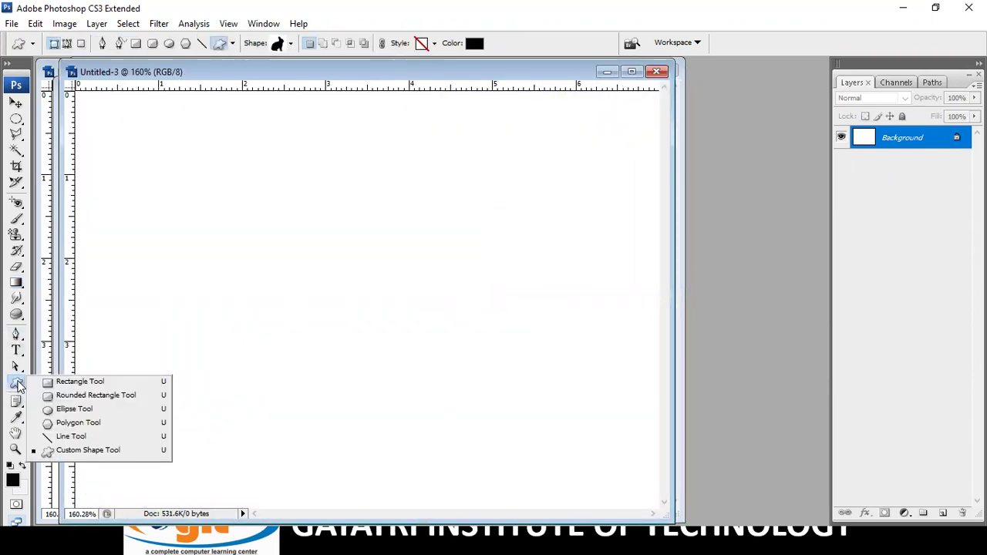
pyautogui.click(57, 381)
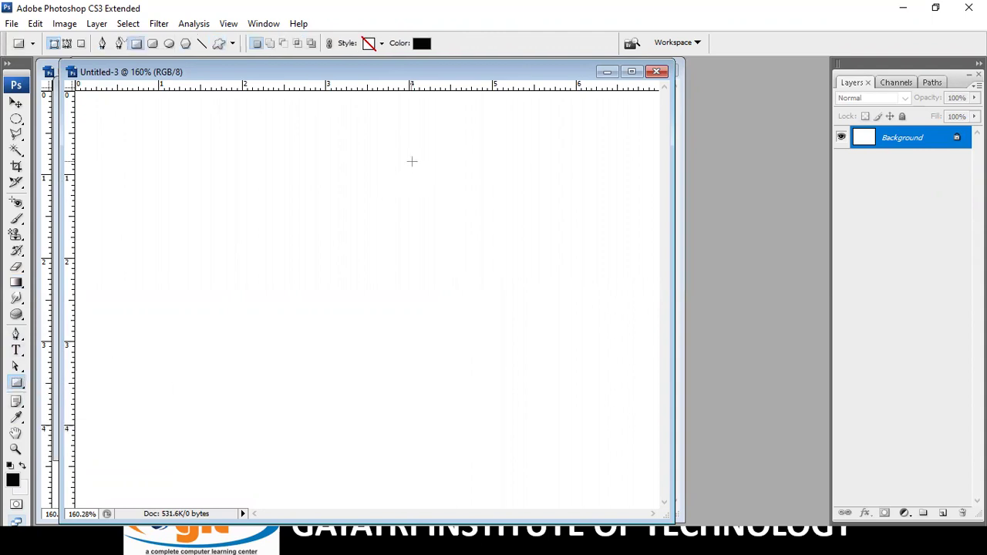
pyautogui.moveTo(188, 151); pyautogui.dragTo(443, 375)
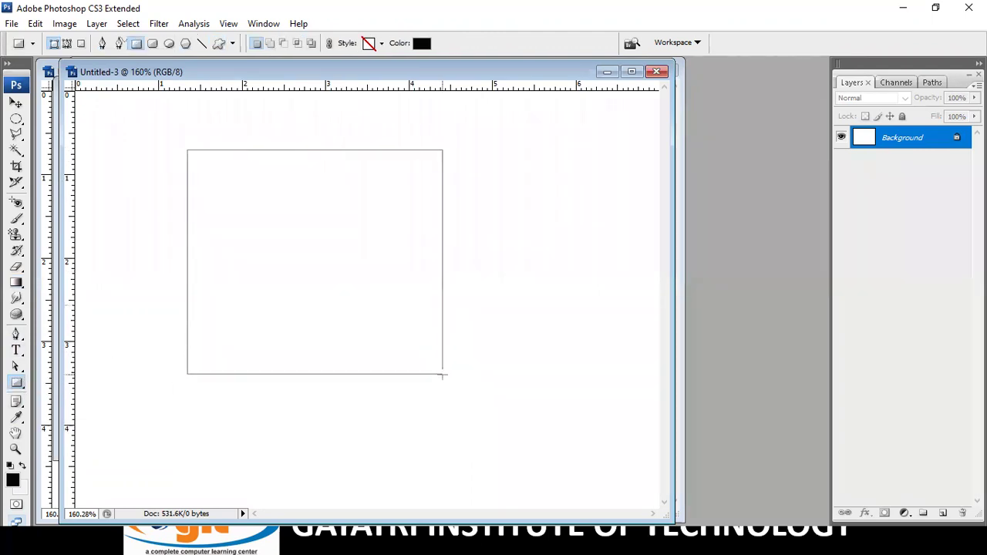
pyautogui.moveTo(442, 375); pyautogui.dragTo(436, 420)
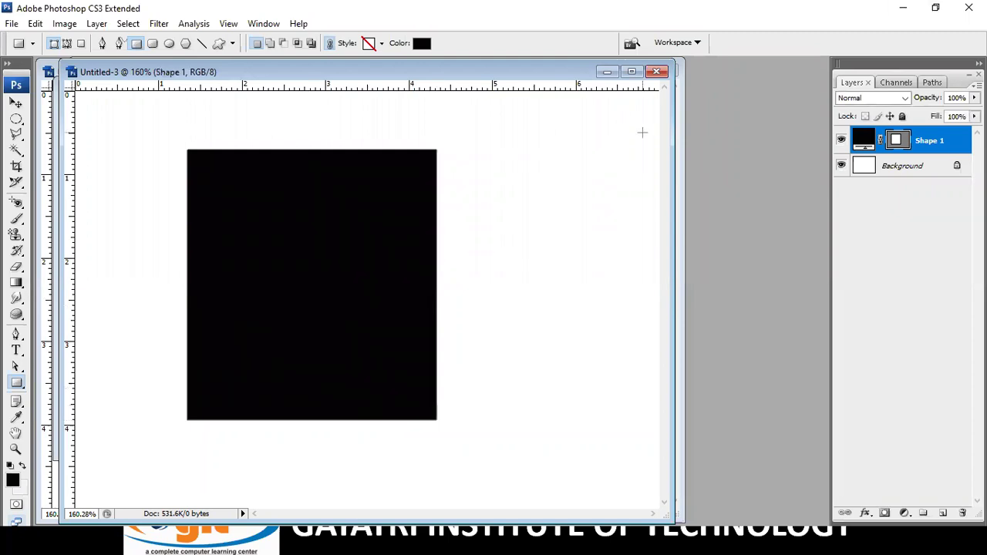
# - Rotate the rectangle about 44° into a diamond and move it down-right
pyautogui.hotkey('ctrl', 't')
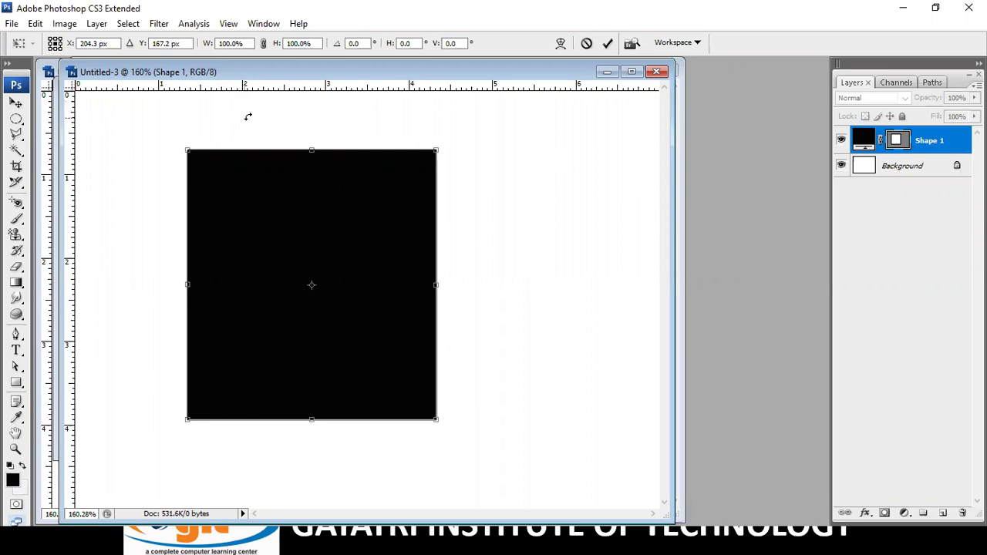
pyautogui.moveTo(253, 114); pyautogui.dragTo(376, 135)
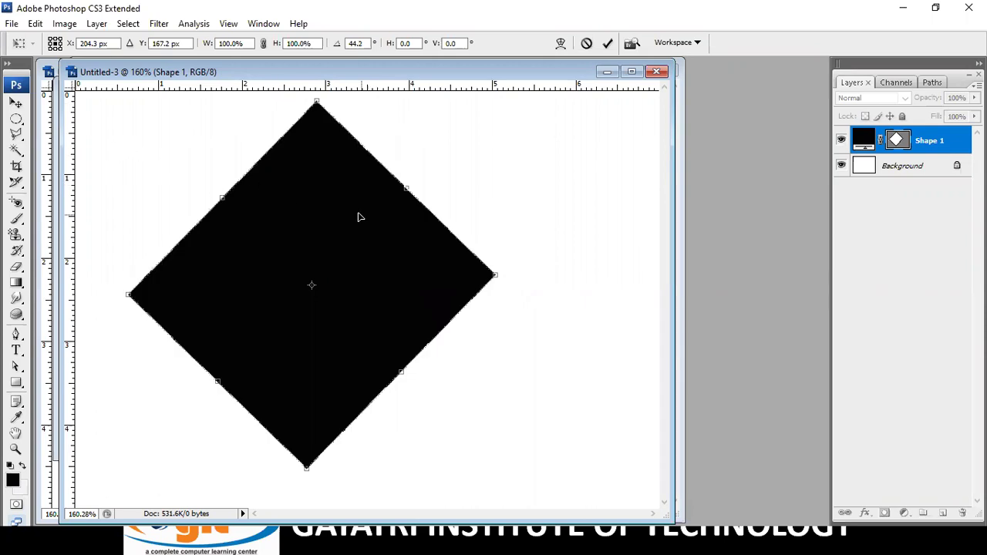
pyautogui.moveTo(359, 215); pyautogui.dragTo(396, 260)
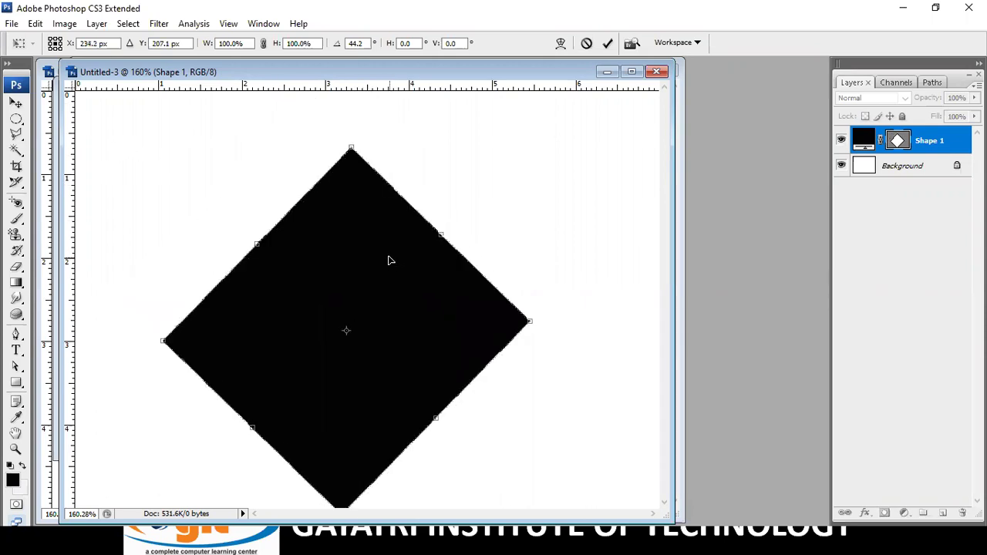
pyautogui.click(607, 43)
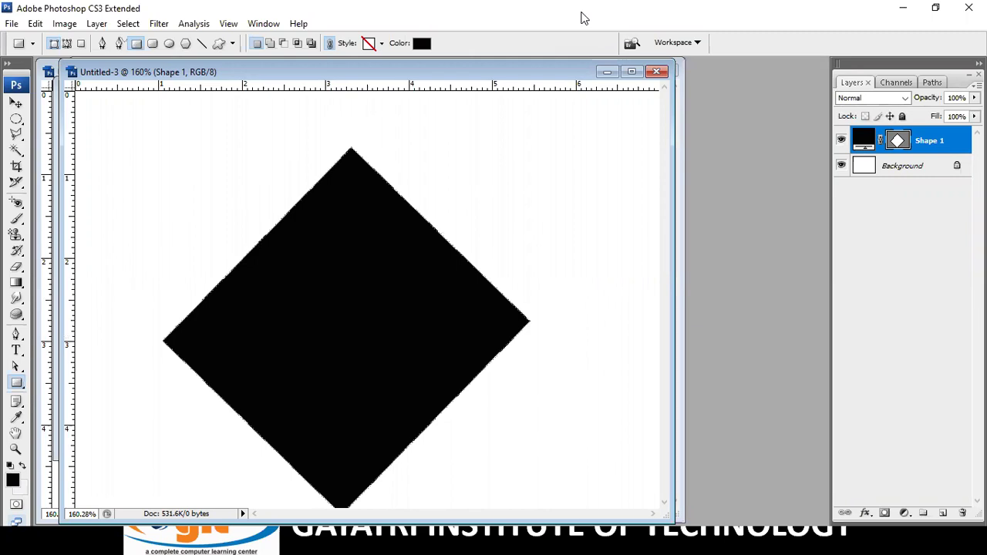
pyautogui.hotkey('ctrl', '0')
# - Nudge the black diamond up slightly and open the man's teal-shirt photo
pyautogui.click(17, 103)
pyautogui.moveTo(366, 377); pyautogui.dragTo(364, 359)
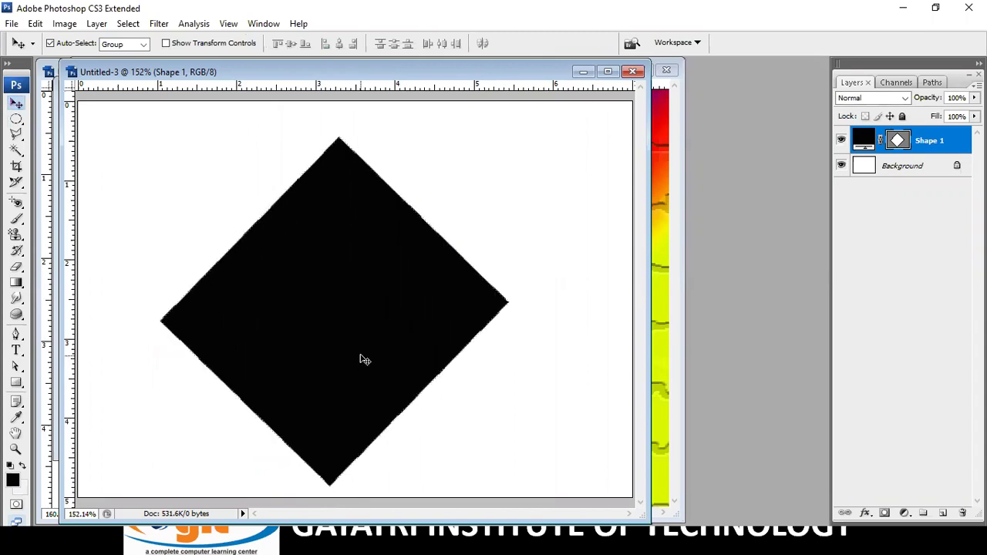
pyautogui.doubleClick(744, 274)
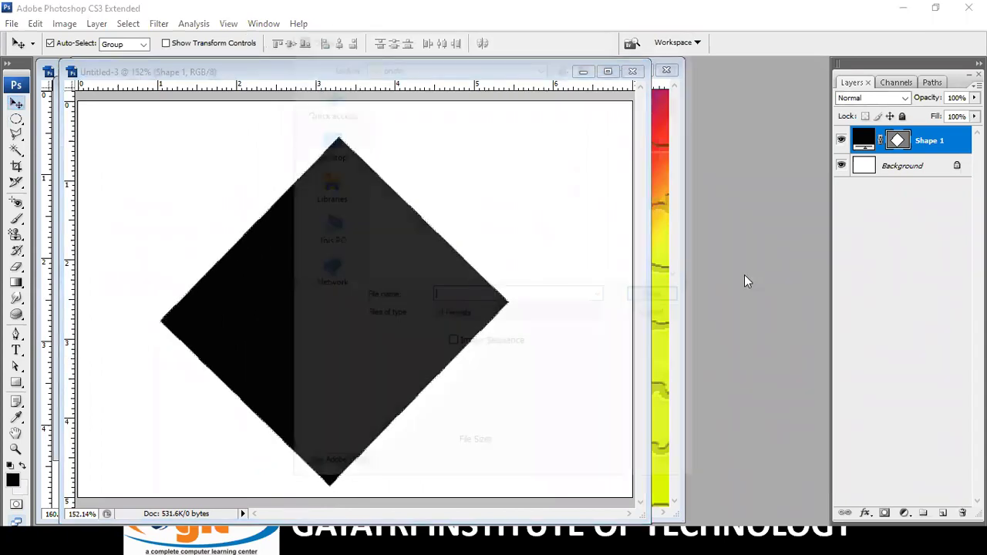
pyautogui.scroll(-3, 674, 252)
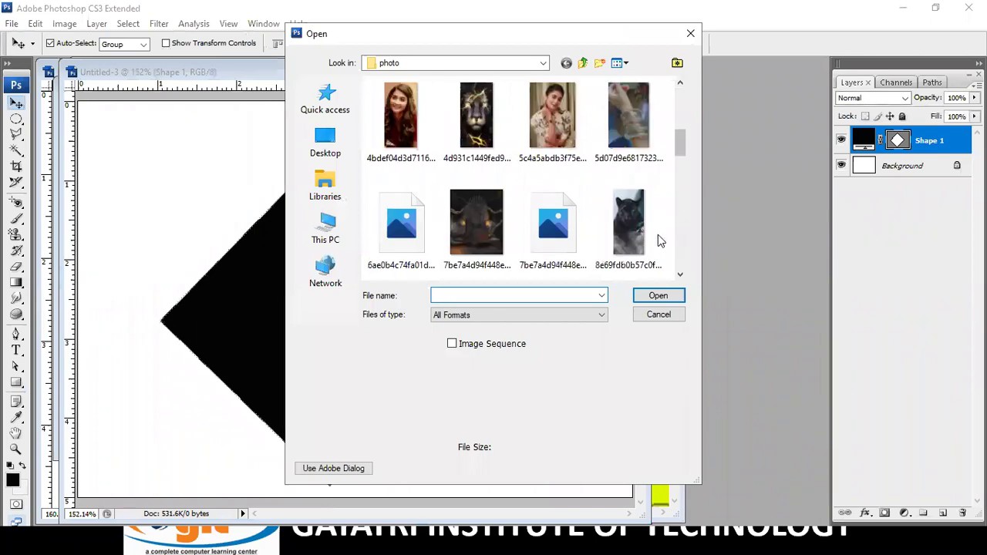
pyautogui.scroll(-3, 657, 239)
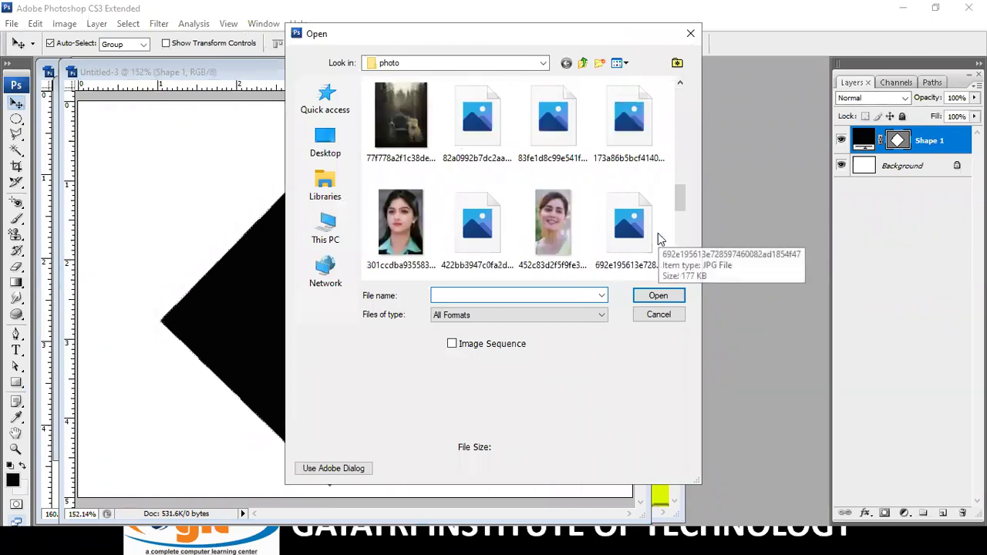
pyautogui.scroll(3, 658, 239)
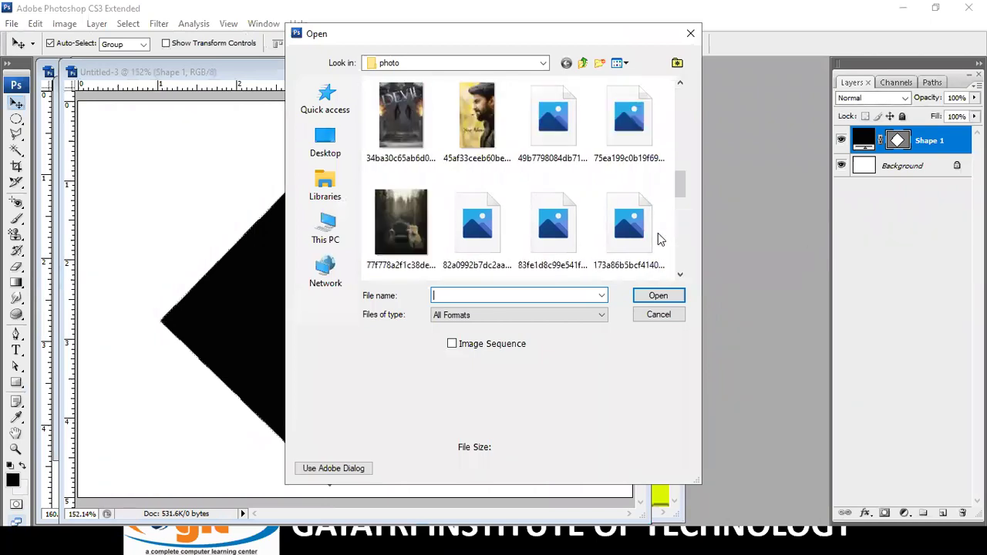
pyautogui.scroll(3, 658, 239)
pyautogui.click(476, 223)
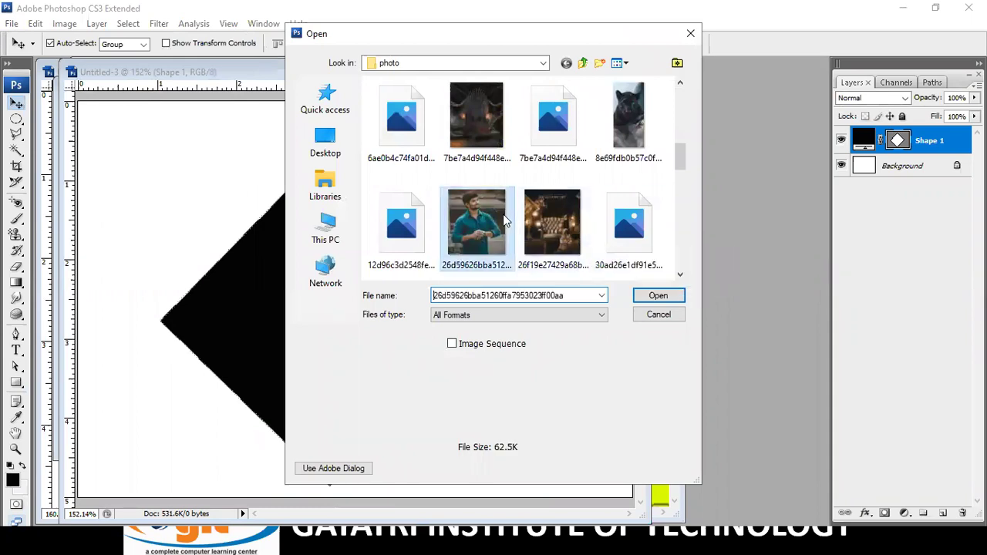
pyautogui.click(669, 298)
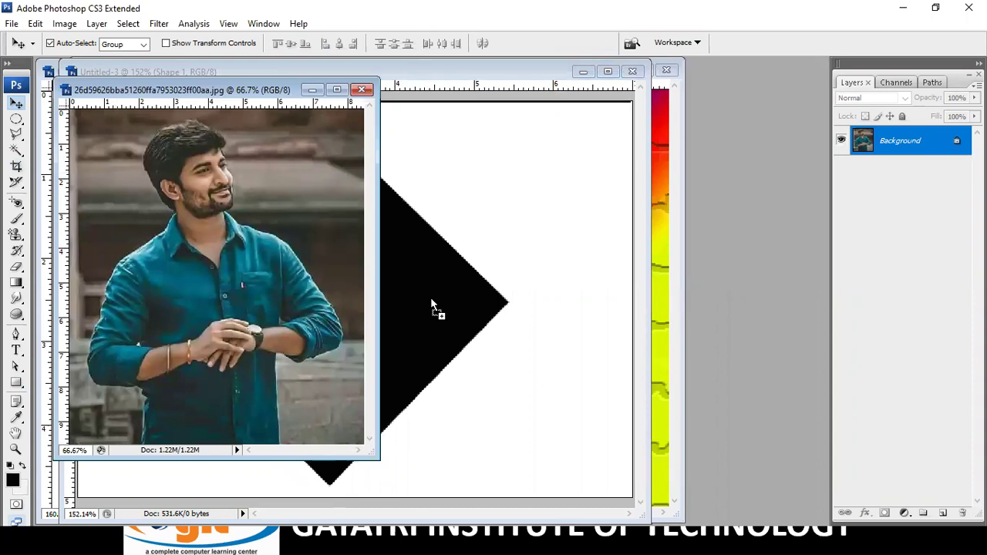
# - Copy the man's photo into Untitled-3 as Layer 1 and scale it to about a third
pyautogui.moveTo(76, 164); pyautogui.dragTo(432, 307)
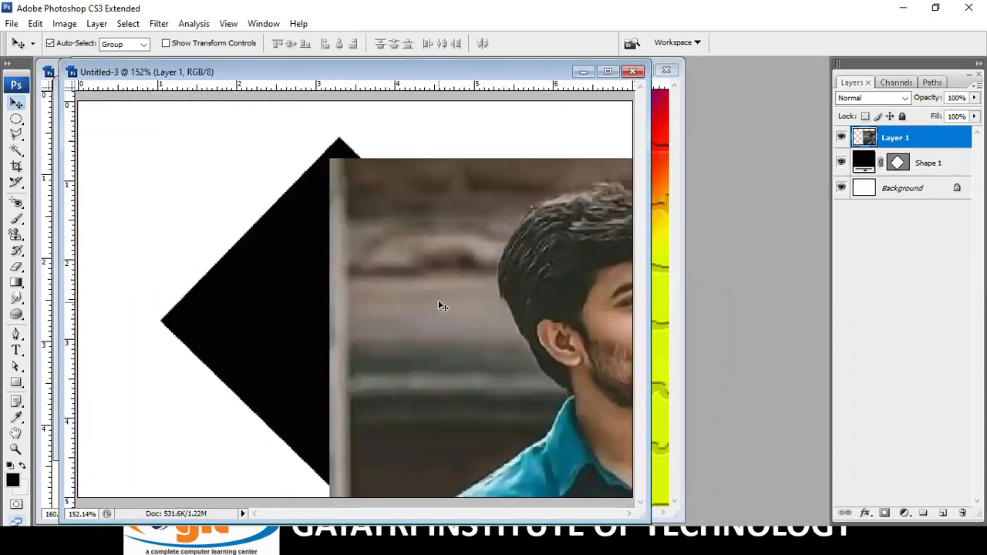
pyautogui.hotkey('ctrl', 't')
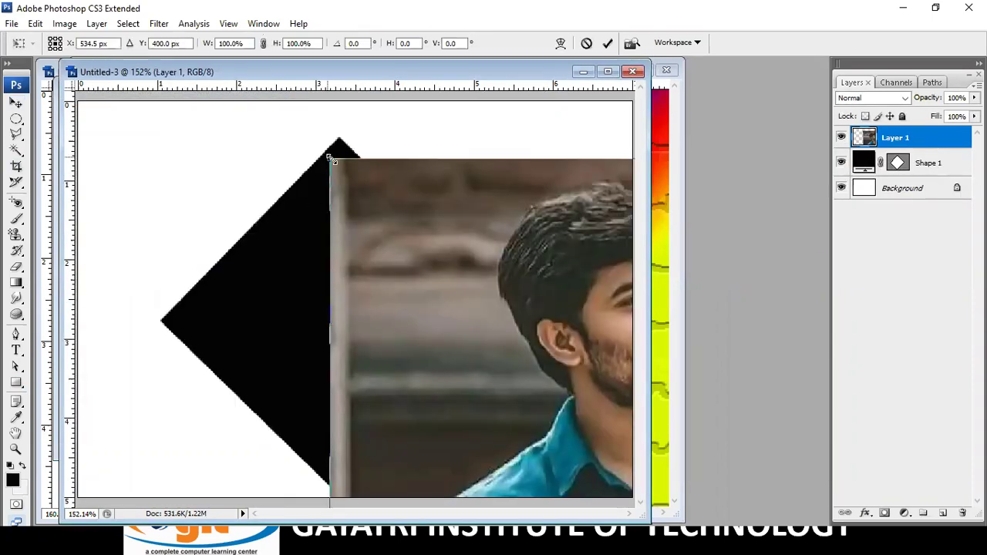
pyautogui.moveTo(329, 159); pyautogui.dragTo(447, 273)
pyautogui.moveTo(565, 372); pyautogui.dragTo(391, 279)
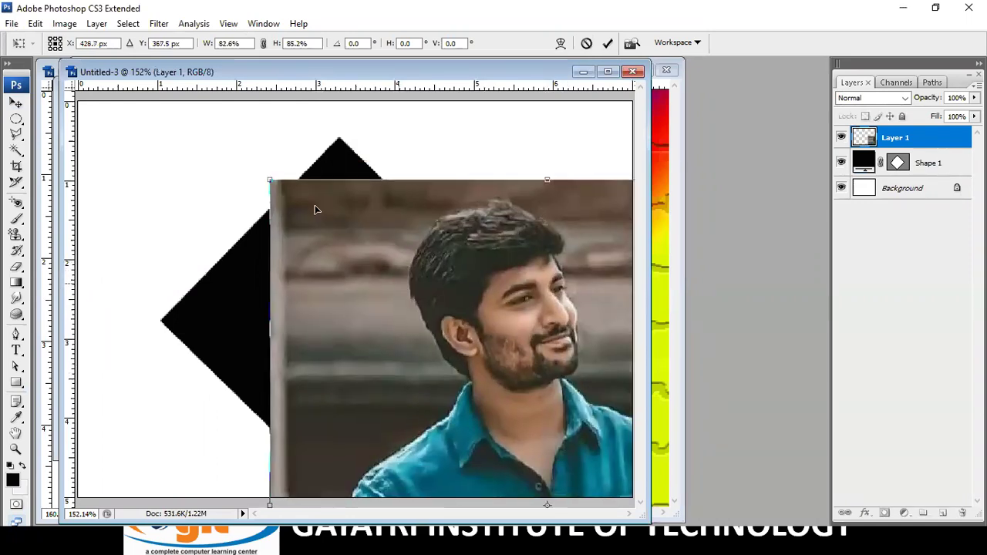
pyautogui.moveTo(270, 177); pyautogui.dragTo(488, 363)
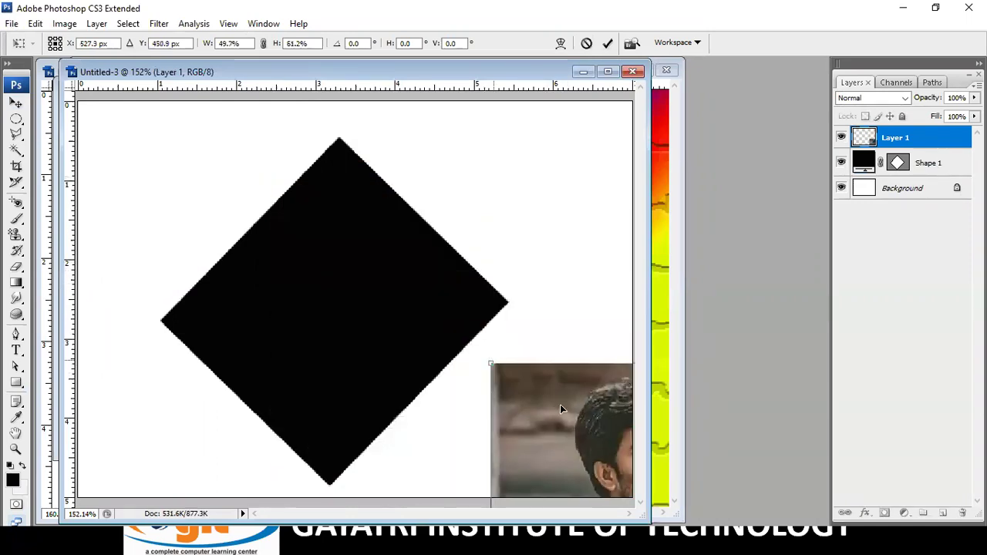
pyautogui.moveTo(560, 404)
pyautogui.mouseDown()
pyautogui.moveTo(380, 286)
pyautogui.moveTo(289, 170)
pyautogui.mouseUp()
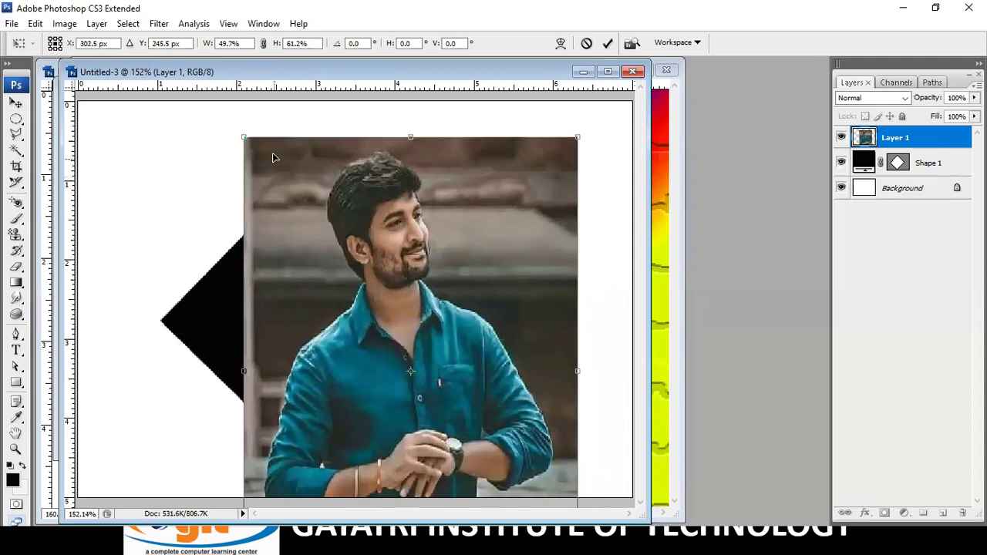
pyautogui.moveTo(242, 133); pyautogui.dragTo(374, 334)
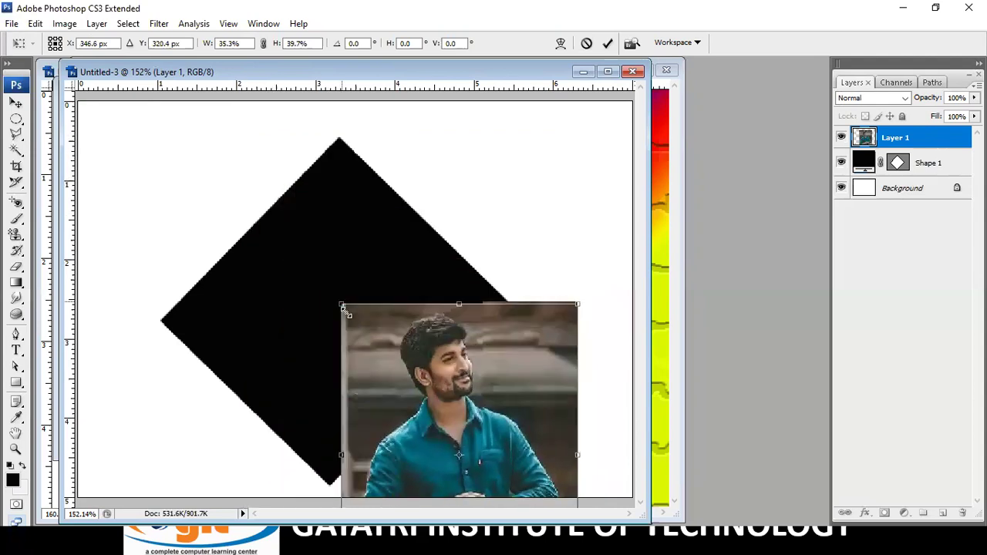
# - Position the small photo over the diamond and pull a corner onto its left point
pyautogui.moveTo(506, 442)
pyautogui.mouseDown()
pyautogui.moveTo(432, 301)
pyautogui.moveTo(412, 306)
pyautogui.mouseUp()
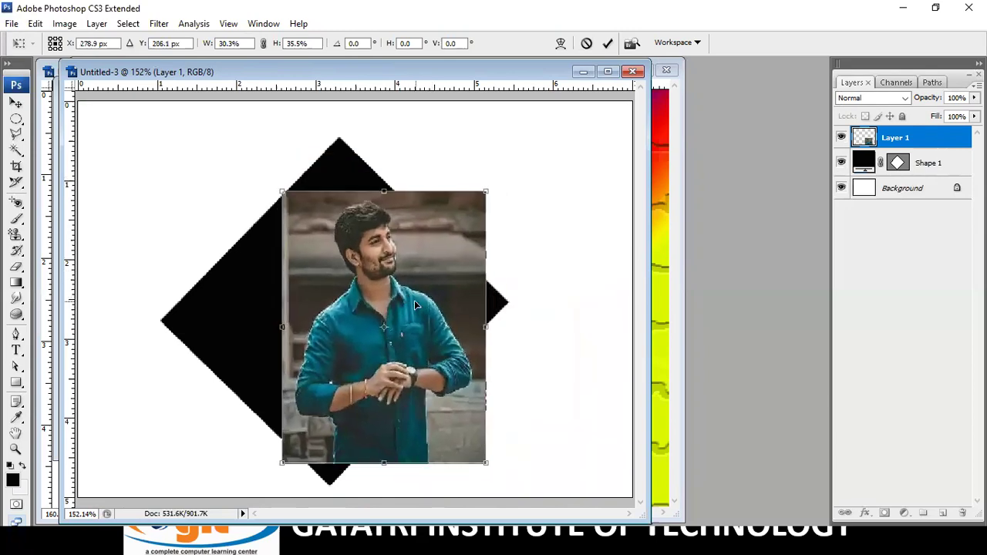
pyautogui.moveTo(282, 193)
pyautogui.mouseDown()
pyautogui.moveTo(329, 185)
pyautogui.moveTo(313, 185)
pyautogui.mouseUp()
pyautogui.moveTo(348, 245); pyautogui.dragTo(410, 289)
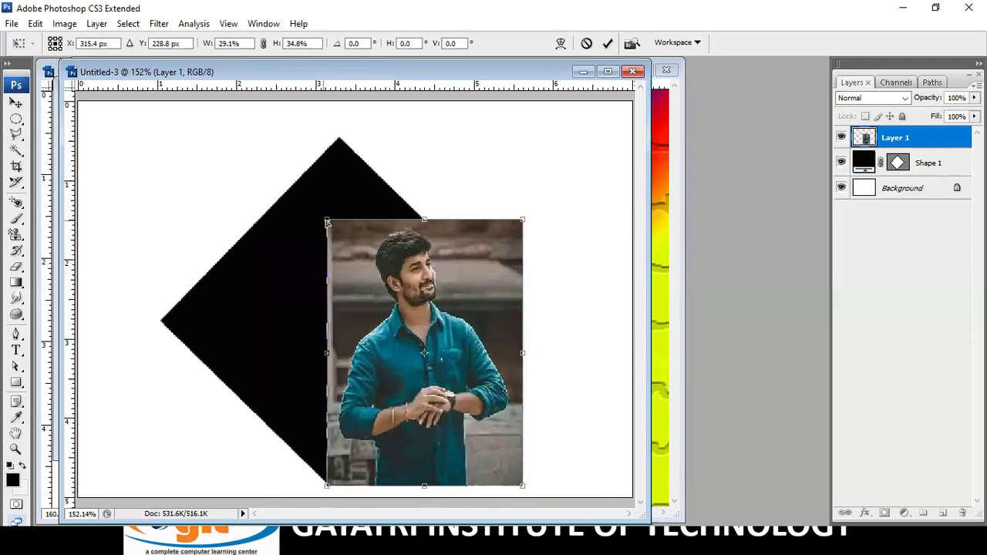
pyautogui.moveTo(327, 221); pyautogui.dragTo(160, 324)
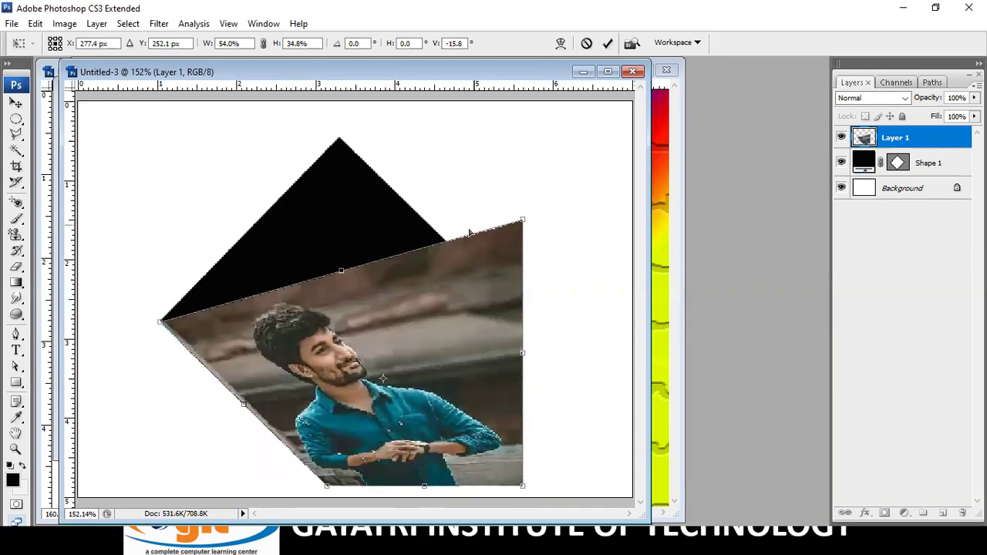
# - Drag Layer 1's transform corners onto the diamond's points and commit the roughly 46° rotation
pyautogui.moveTo(523, 222); pyautogui.dragTo(341, 137)
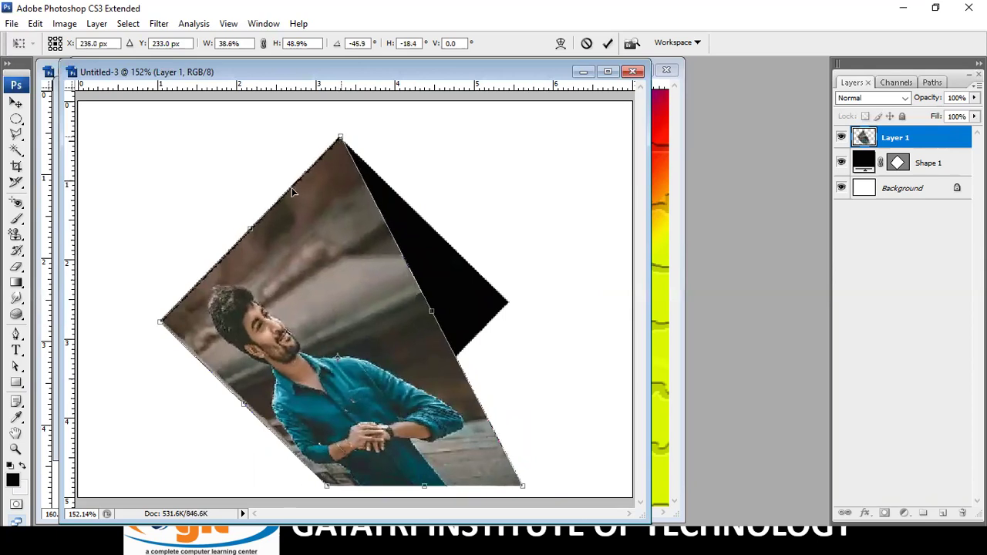
pyautogui.moveTo(250, 230); pyautogui.dragTo(249, 231)
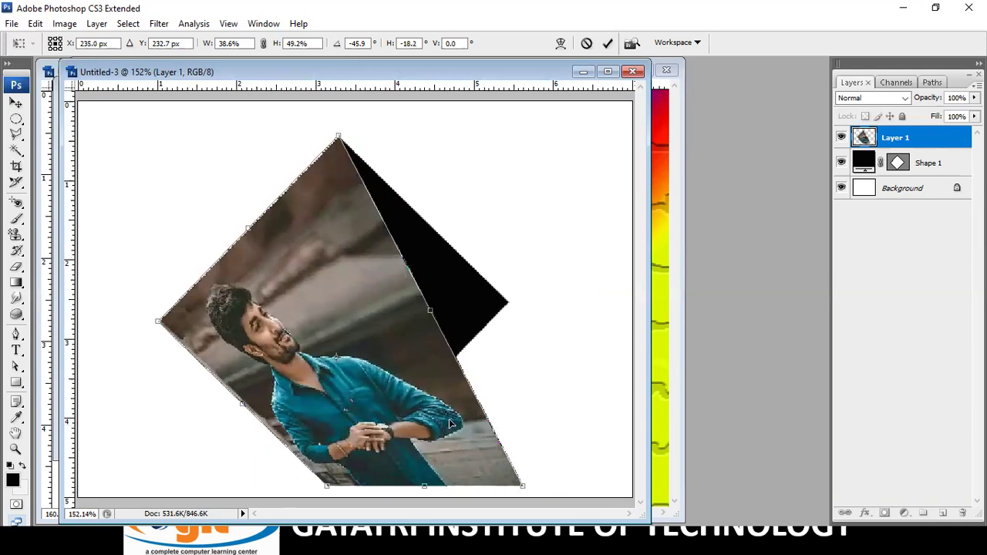
pyautogui.press('Return')
pyautogui.moveTo(522, 488); pyautogui.dragTo(512, 305)
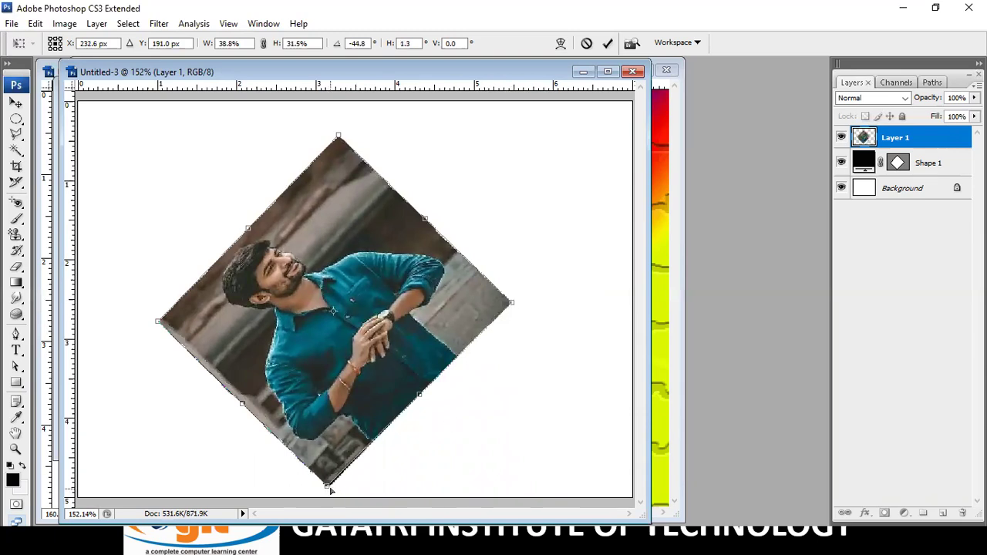
pyautogui.moveTo(329, 489); pyautogui.dragTo(330, 492)
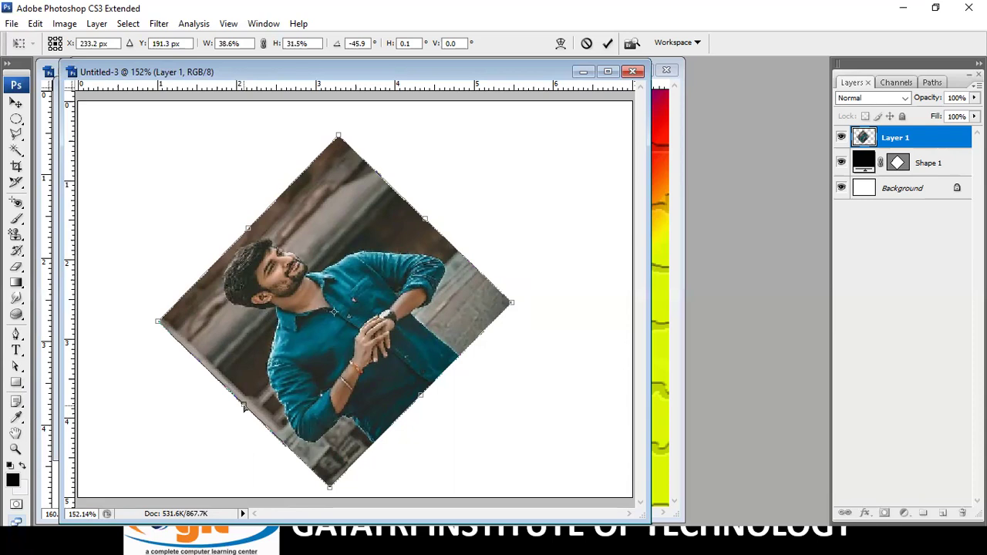
pyautogui.moveTo(241, 407); pyautogui.dragTo(240, 411)
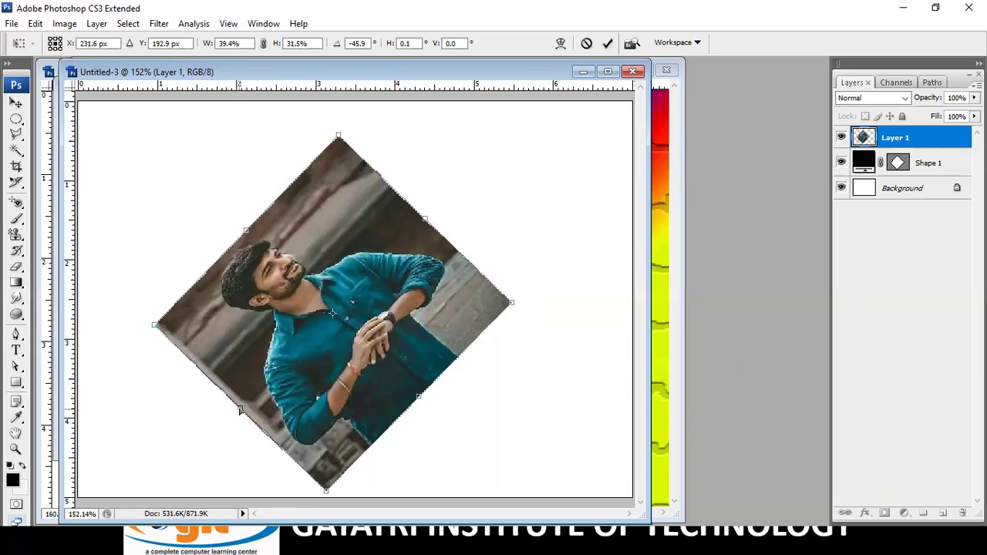
pyautogui.moveTo(240, 409); pyautogui.dragTo(243, 408)
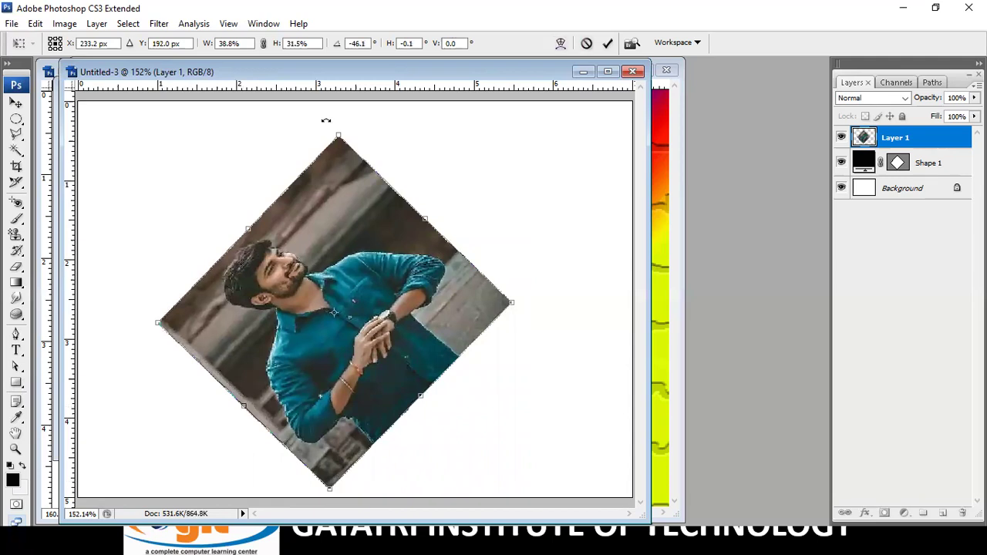
pyautogui.press('Return')
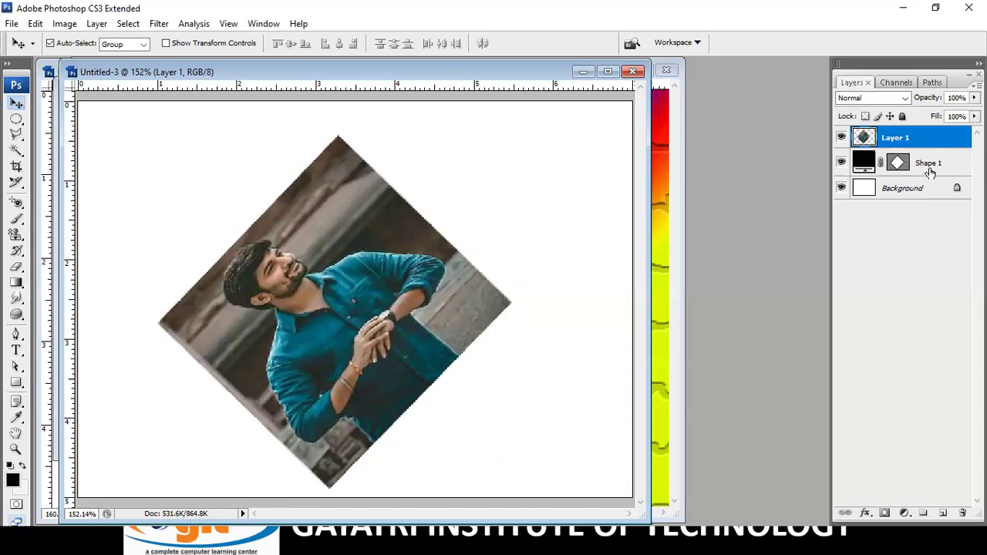
# - Duplicate the photo layer repeatedly with Ctrl+J and Ctrl+Alt+Shift+T, stacking copies up to Layer 1 copy 28
pyautogui.hotkey('ctrl', 'j')
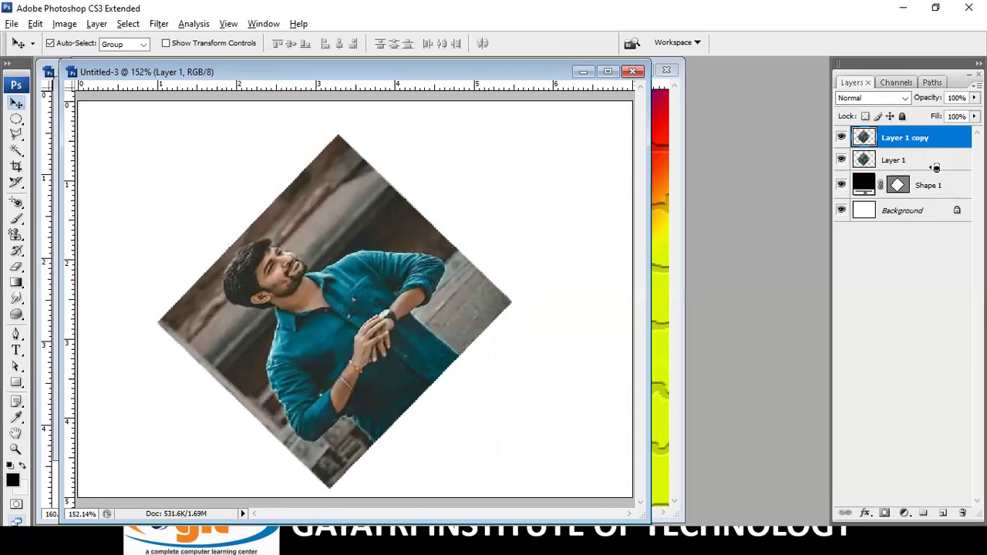
pyautogui.hotkey('ctrl', 'j')
pyautogui.hotkey('ctrl', 'j')
pyautogui.hotkey('ctrl', 'j')
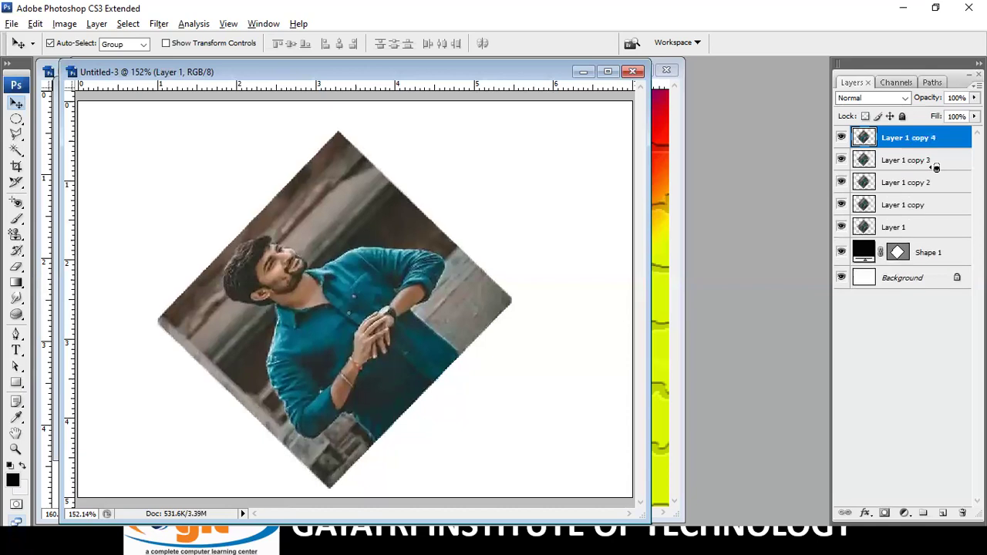
pyautogui.hotkey('ctrl', 'j')
pyautogui.hotkey('ctrl', 'j')
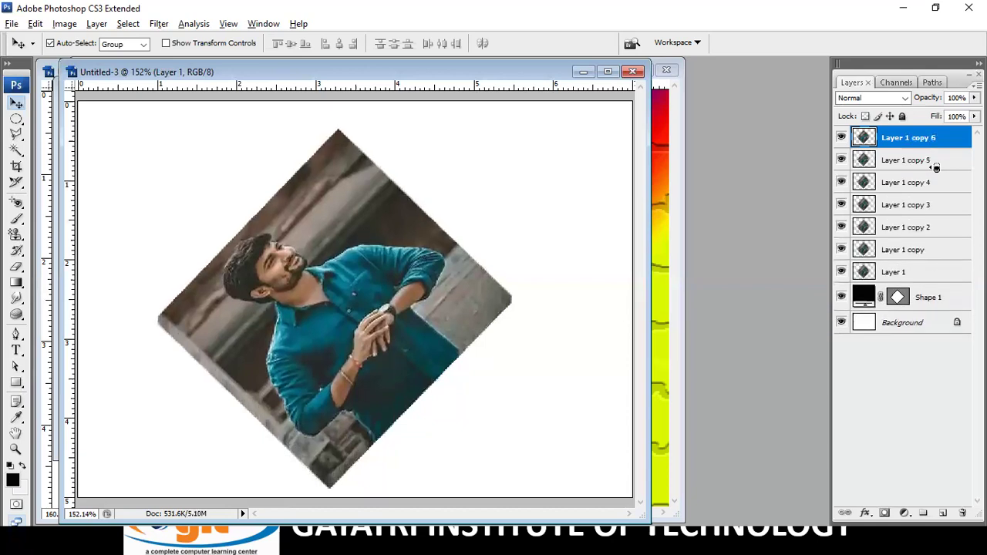
pyautogui.hotkey('ctrl', 'j')
pyautogui.hotkey('ctrl', 'shift', 'alt', 't')
pyautogui.hotkey('ctrl', 'shift', 'alt', 't')
pyautogui.hotkey('ctrl', 'shift', 'alt', 't')
pyautogui.hotkey('ctrl', 'shift', 'alt', 't')
pyautogui.hotkey('ctrl', 'shift', 'alt', 't')
pyautogui.hotkey('ctrl', 'shift', 'alt', 't')
pyautogui.hotkey('ctrl', 'shift', 'alt', 't')
pyautogui.hotkey('ctrl', 'shift', 'alt', 't')
pyautogui.hotkey('ctrl', 'shift', 'alt', 't')
pyautogui.hotkey('ctrl', 'shift', 'alt', 't')
pyautogui.hotkey('ctrl', 'shift', 'alt', 't')
pyautogui.hotkey('ctrl', 'shift', 'alt', 't')
pyautogui.hotkey('ctrl', 'shift', 'alt', 't')
pyautogui.hotkey('ctrl', 'shift', 'alt', 't')
pyautogui.hotkey('ctrl', 'shift', 'alt', 't')
pyautogui.hotkey('ctrl', 'shift', 'alt', 't')
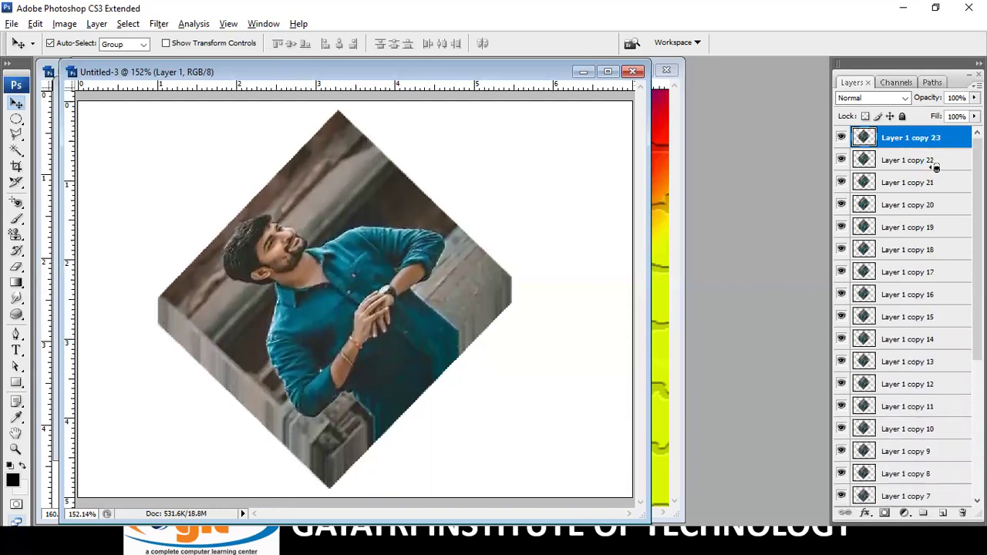
pyautogui.hotkey('ctrl', 'shift', 'alt', 't')
pyautogui.hotkey('ctrl', 'shift', 'alt', 't')
pyautogui.hotkey('ctrl', 'shift', 'alt', 't')
pyautogui.hotkey('ctrl', 'shift', 'alt', 't')
pyautogui.hotkey('ctrl', 'shift', 'alt', 't')
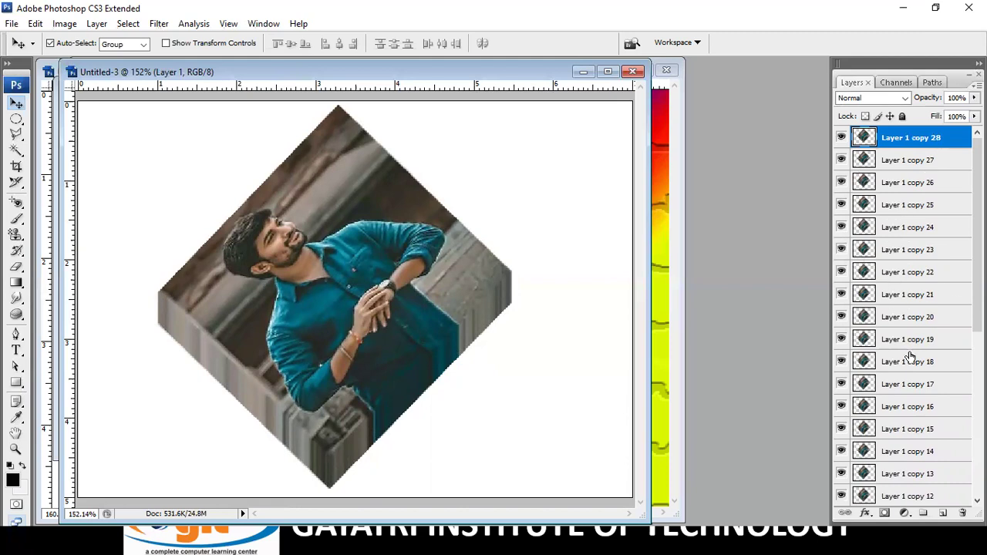
# - Select the original Layer 1 at the bottom of the Layers panel
pyautogui.scroll(-3, 909, 356)
pyautogui.scroll(-3, 910, 356)
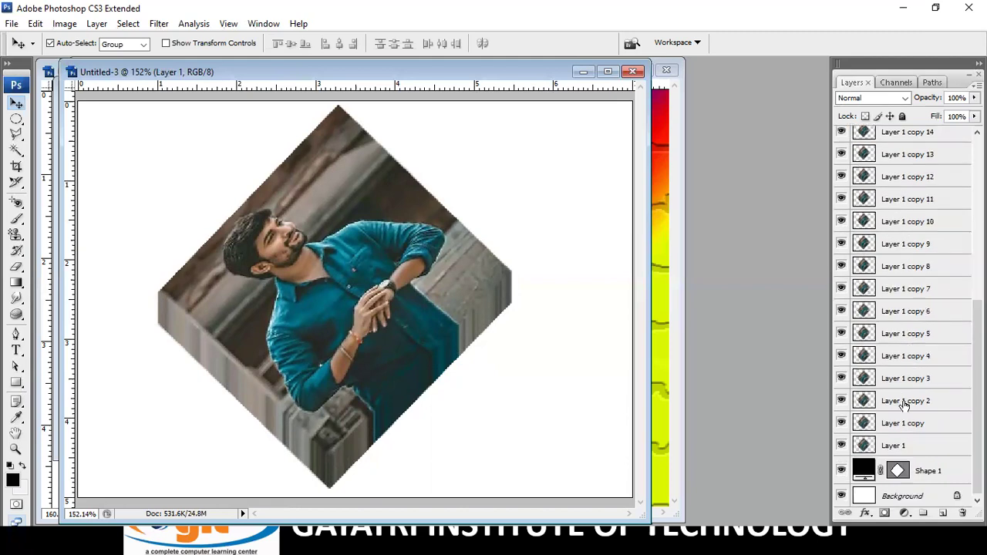
pyautogui.click(900, 447)
pyautogui.scroll(3, 908, 346)
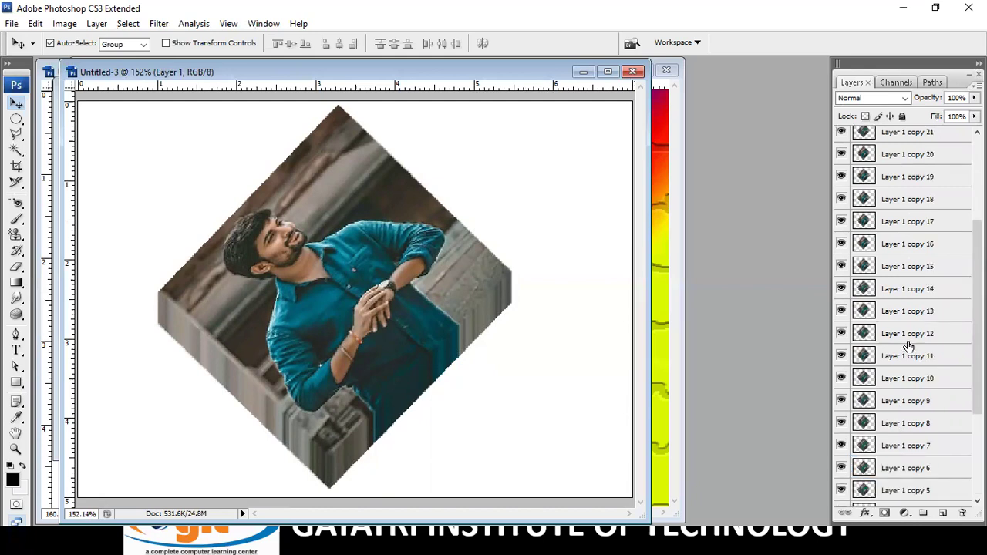
pyautogui.scroll(3, 907, 343)
pyautogui.scroll(-3, 917, 269)
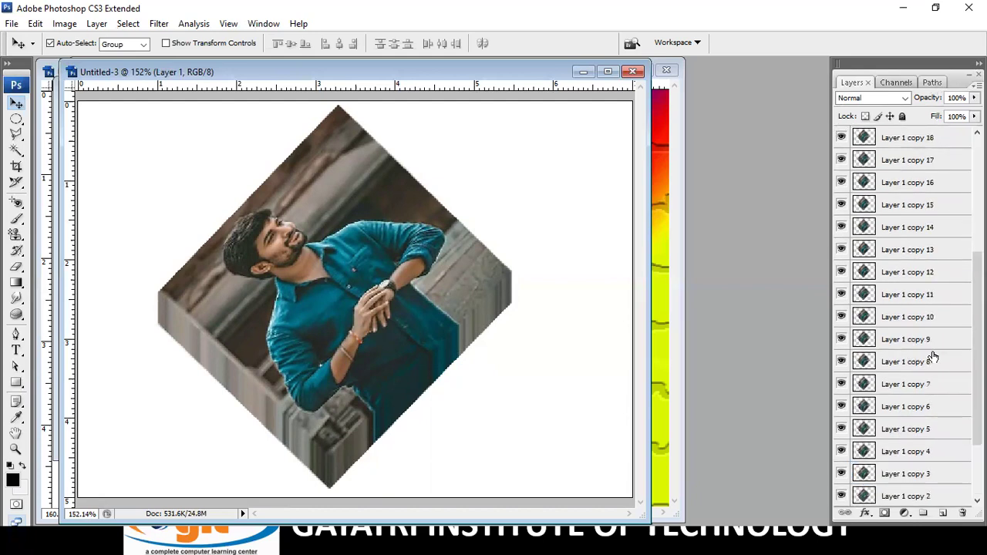
pyautogui.scroll(-3, 930, 352)
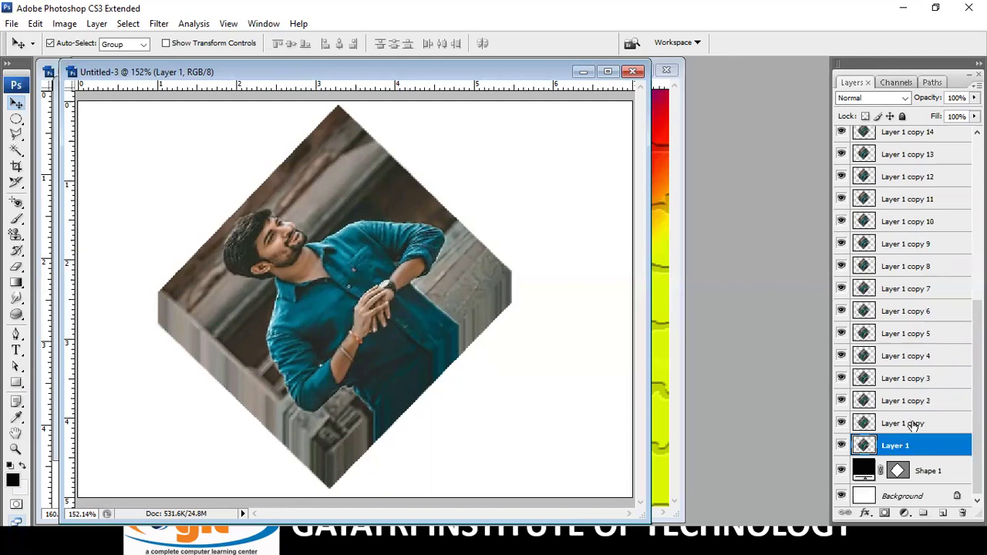
# - Add Layer 1 copy through copy 5 to the selection and merge them with Ctrl+E
pyautogui.keyDown('shift'); pyautogui.click(911, 423); pyautogui.keyUp('shift')
pyautogui.keyDown('shift'); pyautogui.click(914, 402); pyautogui.keyUp('shift')
pyautogui.keyDown('shift'); pyautogui.click(914, 378); pyautogui.keyUp('shift')
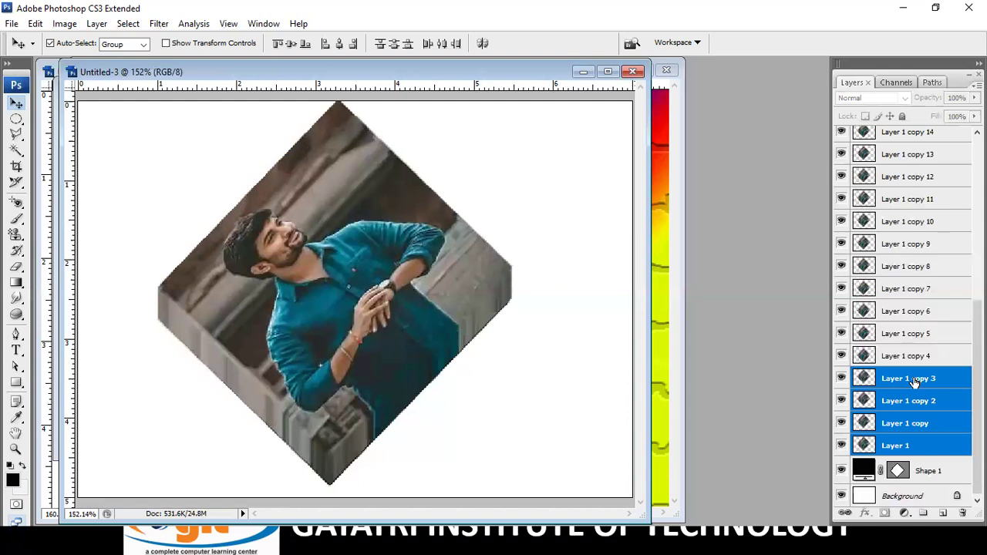
pyautogui.keyDown('shift'); pyautogui.click(916, 356); pyautogui.keyUp('shift')
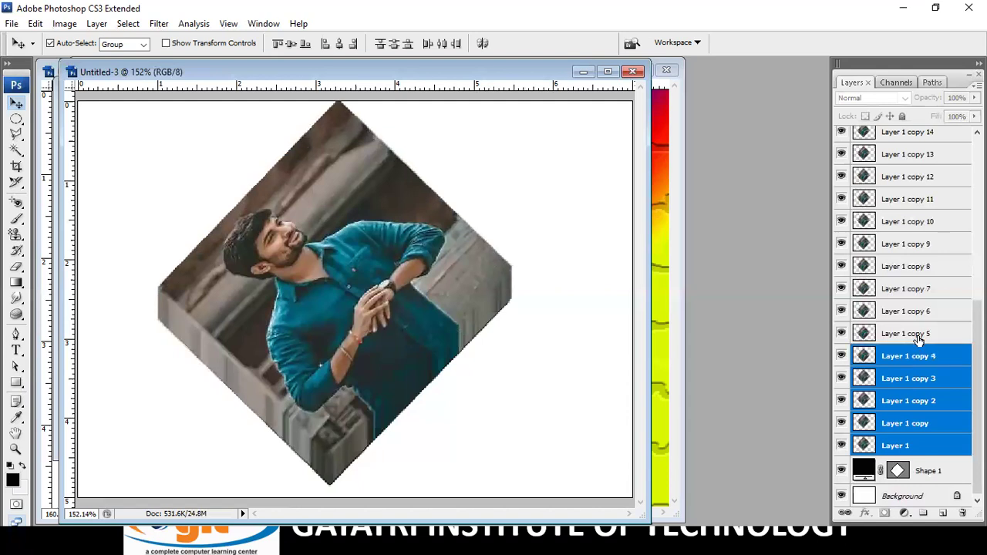
pyautogui.keyDown('shift'); pyautogui.click(918, 334); pyautogui.keyUp('shift')
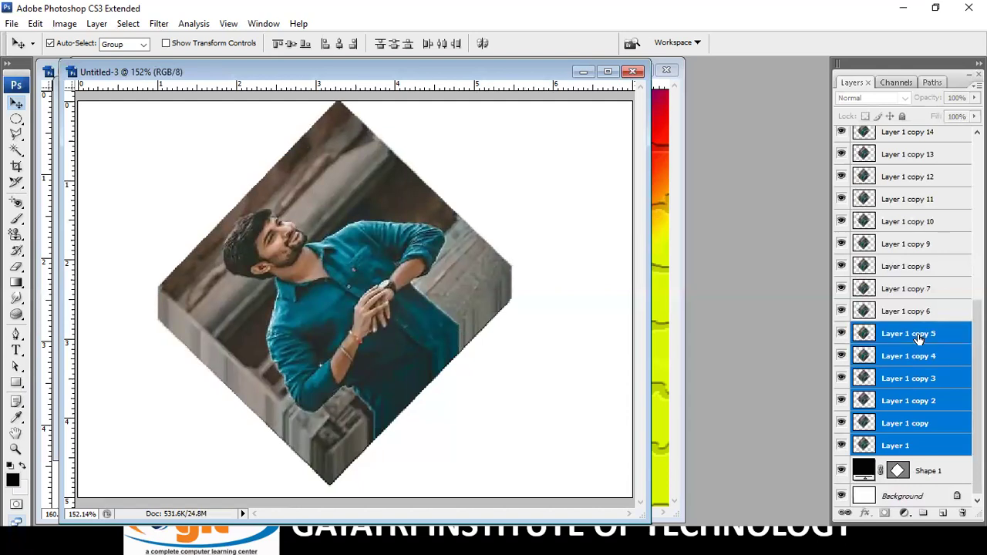
pyautogui.hotkey('ctrl', 'e')
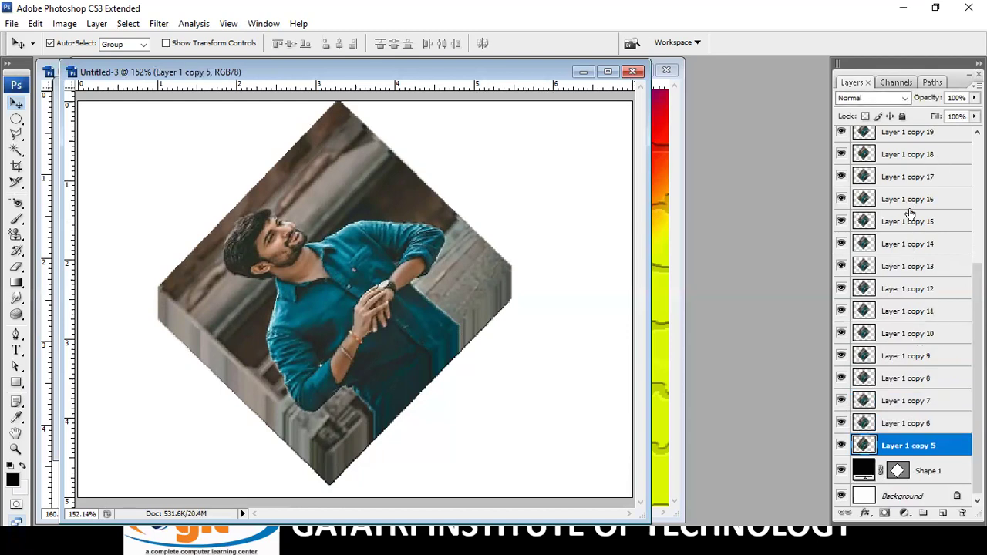
# - Select the top layer, Layer 1 copy 28, test-moving it and undoing the move
pyautogui.click(909, 207)
pyautogui.scroll(3, 910, 213)
pyautogui.click(917, 139)
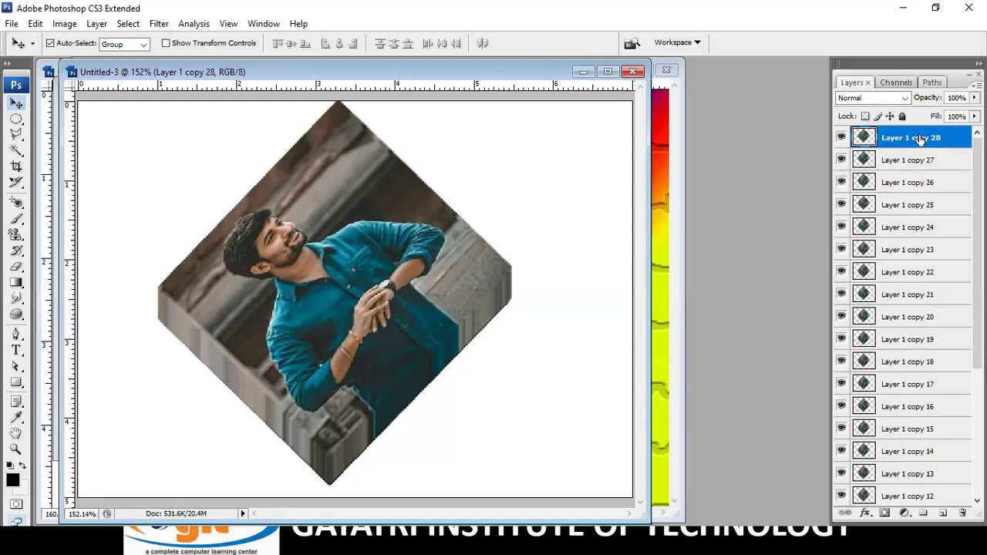
pyautogui.moveTo(301, 275); pyautogui.dragTo(566, 305)
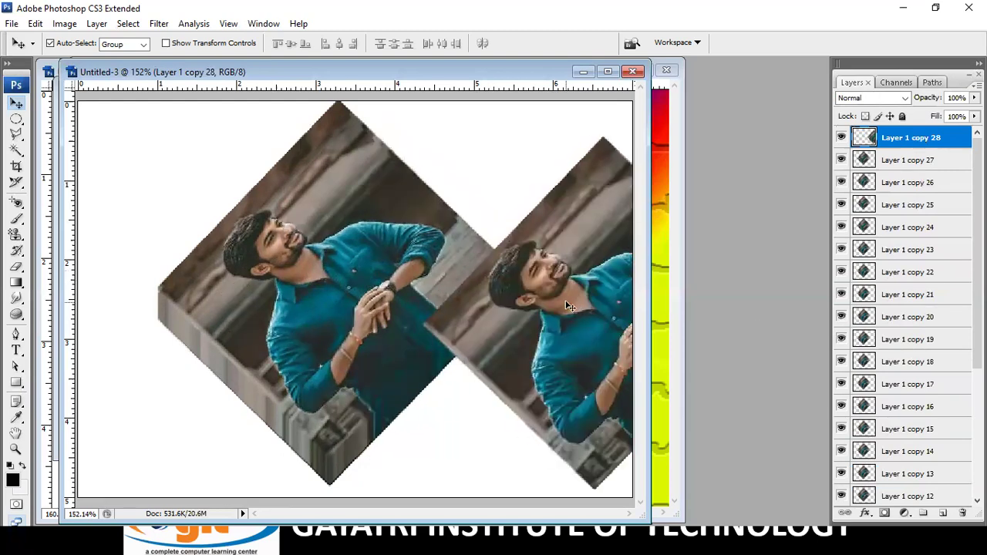
pyautogui.hotkey('ctrl', 'z')
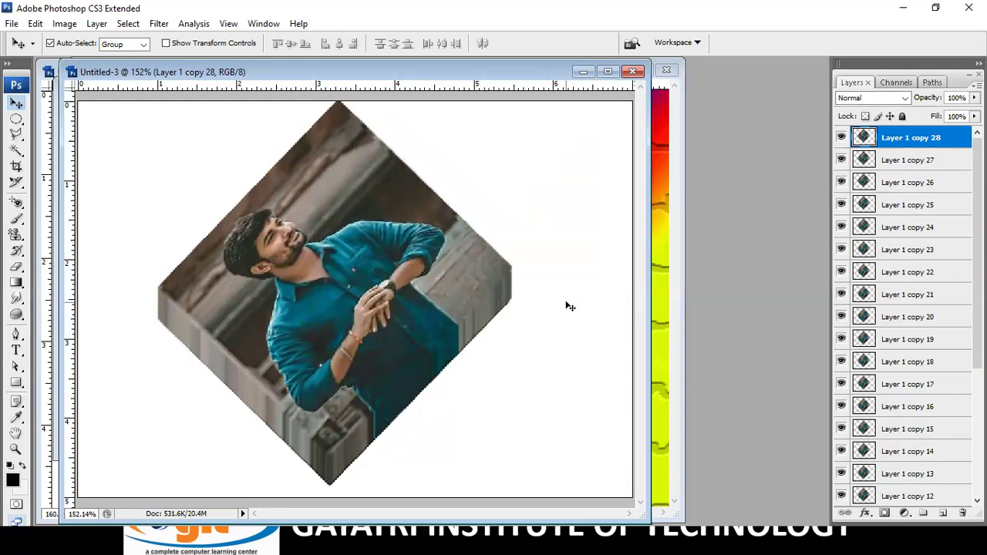
# - Delete the extra photo copies from copy 28 down to copy 6
pyautogui.press('Delete')
pyautogui.press('Delete')
pyautogui.press('Delete')
pyautogui.press('Delete')
pyautogui.press('Delete')
pyautogui.press('Delete')
pyautogui.press('Delete')
pyautogui.press('Delete')
pyautogui.press('Delete')
pyautogui.press('Delete')
pyautogui.press('Delete')
pyautogui.press('Delete')
pyautogui.press('Delete')
pyautogui.press('Delete')
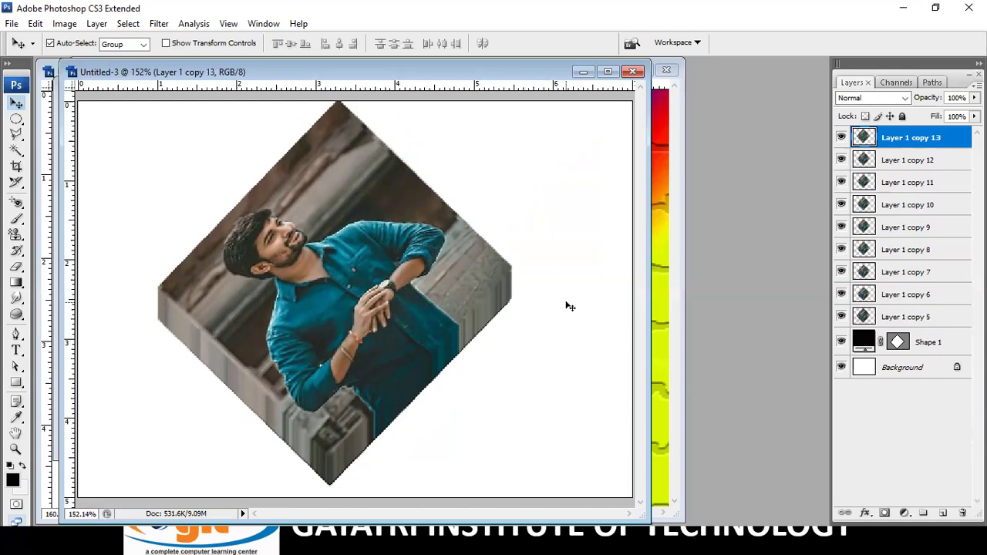
pyautogui.press('Delete')
pyautogui.press('Delete')
pyautogui.press('Delete')
pyautogui.press('Delete')
pyautogui.press('Delete')
pyautogui.press('Delete')
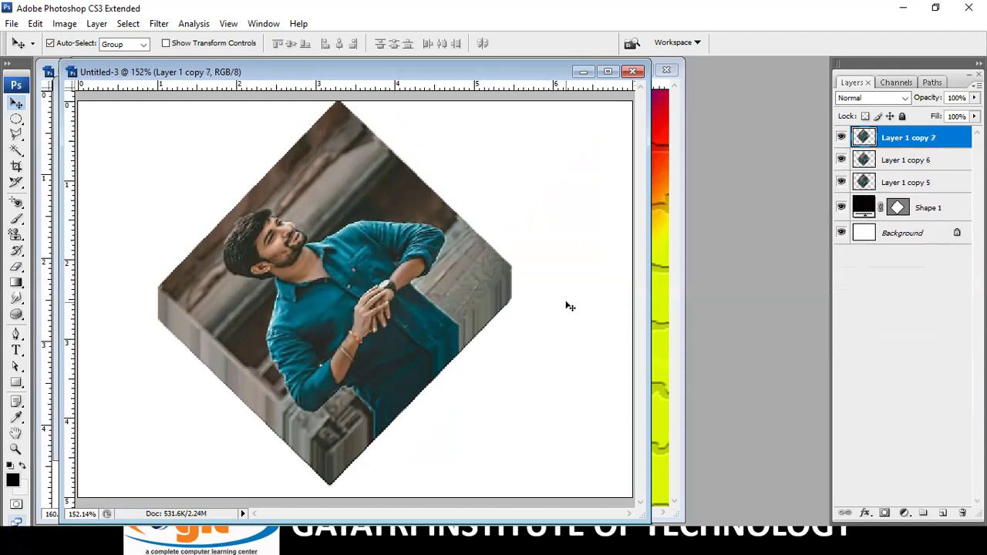
pyautogui.press('Delete')
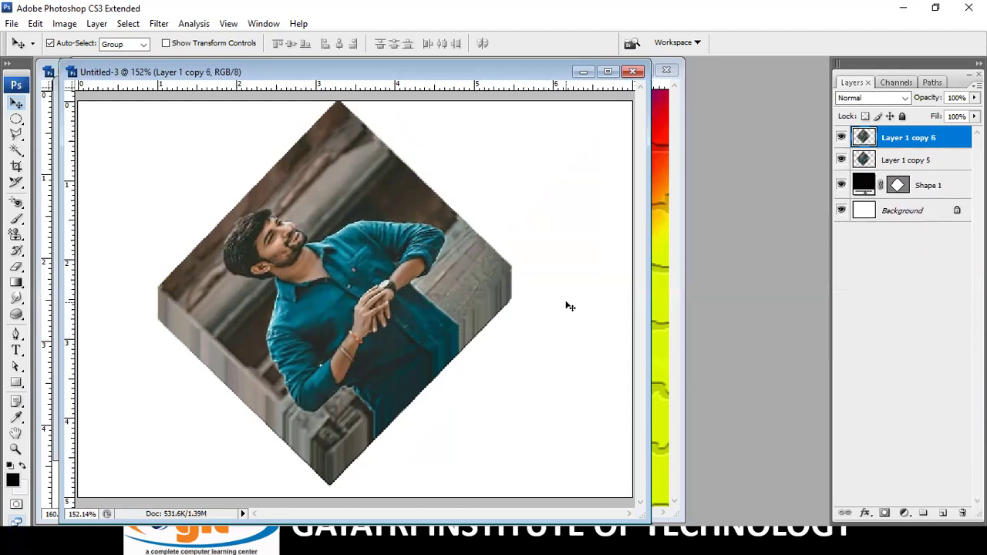
pyautogui.press('Delete')
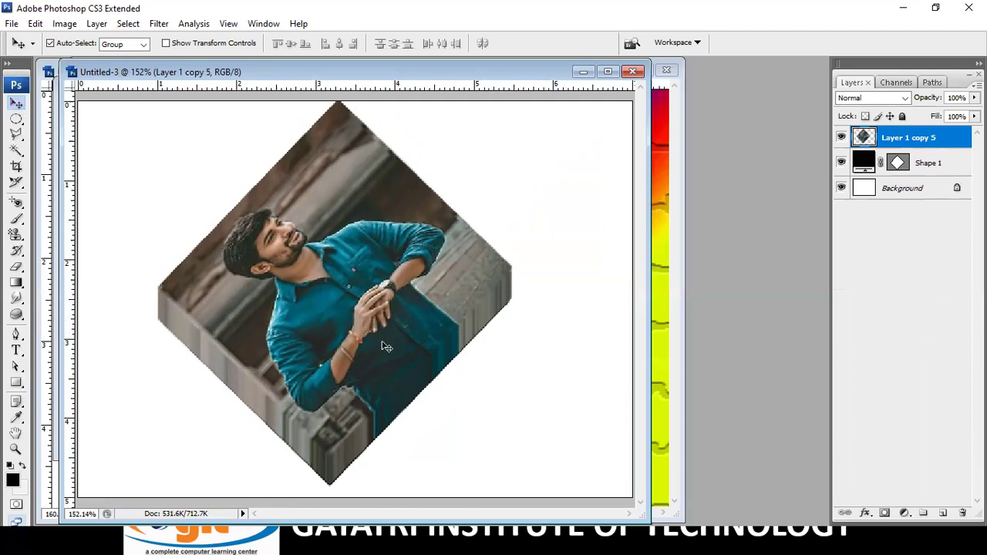
# - Nudge the photo over the black diamond, then try merging Shape 1 down and undo it
pyautogui.moveTo(299, 269)
pyautogui.mouseDown()
pyautogui.moveTo(339, 293)
pyautogui.moveTo(305, 271)
pyautogui.mouseUp()
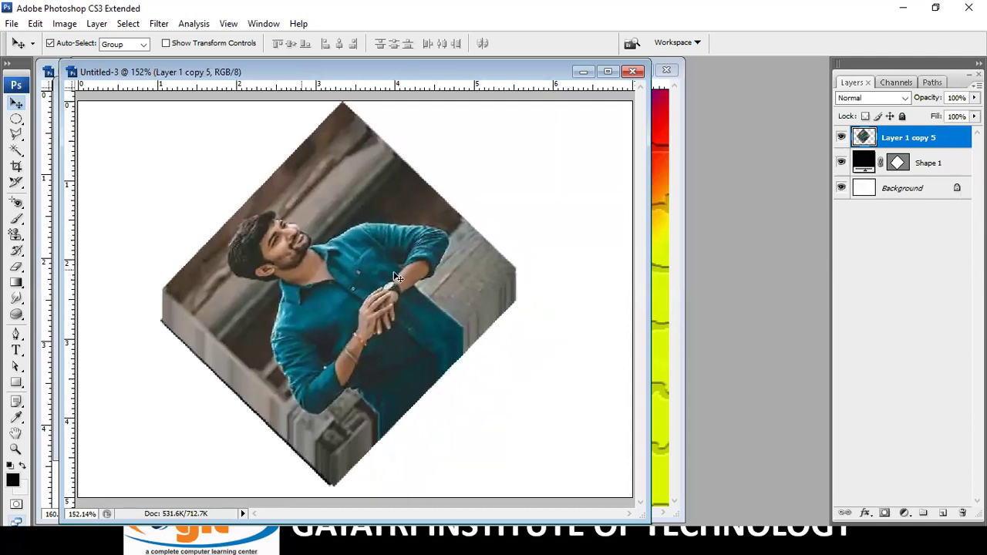
pyautogui.moveTo(434, 276); pyautogui.dragTo(430, 270)
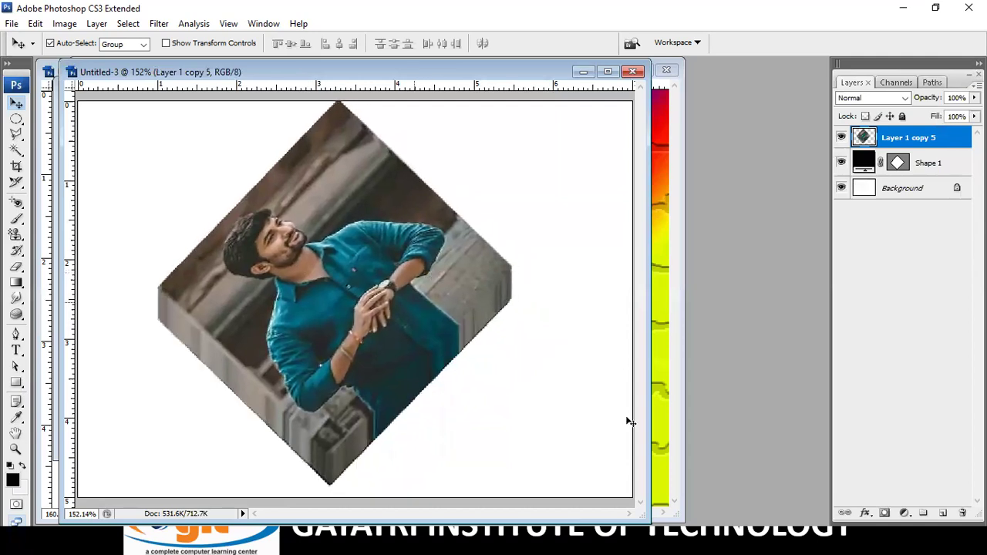
pyautogui.click(940, 165)
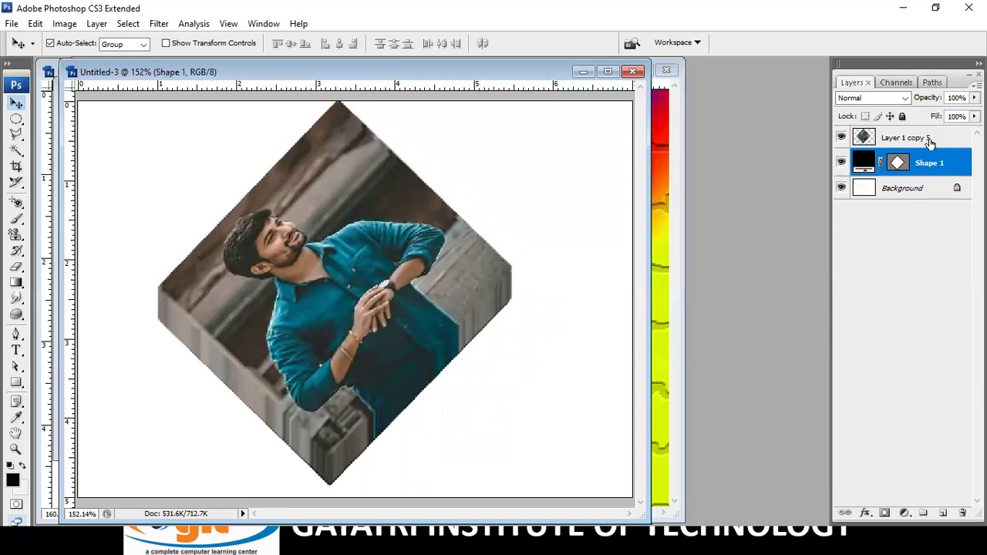
pyautogui.click(931, 142)
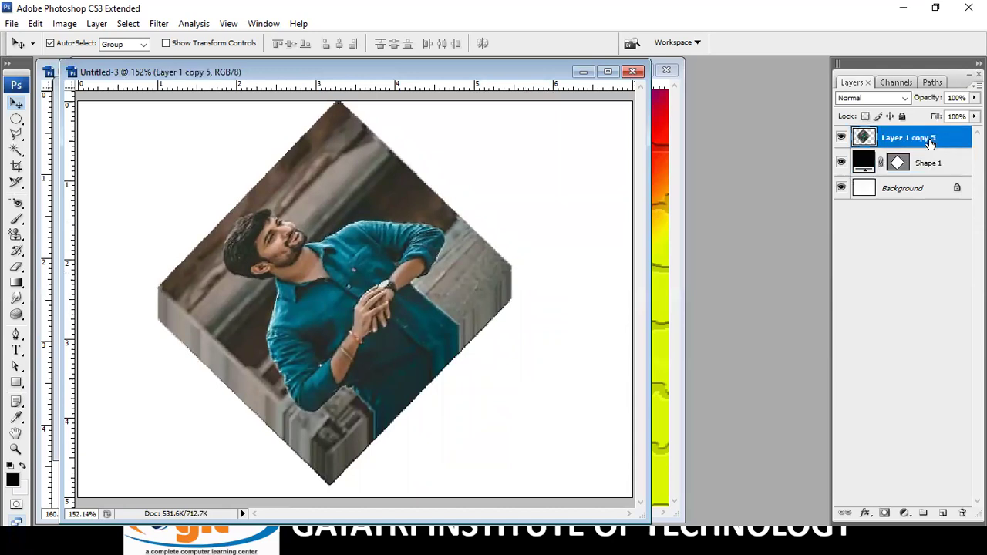
pyautogui.click(931, 166)
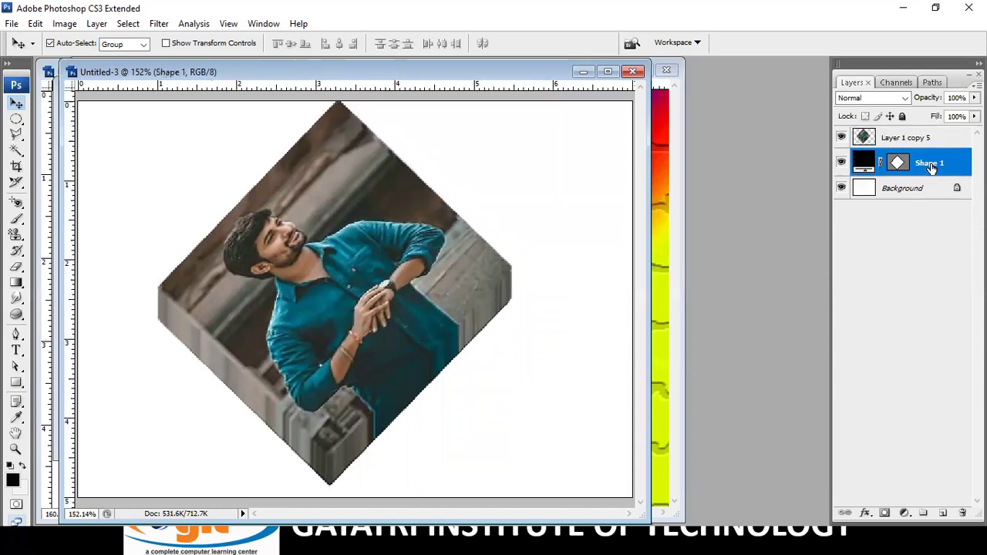
pyautogui.hotkey('ctrl', 'e')
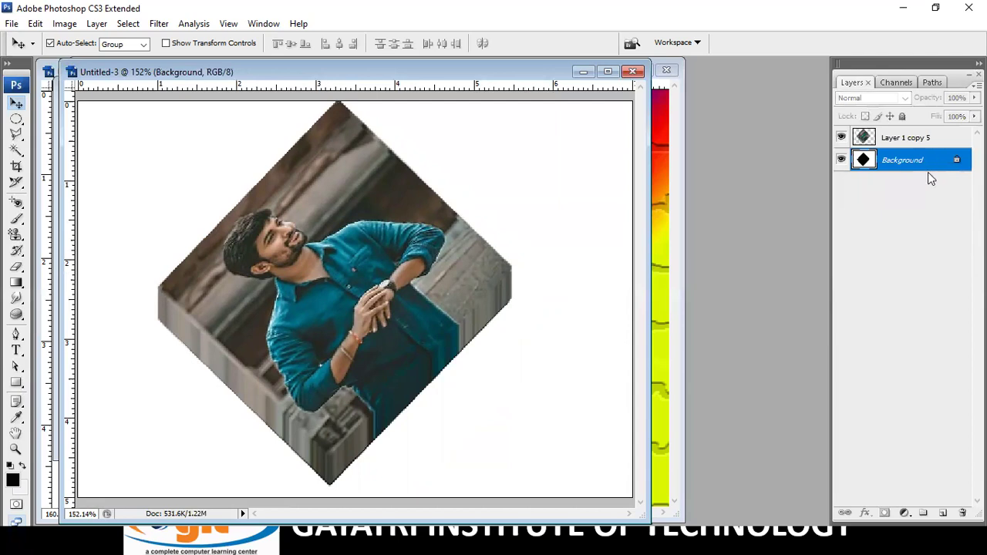
pyautogui.hotkey('ctrl', 'z')
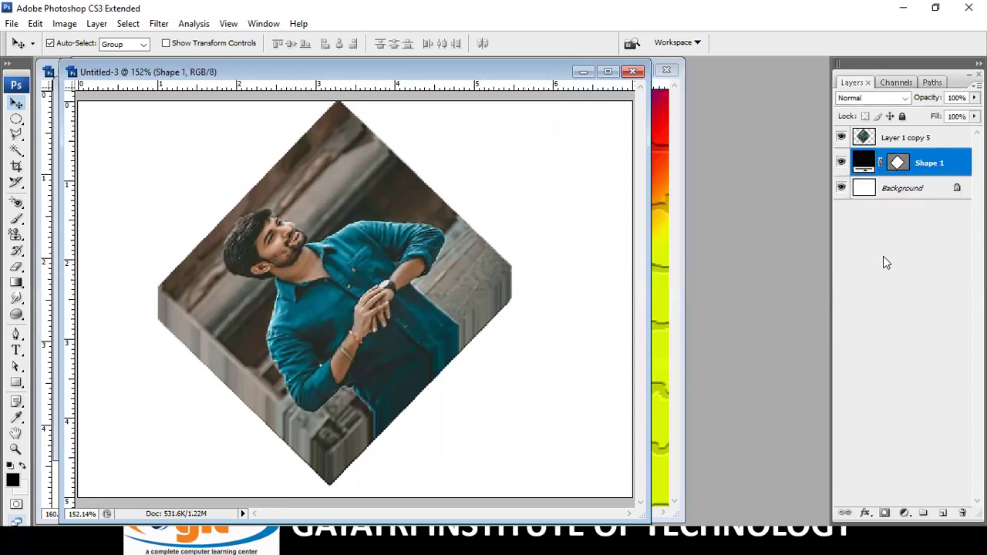
# - Clip Layer 1 copy 5 to Shape 1, shift it upward, release the clip, and select Background
pyautogui.click(889, 137)
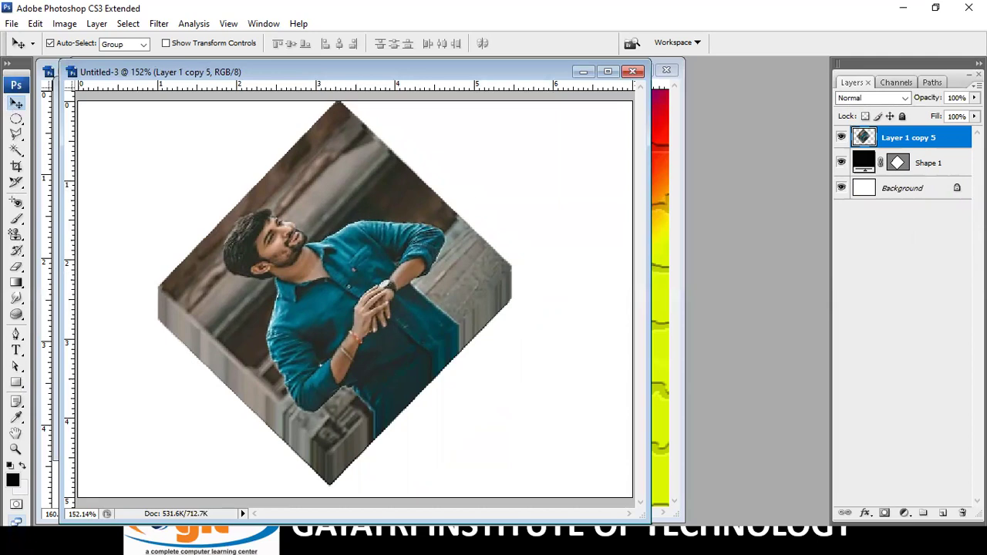
pyautogui.hotkey('ctrl', 'alt', 'g')
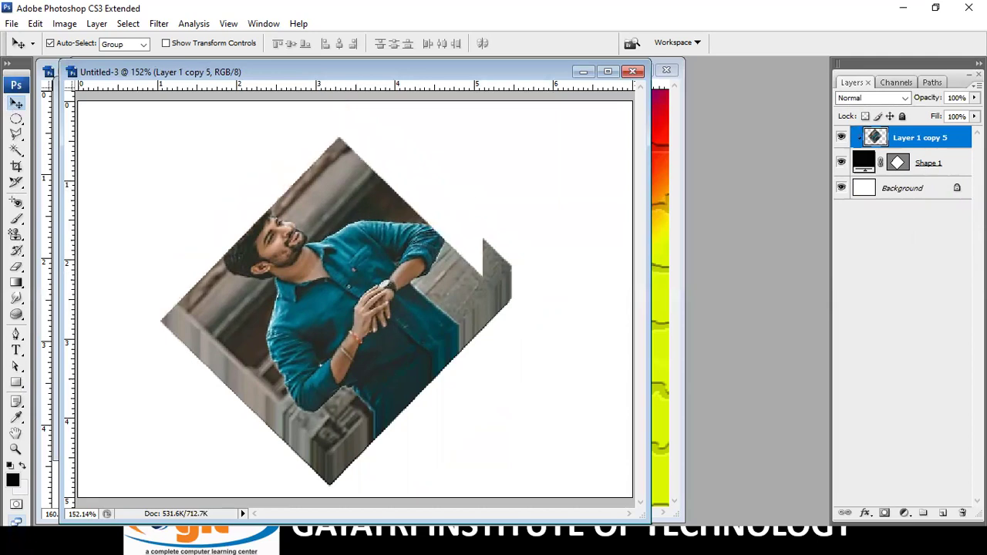
pyautogui.moveTo(273, 319)
pyautogui.mouseDown()
pyautogui.moveTo(239, 363)
pyautogui.moveTo(319, 403)
pyautogui.mouseUp()
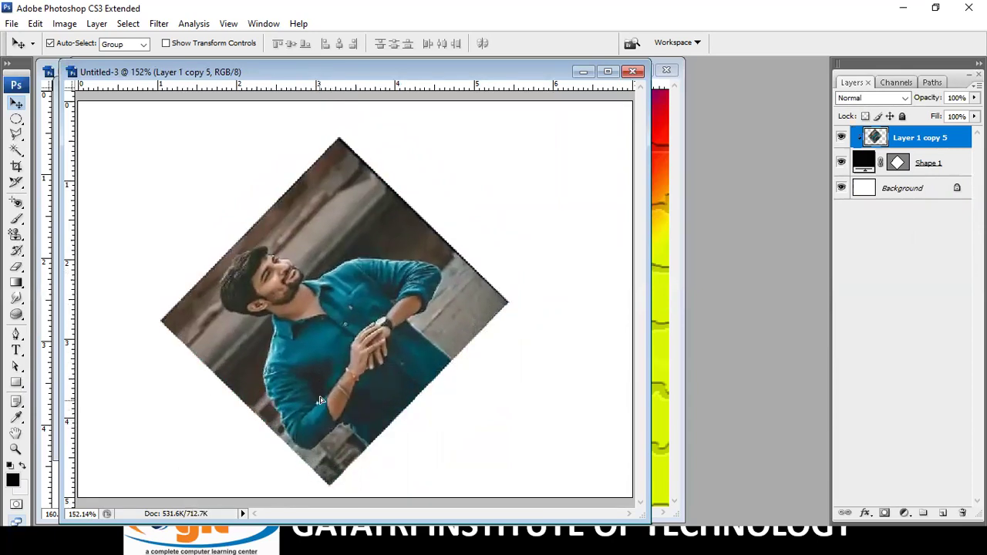
pyautogui.moveTo(320, 397); pyautogui.dragTo(323, 392)
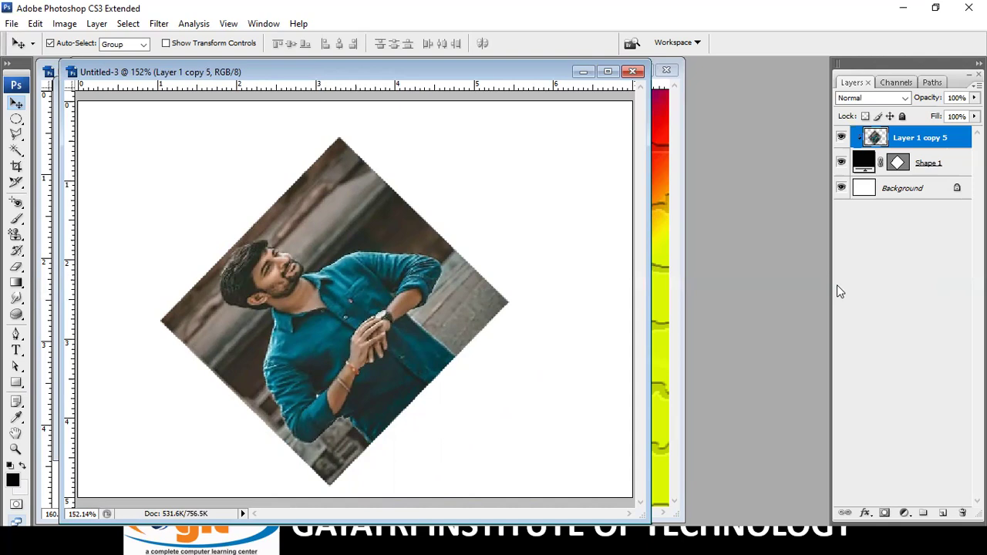
pyautogui.hotkey('shift', 'Up')
pyautogui.hotkey('shift', 'Up')
pyautogui.hotkey('shift', 'Up')
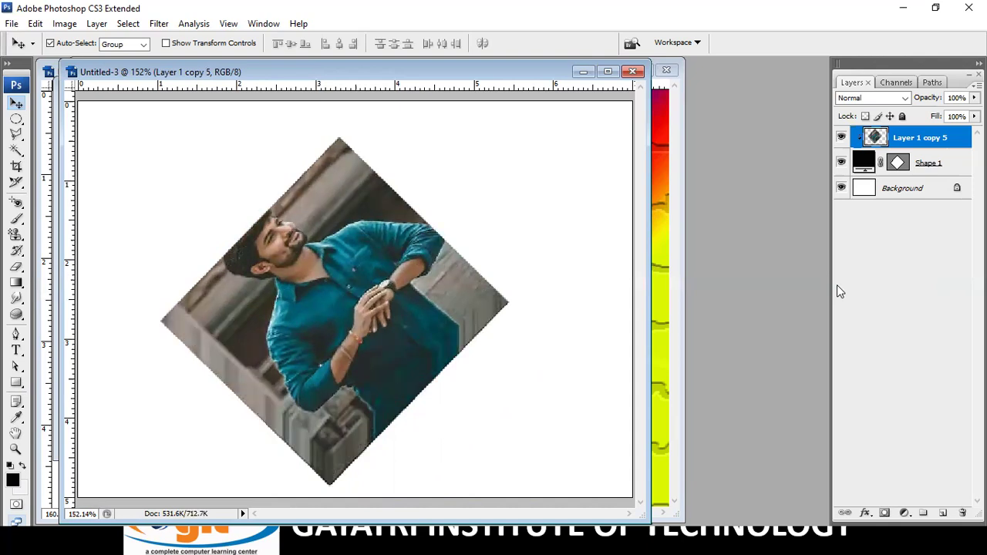
pyautogui.hotkey('ctrl', 'alt', 'g')
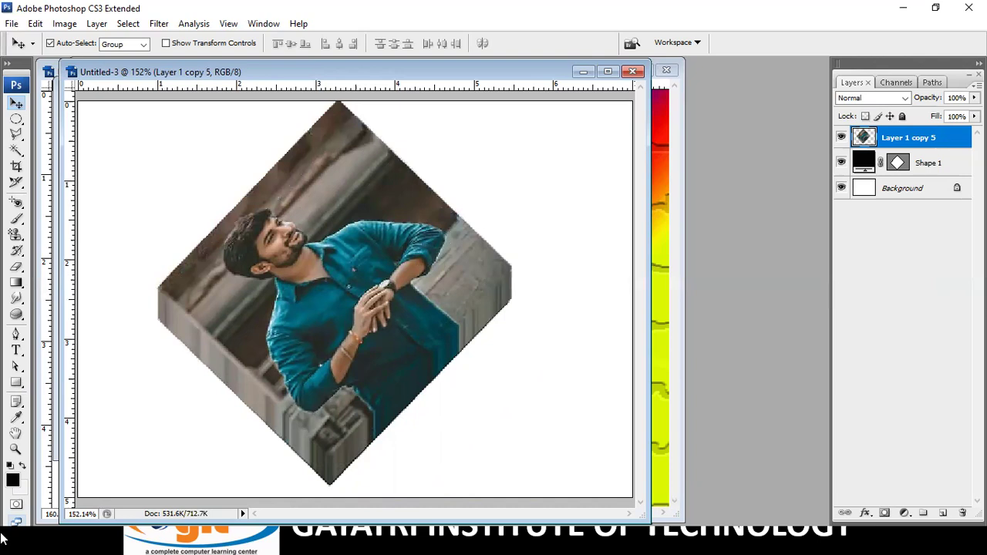
pyautogui.click(919, 192)
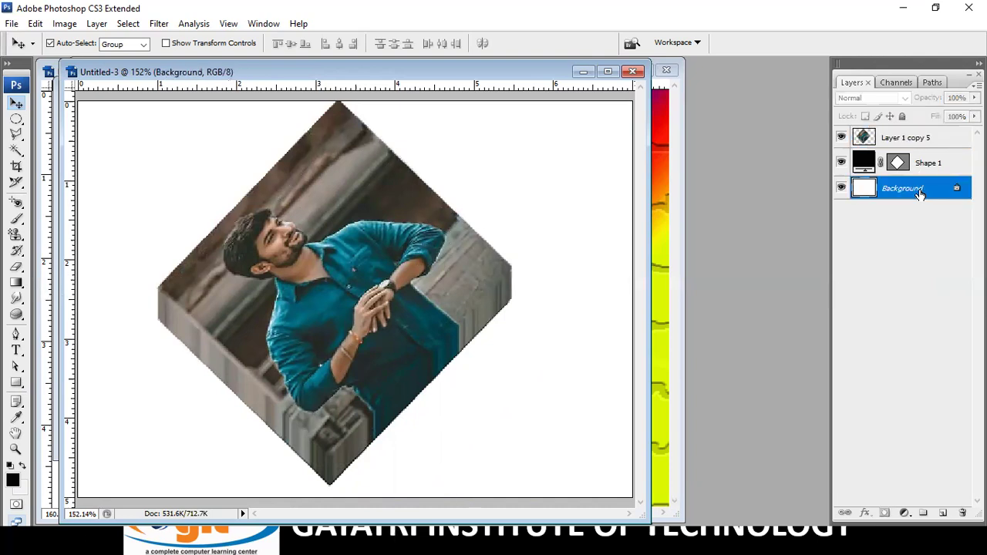
pyautogui.click(158, 24)
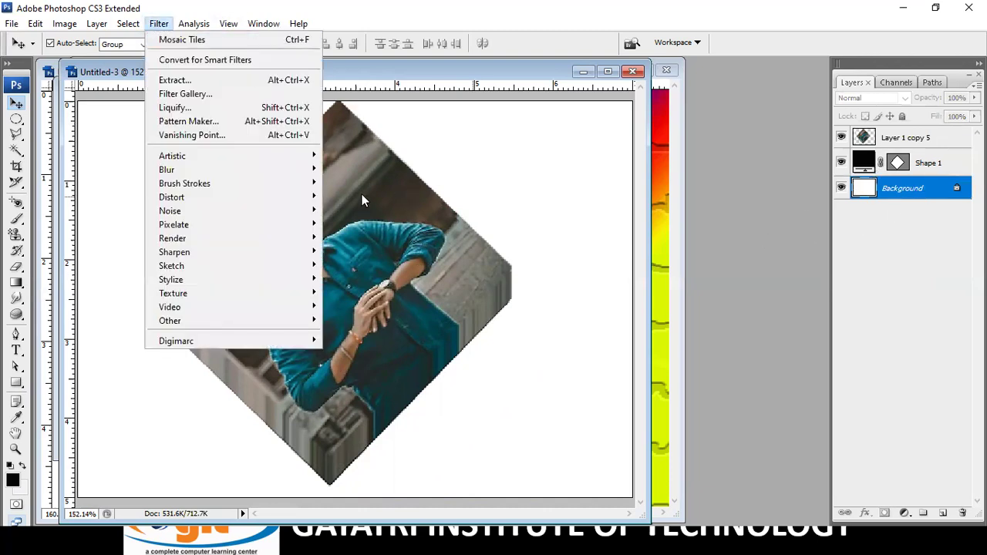
# - Draw a sharp diagonal violet-to-orange gradient on the Background layer
pyautogui.click(16, 283)
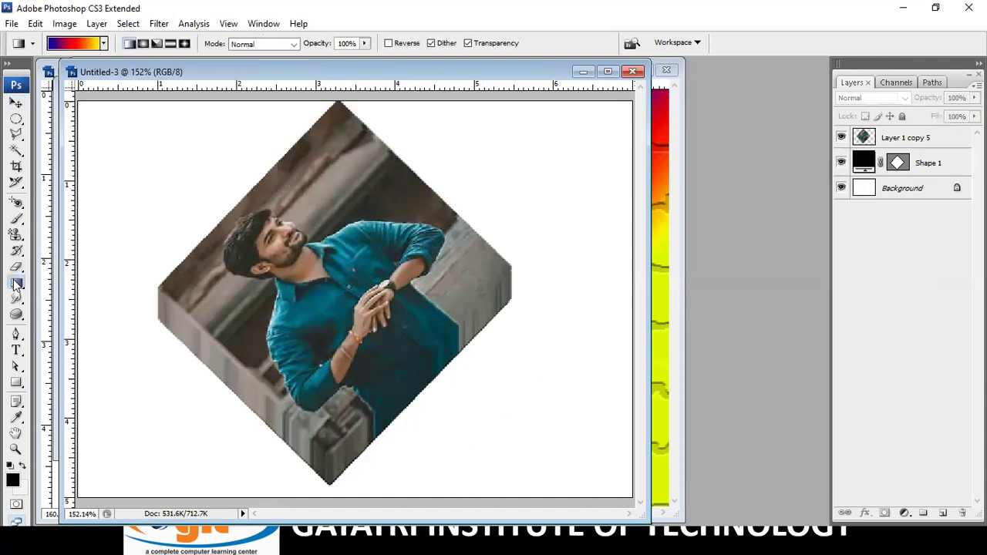
pyautogui.click(103, 43)
pyautogui.click(119, 71)
pyautogui.click(117, 213)
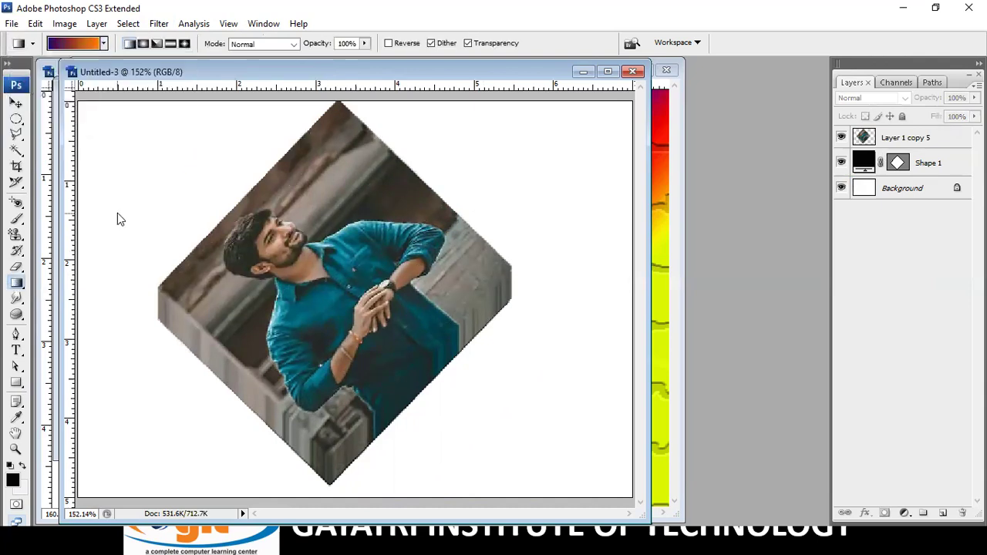
pyautogui.moveTo(117, 213); pyautogui.dragTo(325, 234)
pyautogui.click(471, 213)
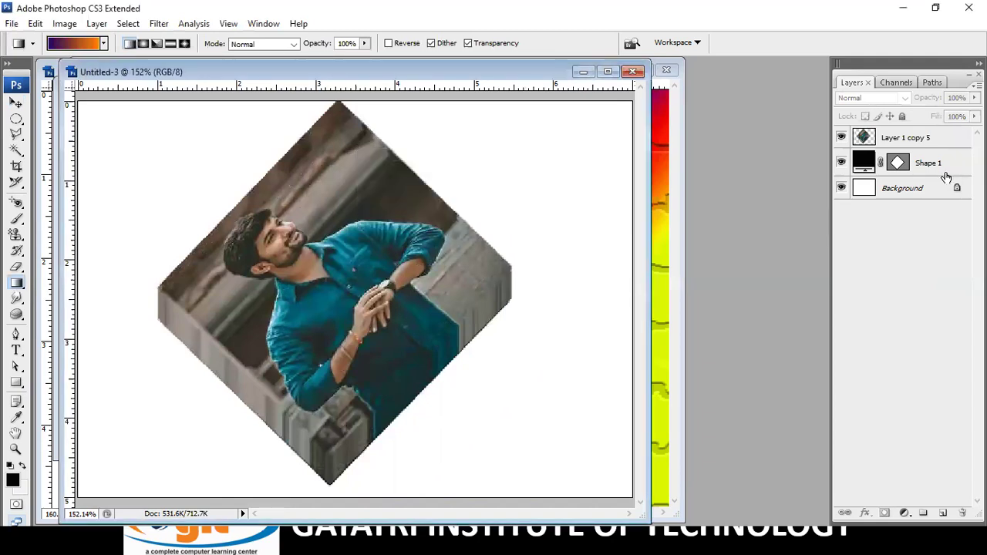
pyautogui.click(928, 189)
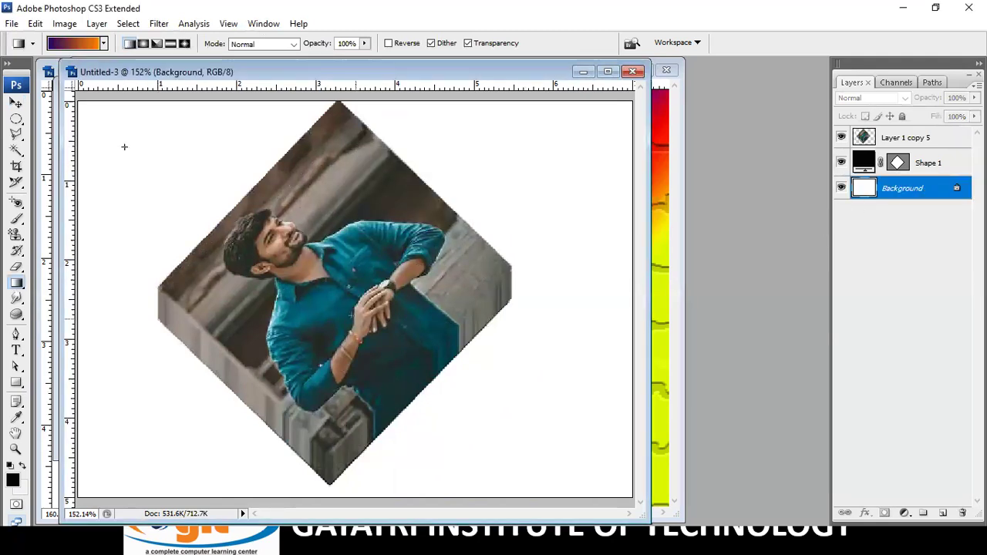
pyautogui.moveTo(124, 146); pyautogui.dragTo(487, 379)
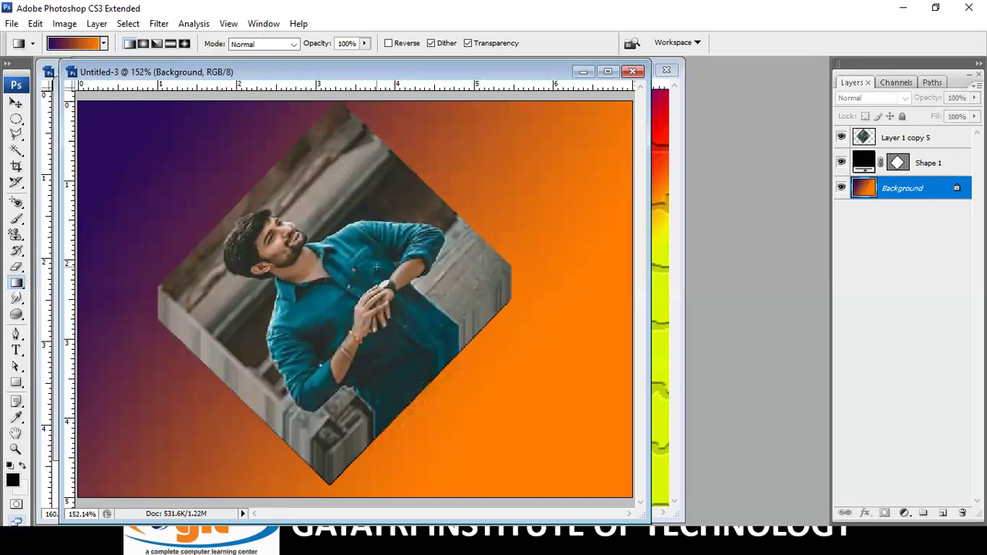
pyautogui.moveTo(139, 165); pyautogui.dragTo(372, 331)
pyautogui.moveTo(137, 185); pyautogui.dragTo(197, 228)
pyautogui.moveTo(405, 289); pyautogui.dragTo(430, 311)
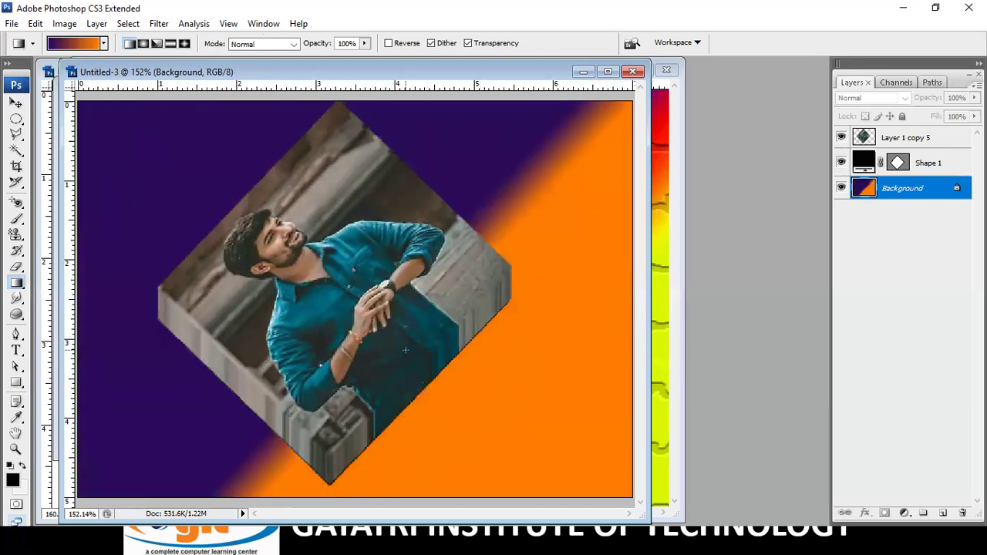
# - Apply a ZigZag distortion with Amount -100 in Pond ripples style to the background
pyautogui.click(156, 24)
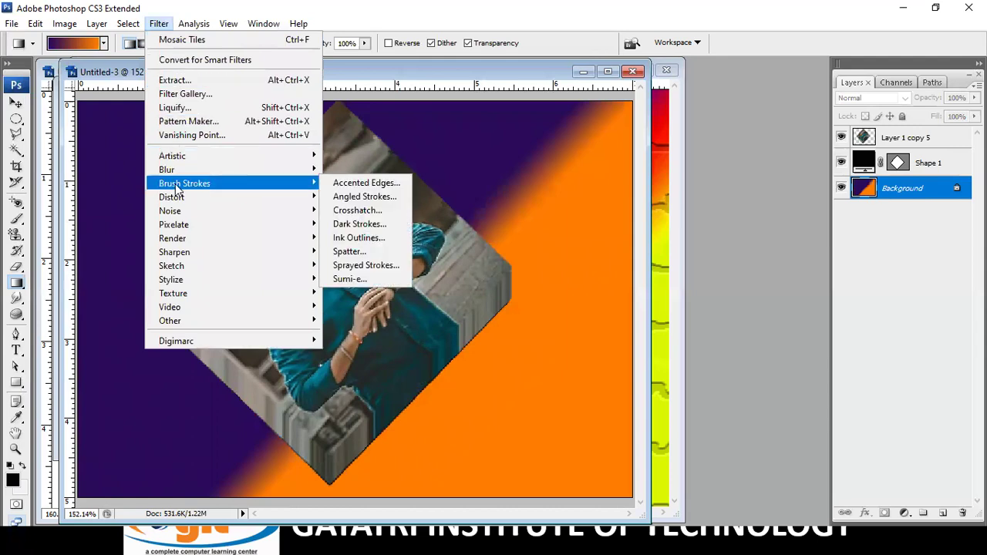
pyautogui.moveTo(172, 196)
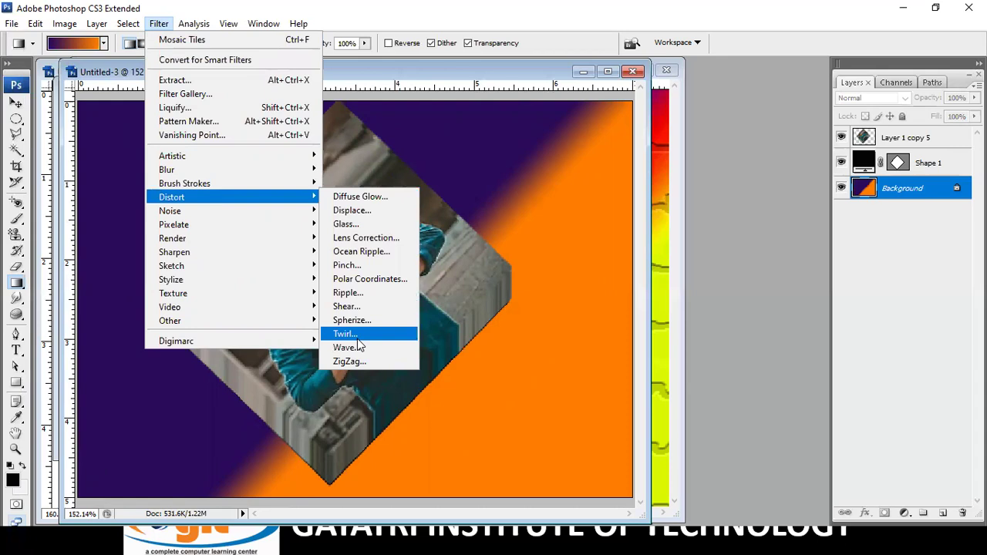
pyautogui.click(351, 361)
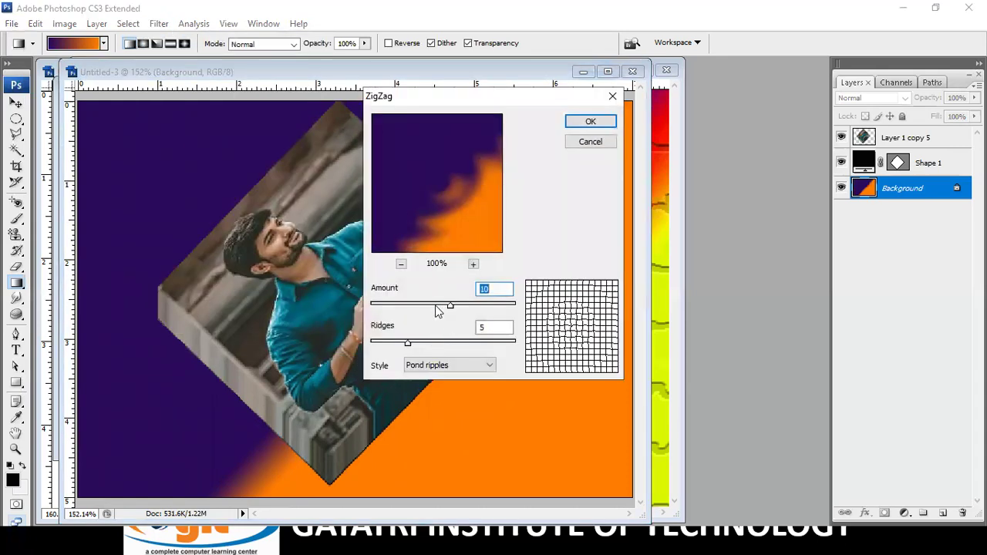
pyautogui.moveTo(446, 304); pyautogui.dragTo(375, 299)
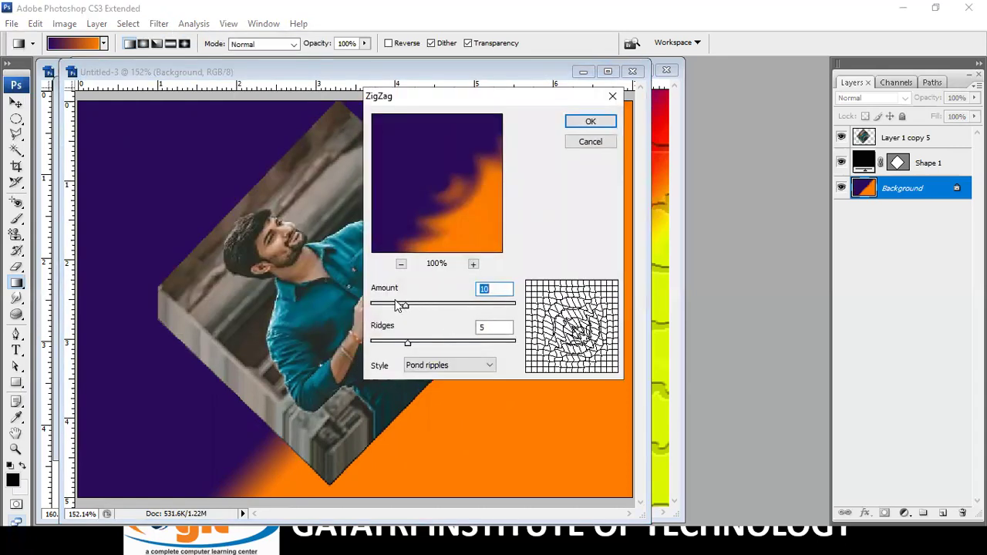
pyautogui.click(596, 119)
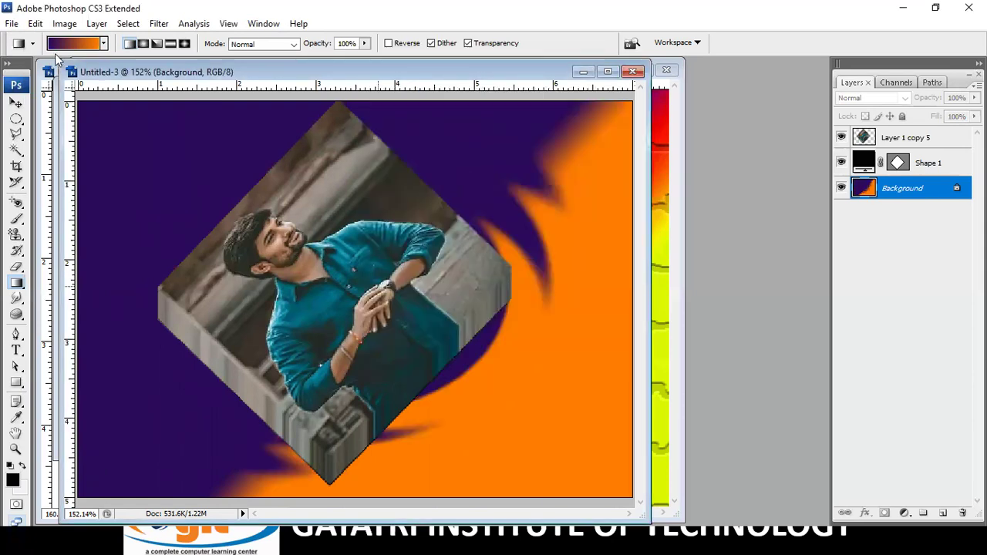
# - Twirl the background with an angle of 999°
pyautogui.click(158, 23)
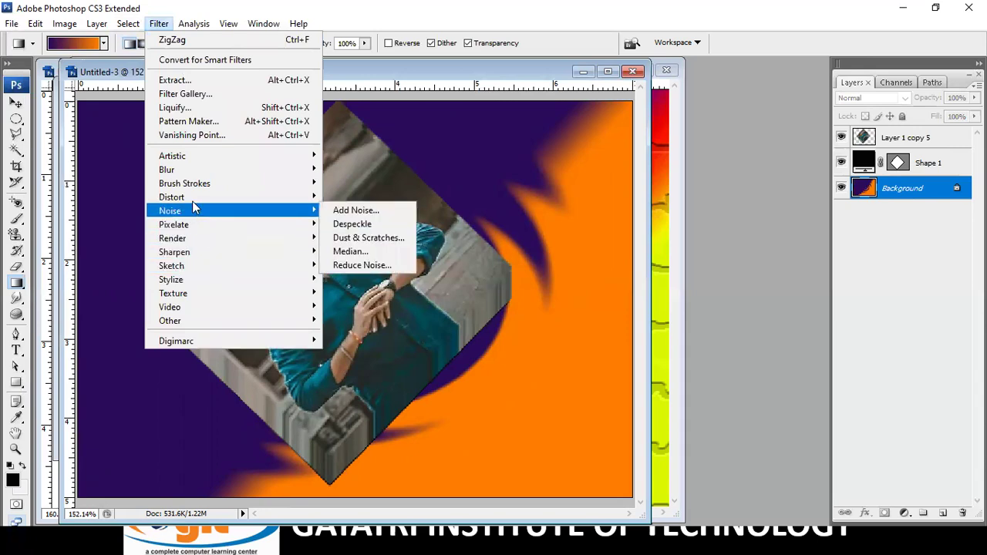
pyautogui.moveTo(171, 197)
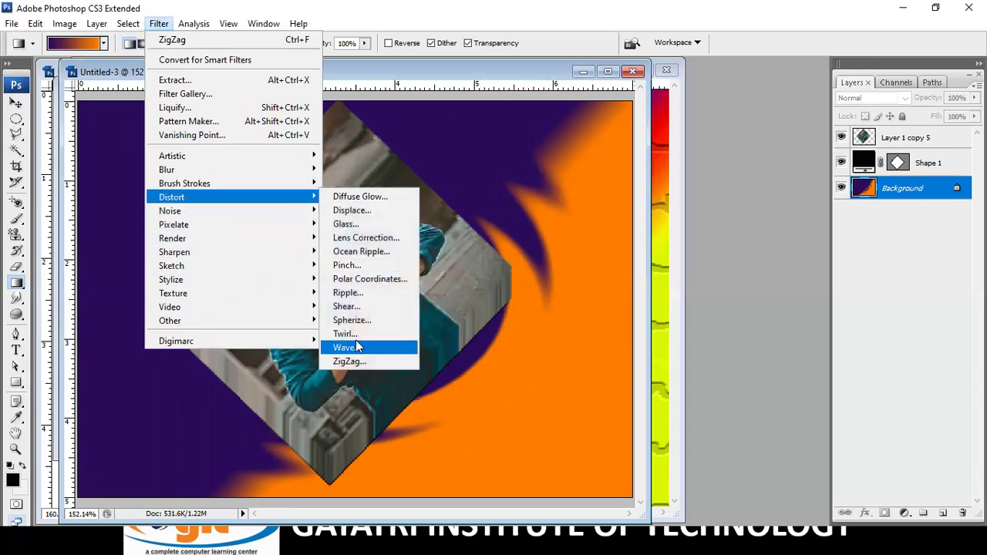
pyautogui.click(345, 334)
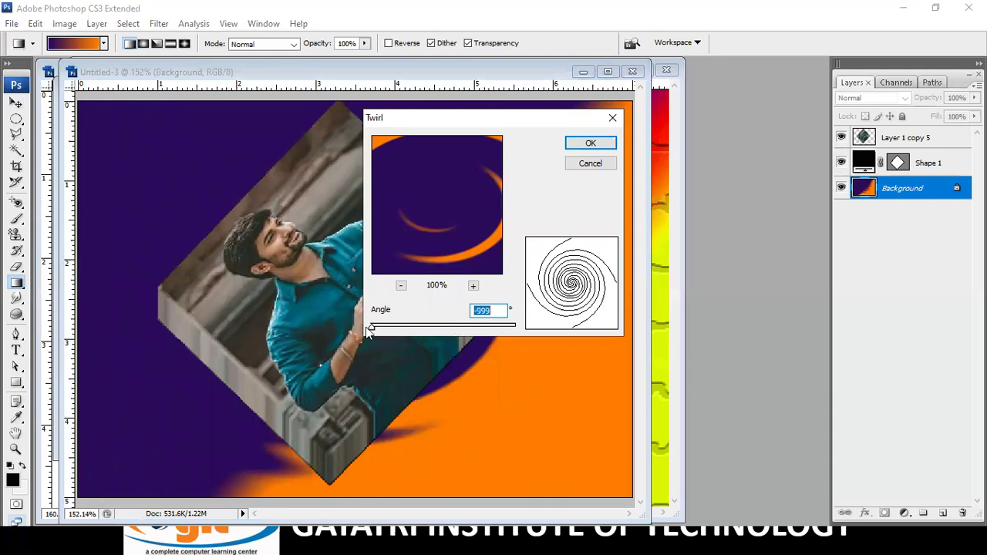
pyautogui.moveTo(372, 335); pyautogui.dragTo(582, 332)
pyautogui.click(588, 145)
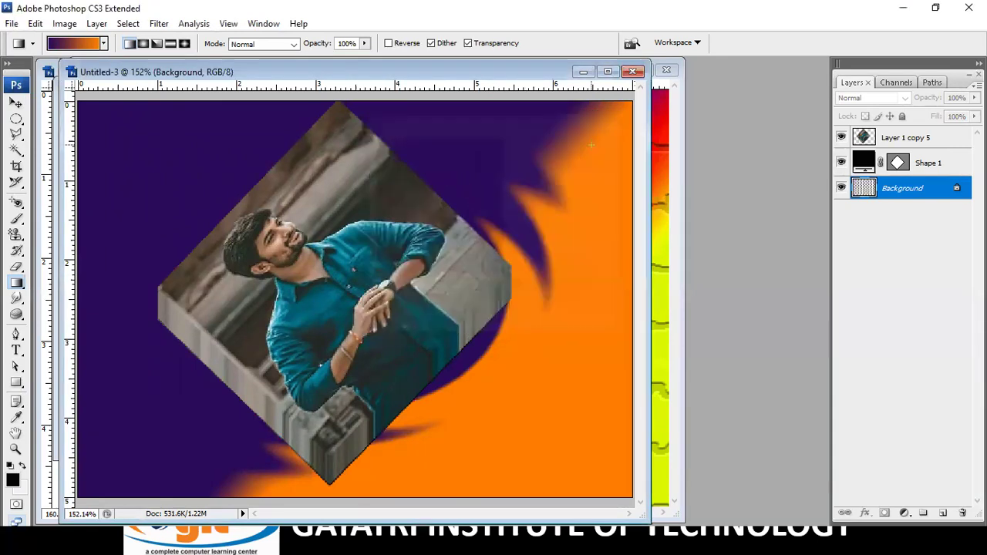
pyautogui.click(159, 23)
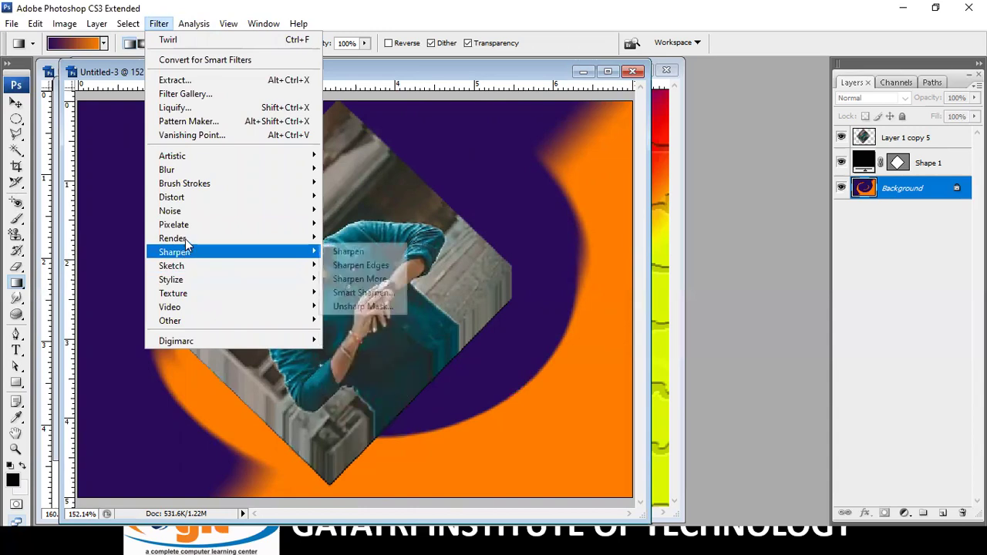
pyautogui.moveTo(173, 238)
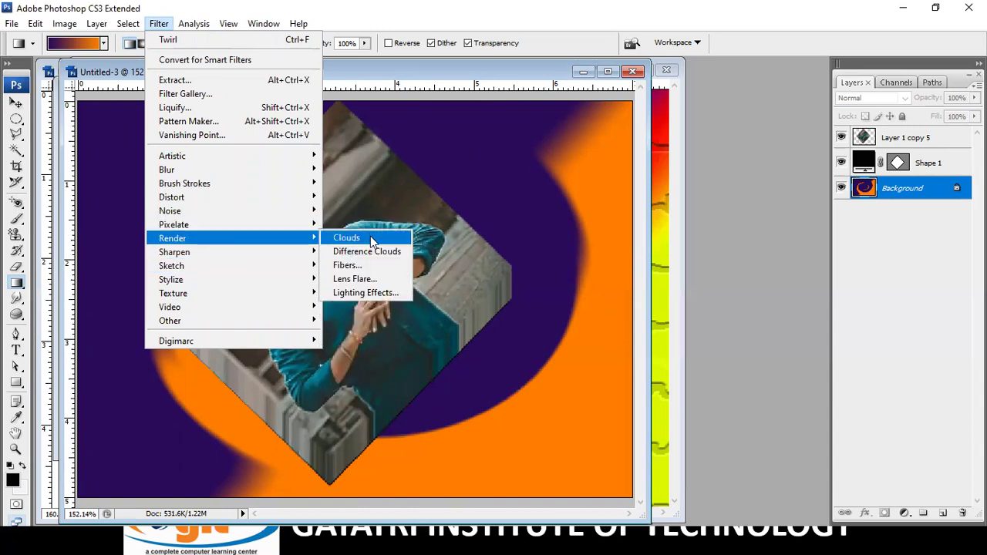
# - Render Clouds on the background and colorize them blue: Hue 227, Saturation 63, Lightness -17
pyautogui.click(371, 239)
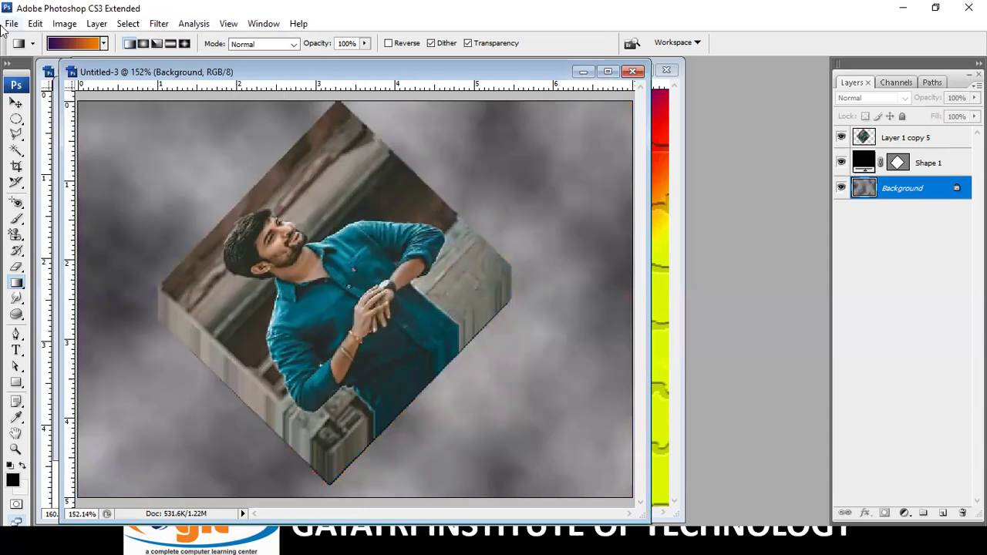
pyautogui.hotkey('ctrl', 'u')
pyautogui.moveTo(521, 185); pyautogui.dragTo(563, 185)
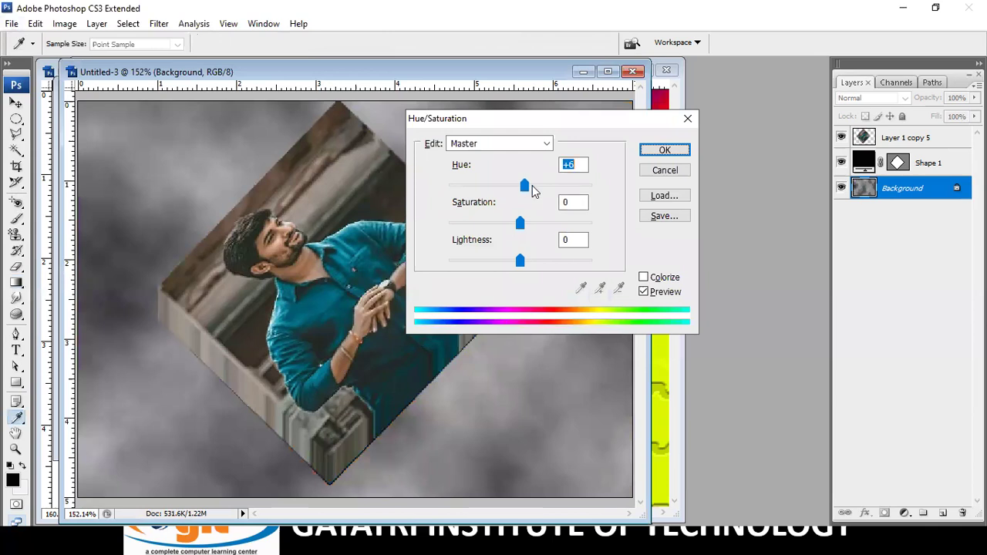
pyautogui.click(642, 278)
pyautogui.moveTo(484, 228)
pyautogui.mouseDown()
pyautogui.moveTo(557, 232)
pyautogui.moveTo(479, 225)
pyautogui.mouseUp()
pyautogui.moveTo(519, 262)
pyautogui.mouseDown()
pyautogui.moveTo(544, 260)
pyautogui.moveTo(507, 260)
pyautogui.mouseUp()
pyautogui.moveTo(482, 225); pyautogui.dragTo(537, 222)
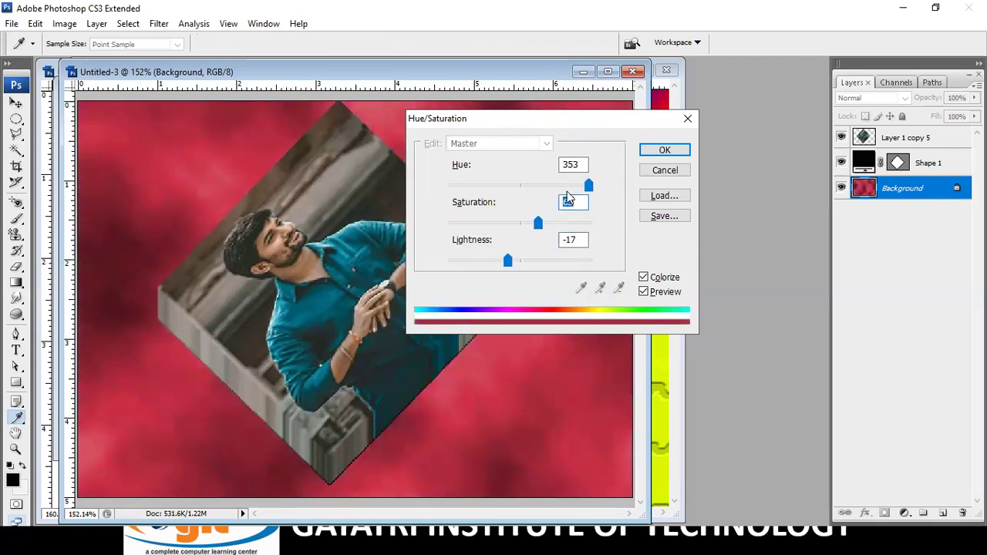
pyautogui.moveTo(588, 185); pyautogui.dragTo(539, 187)
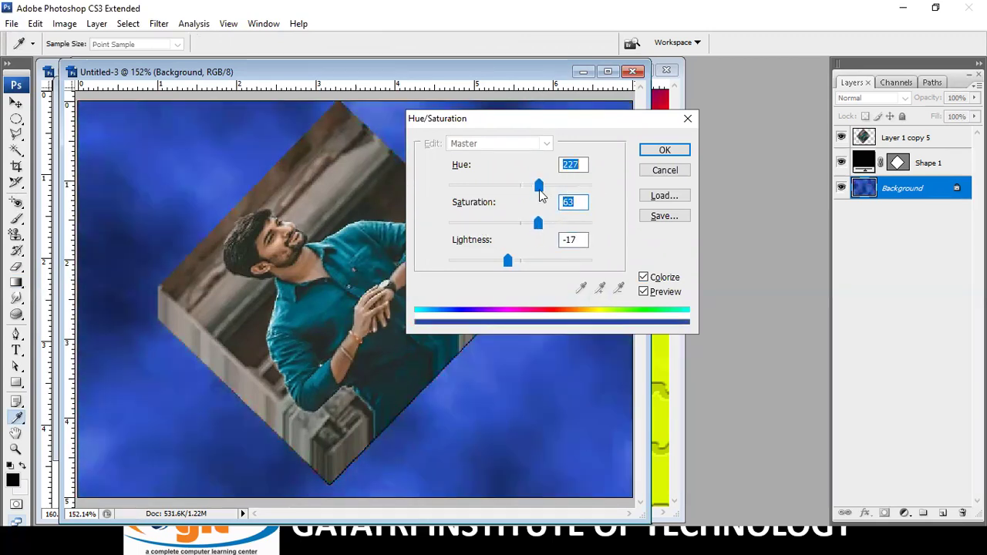
pyautogui.click(660, 151)
pyautogui.press('g')
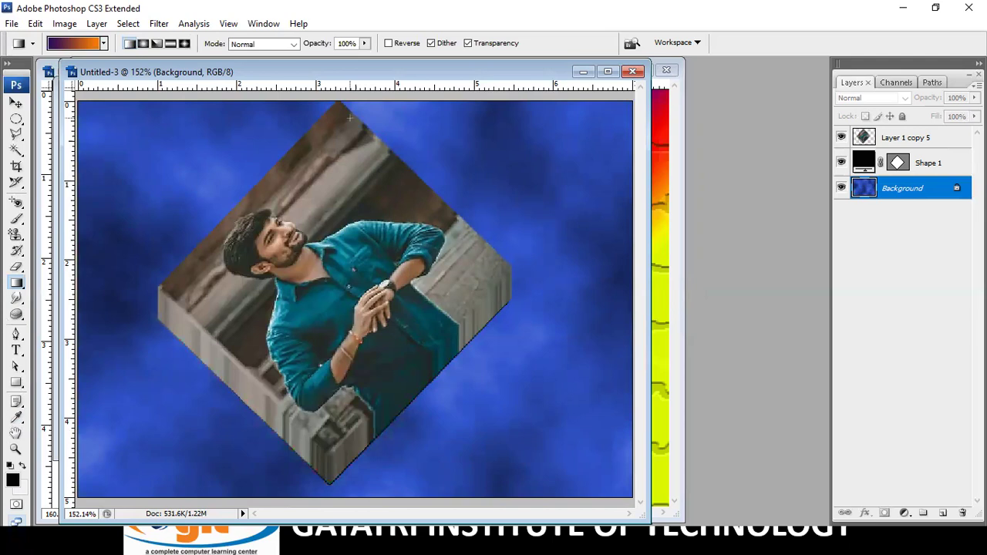
# - Close Untitled-3, the source JPG, Untitled-2 and Untitled-1 without saving changes
pyautogui.moveTo(308, 72); pyautogui.dragTo(270, 158)
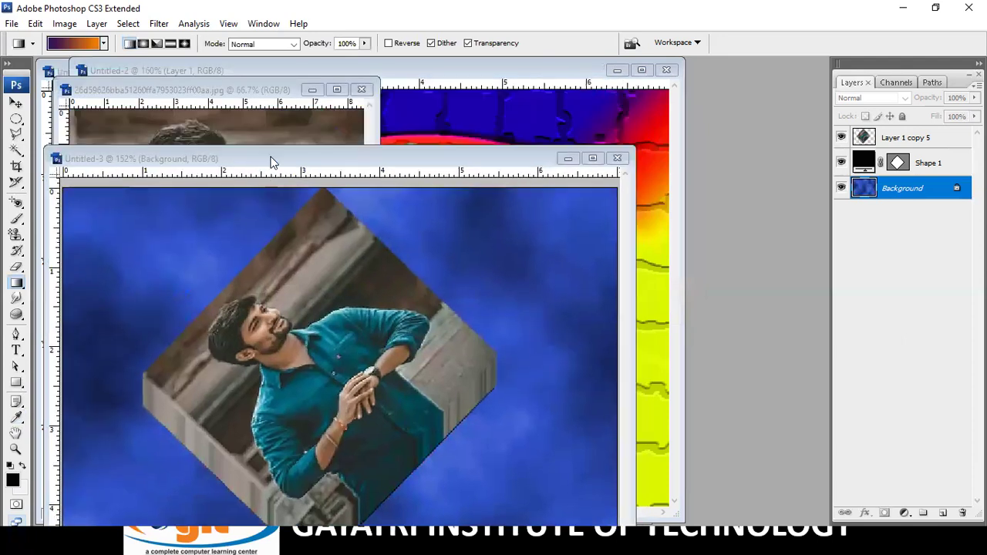
pyautogui.click(614, 159)
pyautogui.click(484, 214)
pyautogui.click(361, 91)
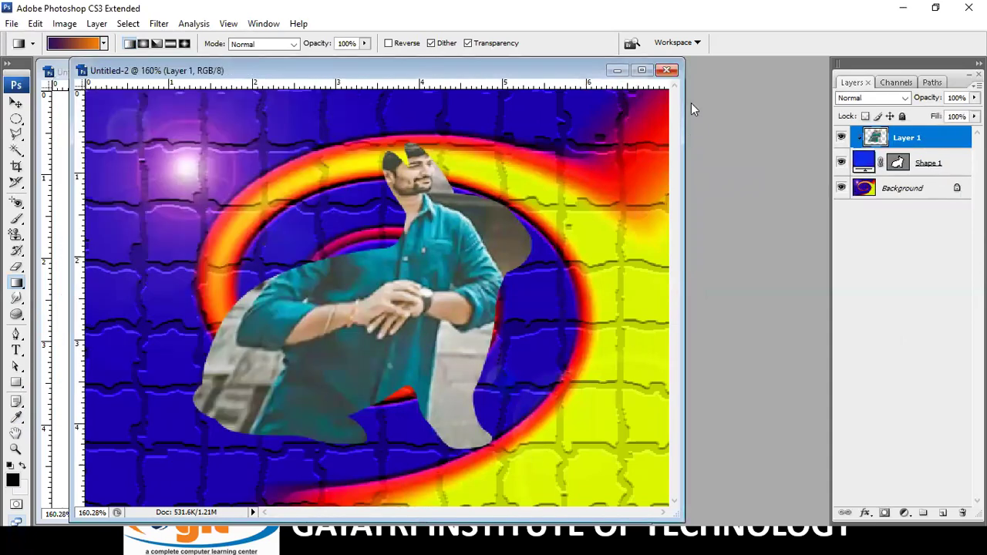
pyautogui.click(667, 70)
pyautogui.click(502, 214)
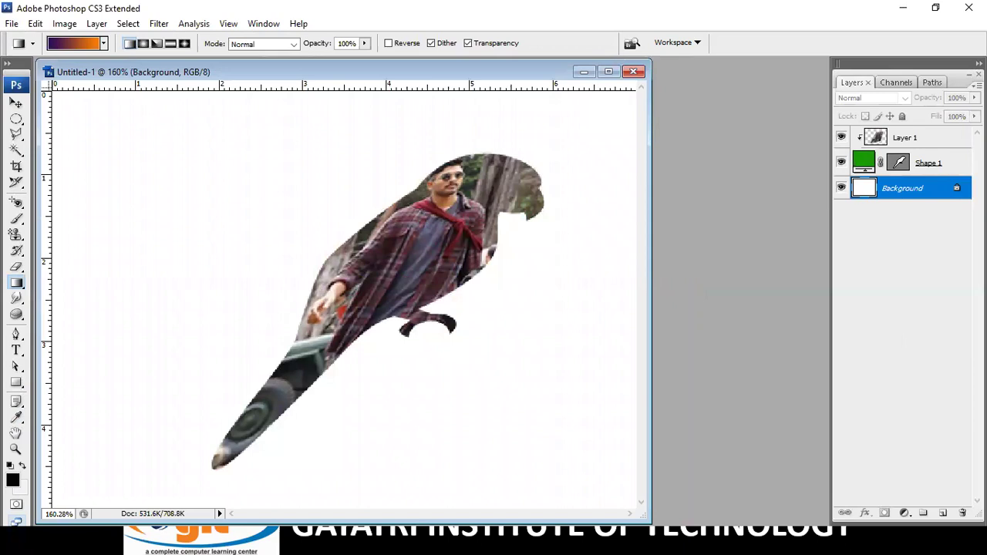
pyautogui.moveTo(161, 72); pyautogui.dragTo(176, 137)
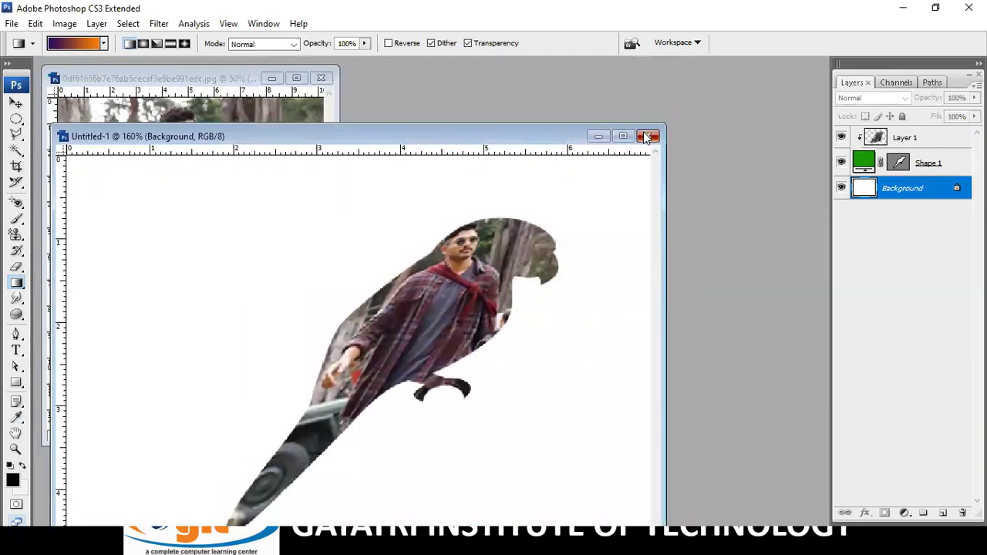
pyautogui.click(646, 136)
pyautogui.click(486, 213)
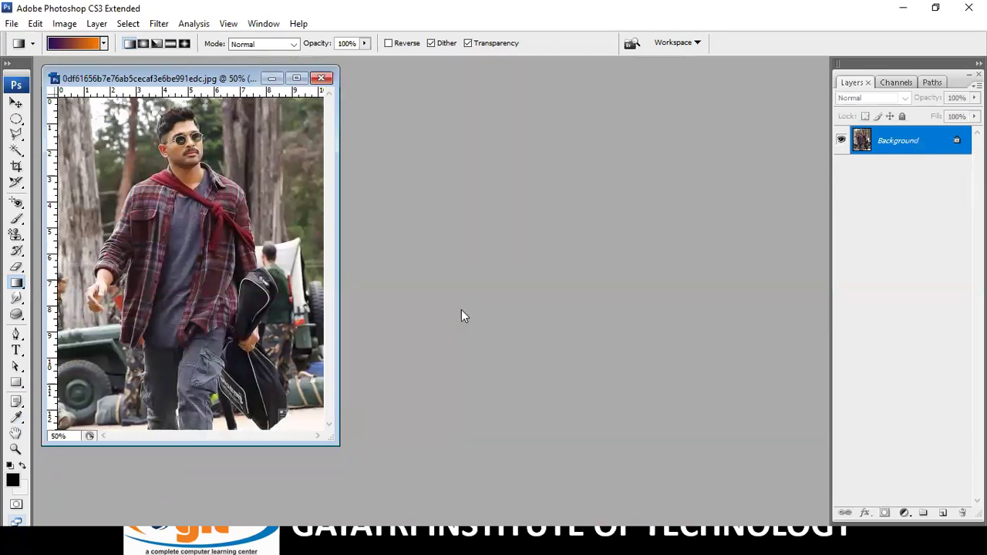
# - Create a new blank 7 × 5 inch, 72 ppi document and zoom it to fill the workspace
pyautogui.hotkey('ctrl', 'n')
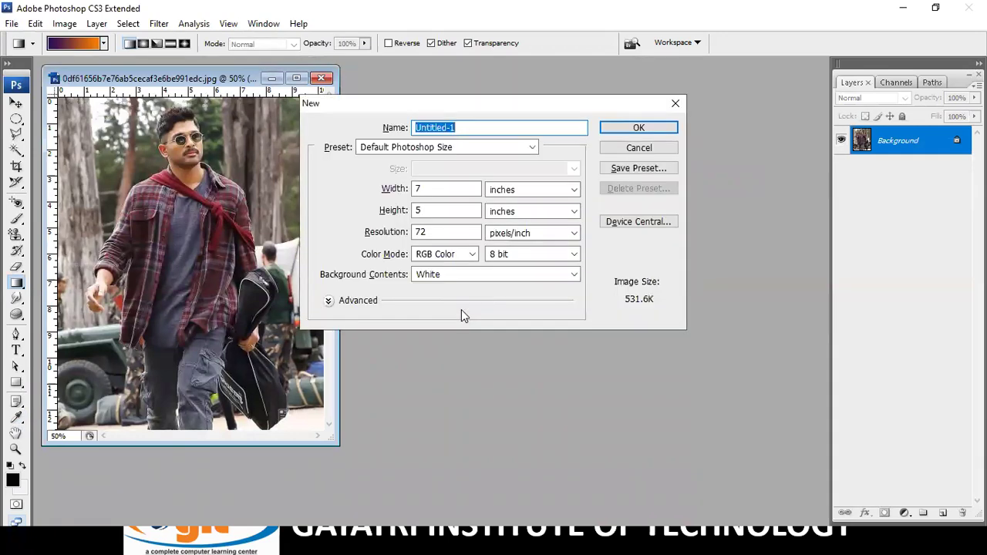
pyautogui.click(638, 129)
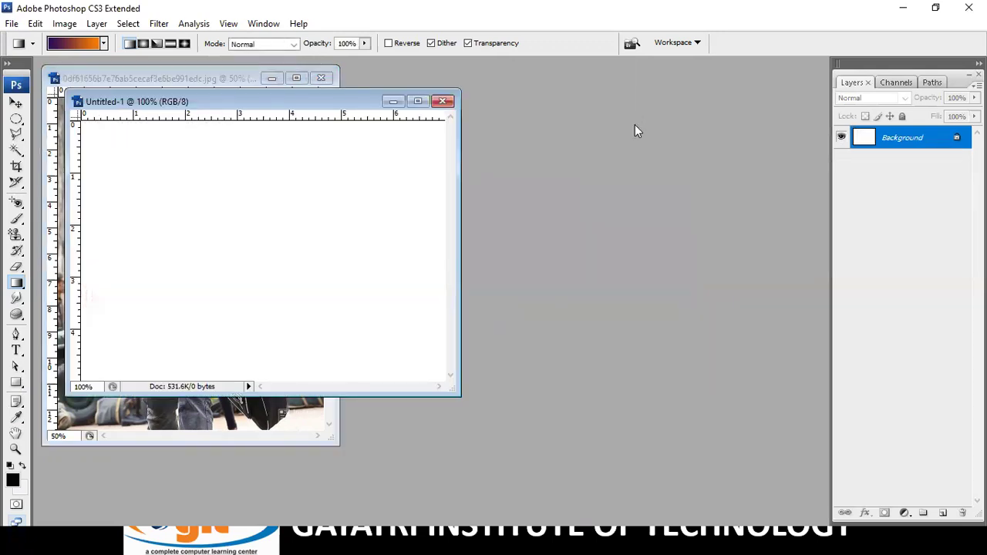
pyautogui.hotkey('ctrl', '0')
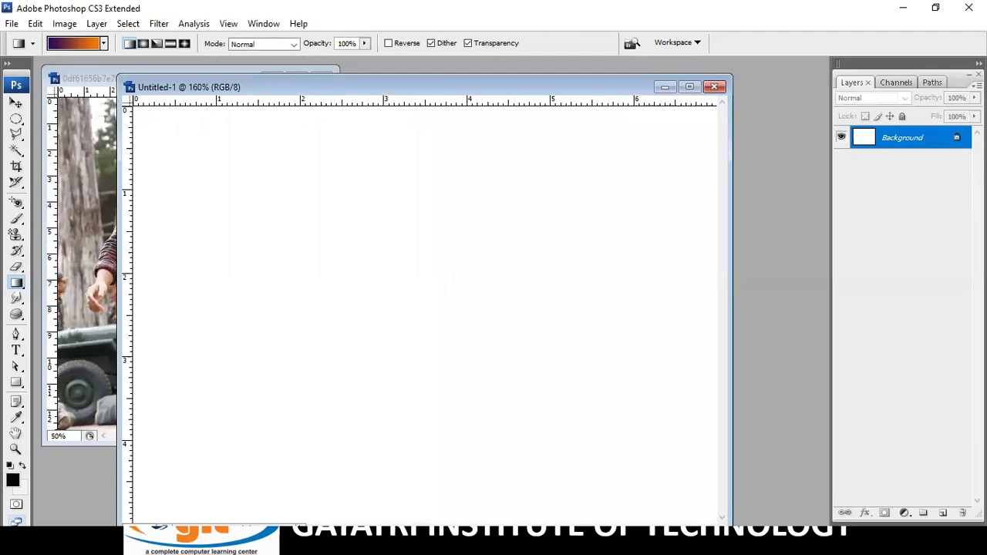
# - Draw a large black square with the Rectangle Tool on a new Shape 1 layer
pyautogui.click(16, 382)
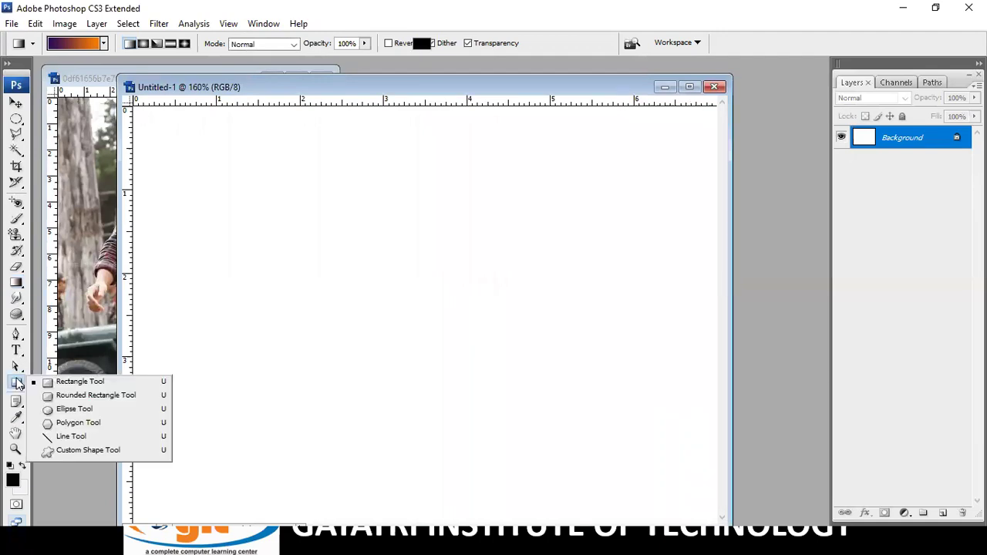
pyautogui.click(95, 383)
pyautogui.moveTo(317, 187)
pyautogui.mouseDown()
pyautogui.moveTo(546, 454)
pyautogui.moveTo(543, 437)
pyautogui.mouseUp()
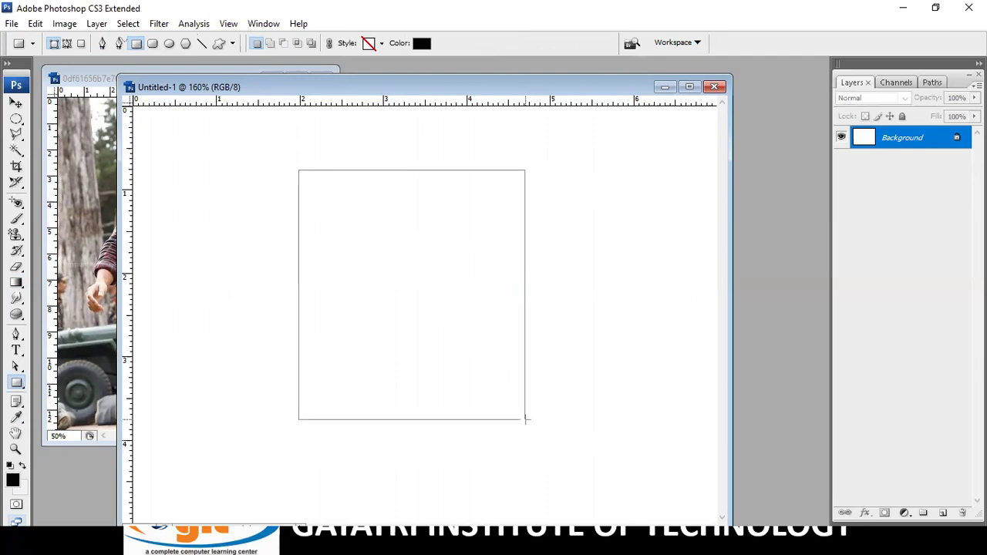
pyautogui.moveTo(528, 420); pyautogui.dragTo(525, 419)
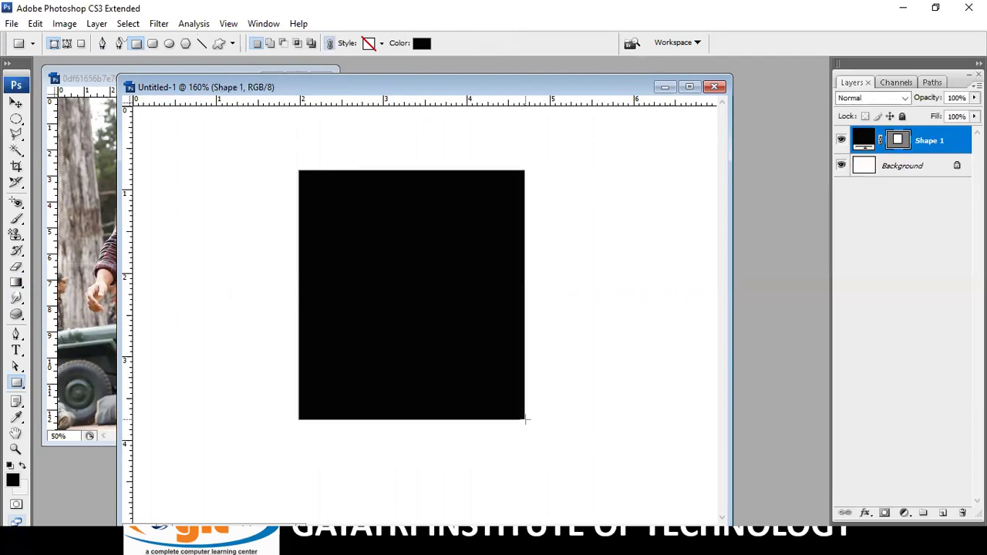
# - Rotate the square about 43° into a diamond, nudge it near centre, and commit
pyautogui.hotkey('ctrl', 't')
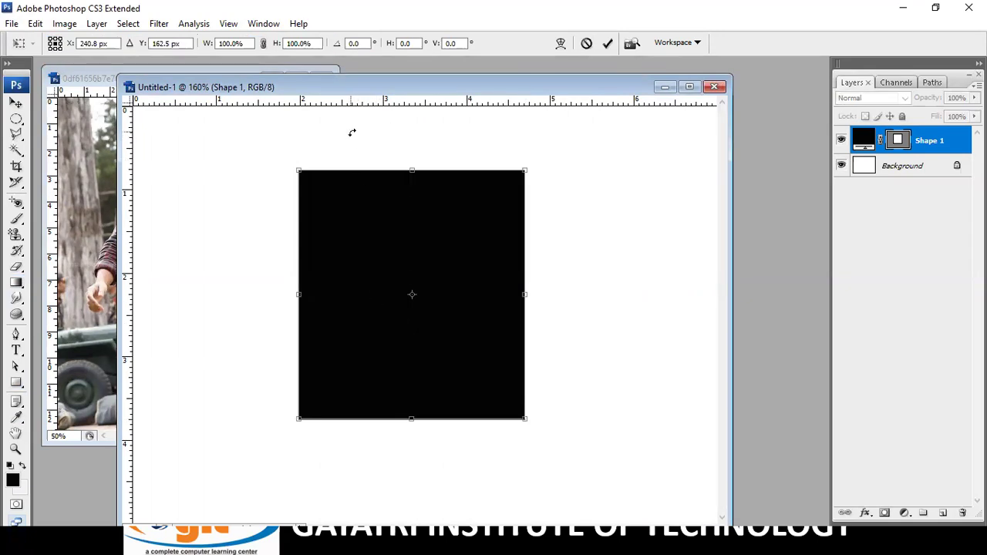
pyautogui.moveTo(351, 133); pyautogui.dragTo(470, 150)
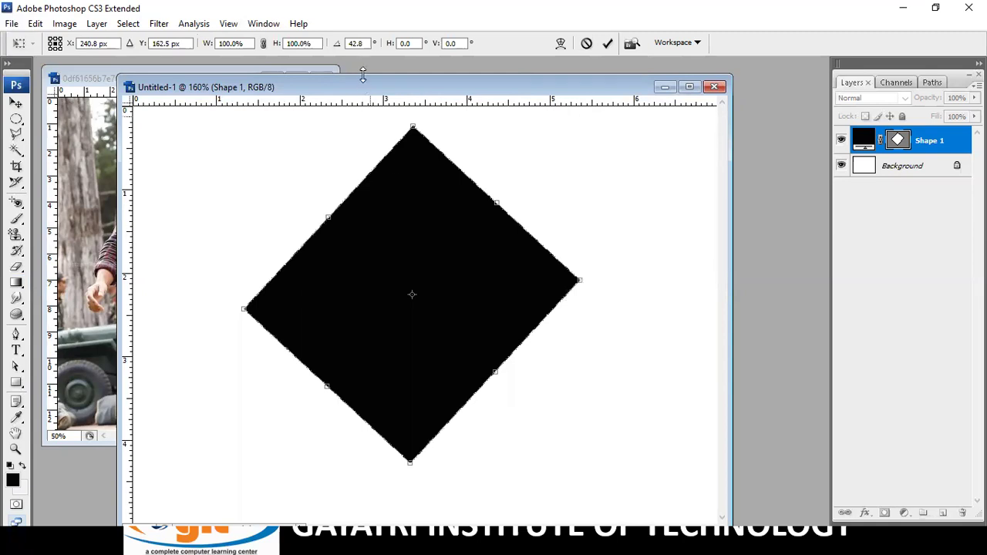
pyautogui.moveTo(429, 199); pyautogui.dragTo(434, 225)
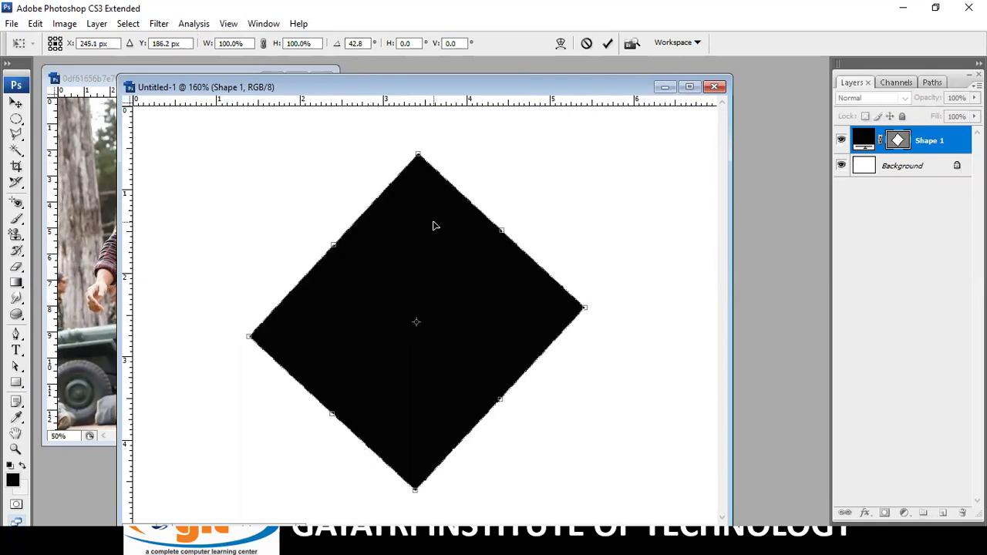
pyautogui.click(608, 43)
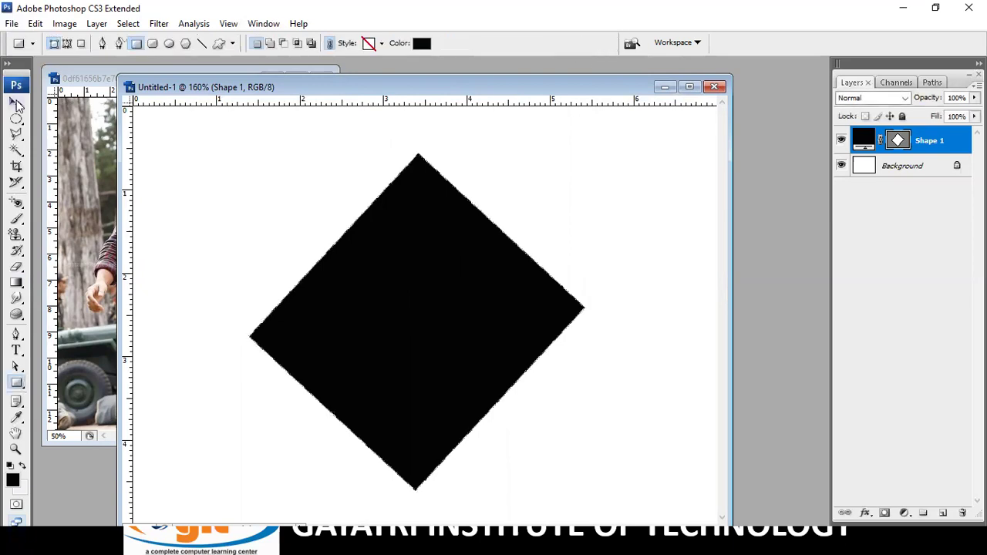
# - Drag the man's photo into Untitled-1 as Layer 1 and shrink it to about 42% width
pyautogui.click(17, 103)
pyautogui.moveTo(69, 132)
pyautogui.mouseDown()
pyautogui.moveTo(344, 277)
pyautogui.moveTo(452, 303)
pyautogui.mouseUp()
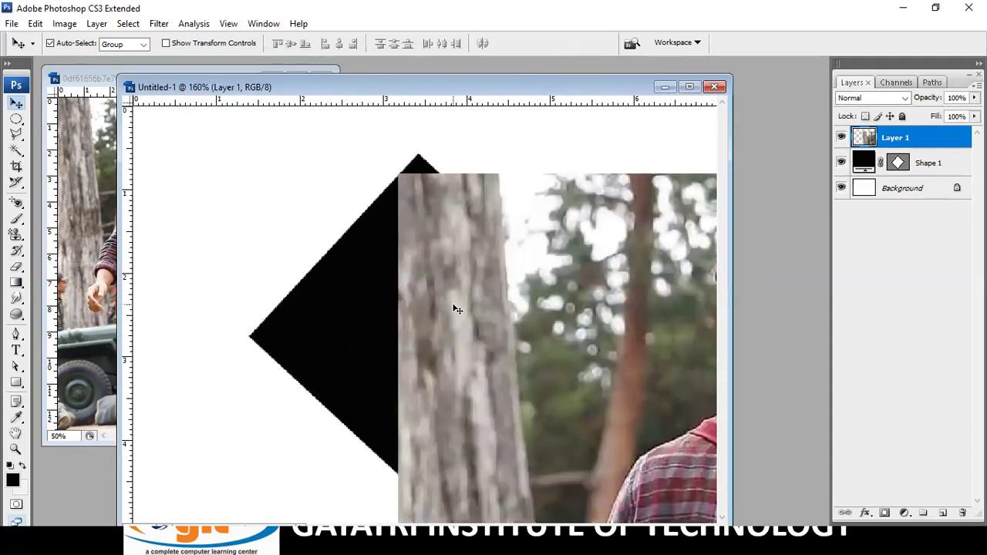
pyautogui.hotkey('ctrl', 't')
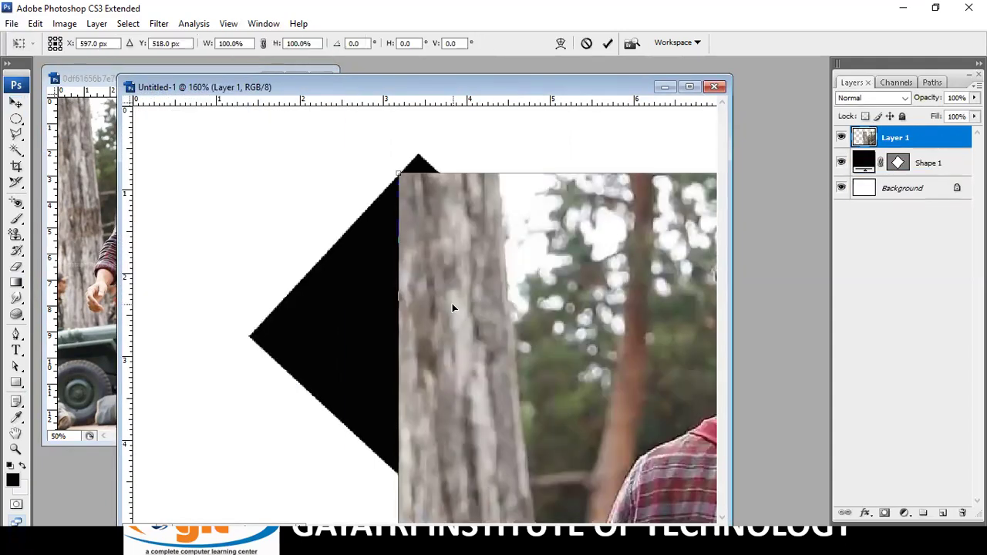
pyautogui.moveTo(398, 173)
pyautogui.mouseDown()
pyautogui.moveTo(616, 425)
pyautogui.moveTo(453, 311)
pyautogui.mouseUp()
pyautogui.moveTo(410, 248)
pyautogui.mouseDown()
pyautogui.moveTo(300, 175)
pyautogui.moveTo(607, 478)
pyautogui.moveTo(642, 491)
pyautogui.moveTo(284, 164)
pyautogui.moveTo(430, 399)
pyautogui.moveTo(382, 273)
pyautogui.moveTo(459, 286)
pyautogui.moveTo(479, 302)
pyautogui.mouseUp()
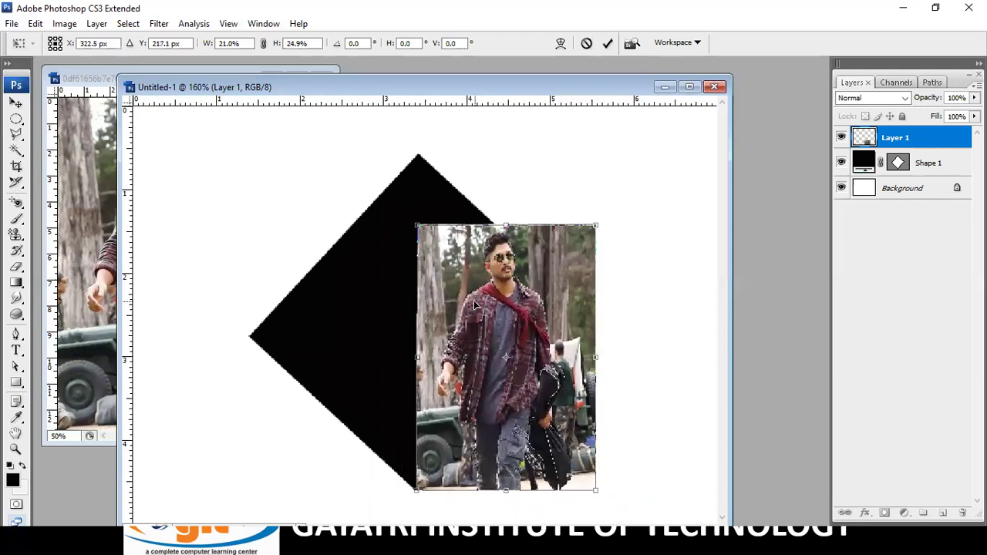
# - Distort the photo's corners onto the diamond's left, top and right points, then commit
pyautogui.moveTo(417, 226)
pyautogui.mouseDown()
pyautogui.moveTo(236, 337)
pyautogui.moveTo(263, 338)
pyautogui.moveTo(249, 337)
pyautogui.mouseUp()
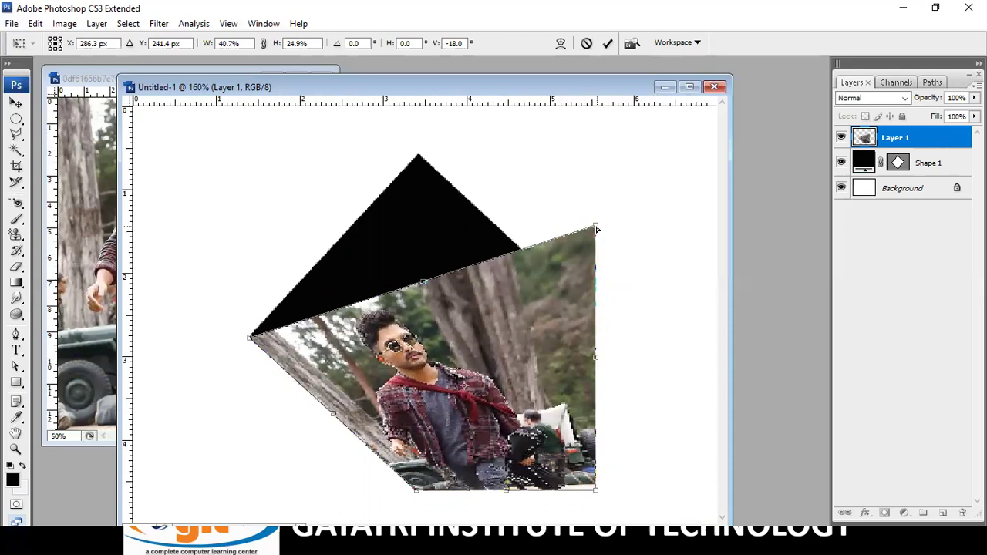
pyautogui.moveTo(596, 228); pyautogui.dragTo(417, 157)
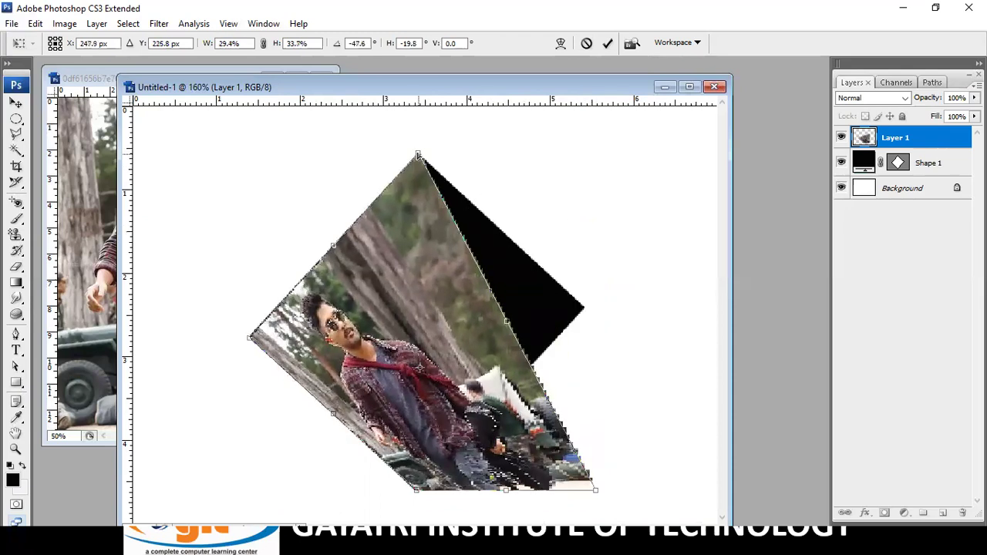
pyautogui.moveTo(418, 156); pyautogui.dragTo(417, 157)
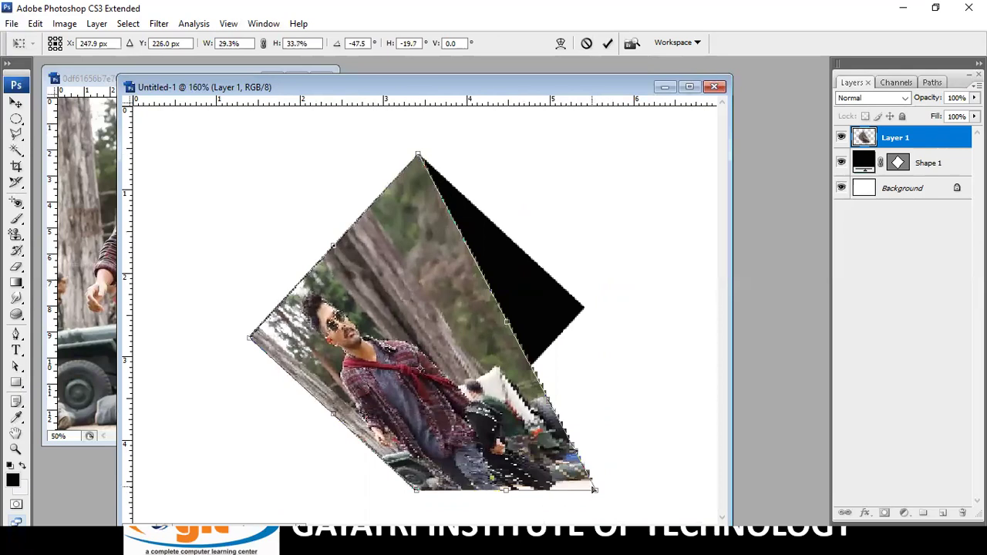
pyautogui.moveTo(595, 488); pyautogui.dragTo(586, 310)
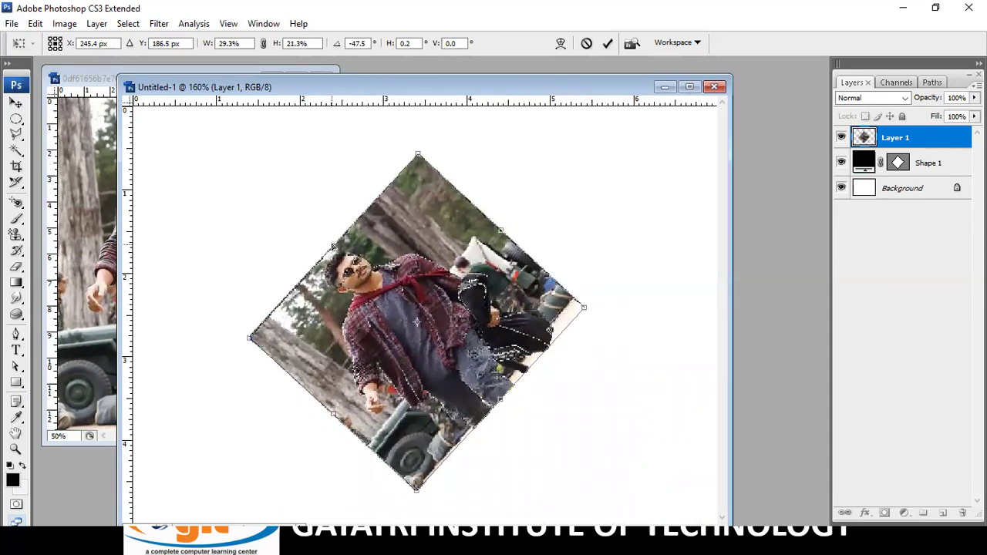
pyautogui.moveTo(330, 245); pyautogui.dragTo(328, 243)
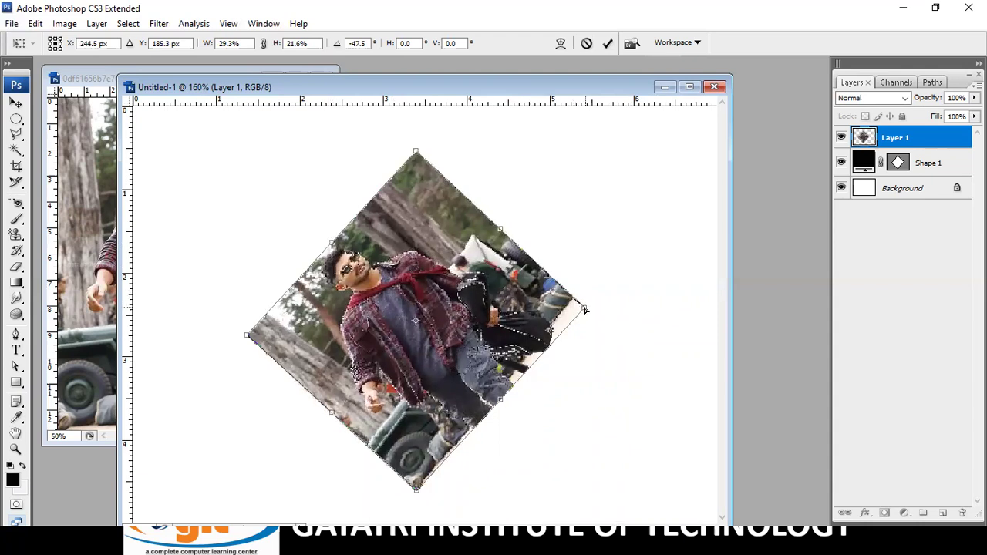
pyautogui.moveTo(587, 308); pyautogui.dragTo(586, 311)
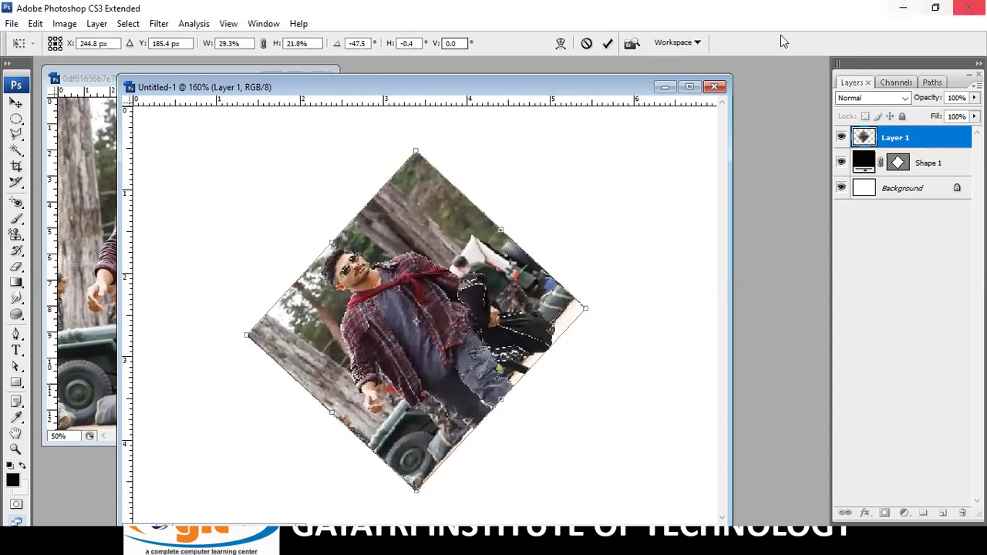
pyautogui.click(607, 44)
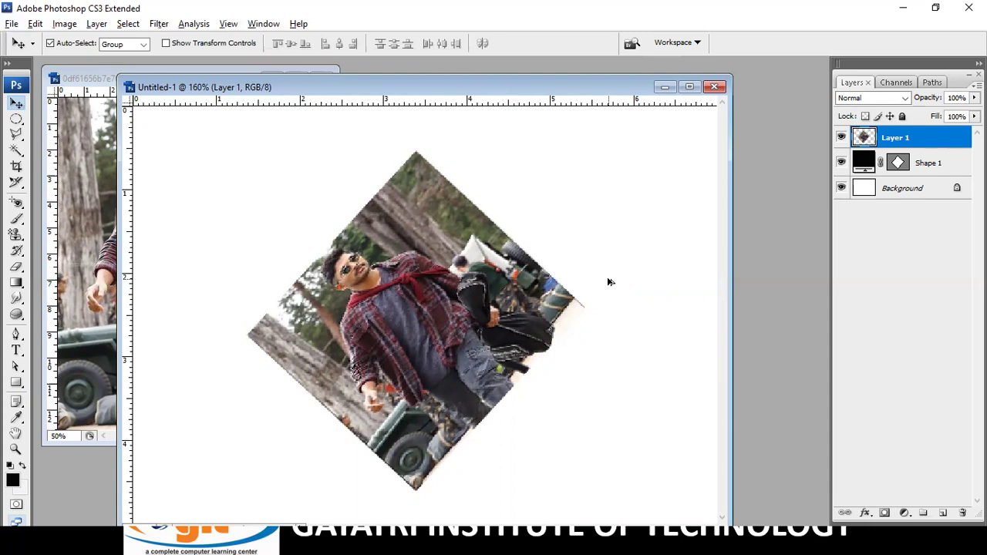
# - Stack four transformed copies of Layer 1 with Ctrl+Alt+Shift+T, then undo two
pyautogui.hotkey('ctrl', 'shift', 'alt', 't')
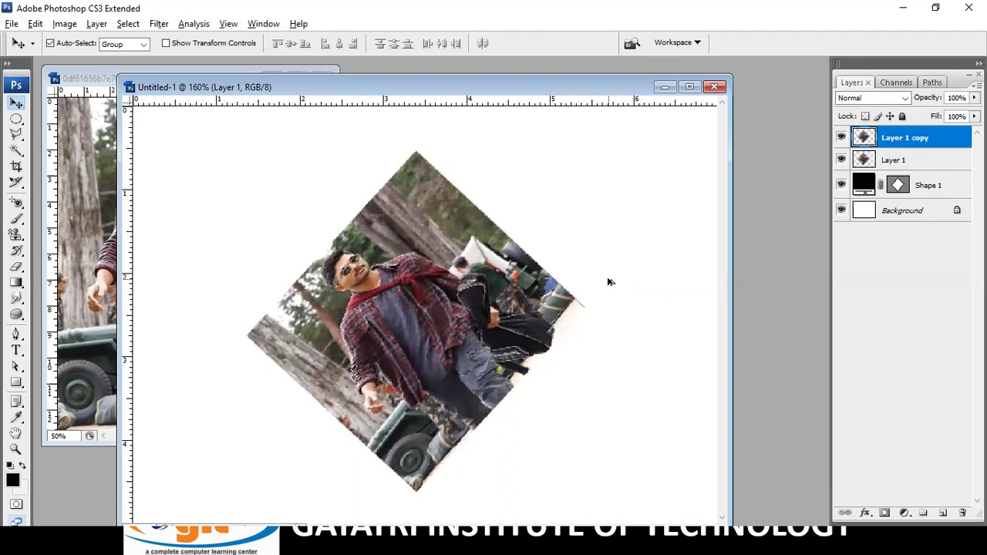
pyautogui.hotkey('ctrl', 'shift', 'alt', 't')
pyautogui.hotkey('ctrl', 'shift', 'alt', 't')
pyautogui.hotkey('ctrl', 'shift', 'alt', 't')
pyautogui.hotkey('ctrl', 'shift', 'alt', 't')
pyautogui.hotkey('ctrl', 'shift', 'alt', 't')
pyautogui.hotkey('ctrl', 'shift', 'alt', 't')
pyautogui.hotkey('ctrl', 'shift', 'alt', 't')
pyautogui.hotkey('ctrl', 'shift', 'alt', 't')
pyautogui.hotkey('ctrl', 'shift', 'alt', 't')
pyautogui.hotkey('ctrl', 'shift', 'alt', 't')
pyautogui.hotkey('ctrl', 'shift', 'alt', 't')
pyautogui.hotkey('ctrl', 'shift', 'alt', 't')
pyautogui.hotkey('ctrl', 'shift', 'alt', 't')
pyautogui.hotkey('ctrl', 'shift', 'alt', 't')
pyautogui.hotkey('ctrl', 'shift', 'alt', 't')
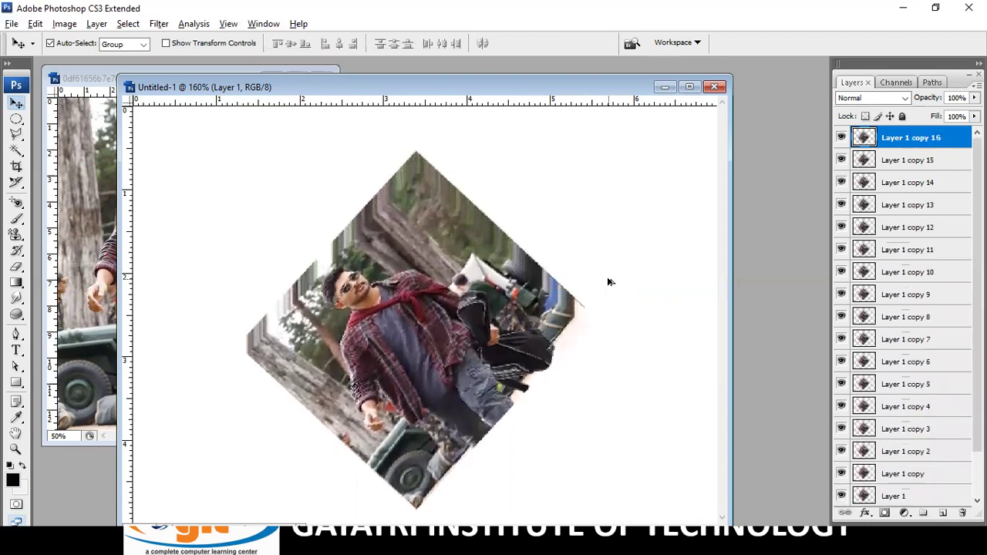
pyautogui.hotkey('ctrl', 'shift', 'alt', 't')
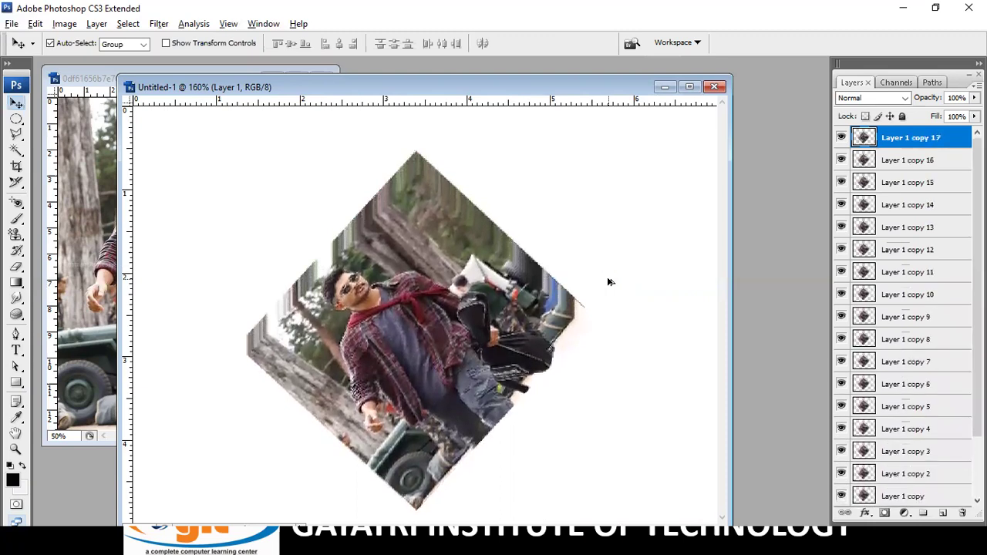
pyautogui.hotkey('ctrl', 'shift', 'alt', 't')
pyautogui.hotkey('ctrl', 'shift', 'alt', 't')
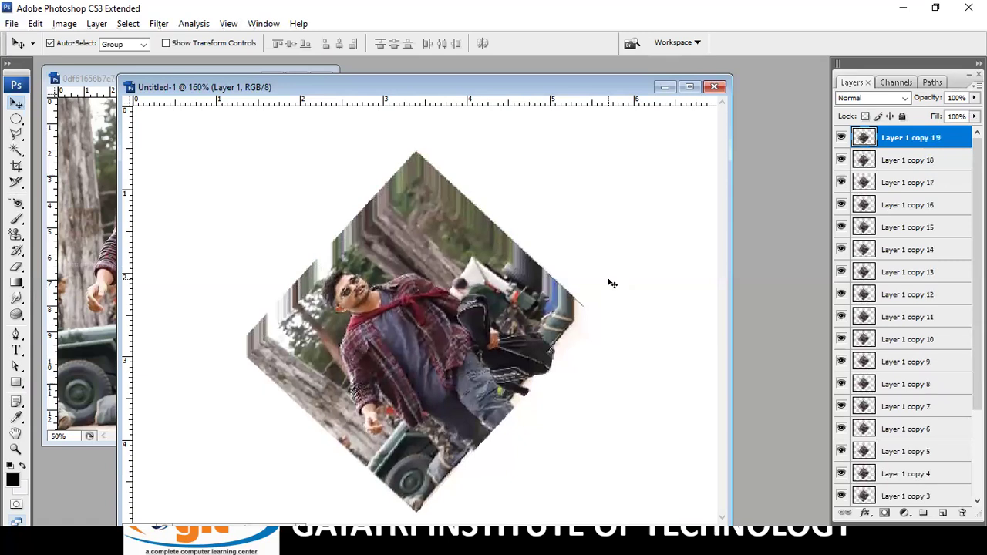
pyautogui.hotkey('ctrl', 'alt', 'z')
pyautogui.hotkey('ctrl', 'alt', 'z')
pyautogui.hotkey('ctrl', 'alt', 'z')
pyautogui.hotkey('ctrl', 'alt', 'z')
pyautogui.hotkey('ctrl', 'alt', 'z')
pyautogui.hotkey('ctrl', 'alt', 'z')
pyautogui.hotkey('ctrl', 'alt', 'z')
pyautogui.hotkey('ctrl', 'alt', 'z')
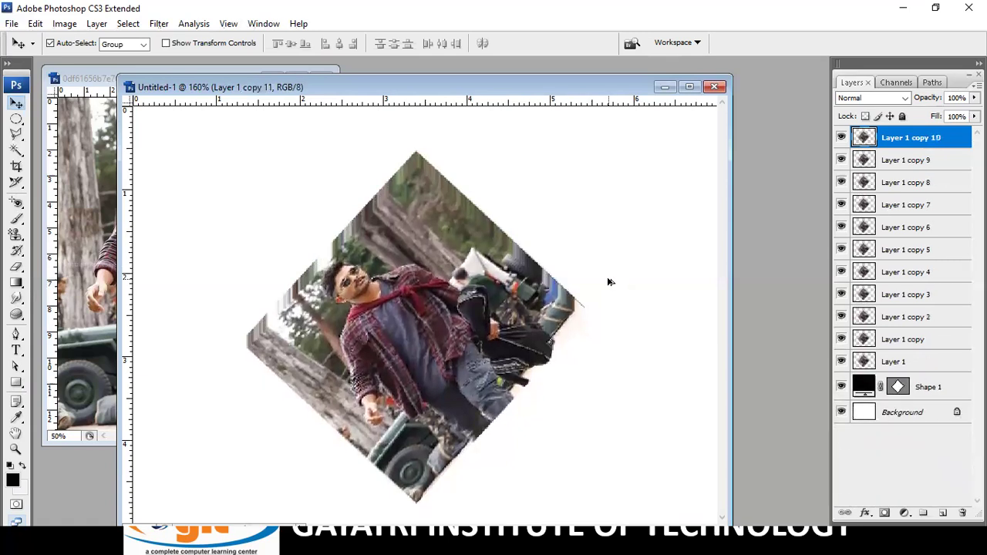
pyautogui.hotkey('ctrl', 'alt', 'z')
pyautogui.hotkey('ctrl', 'alt', 'z')
pyautogui.hotkey('ctrl', 'alt', 'z')
pyautogui.hotkey('ctrl', 'alt', 'z')
pyautogui.hotkey('ctrl', 'alt', 'z')
pyautogui.hotkey('ctrl', 'alt', 'z')
pyautogui.hotkey('ctrl', 'alt', 'z')
pyautogui.hotkey('ctrl', 'alt', 'z')
pyautogui.hotkey('ctrl', 'alt', 'z')
pyautogui.hotkey('ctrl', 'alt', 'z')
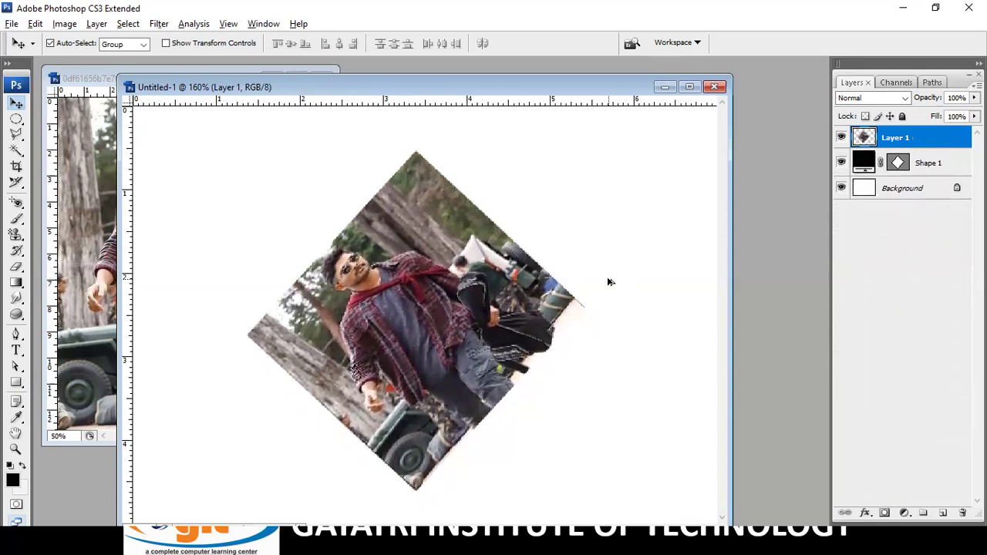
# - Add two more transformed copies, delete the top duplicates, and select the Background layer
pyautogui.hotkey('ctrl', 'shift', 'alt', 't')
pyautogui.hotkey('ctrl', 'shift', 'alt', 't')
pyautogui.hotkey('ctrl', 'shift', 'alt', 't')
pyautogui.hotkey('ctrl', 'shift', 'alt', 't')
pyautogui.hotkey('ctrl', 'shift', 'alt', 't')
pyautogui.hotkey('ctrl', 'shift', 'alt', 't')
pyautogui.hotkey('ctrl', 'shift', 'alt', 't')
pyautogui.hotkey('ctrl', 'shift', 'alt', 't')
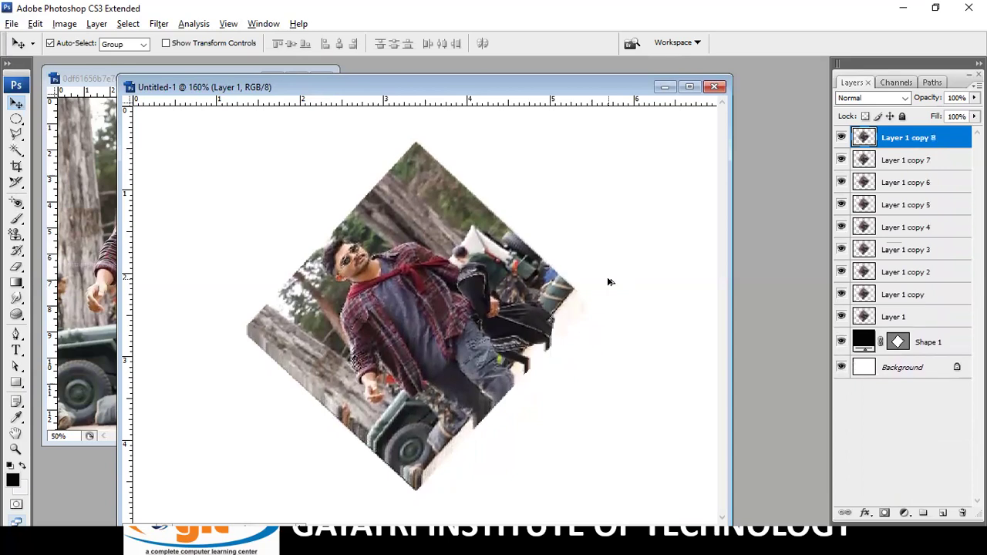
pyautogui.hotkey('ctrl', 'shift', 'alt', 't')
pyautogui.hotkey('ctrl', 'shift', 'alt', 't')
pyautogui.hotkey('ctrl', 'shift', 'alt', 't')
pyautogui.hotkey('ctrl', 'shift', 'alt', 't')
pyautogui.hotkey('ctrl', 'shift', 'alt', 't')
pyautogui.hotkey('ctrl', 'shift', 'alt', 't')
pyautogui.hotkey('ctrl', 'shift', 'alt', 't')
pyautogui.hotkey('ctrl', 'shift', 'alt', 't')
pyautogui.hotkey('ctrl', 'shift', 'alt', 't')
pyautogui.hotkey('ctrl', 'shift', 'alt', 't')
pyautogui.hotkey('ctrl', 'shift', 'alt', 't')
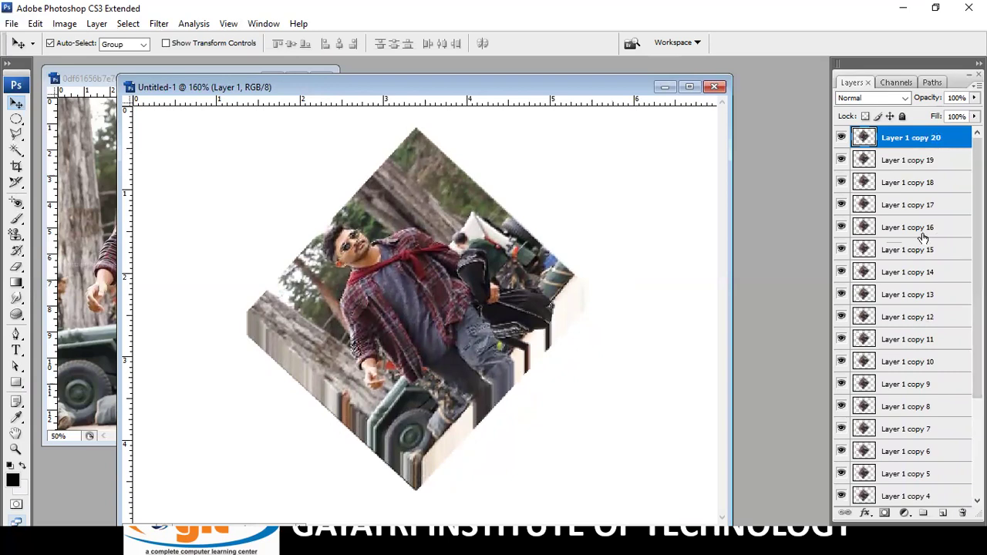
pyautogui.press('Delete')
pyautogui.press('Delete')
pyautogui.press('Delete')
pyautogui.press('Delete')
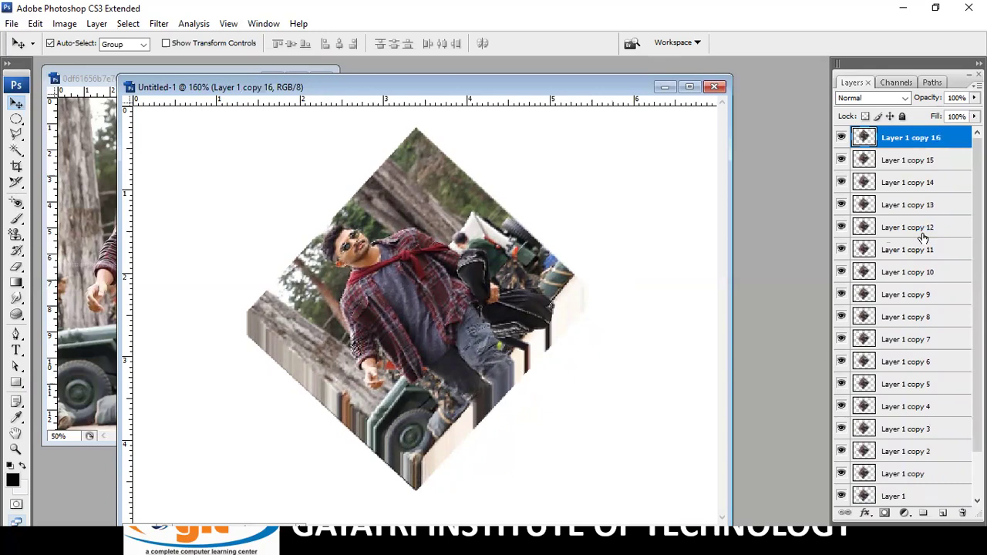
pyautogui.press('Delete')
pyautogui.press('Delete')
pyautogui.press('Delete')
pyautogui.press('Delete')
pyautogui.press('Delete')
pyautogui.press('Delete')
pyautogui.press('Delete')
pyautogui.press('Delete')
pyautogui.press('Delete')
pyautogui.press('Delete')
pyautogui.press('Delete')
pyautogui.press('Delete')
pyautogui.press('Delete')
pyautogui.press('Delete')
pyautogui.press('Delete')
pyautogui.press('Delete')
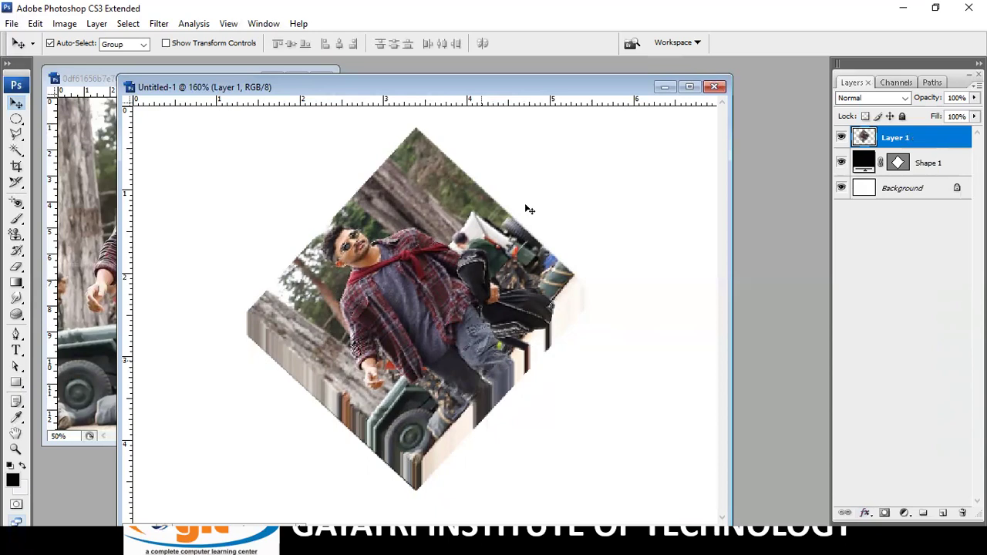
pyautogui.click(924, 191)
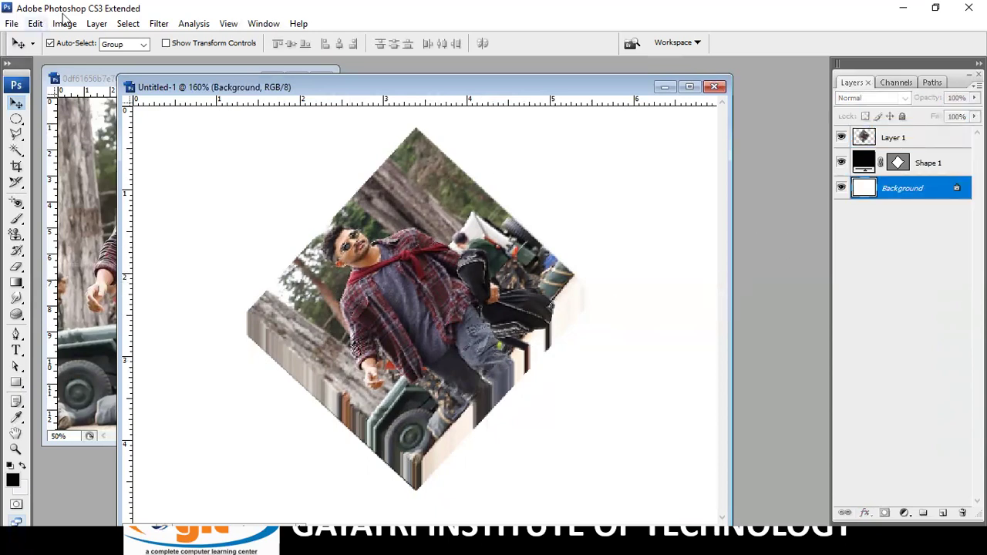
# - Fill the Background with a diagonal blue-red-yellow gradient, blue at top-left
pyautogui.click(16, 283)
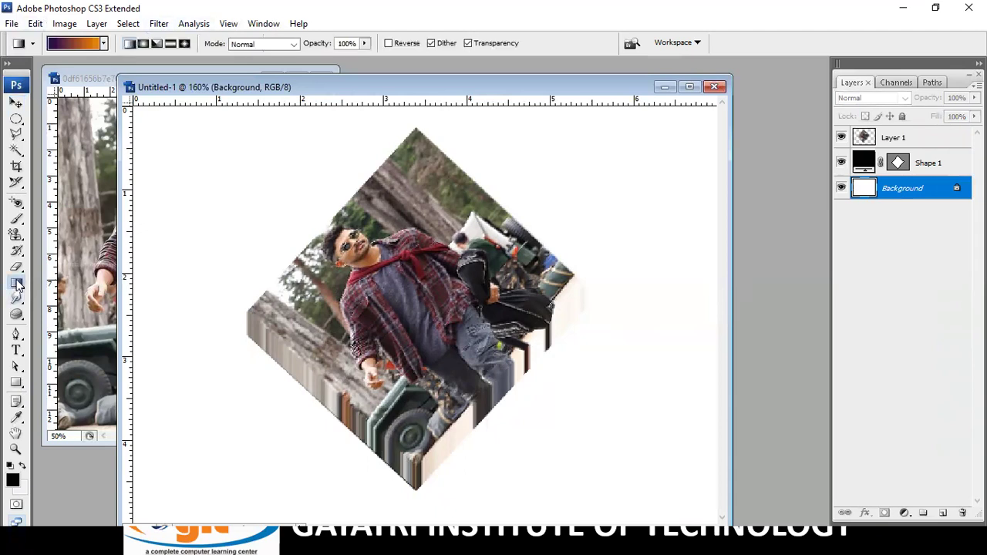
pyautogui.click(104, 44)
pyautogui.click(140, 74)
pyautogui.moveTo(224, 176); pyautogui.dragTo(530, 390)
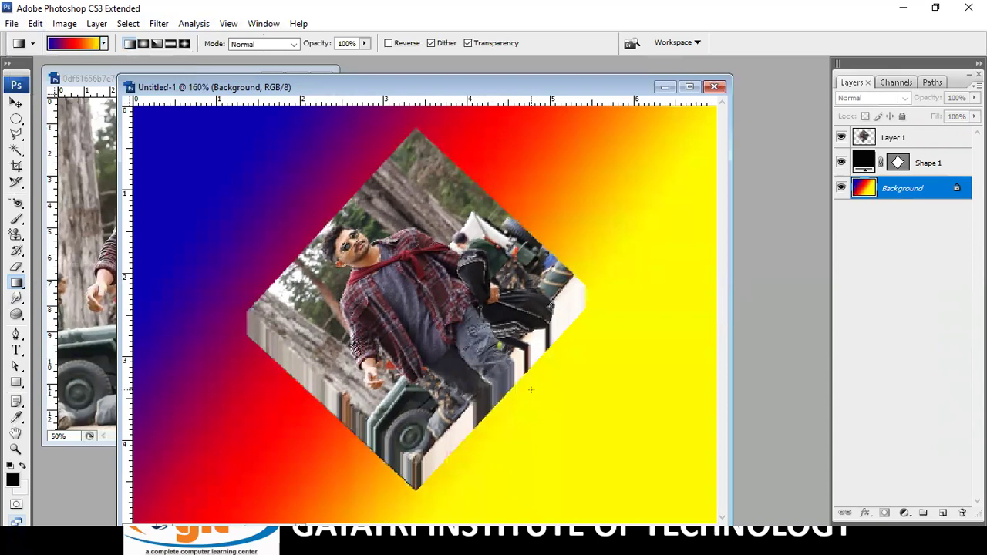
pyautogui.moveTo(322, 226); pyautogui.dragTo(504, 377)
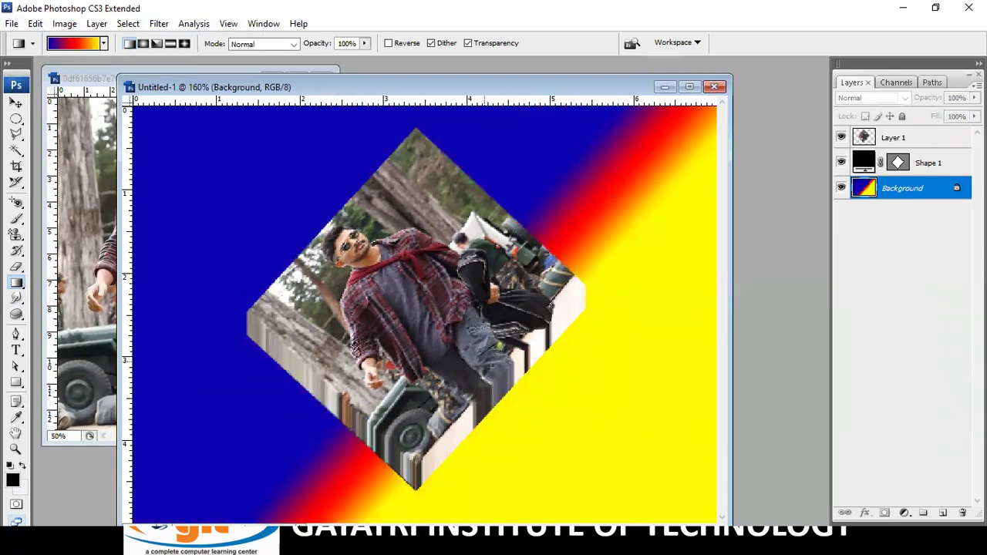
pyautogui.moveTo(417, 317); pyautogui.dragTo(527, 393)
pyautogui.moveTo(172, 164); pyautogui.dragTo(293, 249)
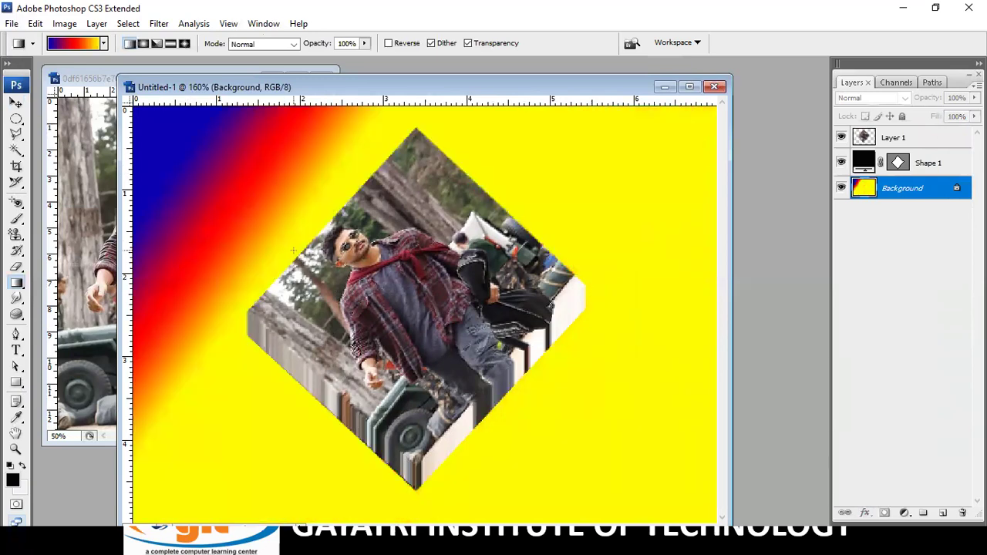
pyautogui.moveTo(266, 211); pyautogui.dragTo(486, 397)
# - Replace the gradient with grey clouds via Filter > Render > Clouds
pyautogui.click(159, 23)
pyautogui.moveTo(184, 183)
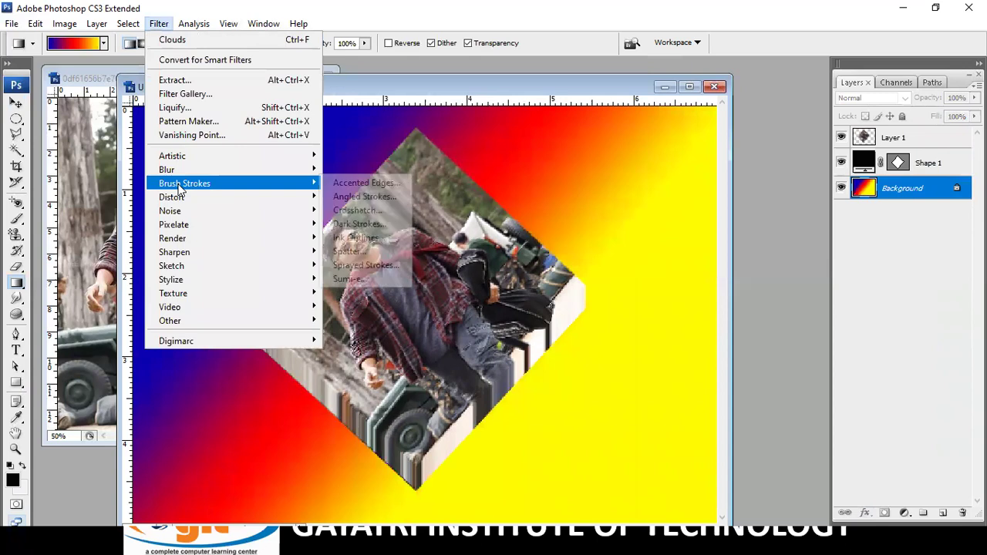
pyautogui.click(176, 40)
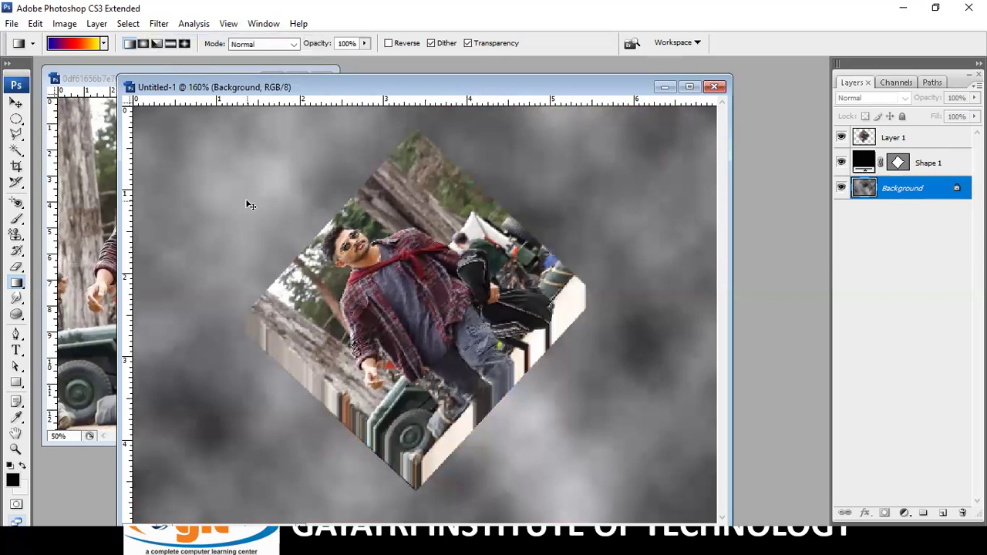
pyautogui.hotkey('ctrl', 'u')
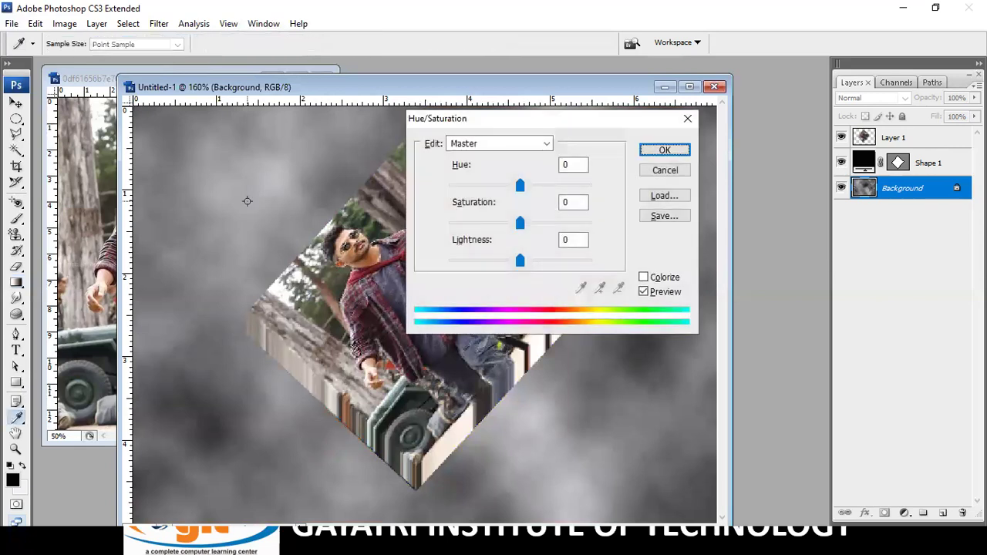
# - Colorize the clouds blue-purple with Hue 244 and Saturation 45, then select Layer 1
pyautogui.click(645, 277)
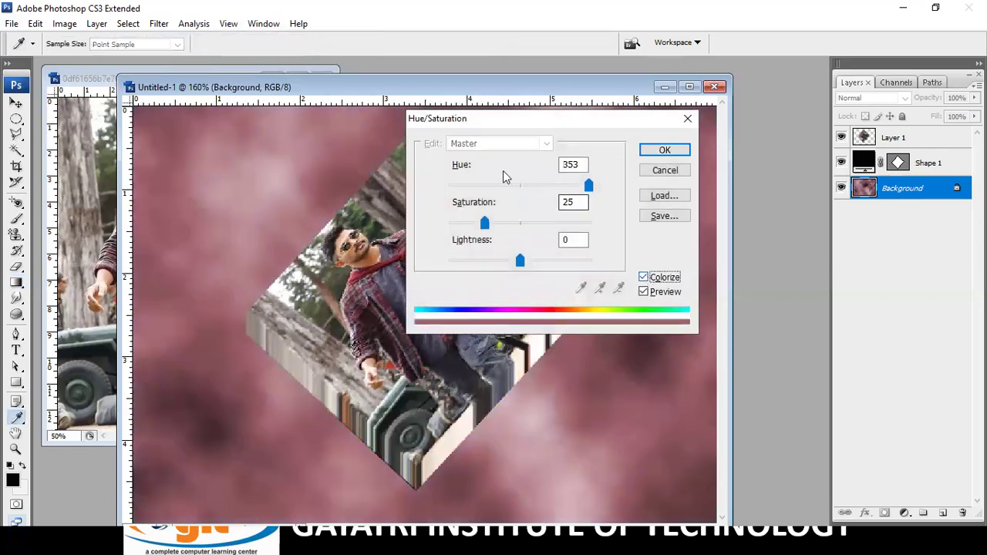
pyautogui.moveTo(588, 186); pyautogui.dragTo(493, 196)
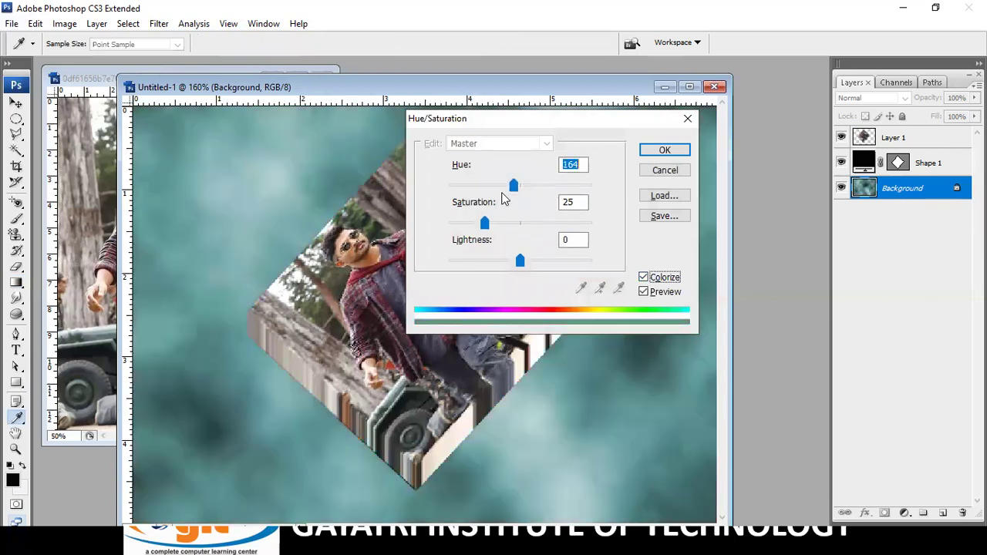
pyautogui.moveTo(499, 185); pyautogui.dragTo(455, 186)
pyautogui.moveTo(484, 222)
pyautogui.mouseDown()
pyautogui.moveTo(550, 224)
pyautogui.moveTo(513, 223)
pyautogui.mouseUp()
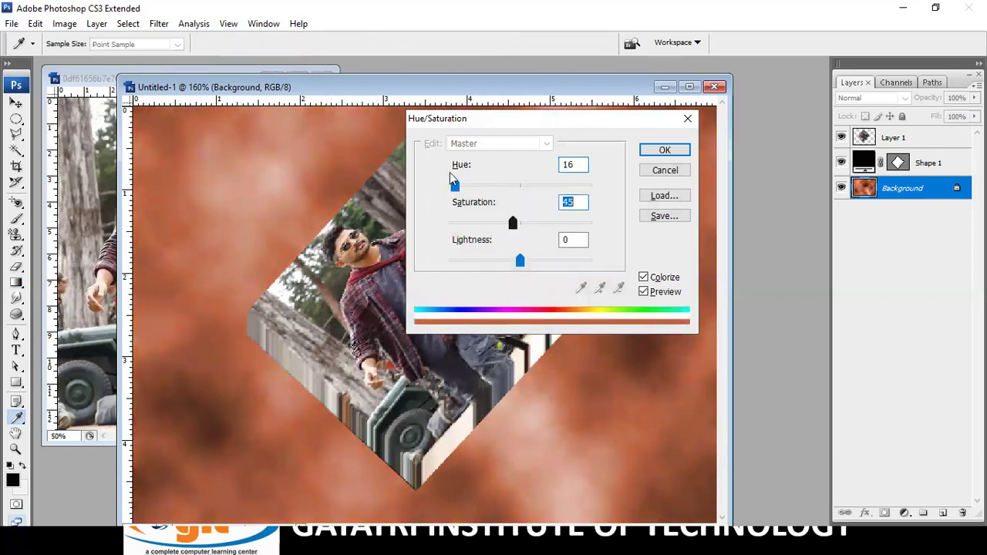
pyautogui.moveTo(455, 186); pyautogui.dragTo(545, 186)
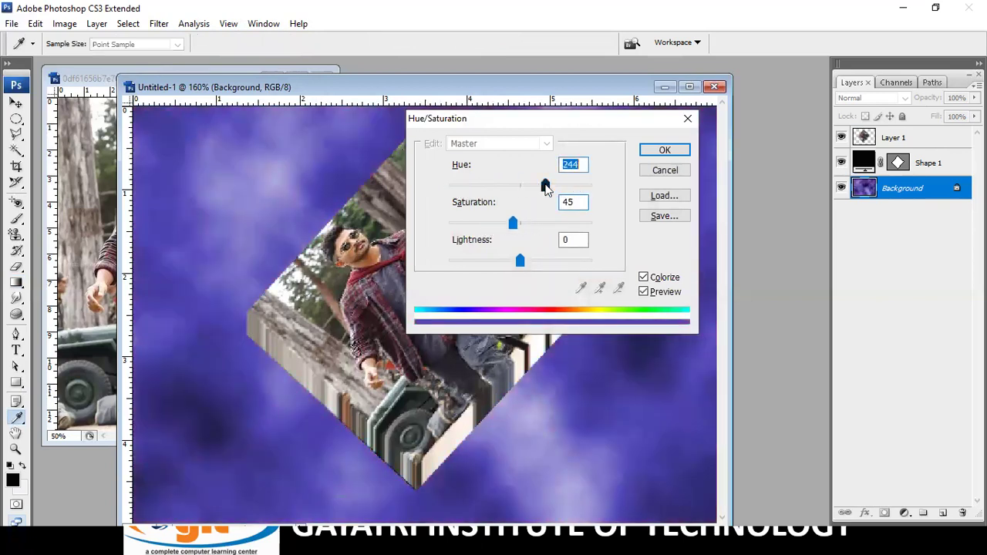
pyautogui.click(664, 150)
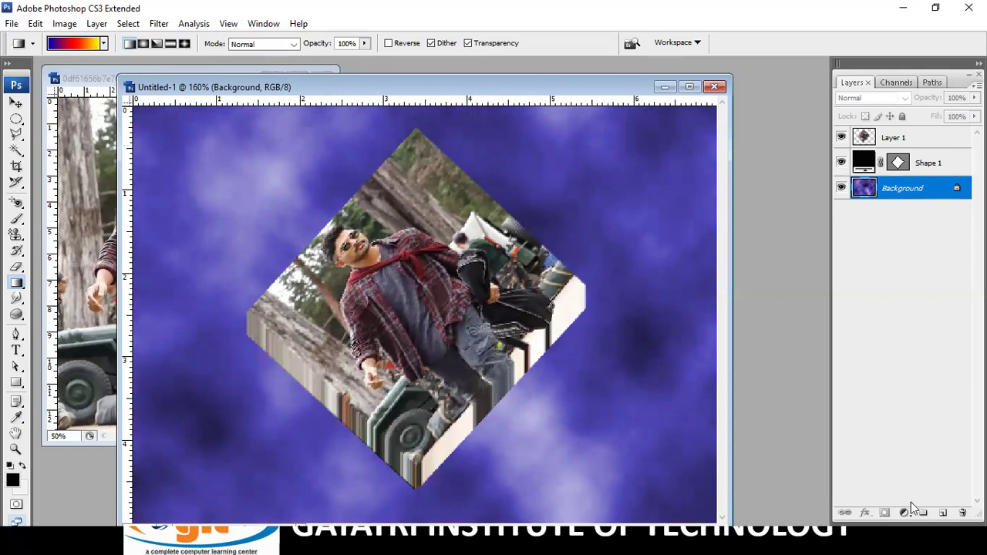
pyautogui.click(925, 139)
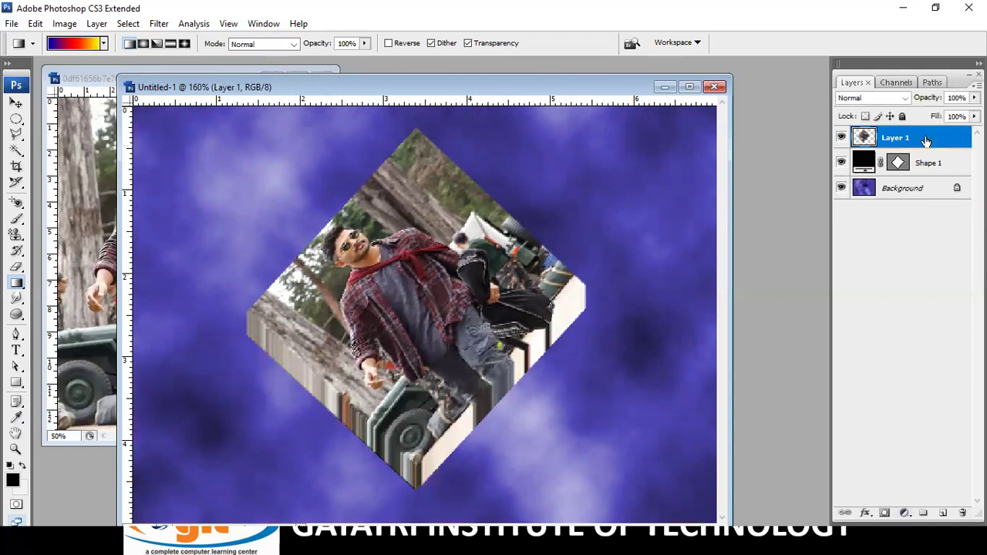
pyautogui.click(866, 513)
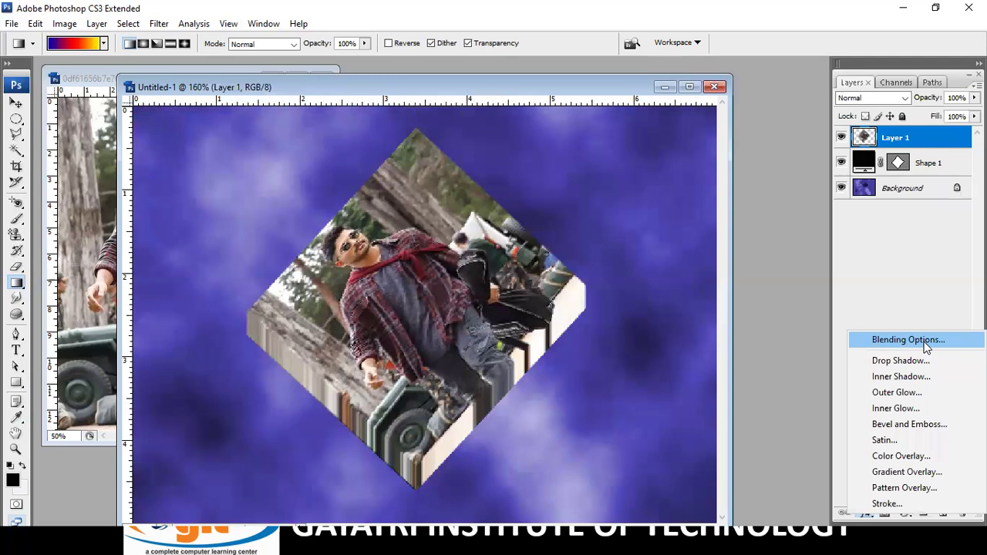
# - In Layer 1's Blending Options, add a red Stroke, keeping opacity and fill at 100%
pyautogui.click(926, 344)
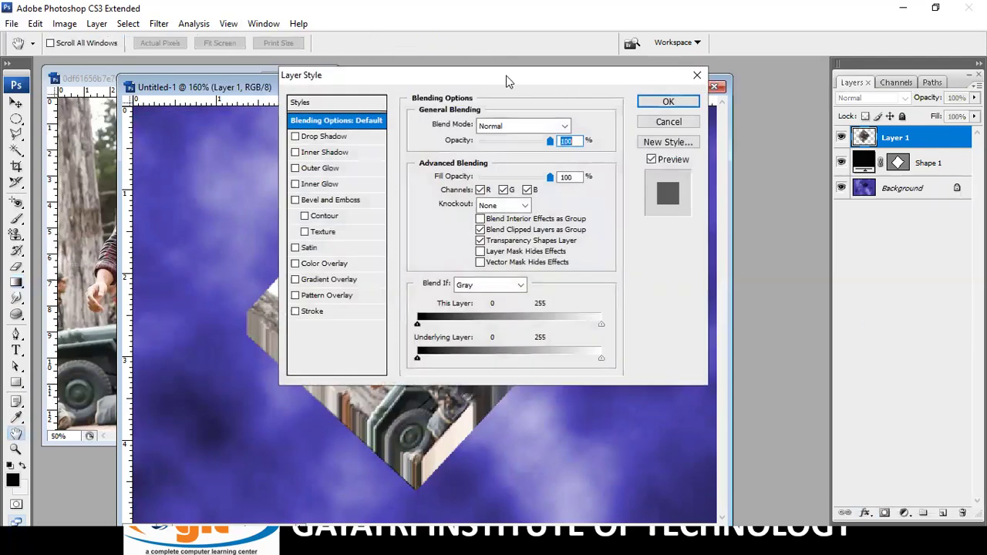
pyautogui.moveTo(506, 80); pyautogui.dragTo(786, 60)
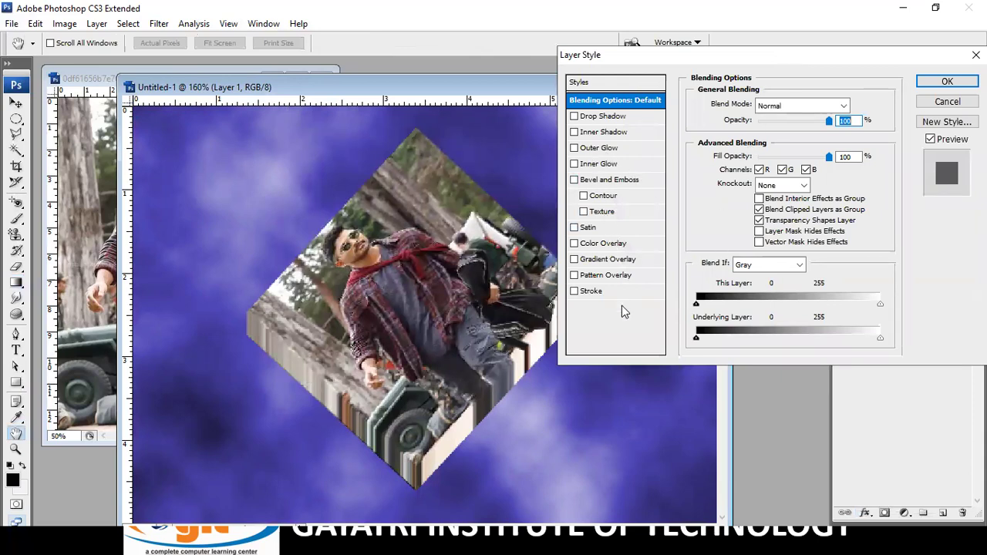
pyautogui.click(575, 291)
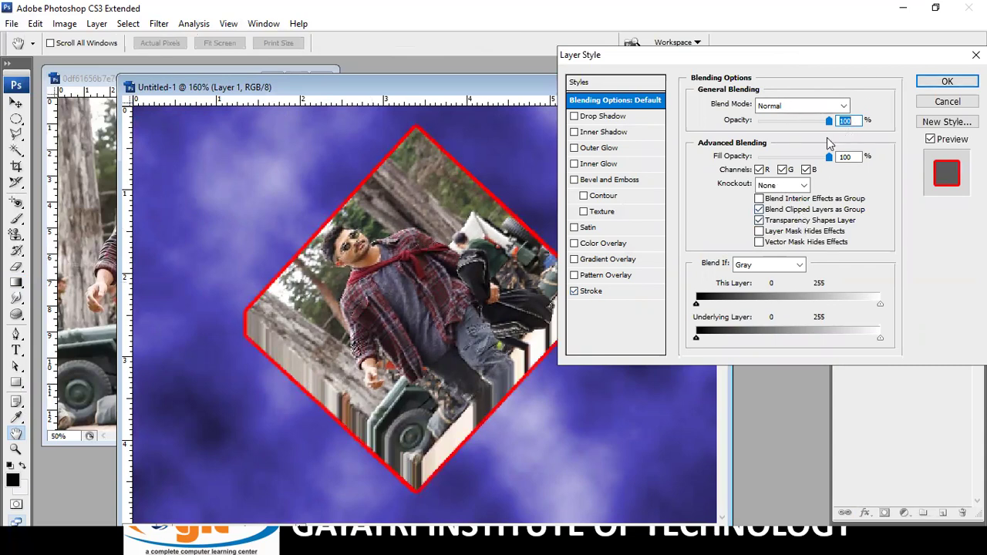
pyautogui.moveTo(829, 121)
pyautogui.mouseDown()
pyautogui.moveTo(800, 121)
pyautogui.moveTo(828, 121)
pyautogui.mouseUp()
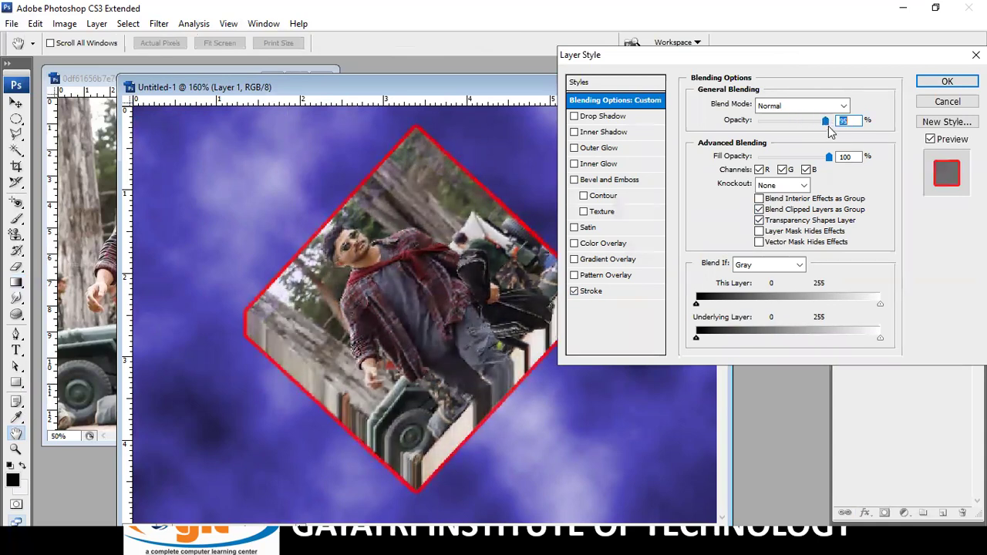
pyautogui.moveTo(831, 158); pyautogui.dragTo(837, 171)
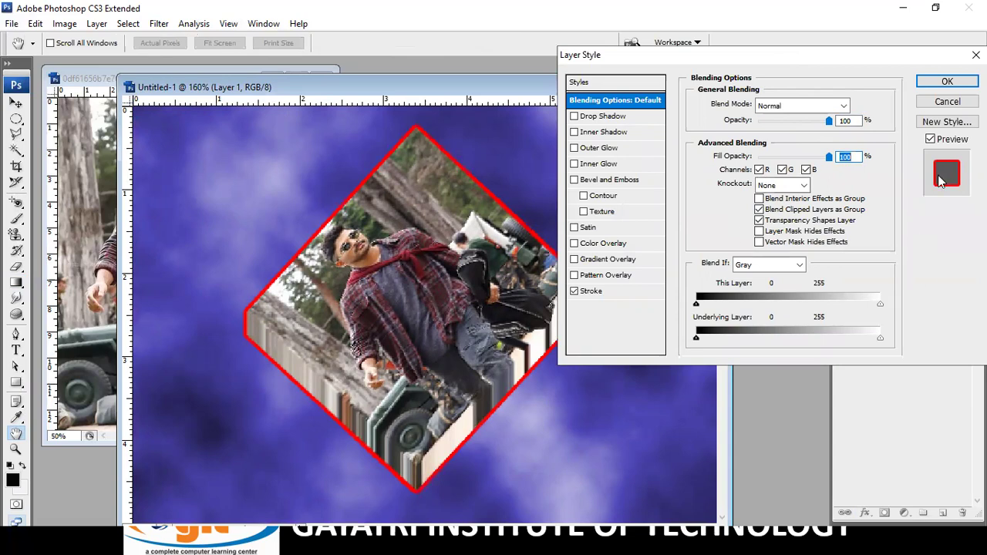
# - Preview Blend If on the Red channel, revert to Gray, and set Fill Opacity to 99%
pyautogui.click(781, 266)
pyautogui.click(754, 291)
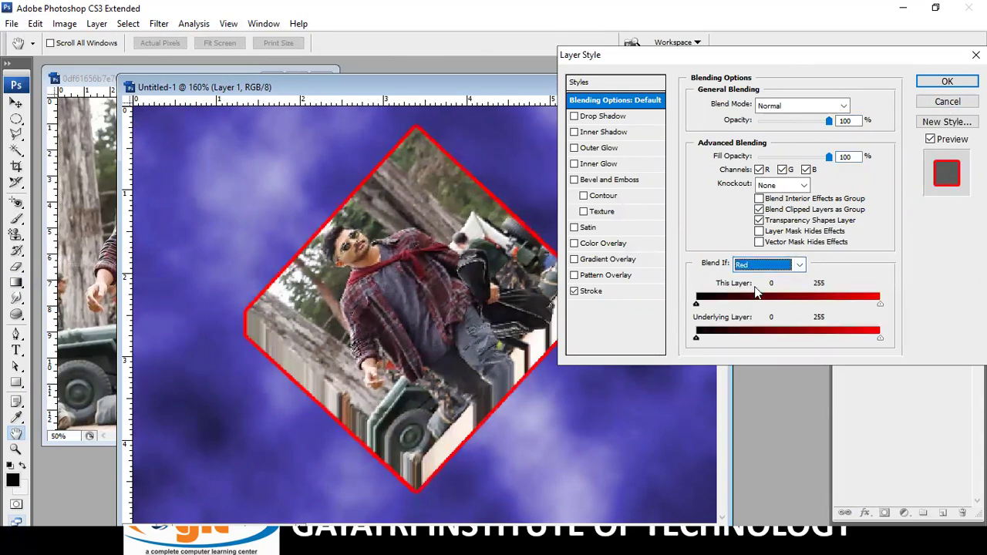
pyautogui.moveTo(696, 302); pyautogui.dragTo(689, 305)
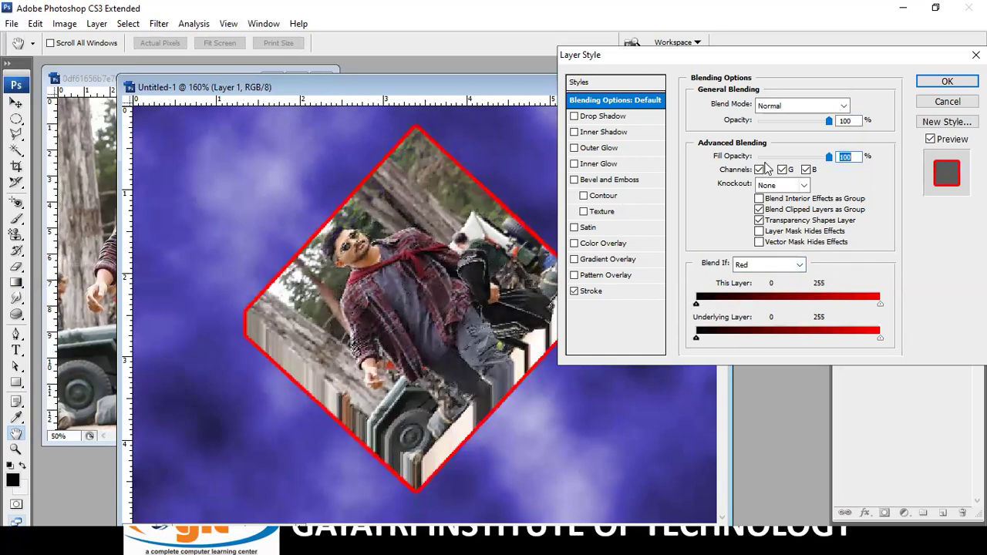
pyautogui.click(780, 266)
pyautogui.click(775, 275)
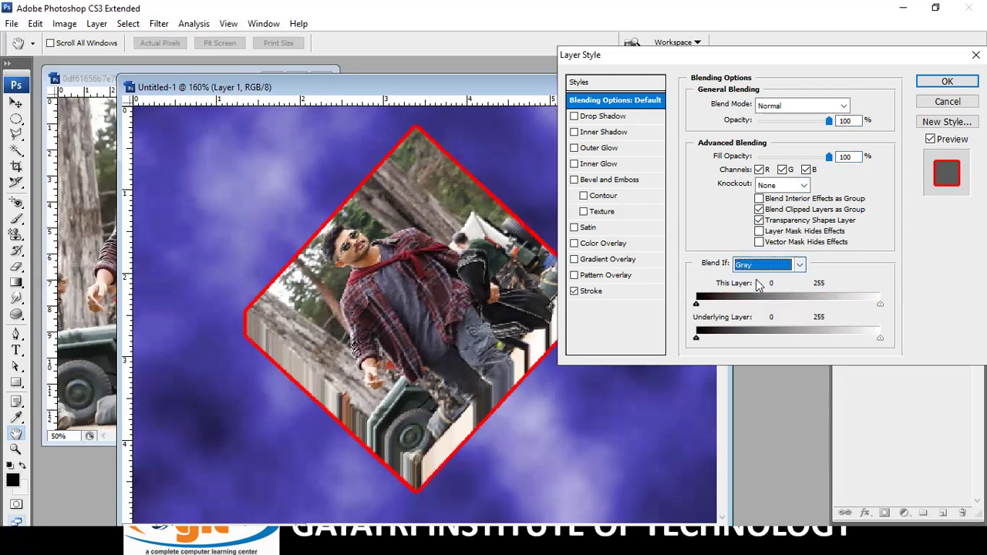
pyautogui.click(697, 306)
pyautogui.moveTo(715, 305); pyautogui.dragTo(698, 304)
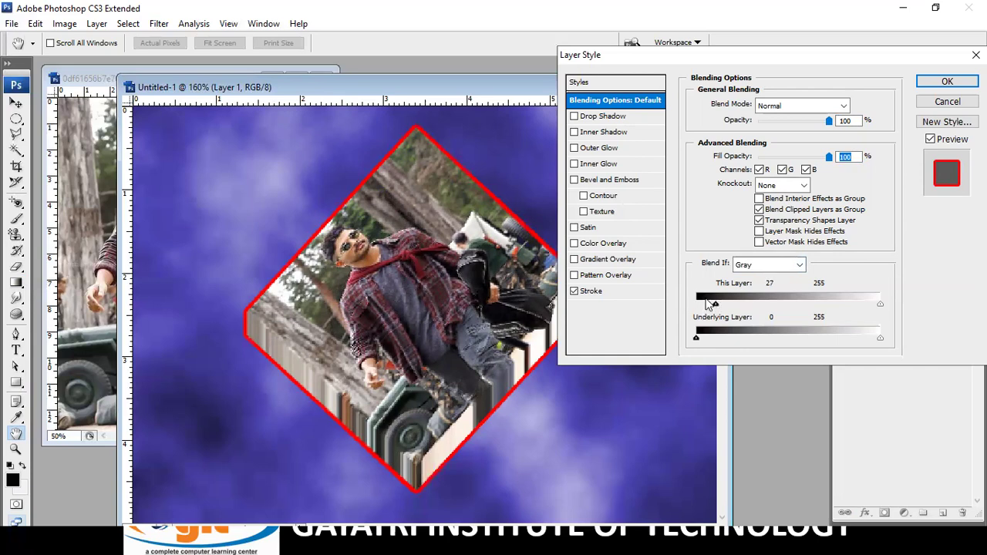
pyautogui.press('Down')
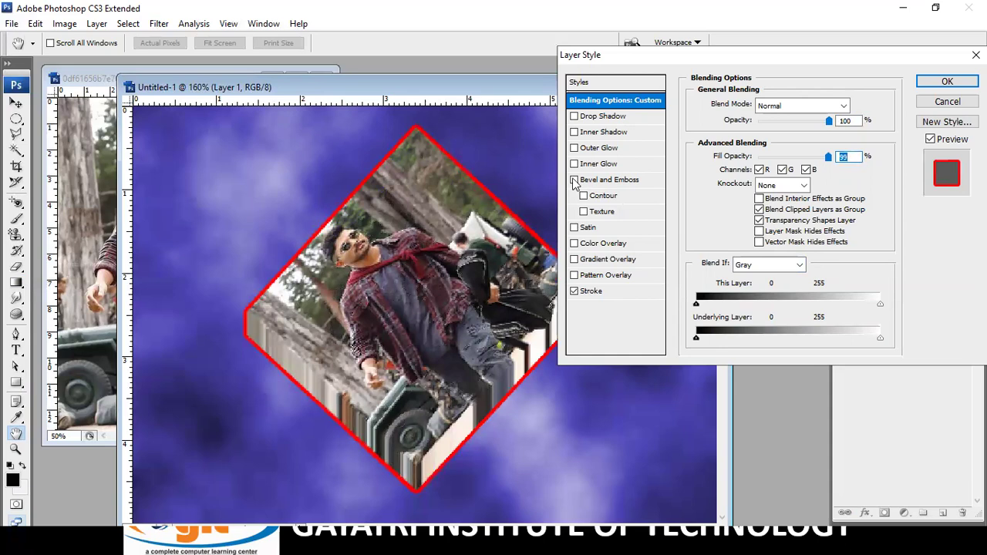
# - Add a Drop Shadow, preview Darken, Multiply and Dissolve, then return to Normal blending
pyautogui.click(574, 117)
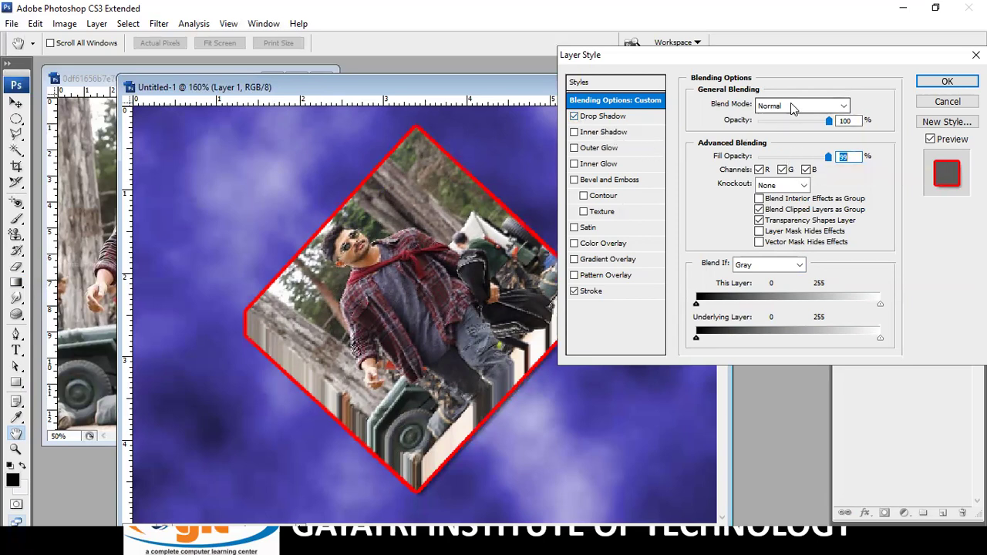
pyautogui.click(790, 104)
pyautogui.click(779, 155)
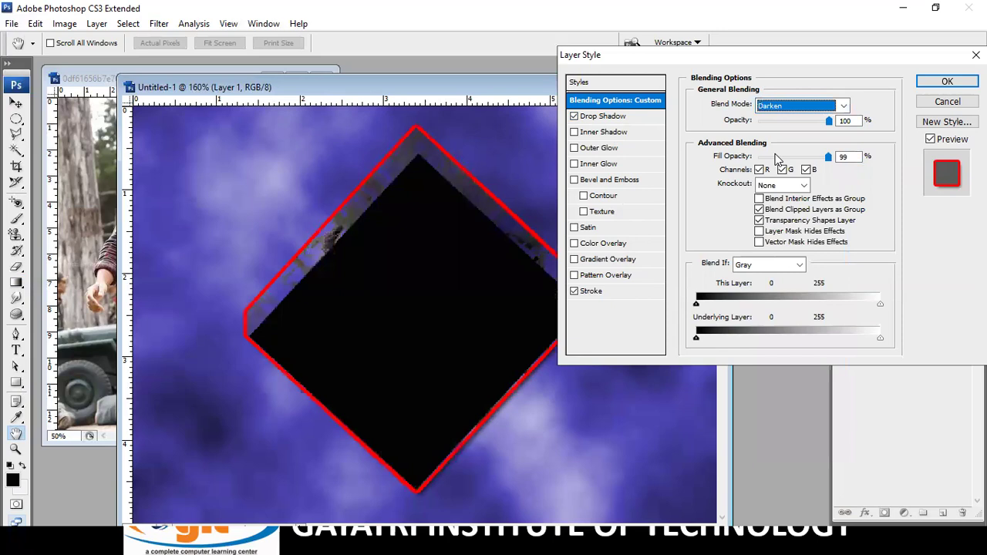
pyautogui.click(806, 106)
pyautogui.click(777, 166)
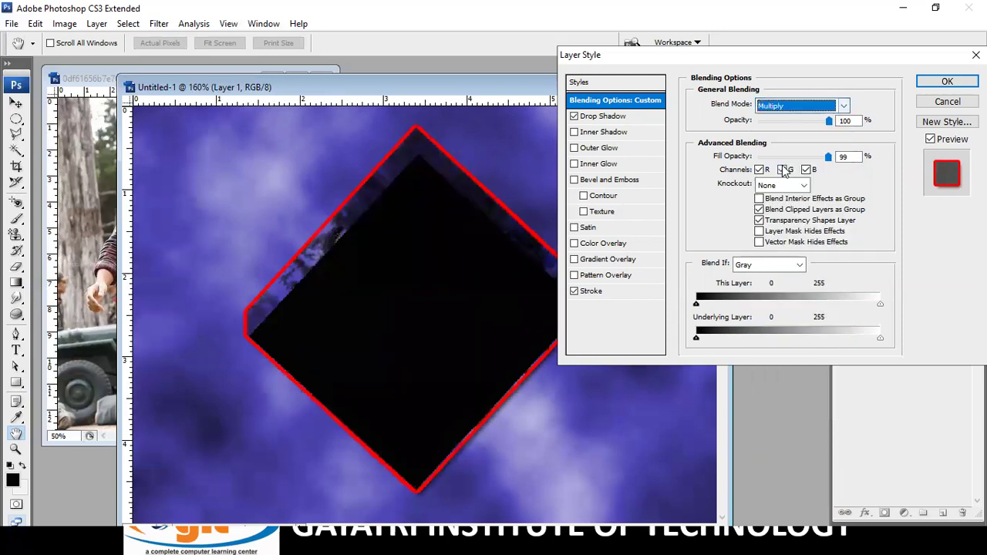
pyautogui.click(795, 108)
pyautogui.scroll(1, 795, 113)
pyautogui.click(771, 132)
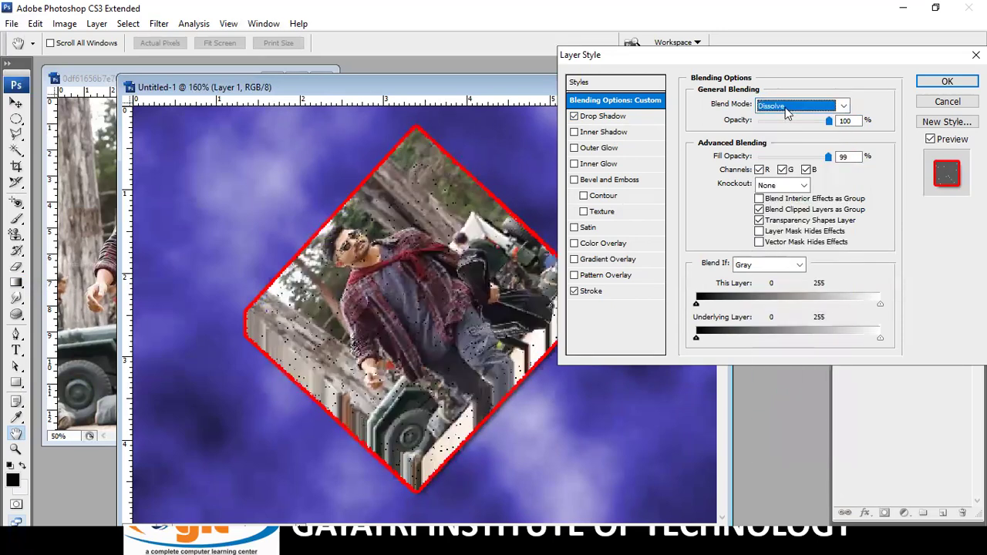
pyautogui.click(785, 107)
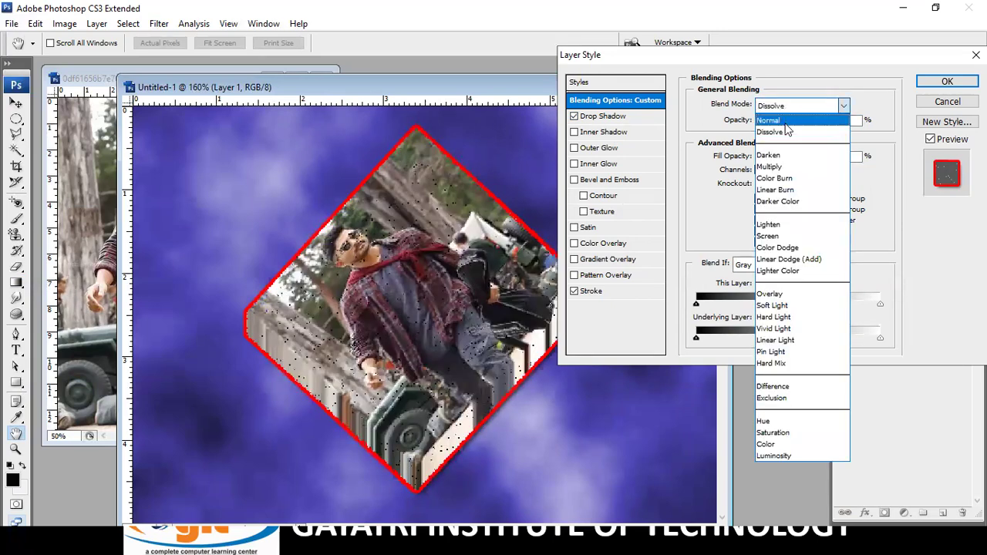
pyautogui.click(785, 124)
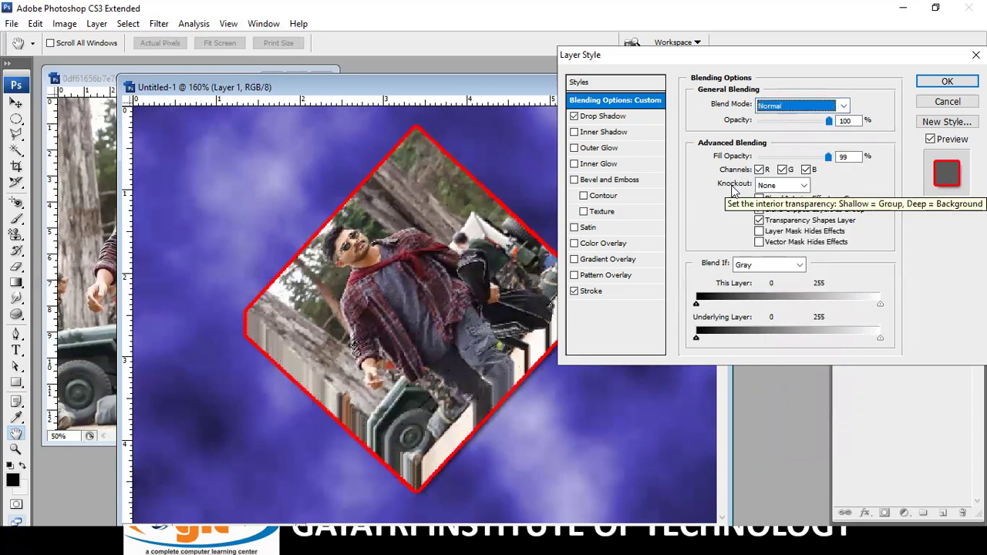
# - Add Outer Glow, Inner Shadow, Inner Glow, and Bevel and Emboss with Contour
pyautogui.click(575, 148)
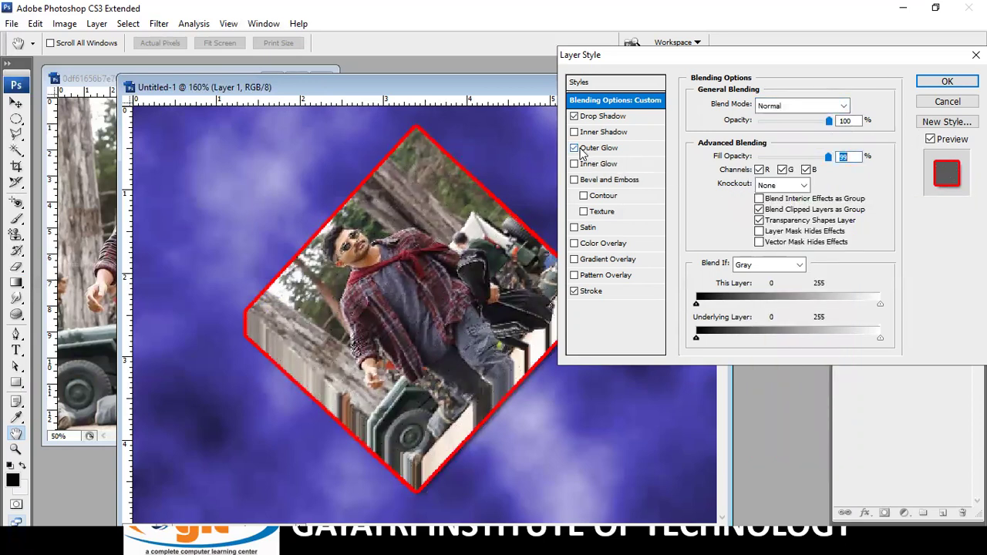
pyautogui.click(574, 132)
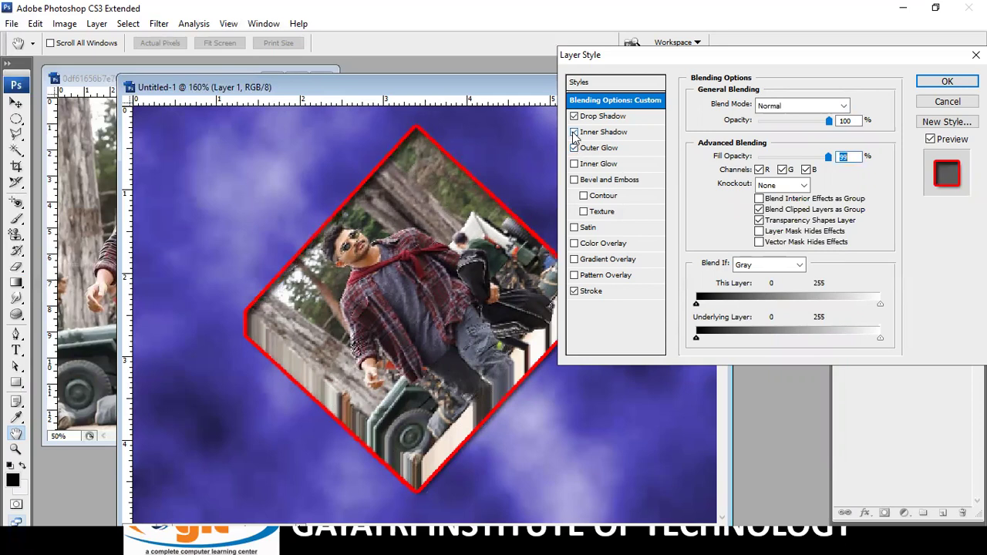
pyautogui.click(574, 165)
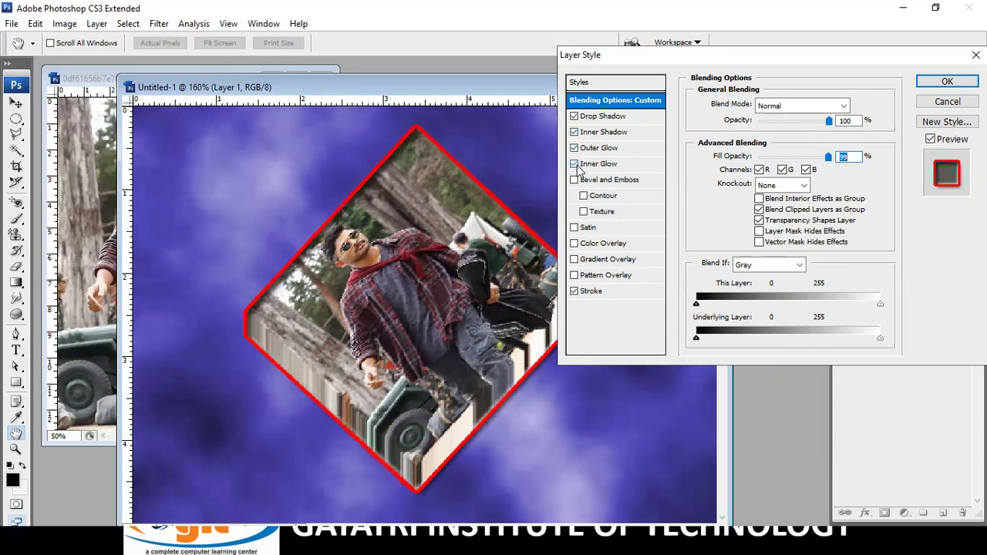
pyautogui.click(575, 180)
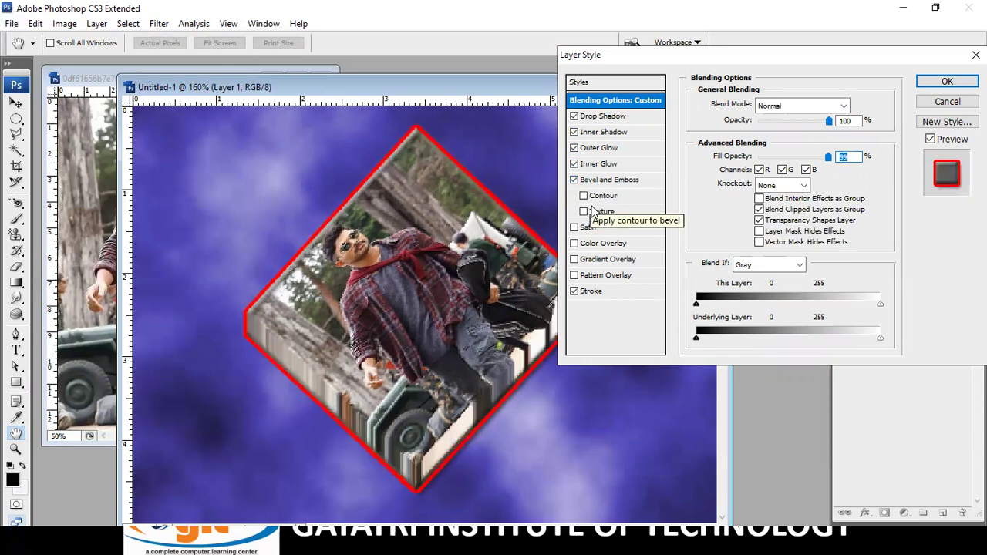
pyautogui.click(583, 195)
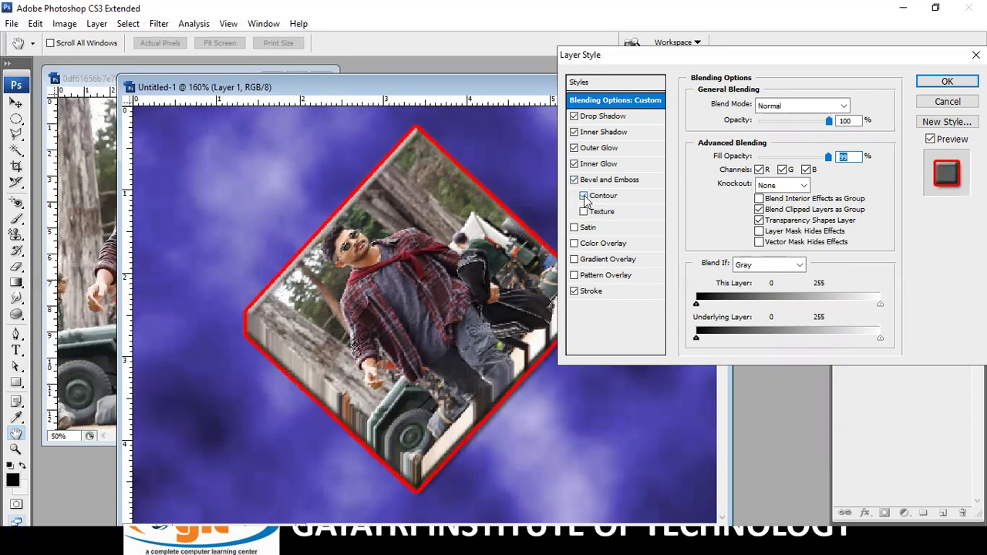
# - Preview and remove Texture, Satin, Color, Gradient and Pattern Overlay, then apply the style
pyautogui.click(584, 212)
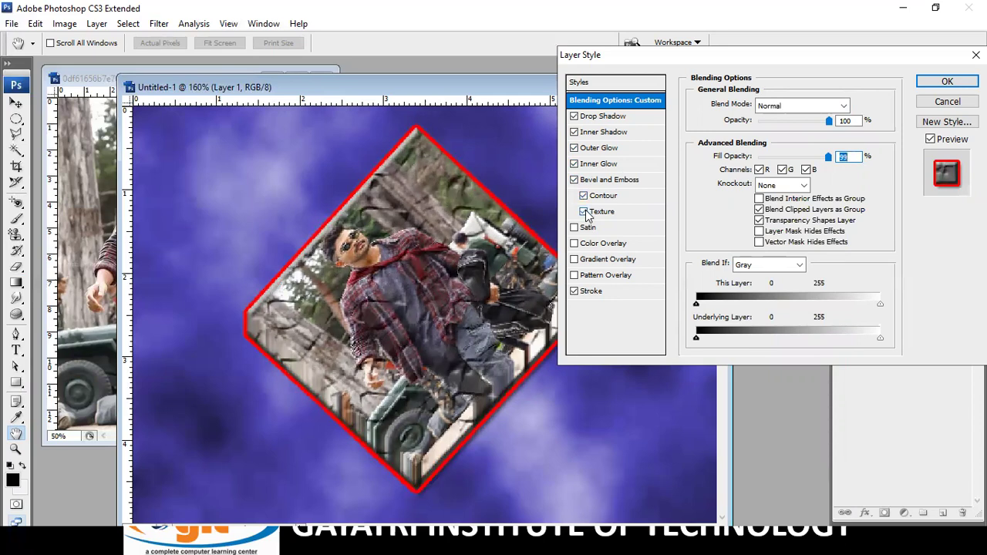
pyautogui.click(584, 212)
pyautogui.click(574, 228)
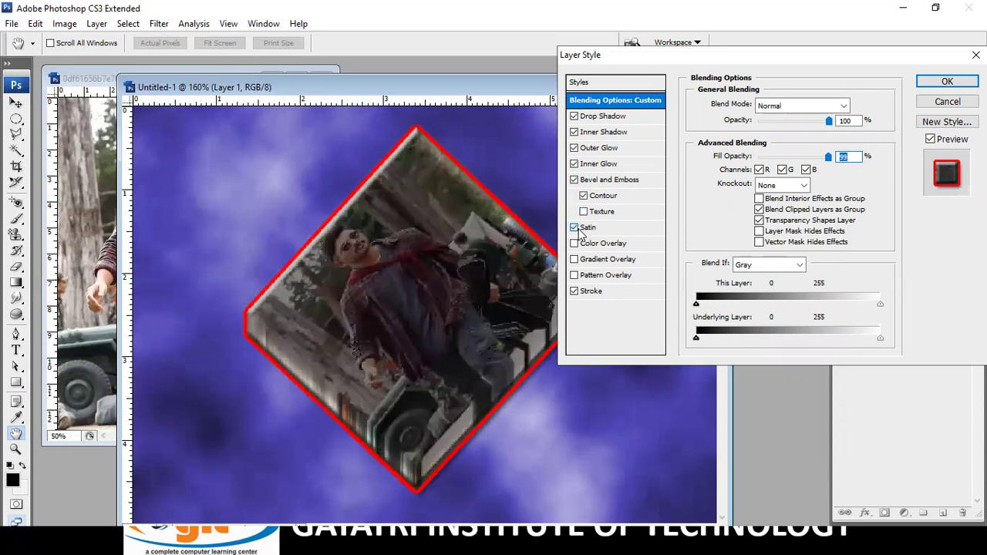
pyautogui.click(579, 229)
pyautogui.click(574, 243)
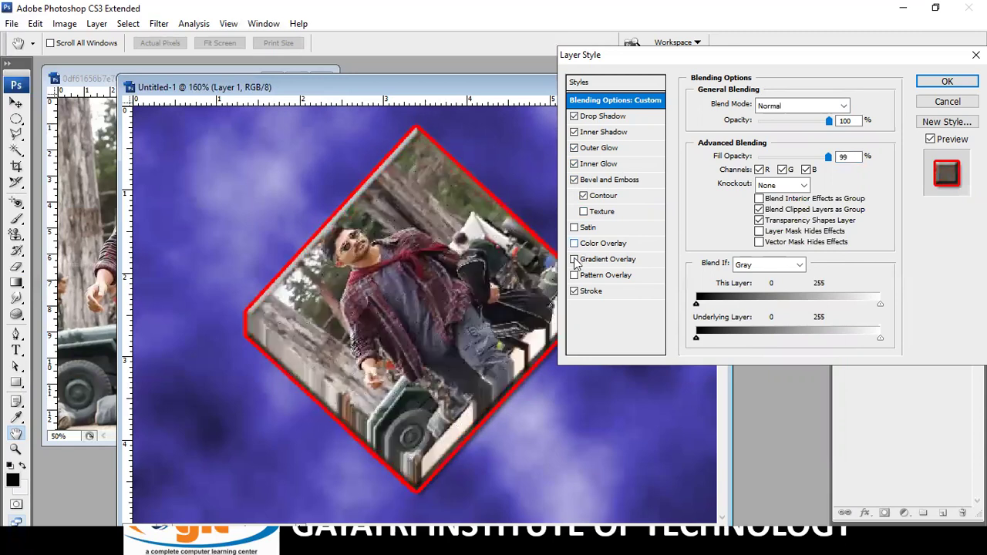
pyautogui.click(574, 260)
pyautogui.click(574, 260)
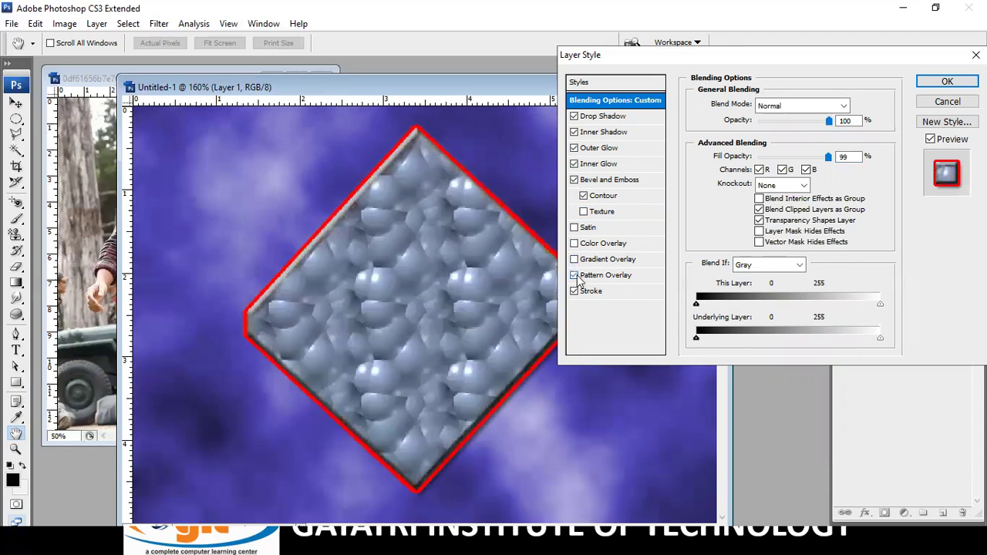
pyautogui.click(574, 275)
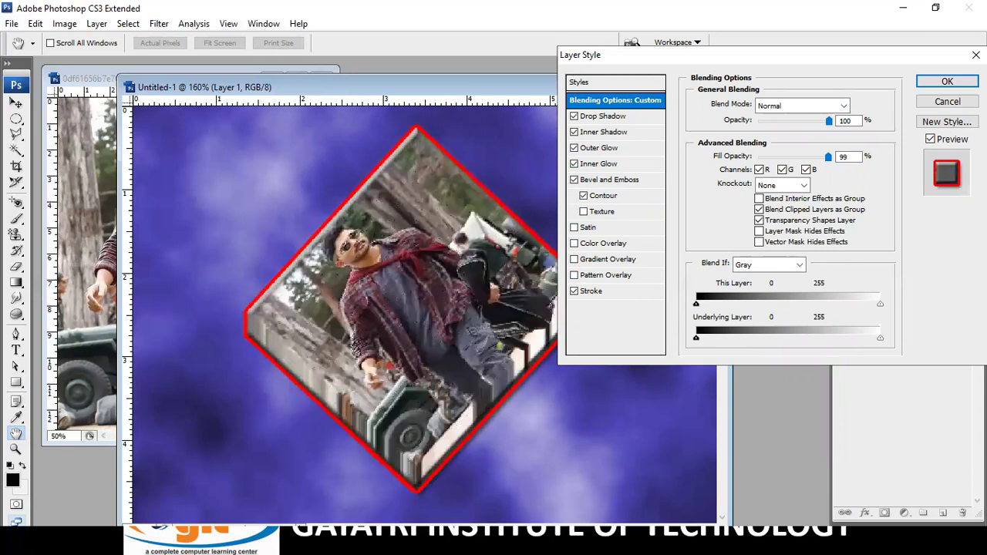
pyautogui.click(947, 81)
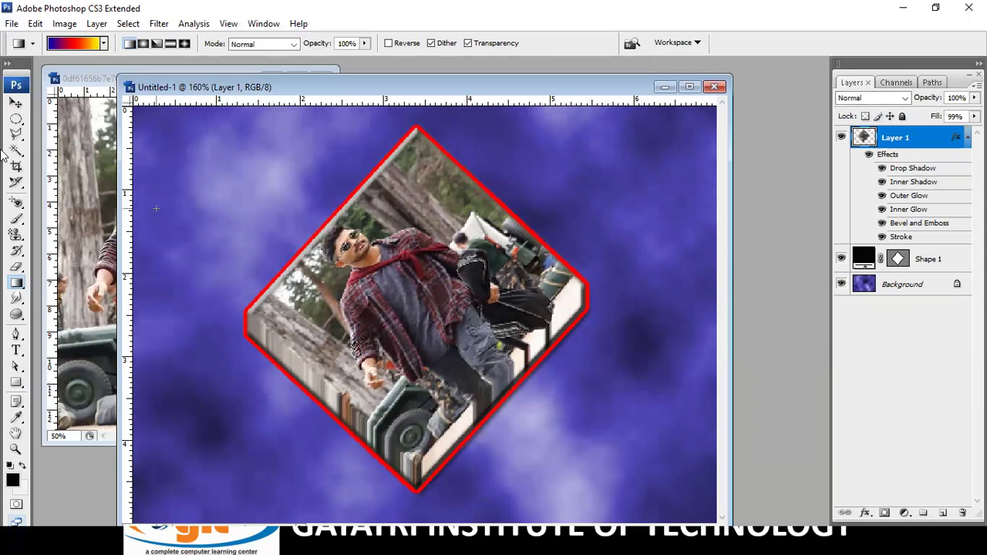
# - Paint the movie-poster pattern over the blue Background with the Pattern Stamp tool
pyautogui.click(909, 287)
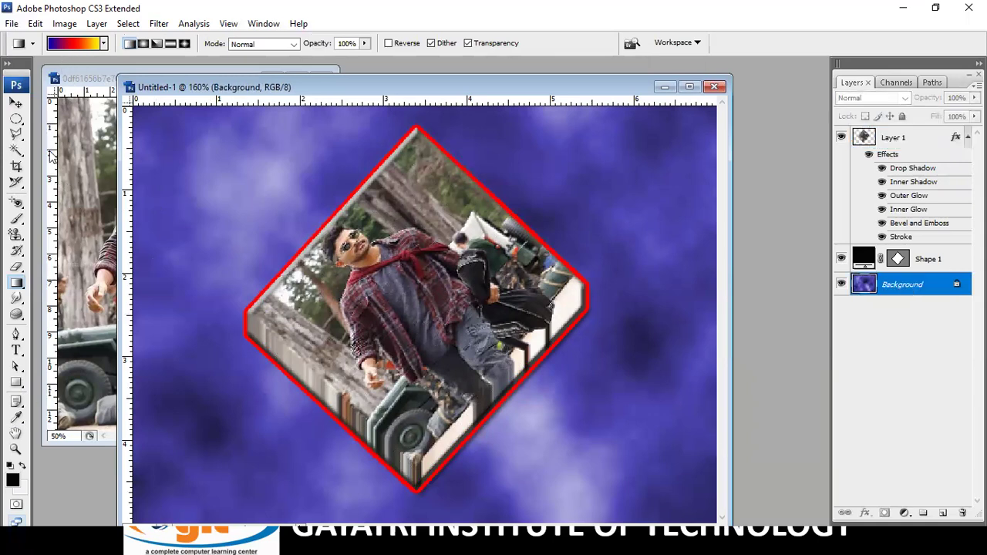
pyautogui.click(17, 237)
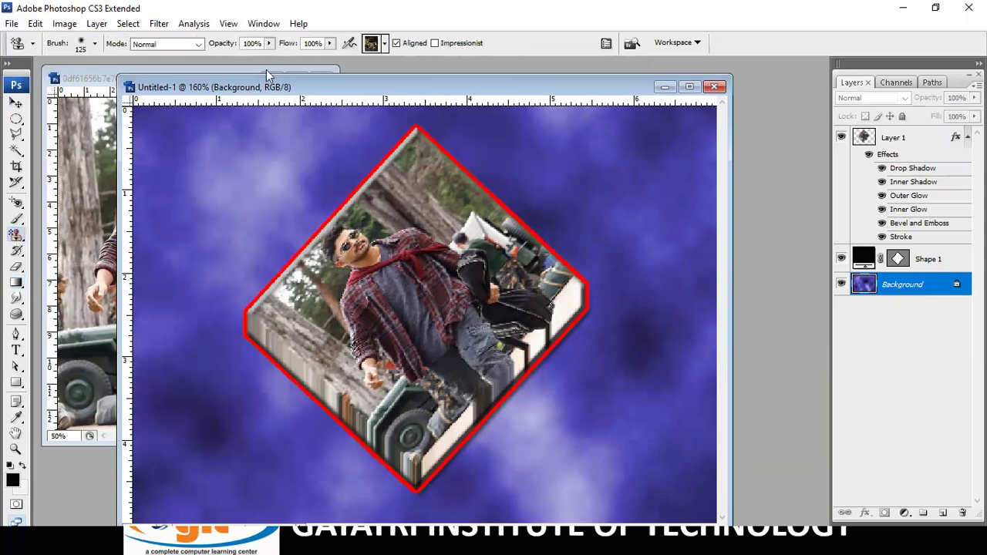
pyautogui.click(385, 43)
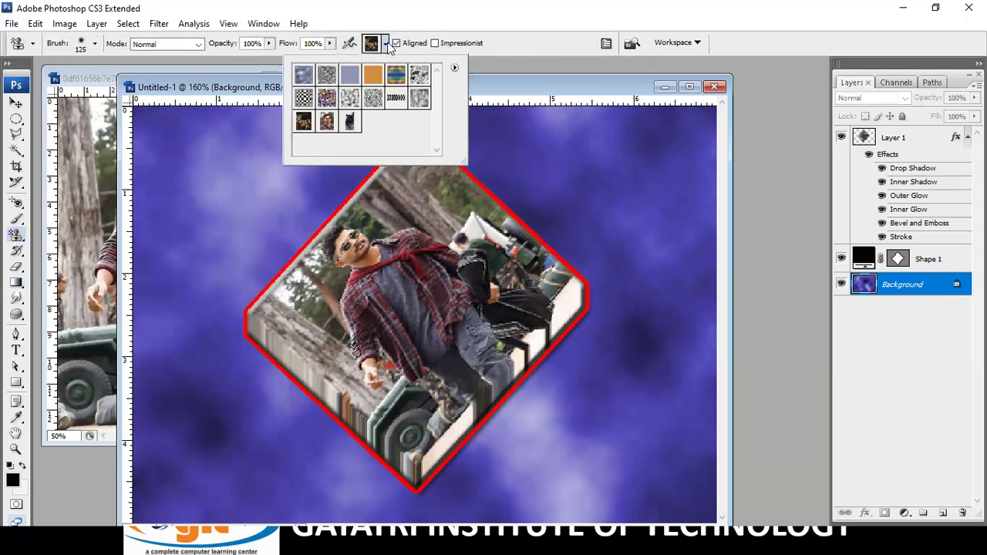
pyautogui.click(308, 123)
pyautogui.moveTo(192, 193)
pyautogui.mouseDown()
pyautogui.moveTo(324, 316)
pyautogui.moveTo(463, 501)
pyautogui.moveTo(221, 319)
pyautogui.moveTo(590, 331)
pyautogui.moveTo(154, 432)
pyautogui.moveTo(609, 138)
pyautogui.moveTo(620, 497)
pyautogui.moveTo(678, 362)
pyautogui.mouseUp()
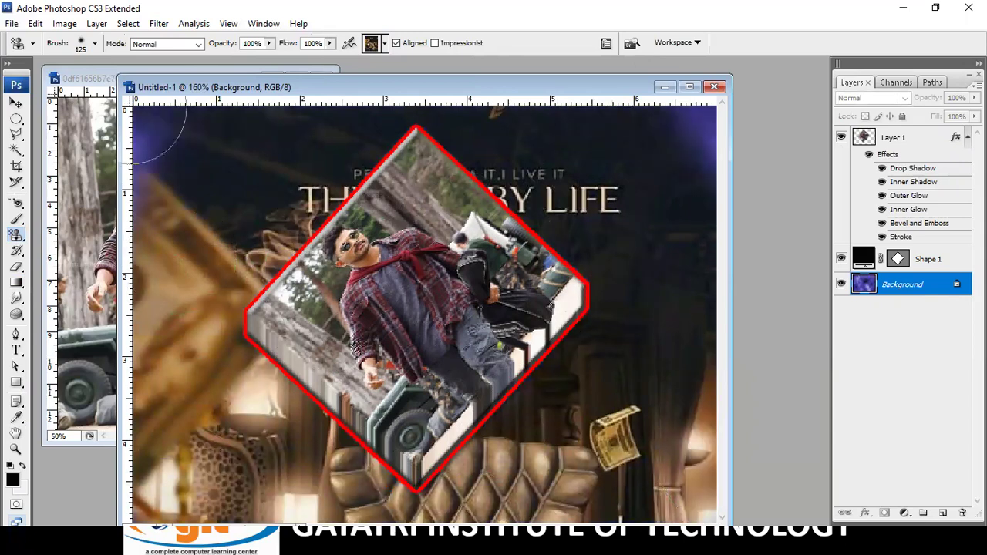
pyautogui.moveTo(162, 116); pyautogui.dragTo(154, 162)
pyautogui.moveTo(686, 123); pyautogui.dragTo(690, 308)
pyautogui.moveTo(255, 385); pyautogui.dragTo(324, 309)
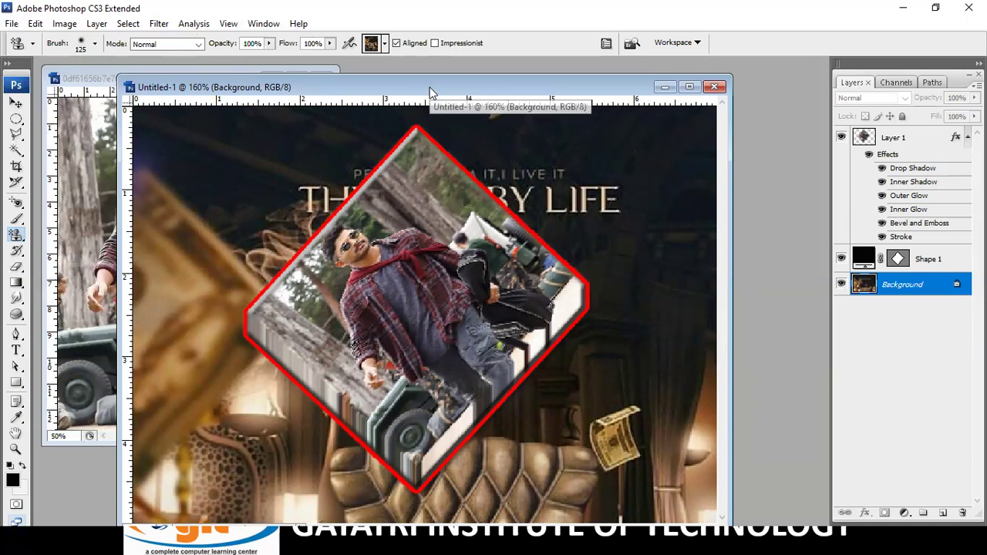
pyautogui.moveTo(429, 87); pyautogui.dragTo(425, 82)
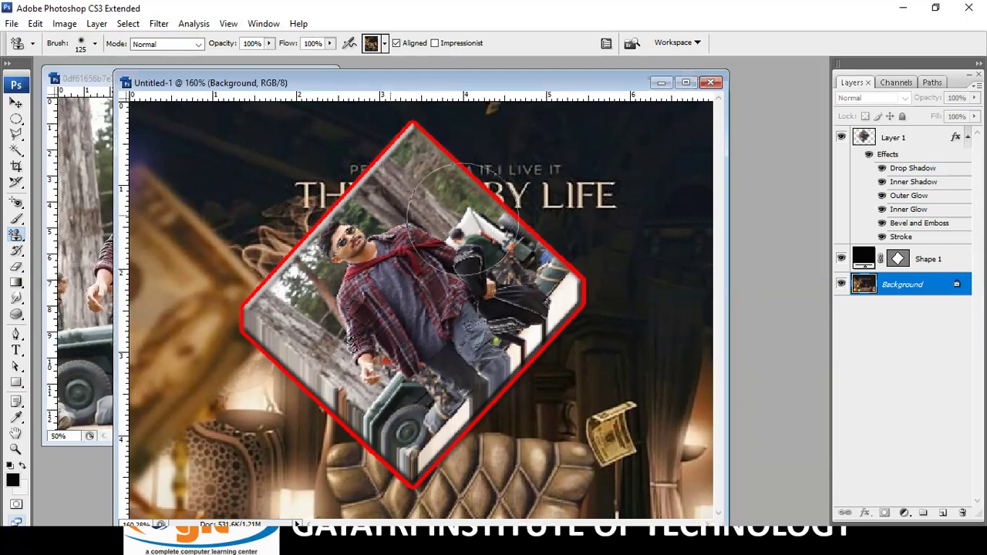
# - Paint over the Background with the man's portrait pattern, then the dark animal pattern
pyautogui.click(384, 43)
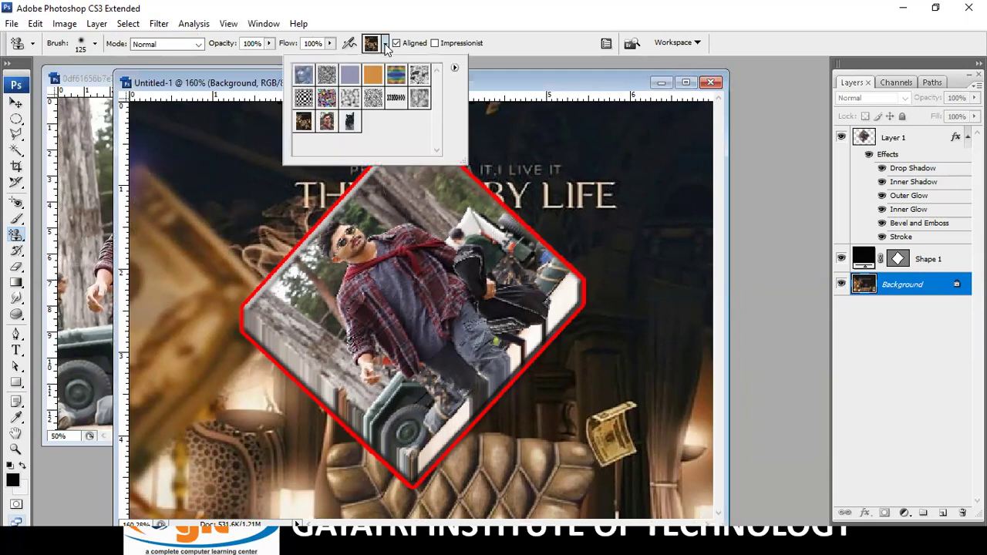
pyautogui.click(326, 121)
pyautogui.moveTo(198, 121); pyautogui.dragTo(277, 463)
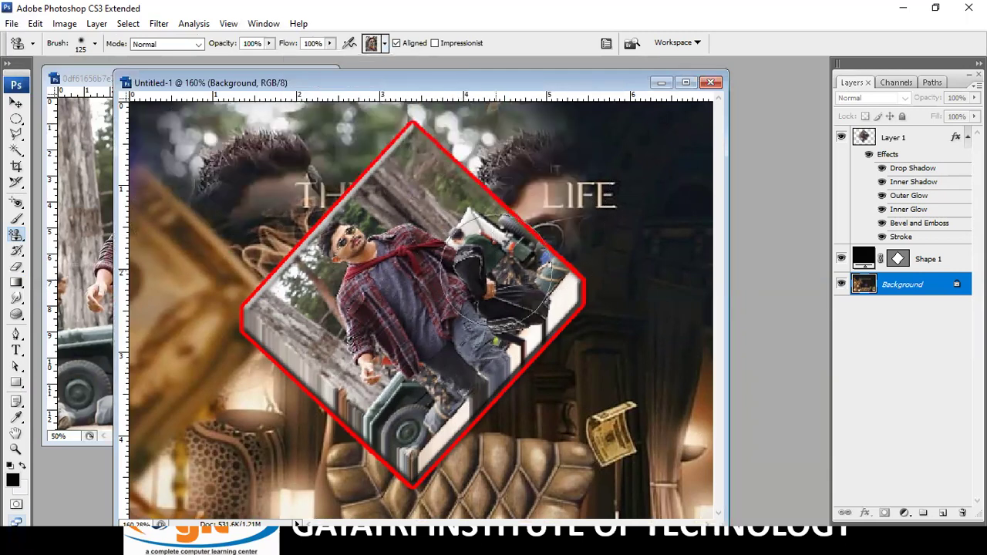
pyautogui.moveTo(571, 424)
pyautogui.mouseDown()
pyautogui.moveTo(206, 446)
pyautogui.moveTo(160, 175)
pyautogui.moveTo(621, 193)
pyautogui.mouseUp()
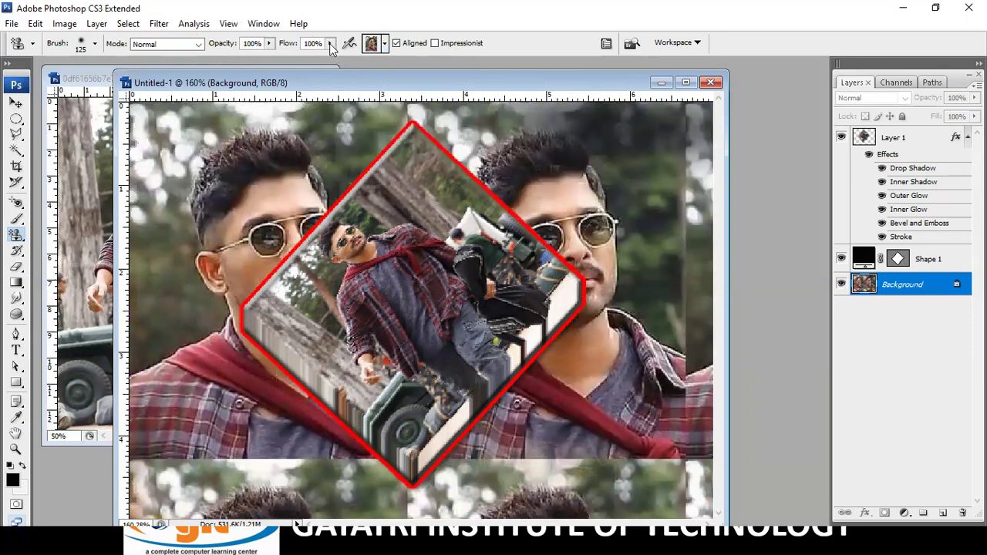
pyautogui.click(385, 44)
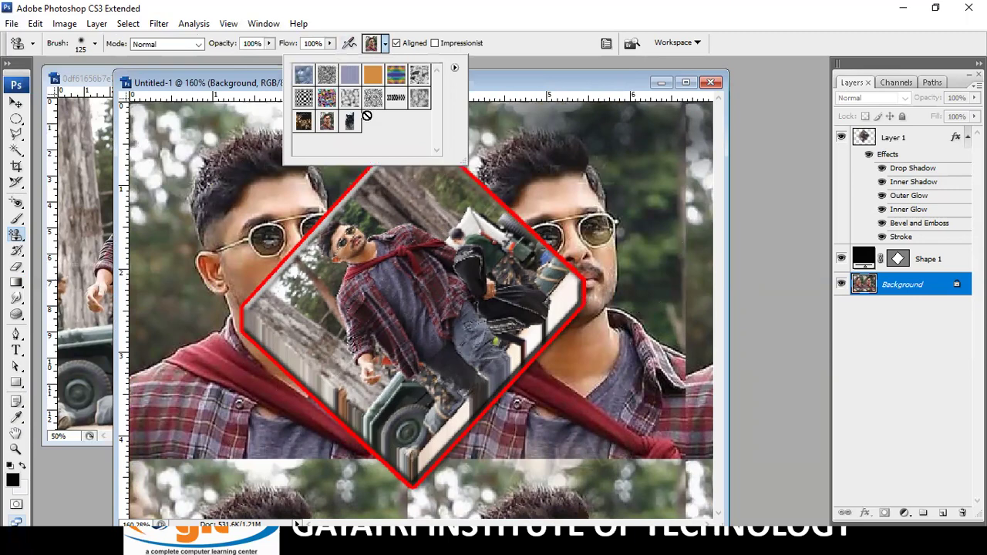
pyautogui.click(344, 126)
pyautogui.moveTo(199, 131)
pyautogui.mouseDown()
pyautogui.moveTo(401, 169)
pyautogui.moveTo(208, 308)
pyautogui.moveTo(665, 290)
pyautogui.moveTo(231, 462)
pyautogui.moveTo(193, 385)
pyautogui.moveTo(232, 478)
pyautogui.moveTo(676, 239)
pyautogui.moveTo(655, 493)
pyautogui.mouseUp()
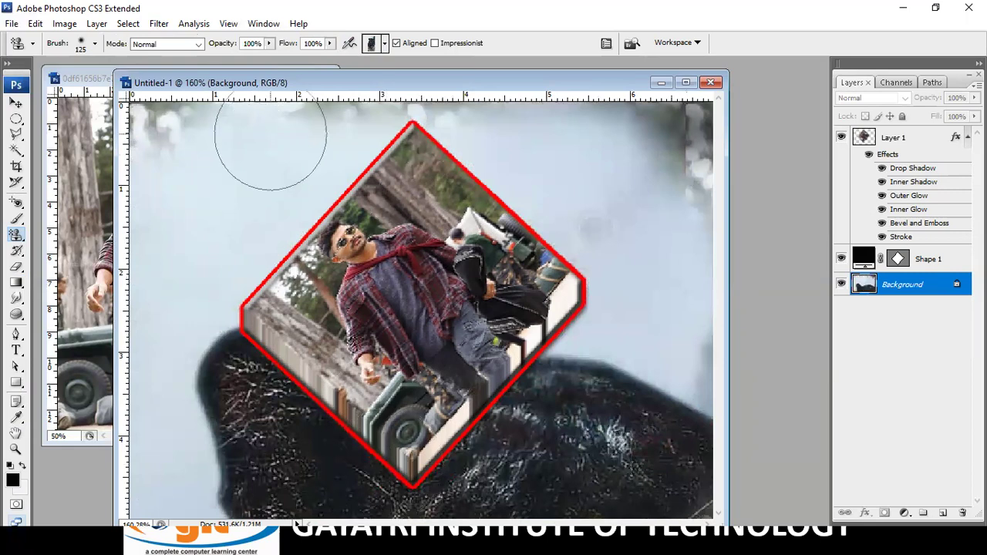
# - Open the woman's portrait photo from disk
pyautogui.hotkey('ctrl', 'o')
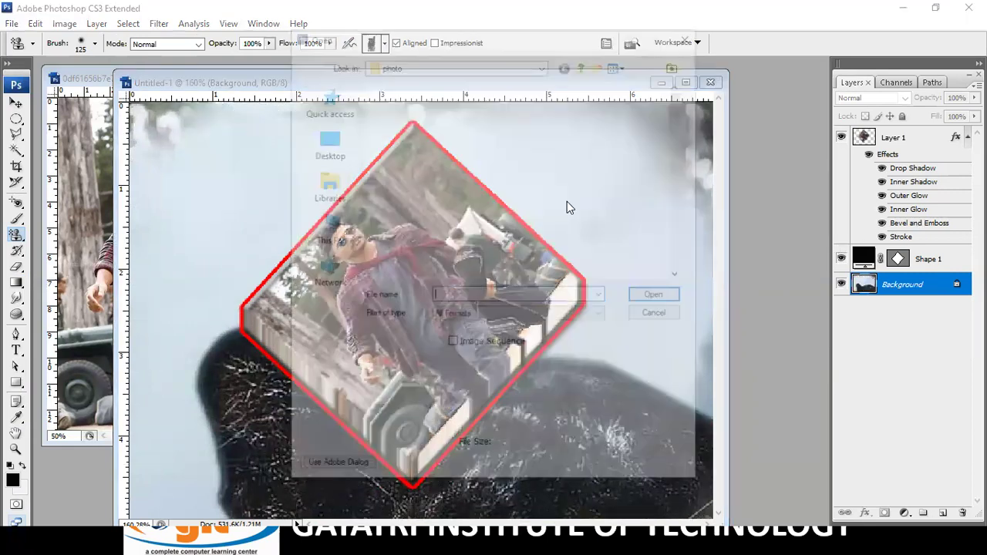
pyautogui.scroll(-3, 436, 212)
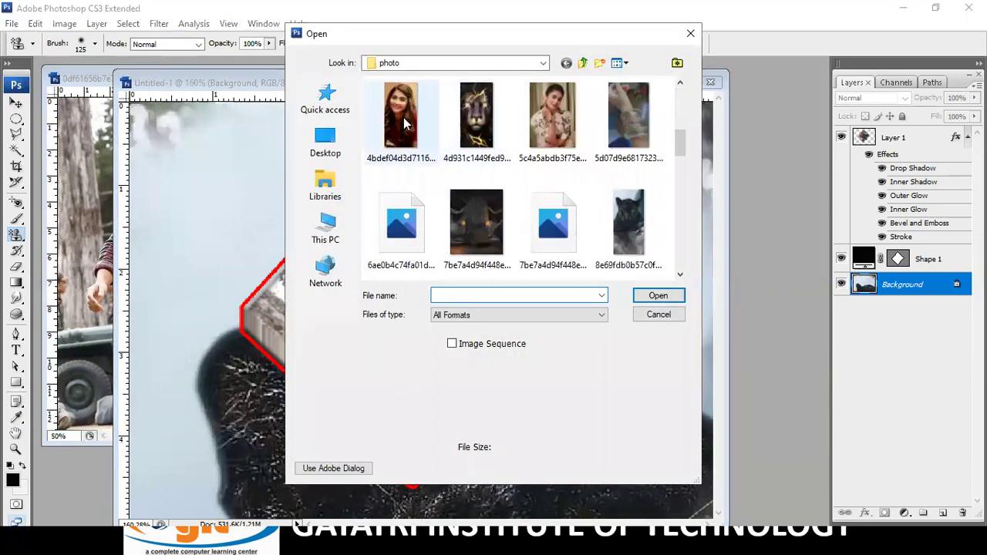
pyautogui.click(403, 117)
pyautogui.click(657, 295)
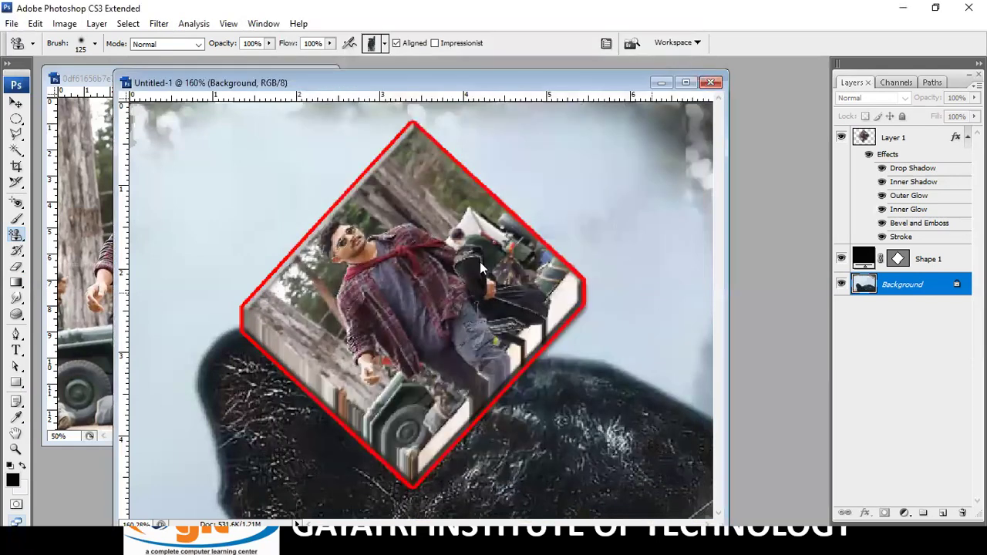
# - Define the portrait as a pattern named 'eq' and close the photo document
pyautogui.click(64, 24)
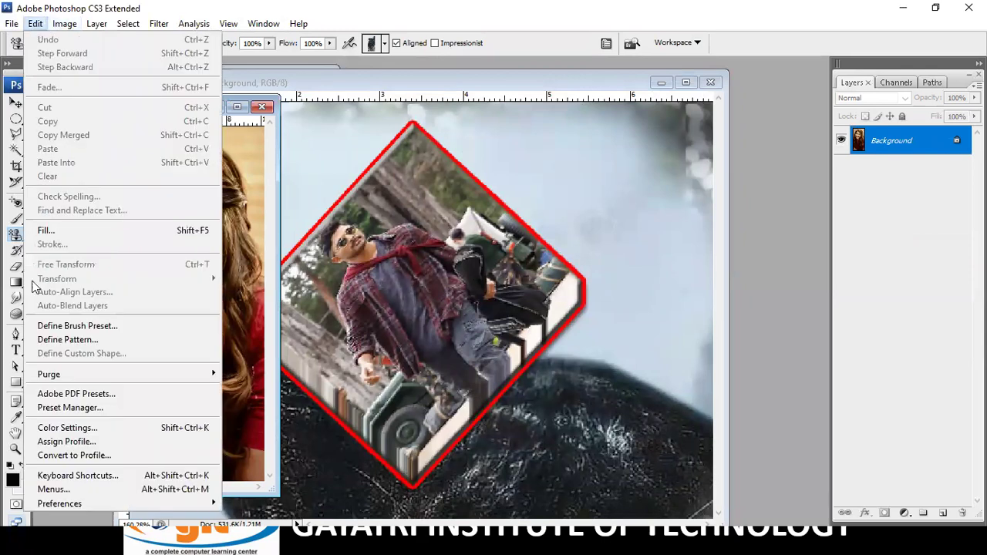
pyautogui.click(73, 346)
pyautogui.write('eq')
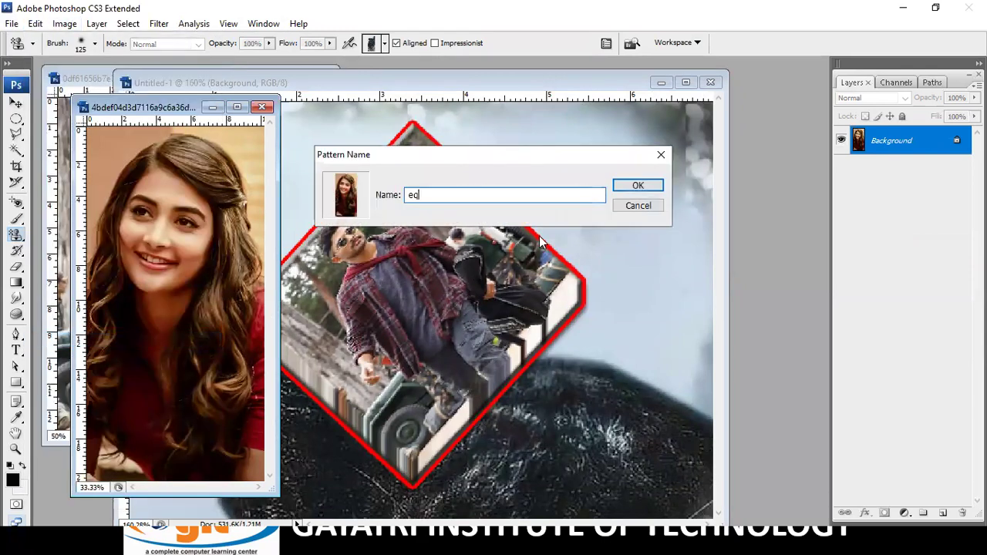
pyautogui.click(654, 187)
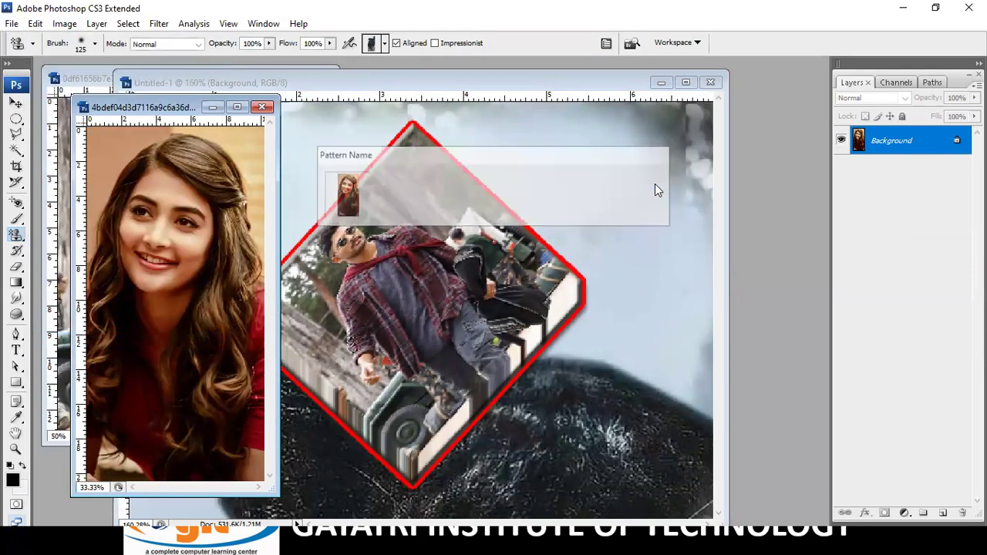
pyautogui.click(262, 107)
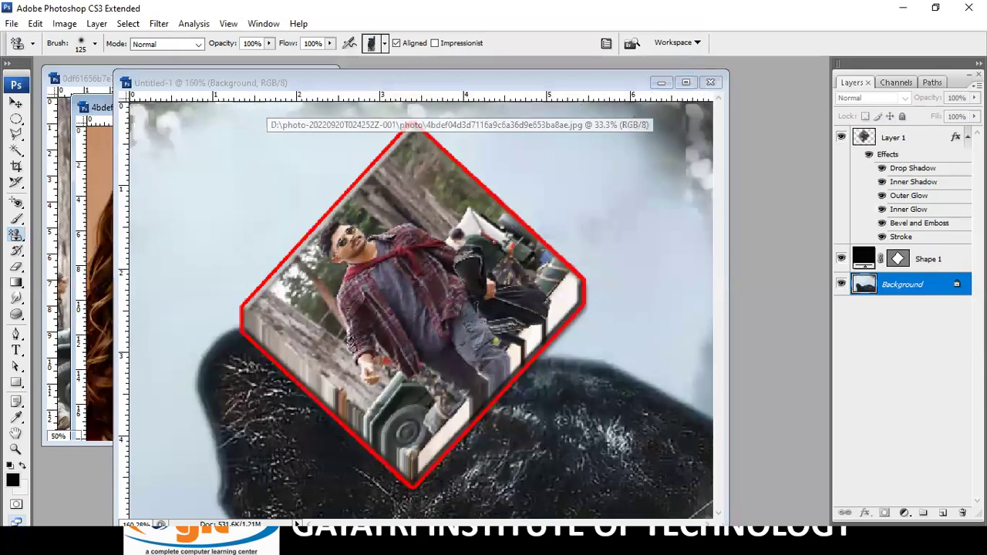
# - Select the new portrait pattern for the Pattern Stamp and paint it across the background
pyautogui.click(384, 43)
pyautogui.click(373, 121)
pyautogui.moveTo(158, 182)
pyautogui.mouseDown()
pyautogui.moveTo(558, 232)
pyautogui.moveTo(451, 455)
pyautogui.moveTo(529, 165)
pyautogui.moveTo(561, 440)
pyautogui.moveTo(176, 473)
pyautogui.mouseUp()
pyautogui.moveTo(193, 139); pyautogui.dragTo(656, 123)
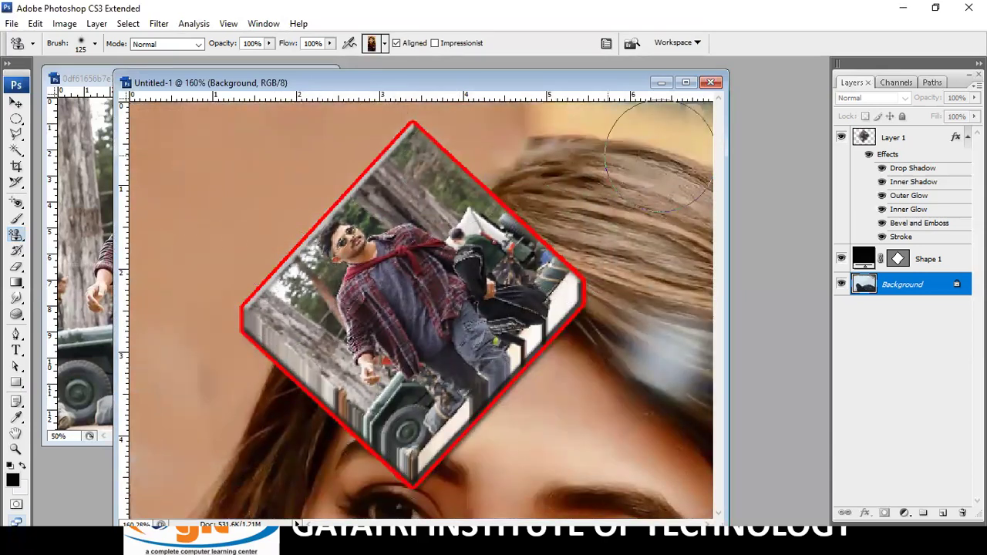
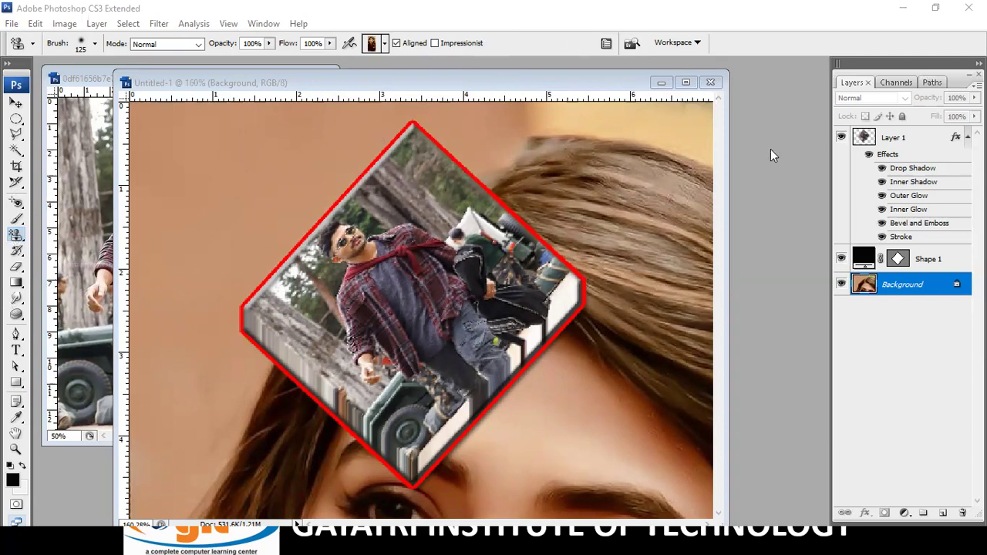
# - Open and dismiss the Open dialog and Clone Source panel, then nudge the document window
pyautogui.hotkey('ctrl', 'o')
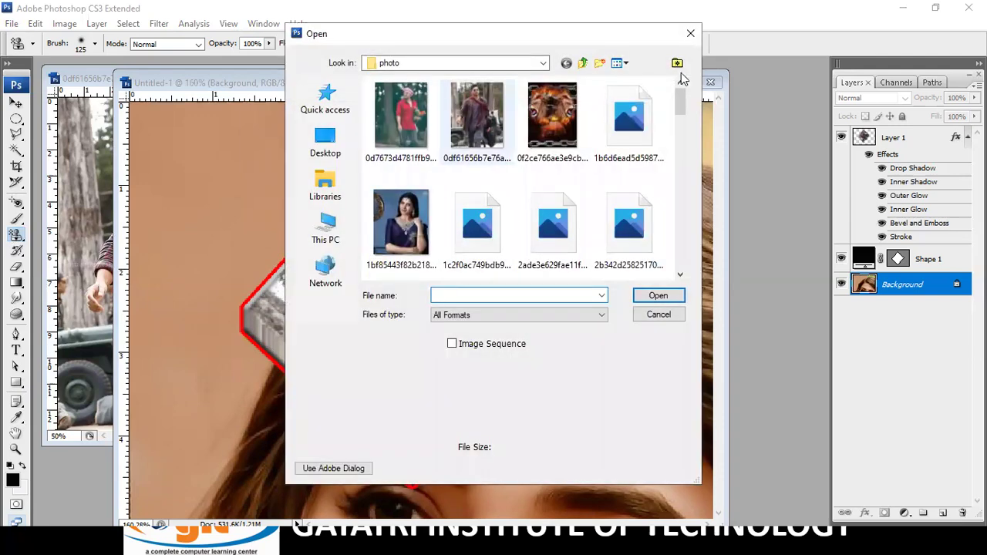
pyautogui.click(691, 33)
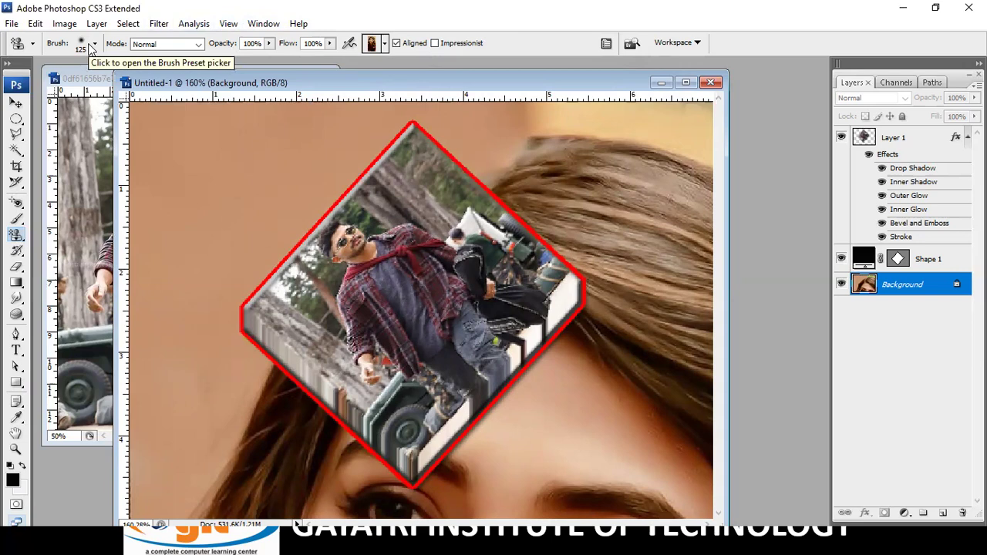
pyautogui.click(274, 30)
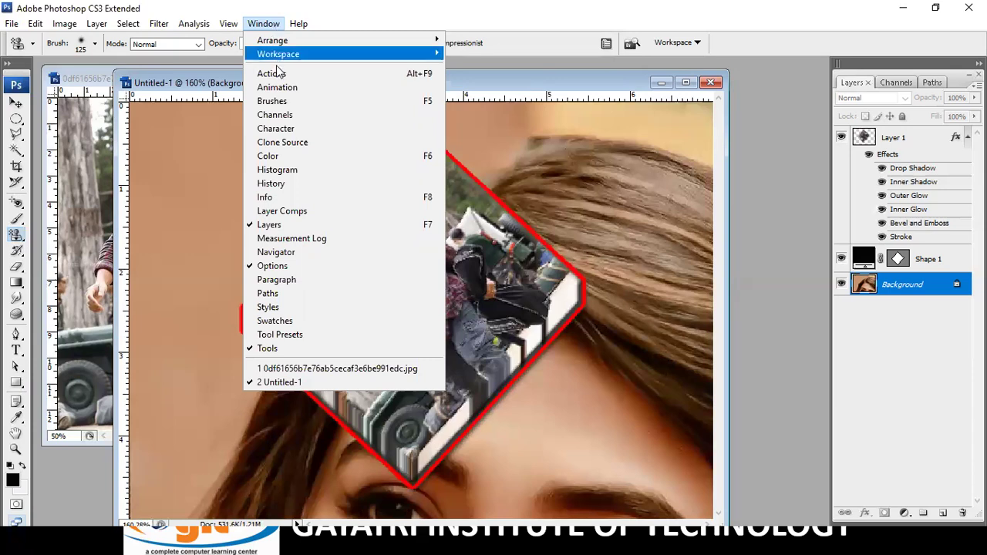
pyautogui.click(307, 143)
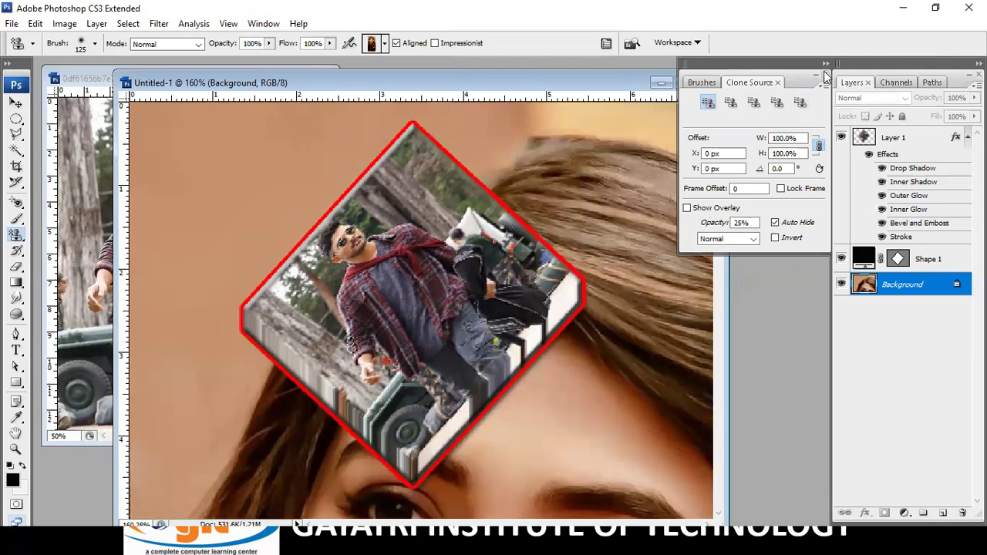
pyautogui.click(824, 71)
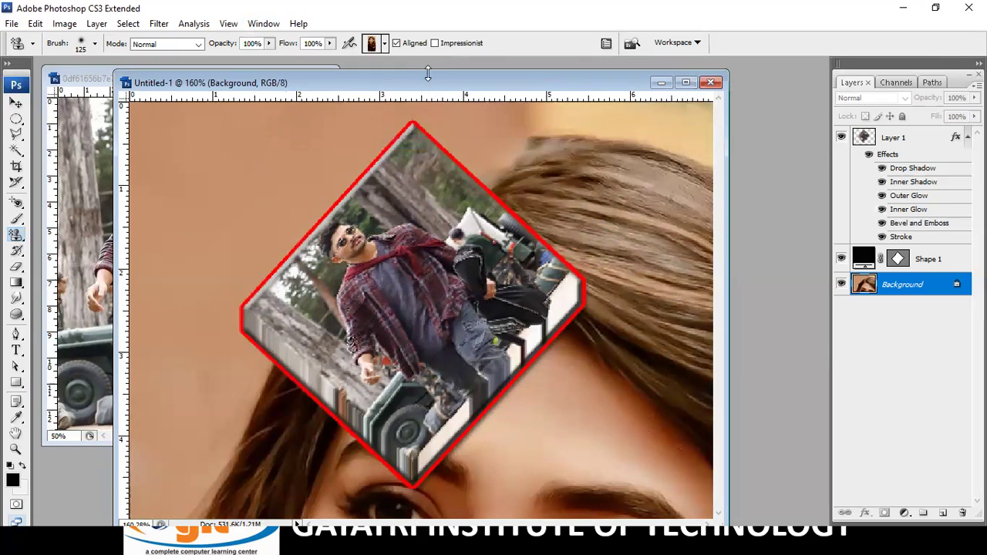
pyautogui.moveTo(400, 65); pyautogui.dragTo(373, 53)
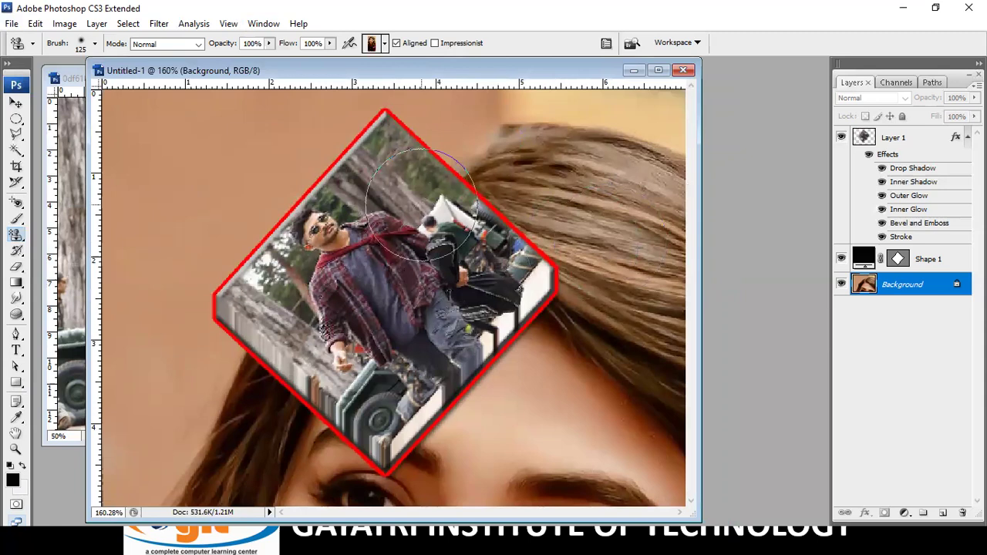
# - Save the composition to the Desktop as Untitled-1.psd with maximum compatibility
pyautogui.click(11, 23)
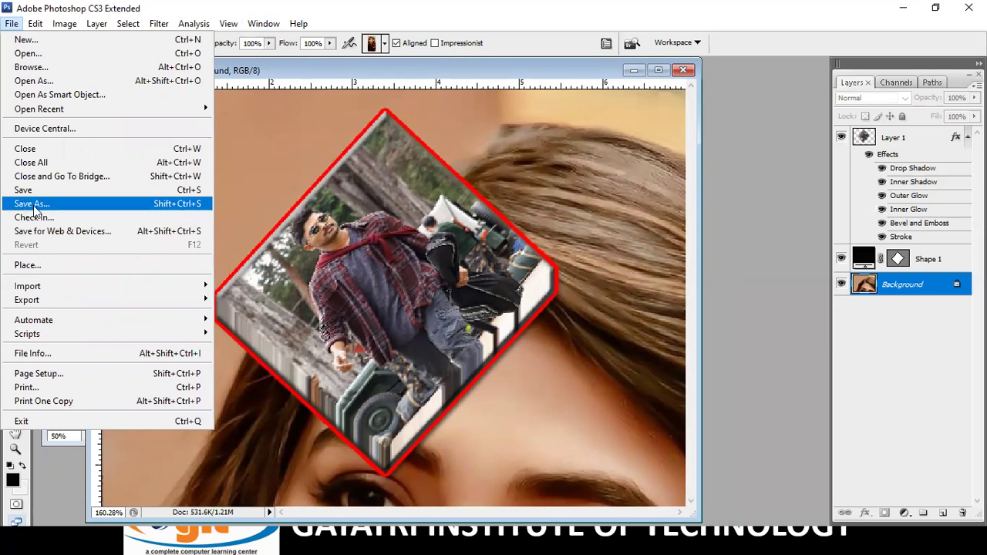
pyautogui.click(34, 205)
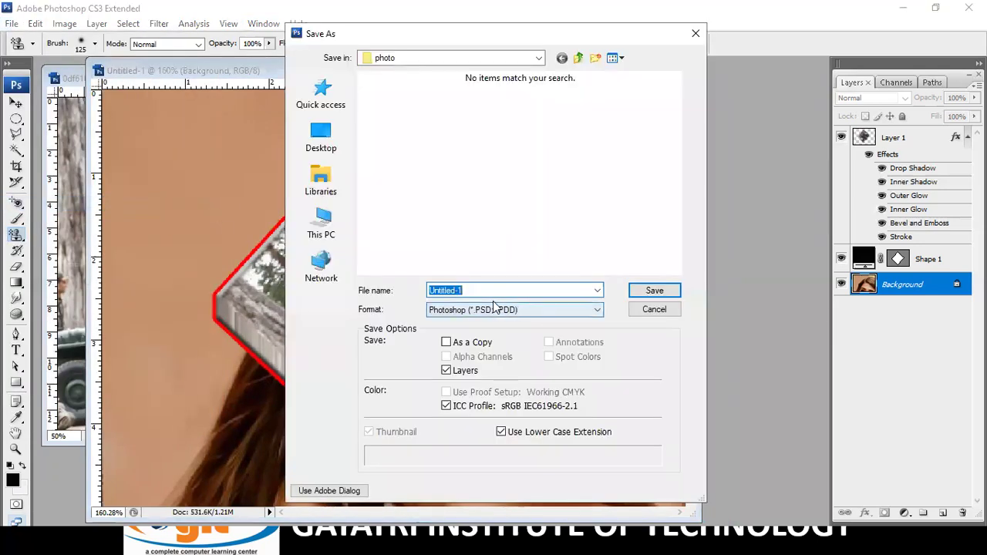
pyautogui.click(321, 135)
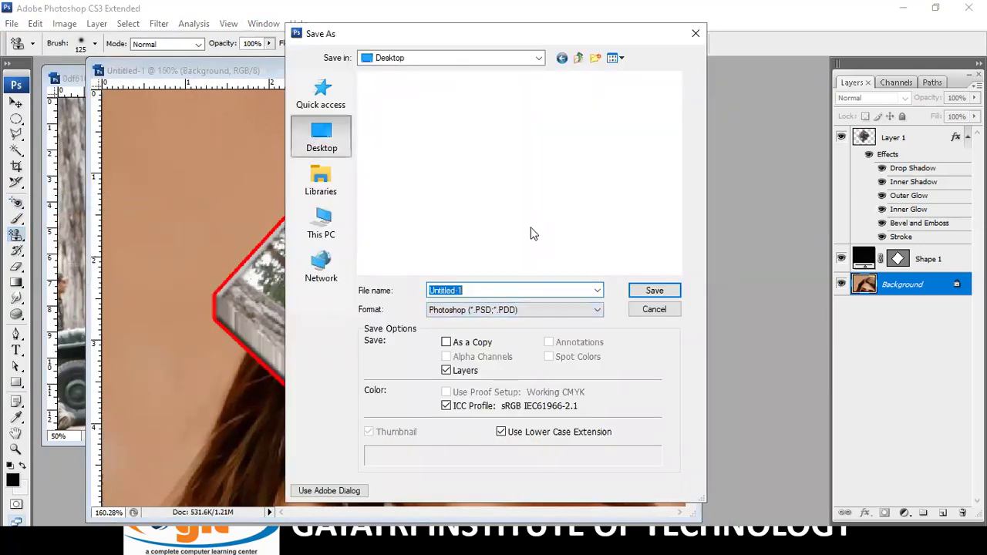
pyautogui.click(642, 289)
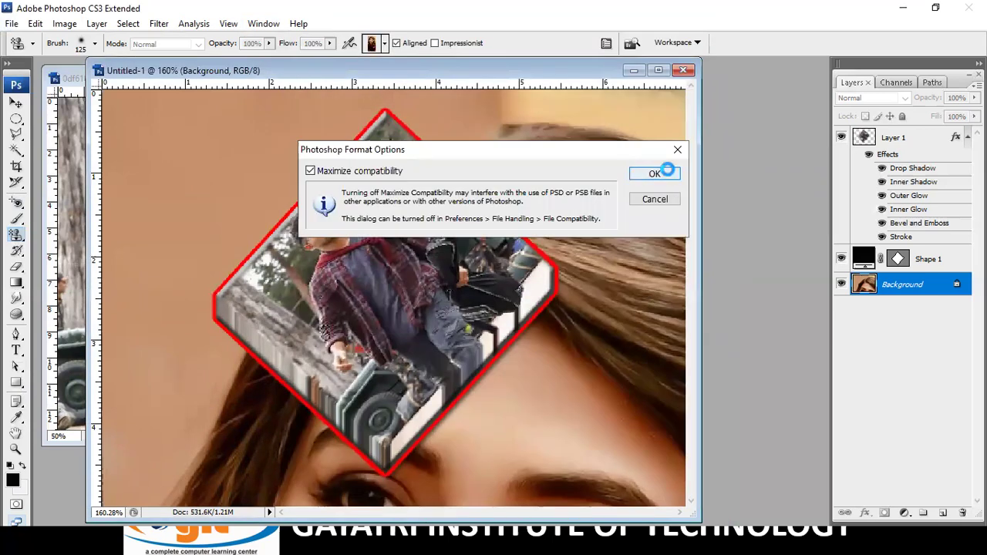
pyautogui.click(654, 173)
# - Save a JPEG copy named rg on the Desktop, accepting the quality settings
pyautogui.click(12, 23)
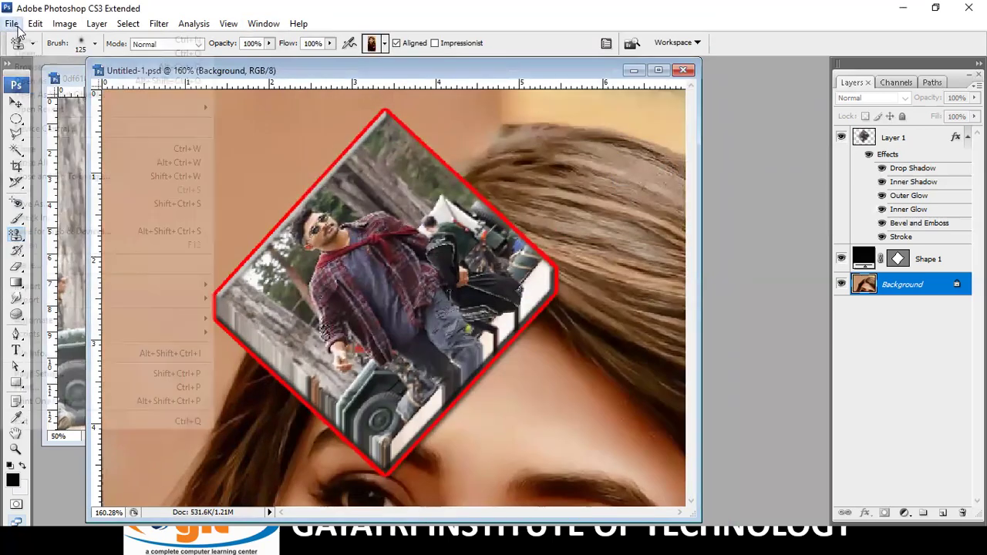
pyautogui.click(80, 205)
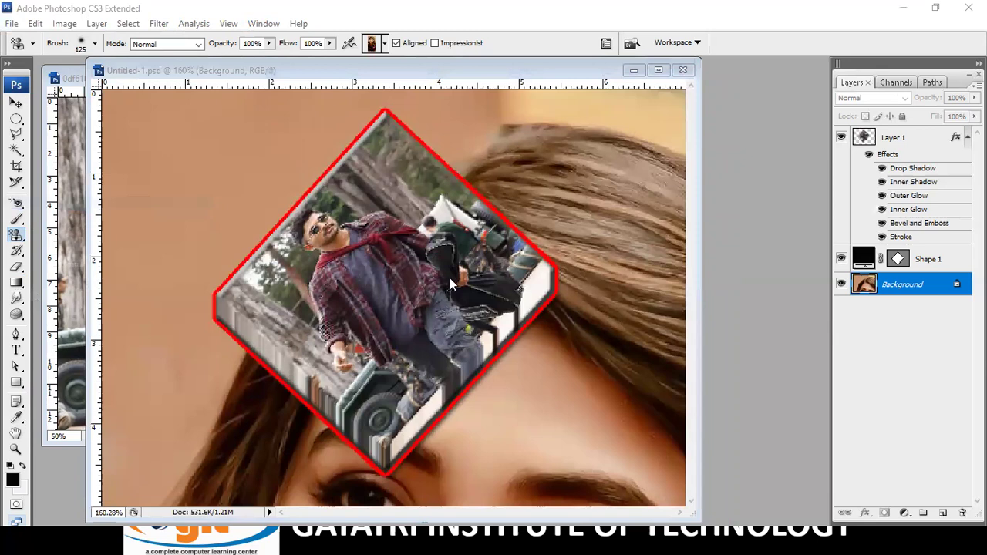
pyautogui.click(459, 309)
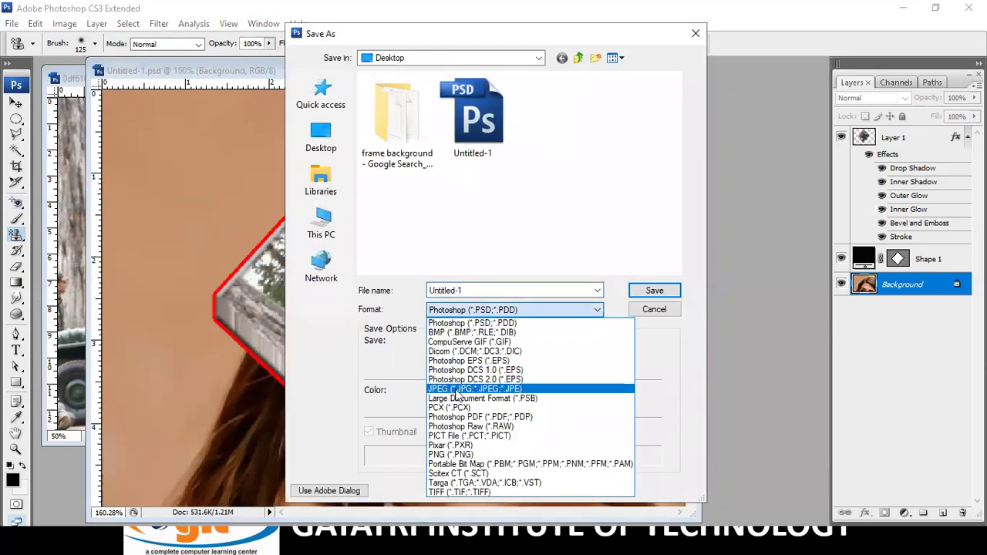
pyautogui.click(463, 377)
pyautogui.click(320, 137)
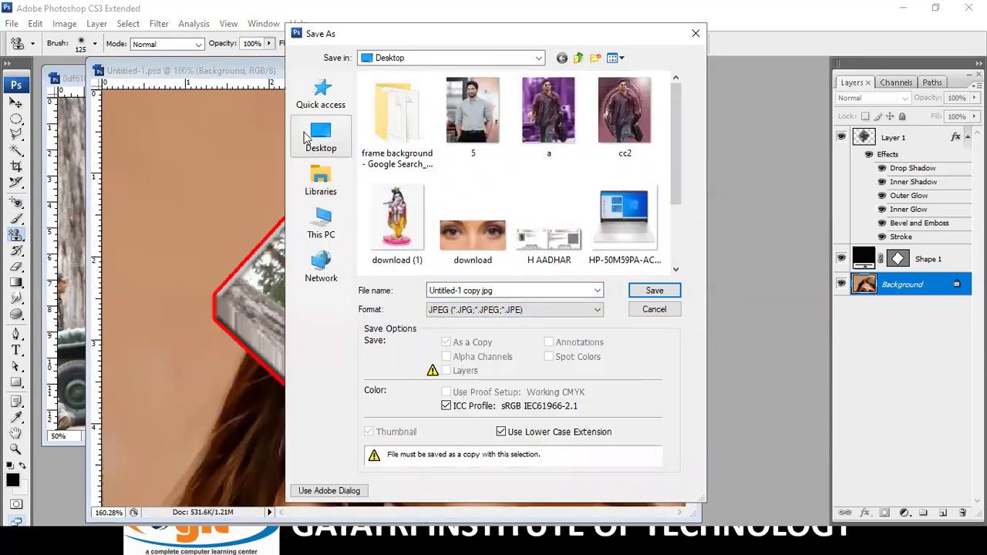
pyautogui.click(498, 290)
pyautogui.write('rg')
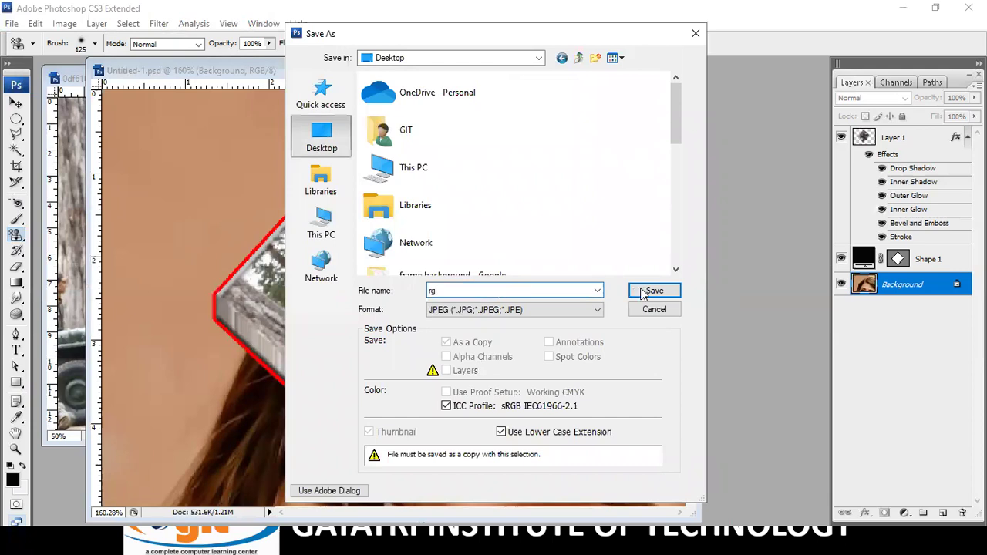
pyautogui.click(641, 291)
pyautogui.click(577, 136)
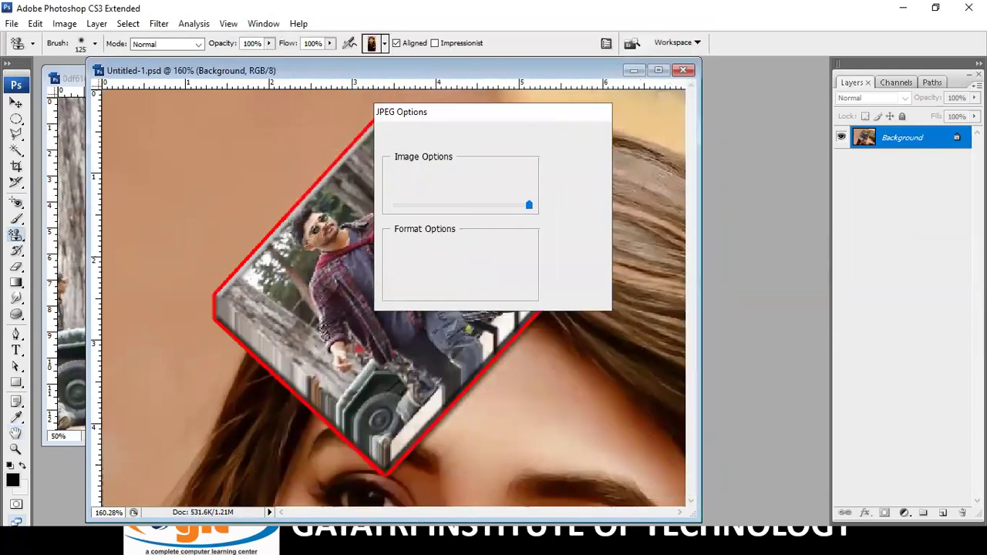
# - Close Untitled-1.psd, then centre the walking-man photo window and fit it to the screen
pyautogui.click(682, 70)
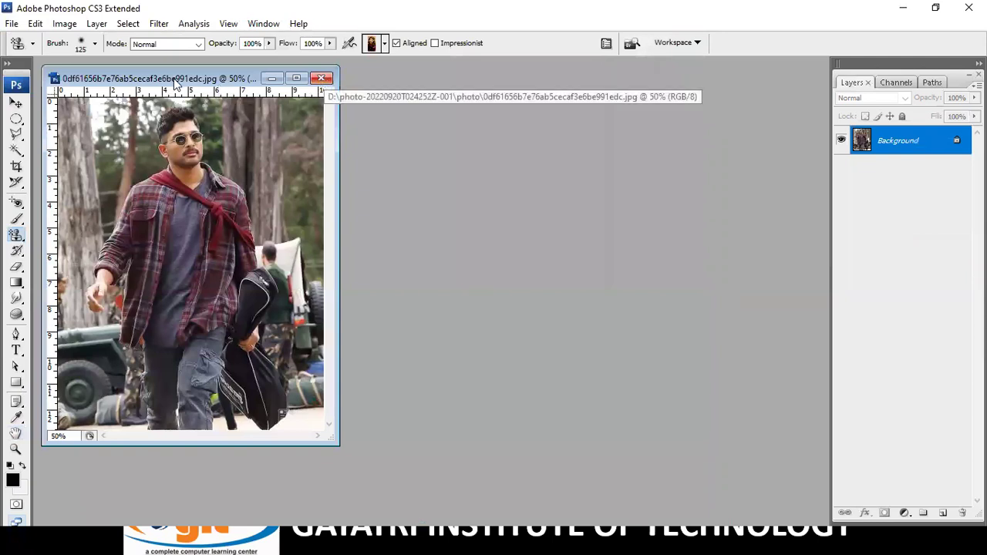
pyautogui.moveTo(174, 84); pyautogui.dragTo(421, 102)
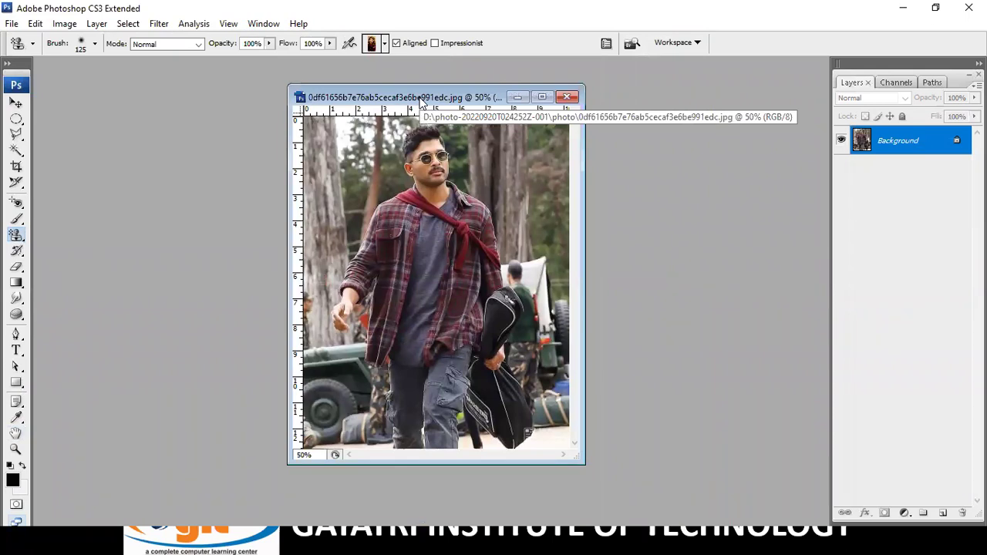
pyautogui.hotkey('ctrl', '0')
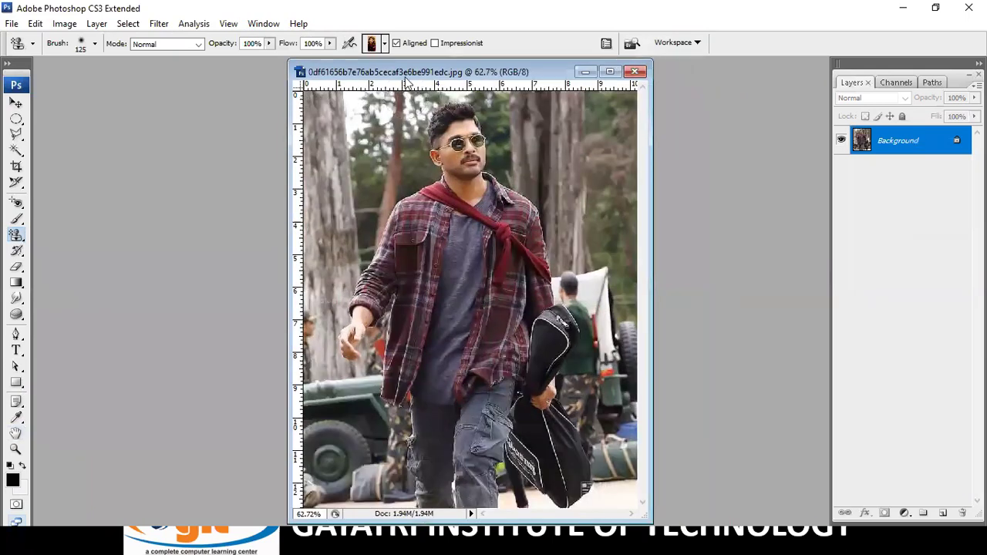
pyautogui.moveTo(407, 74); pyautogui.dragTo(336, 75)
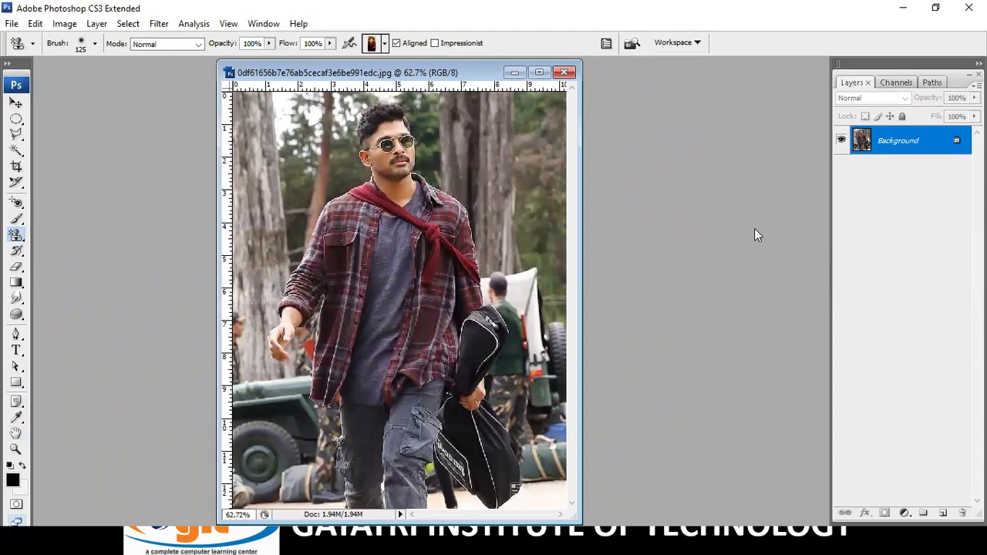
# - Add a new Layer 1 and fill it with solid black
pyautogui.hotkey('ctrl', 'shift', 'n')
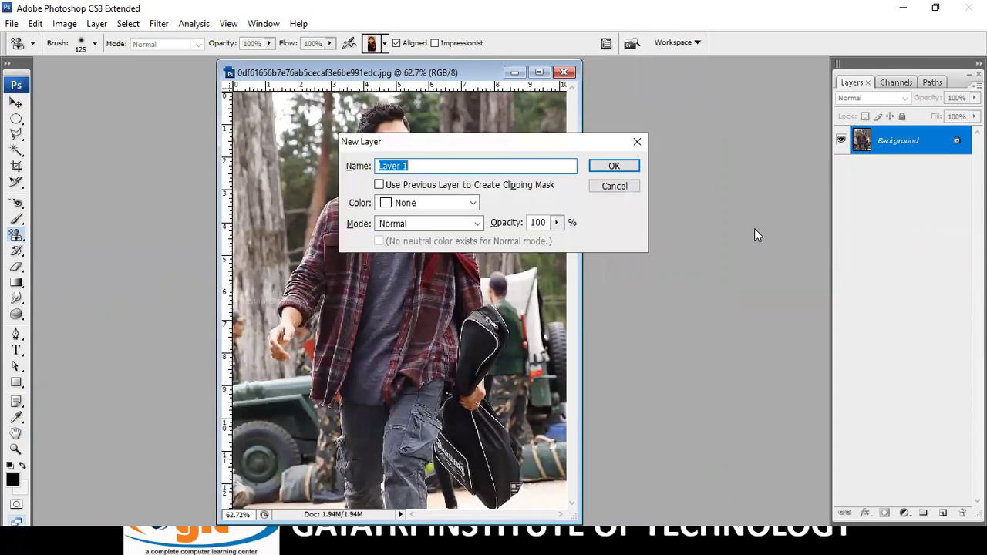
pyautogui.press('Return')
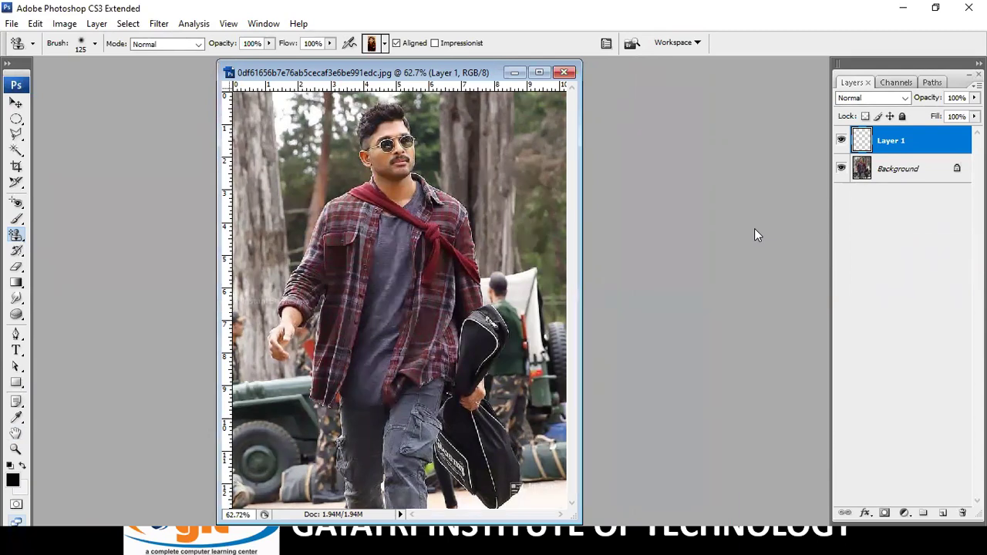
pyautogui.hotkey('alt', 'BackSpace')
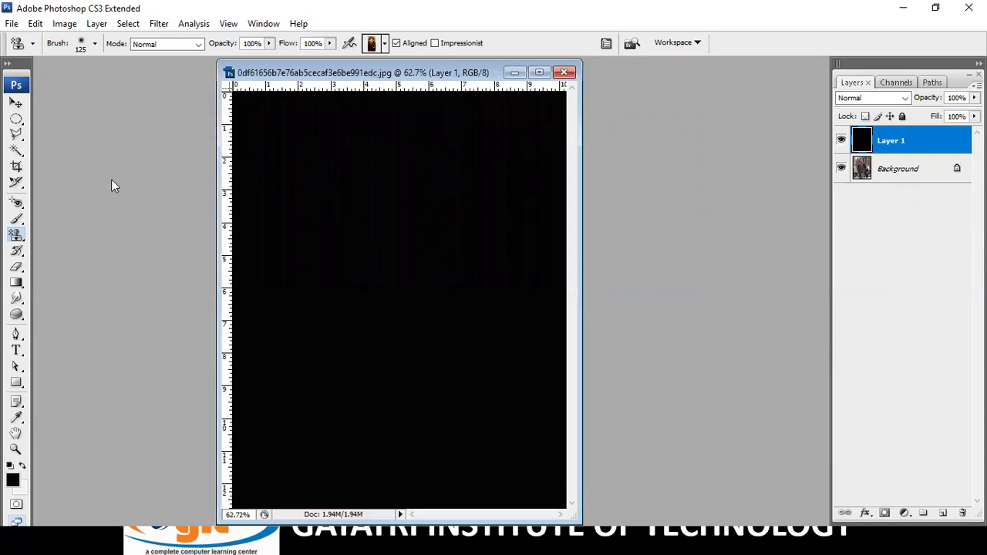
# - Add 150% Uniform, Monochromatic noise to Layer 1
pyautogui.click(166, 26)
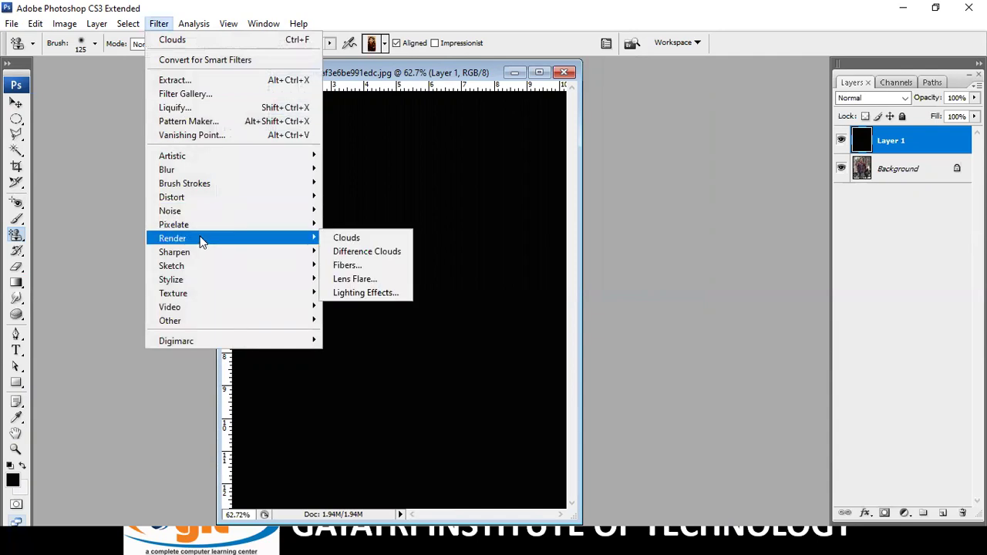
pyautogui.moveTo(171, 210)
pyautogui.click(356, 210)
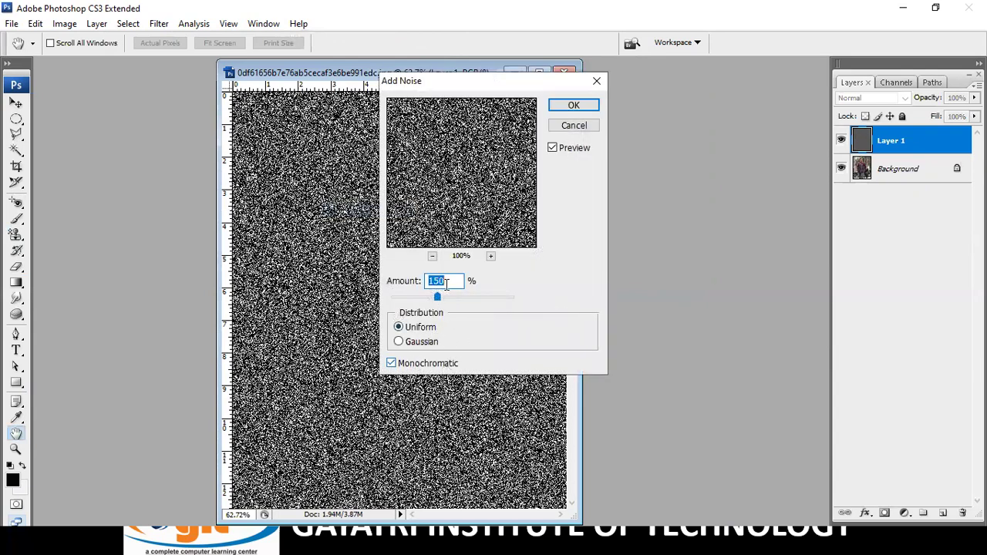
pyautogui.click(573, 105)
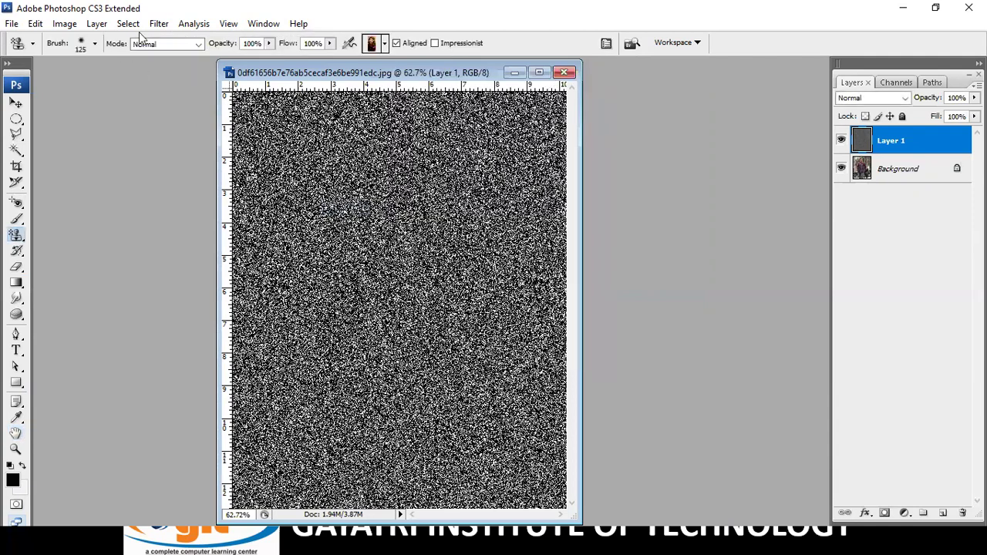
# - Soften the noise with a 0.5-pixel Gaussian blur
pyautogui.click(159, 23)
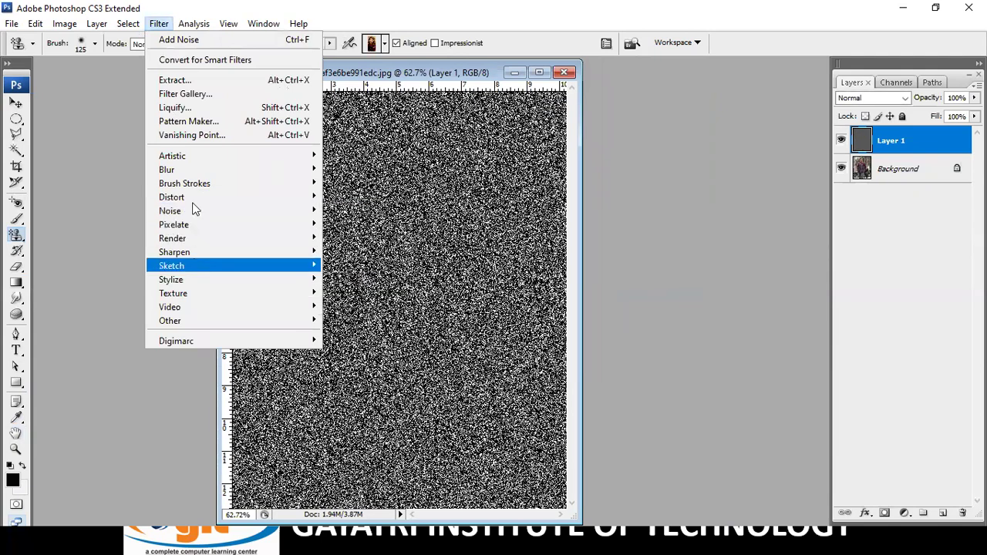
pyautogui.moveTo(167, 169)
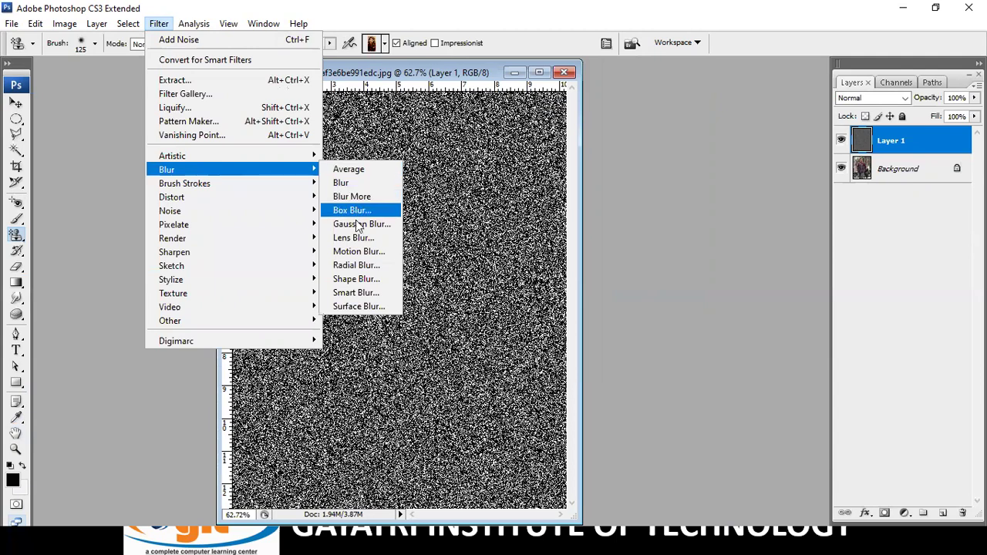
pyautogui.click(356, 223)
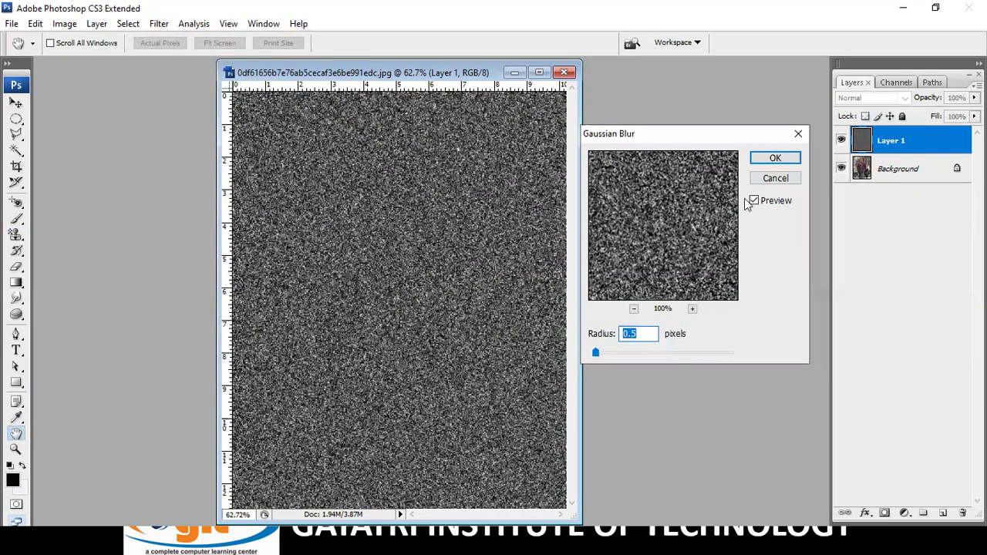
pyautogui.click(775, 159)
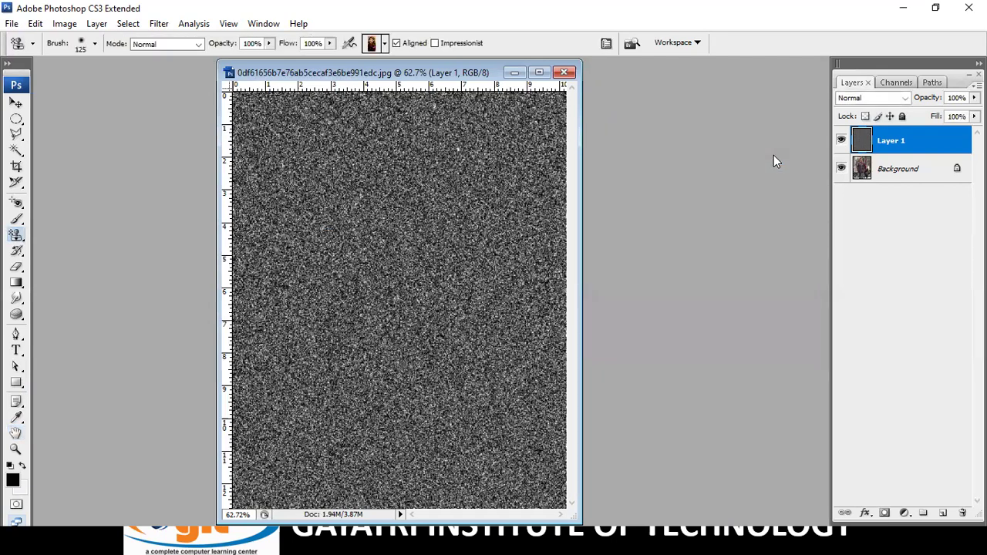
pyautogui.click(169, 28)
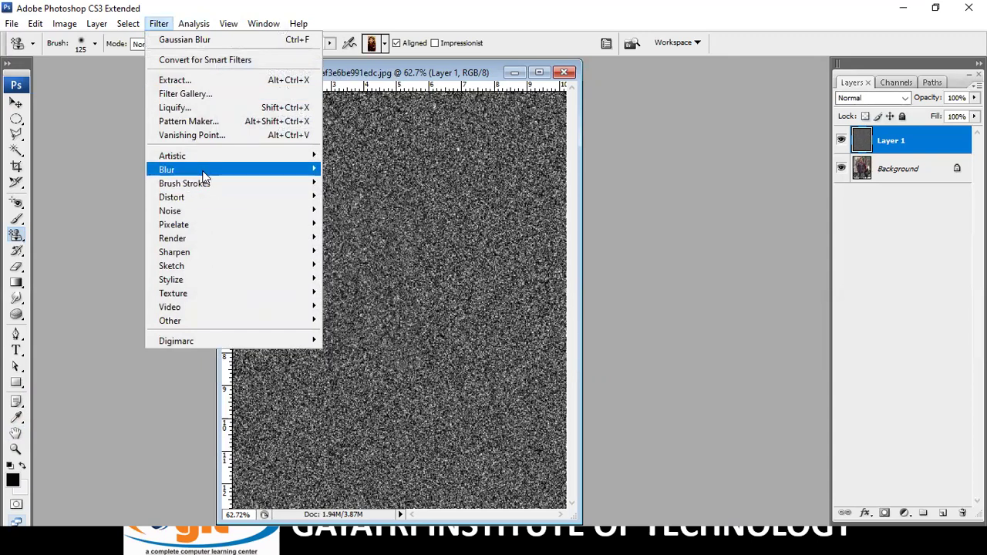
pyautogui.moveTo(200, 183)
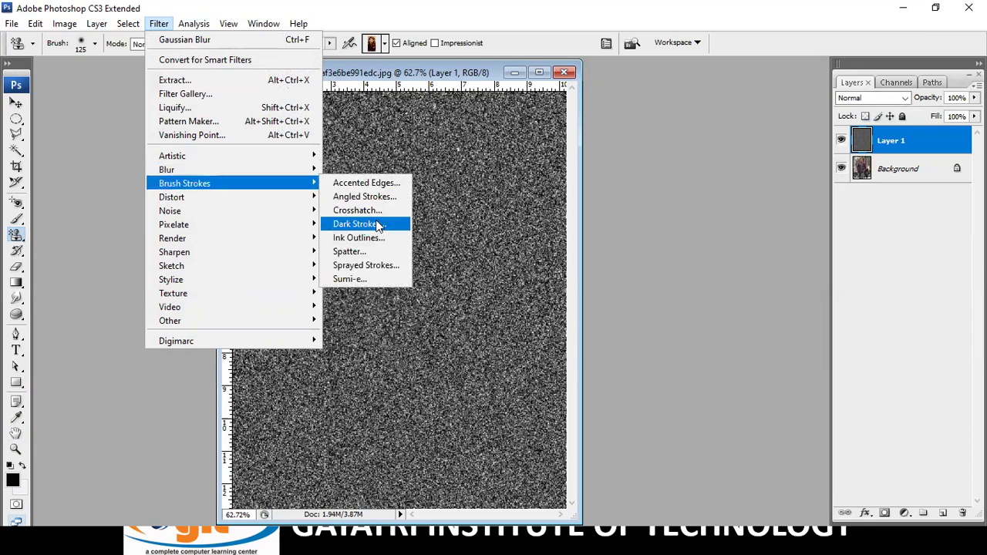
pyautogui.click(672, 178)
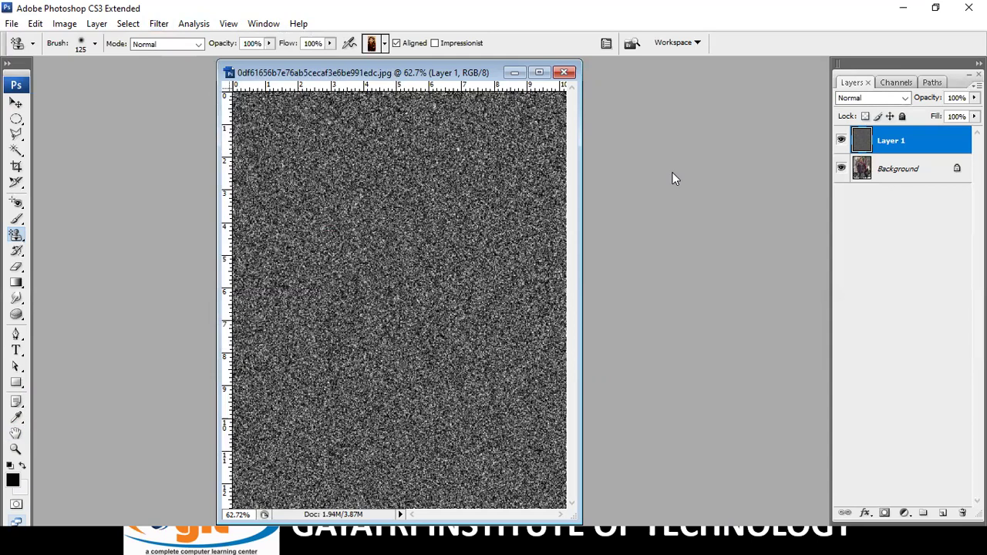
# - Free-transform the noise layer, stretching it larger than the canvas
pyautogui.hotkey('ctrl', 't')
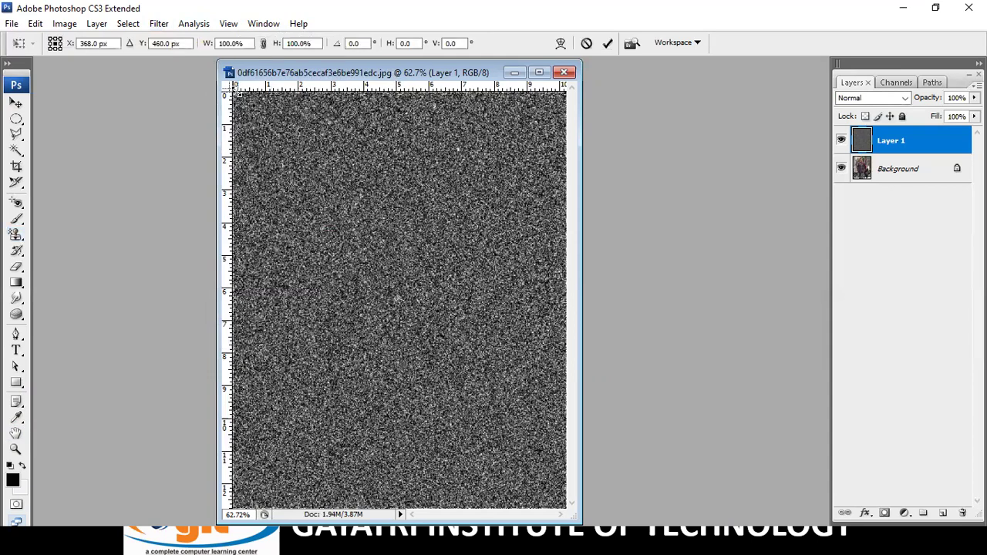
pyautogui.click(539, 71)
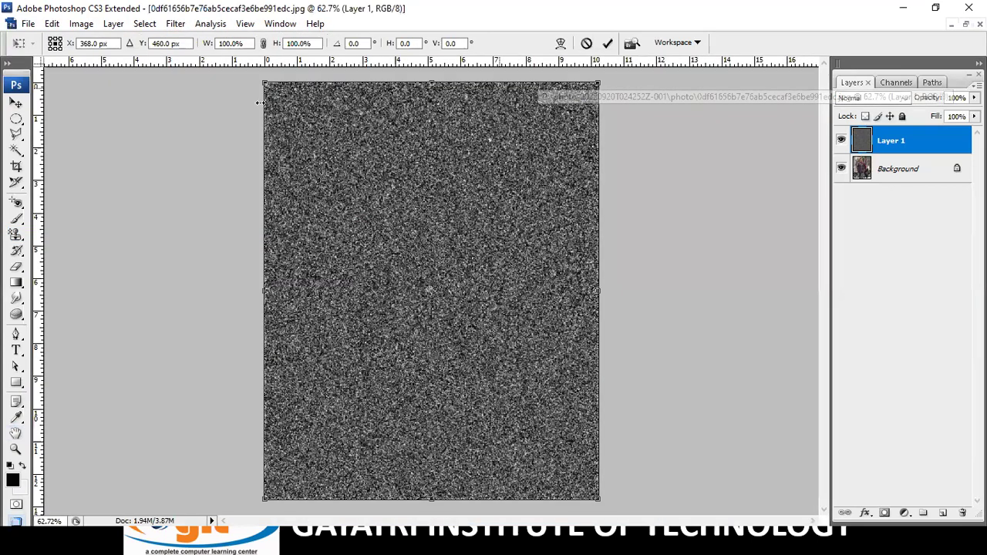
pyautogui.moveTo(264, 82); pyautogui.dragTo(246, 70)
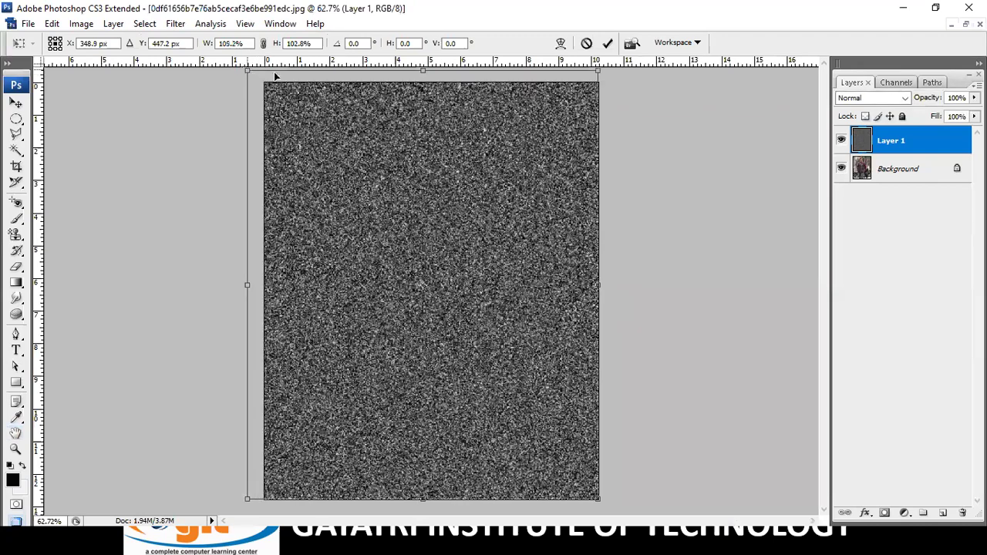
pyautogui.moveTo(598, 70); pyautogui.dragTo(664, 71)
pyautogui.moveTo(246, 498); pyautogui.dragTo(236, 521)
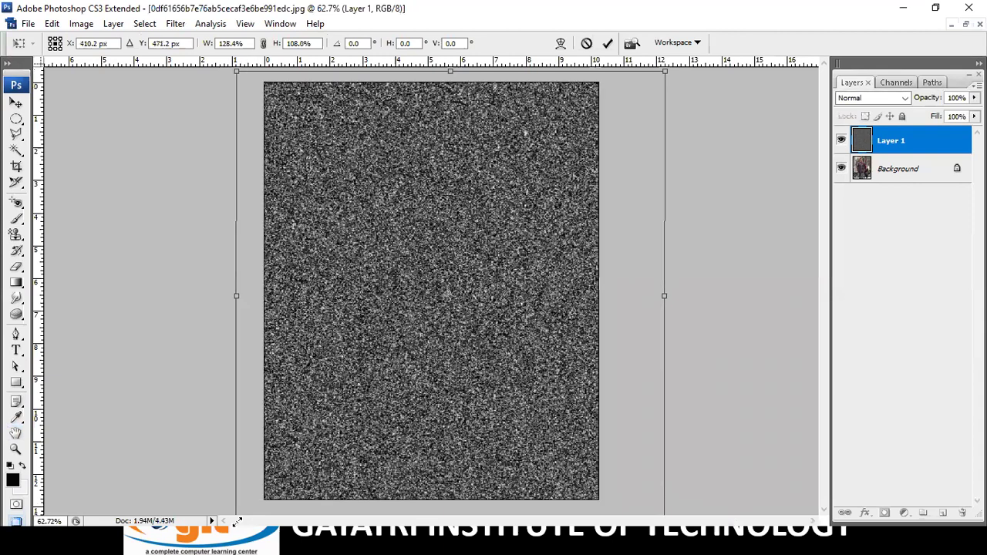
pyautogui.click(608, 43)
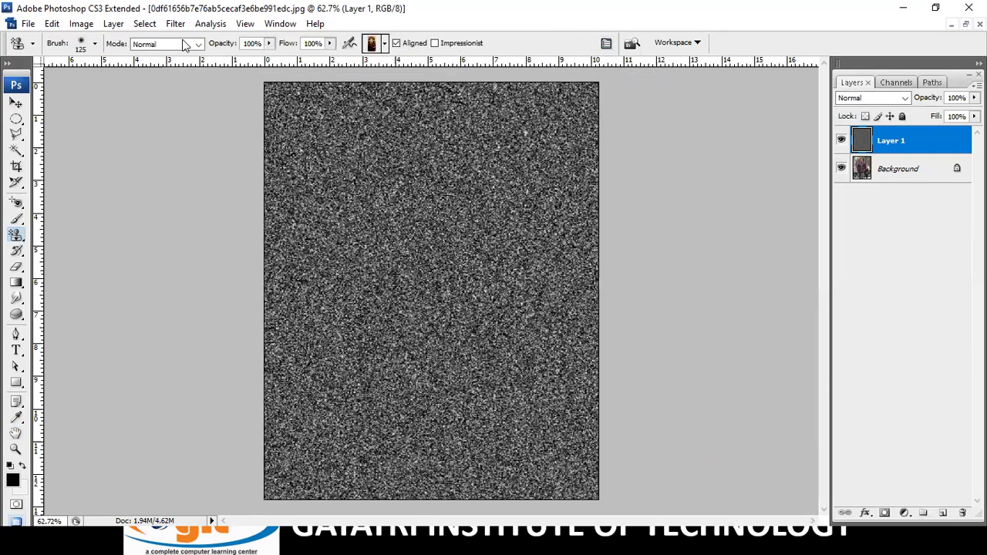
# - Apply a Motion Blur at angle 60, distance 50 to the noise
pyautogui.click(176, 24)
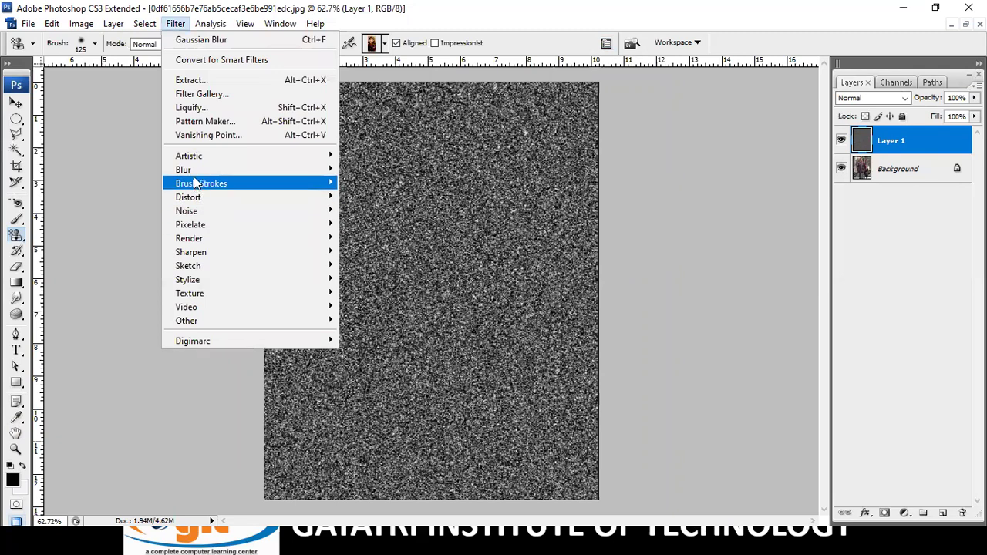
pyautogui.moveTo(184, 169)
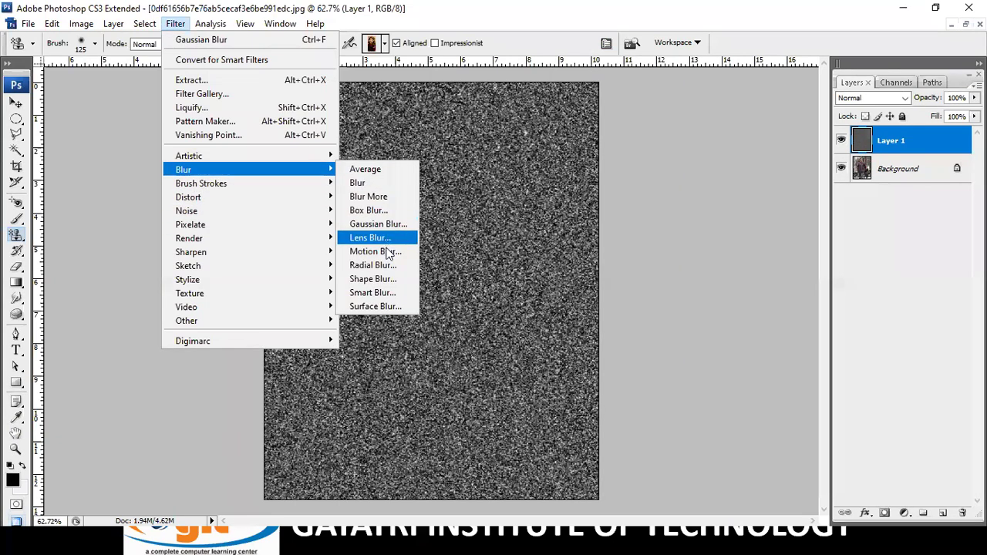
pyautogui.click(387, 253)
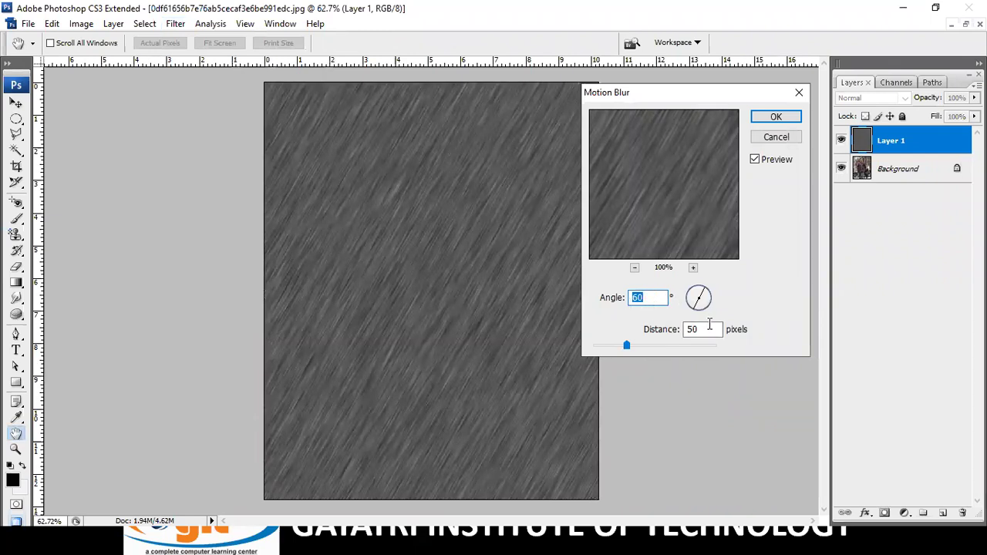
pyautogui.click(781, 117)
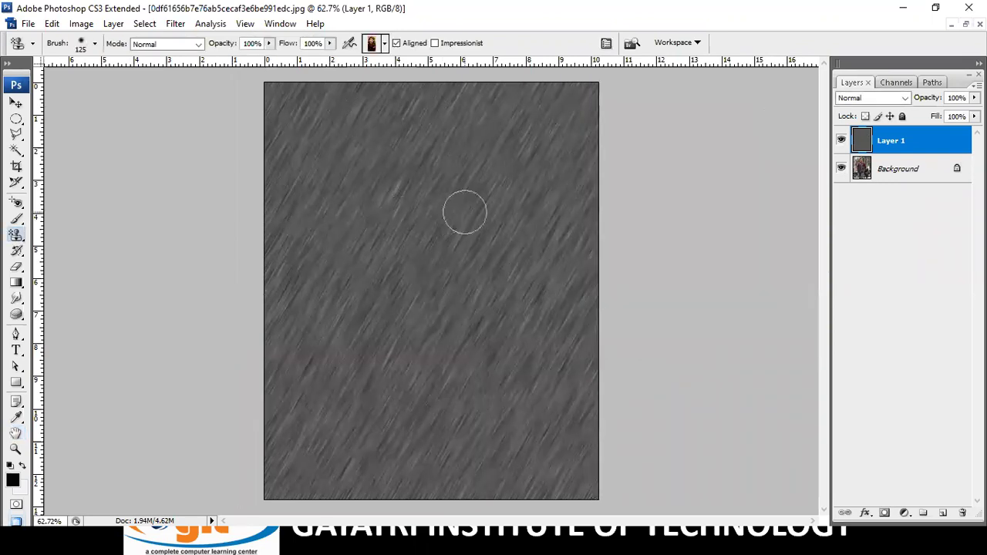
# - Set Layer 1's blend mode to Screen
pyautogui.click(907, 101)
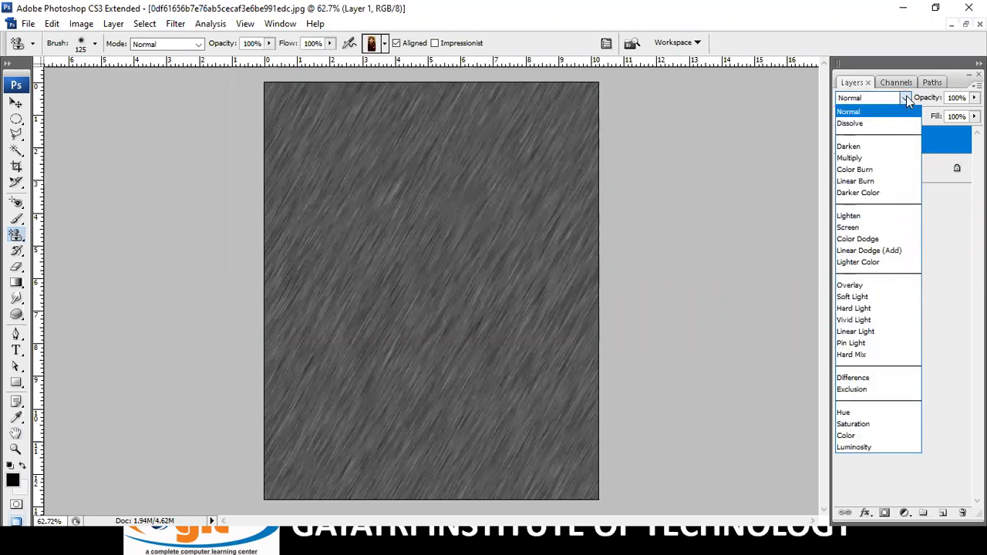
pyautogui.click(868, 228)
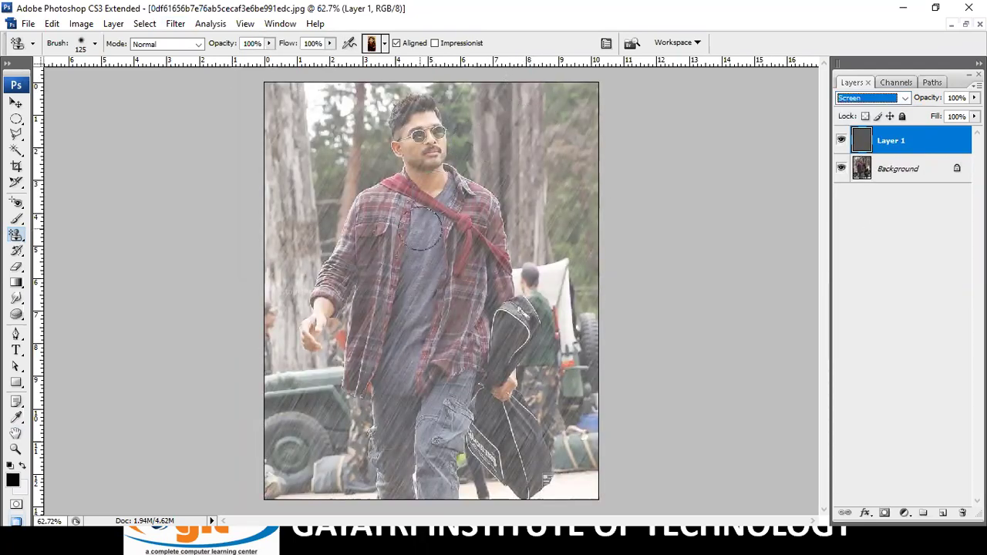
pyautogui.hotkey('alt', 'w')
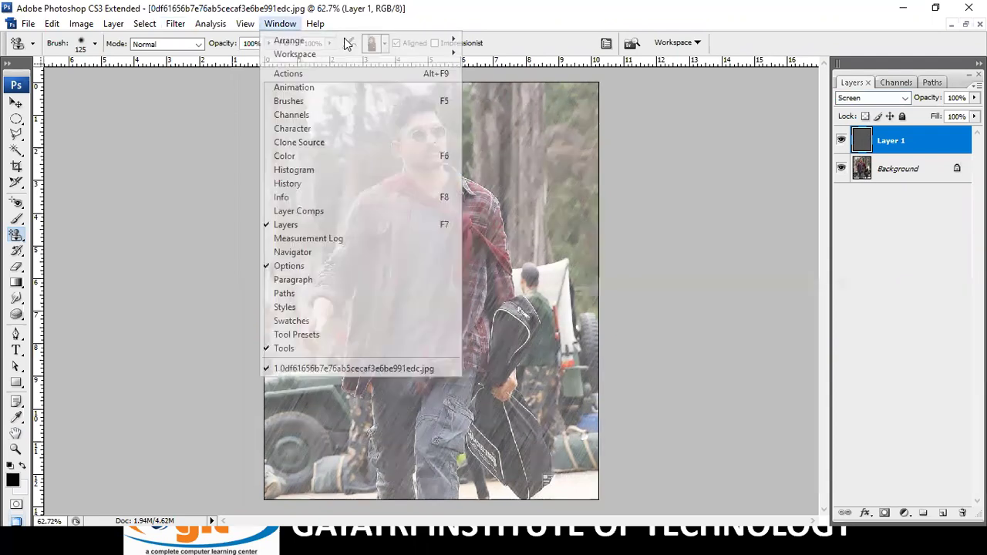
# - Show the Animation panel and add frames, nudging the rain streaks slightly in each
pyautogui.click(312, 89)
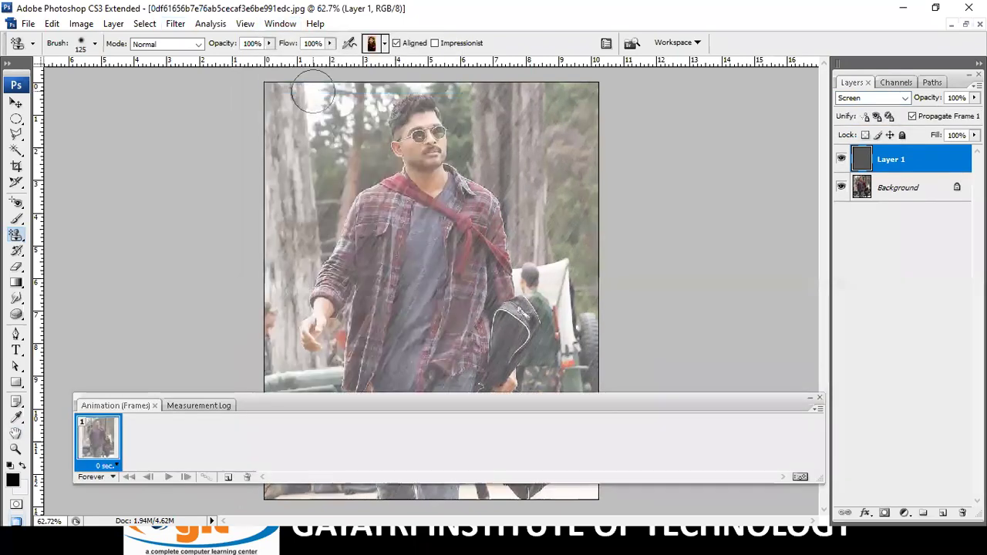
pyautogui.click(227, 478)
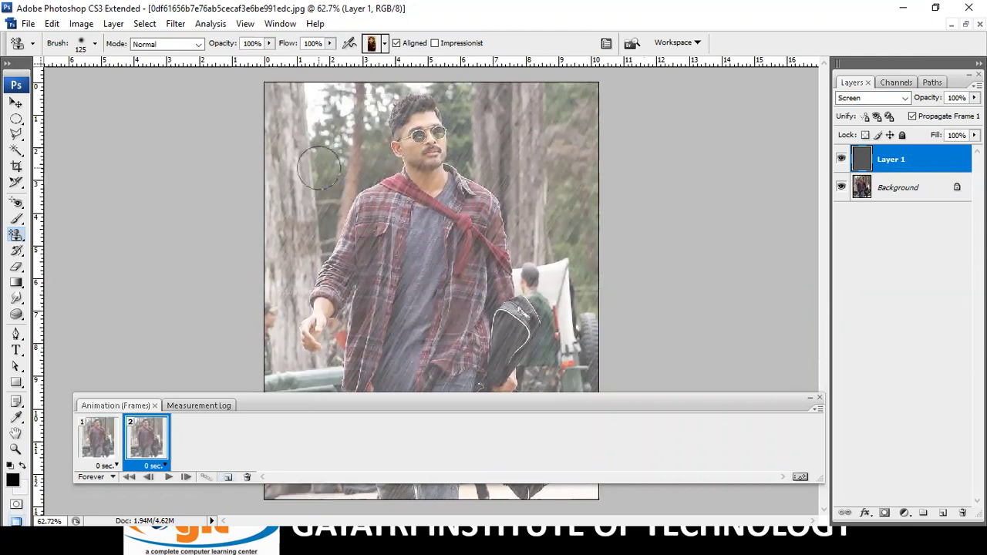
pyautogui.click(16, 102)
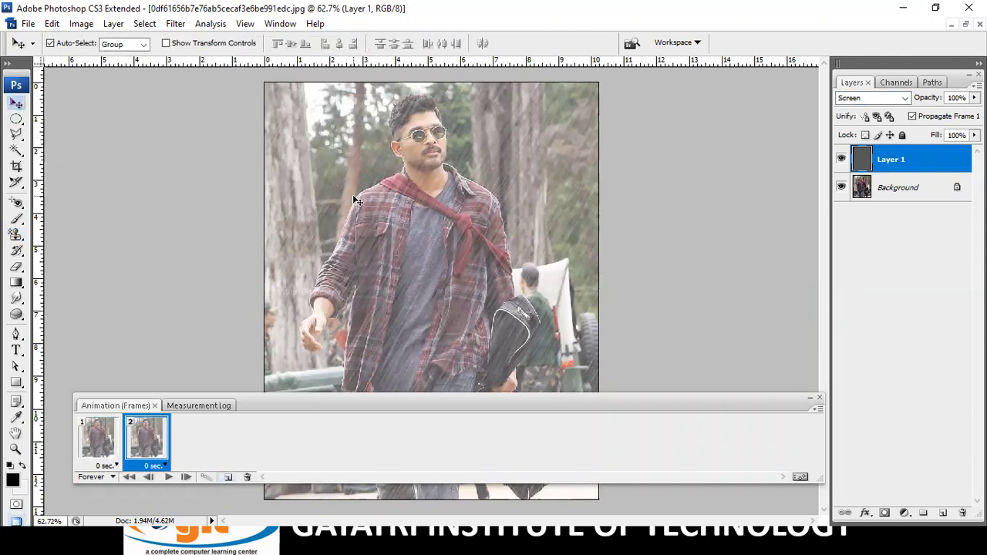
pyautogui.moveTo(353, 196); pyautogui.dragTo(357, 199)
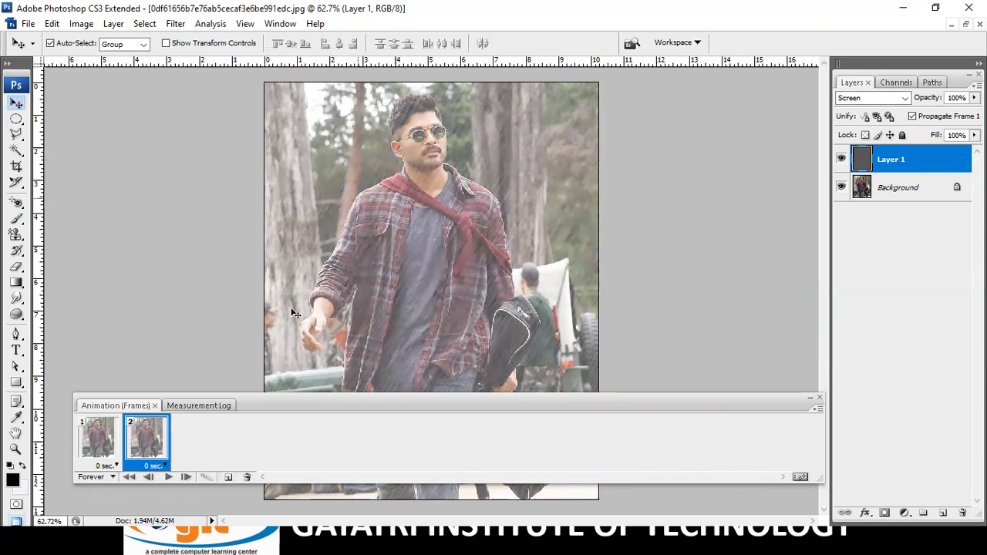
pyautogui.click(227, 478)
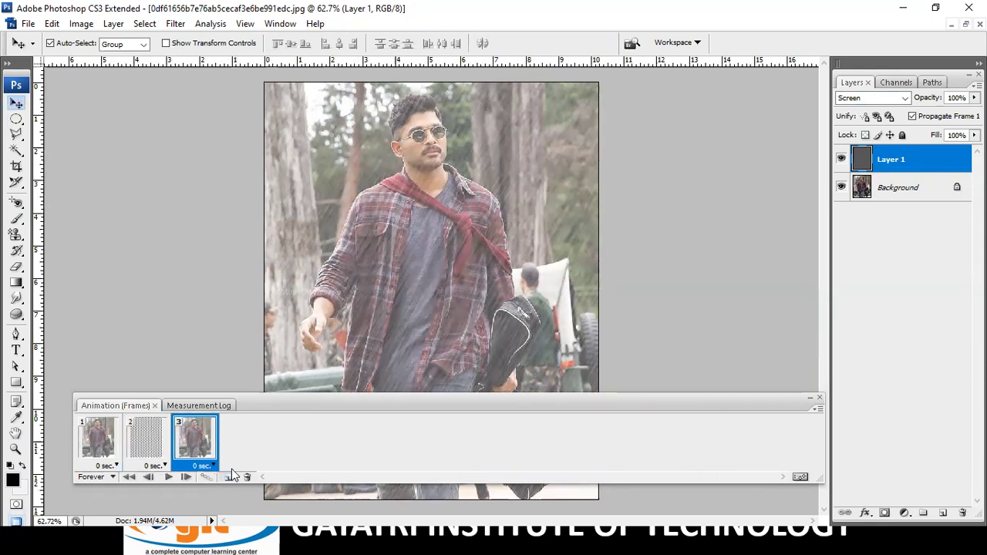
pyautogui.moveTo(351, 271); pyautogui.dragTo(355, 274)
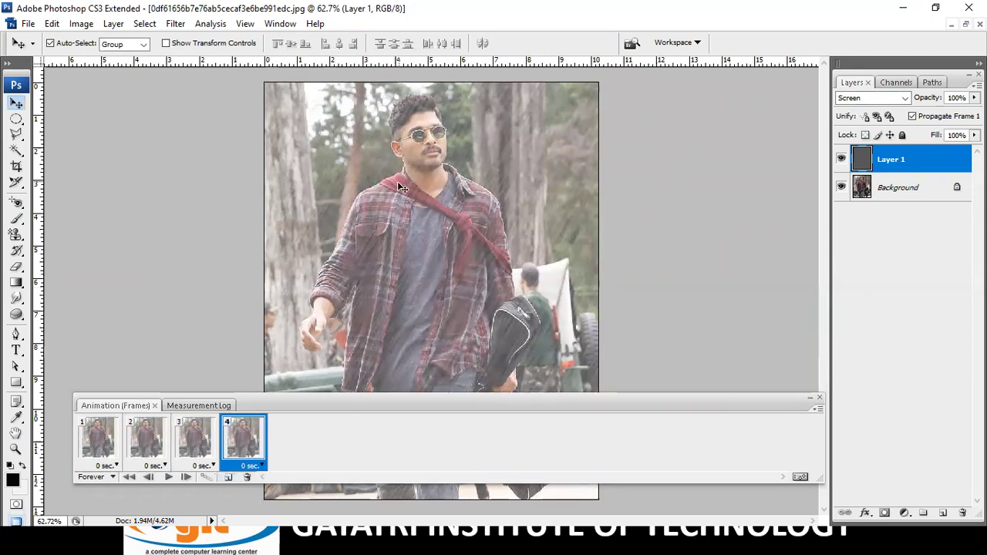
# - Add the remaining frames up to six with shifted rain, then play and stop the preview
pyautogui.click(226, 478)
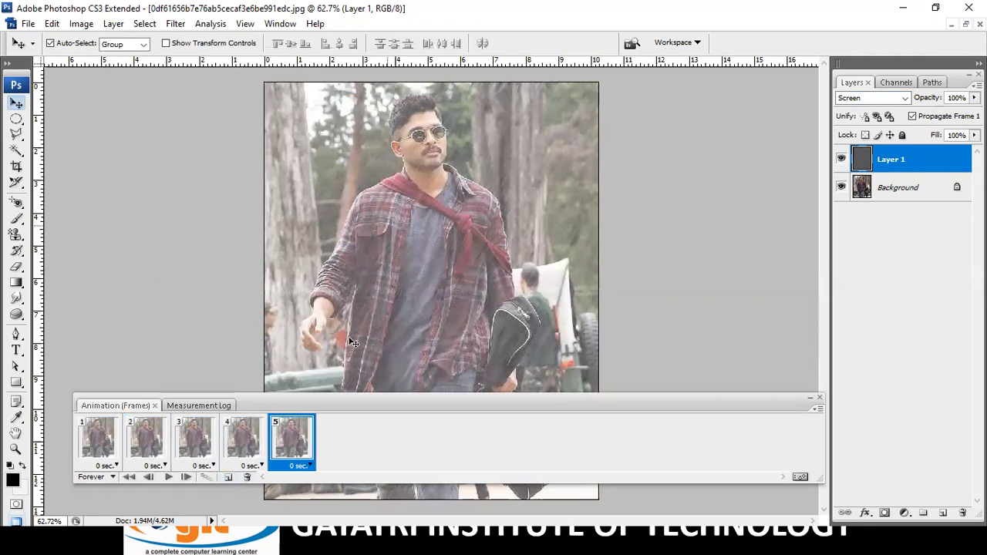
pyautogui.click(227, 478)
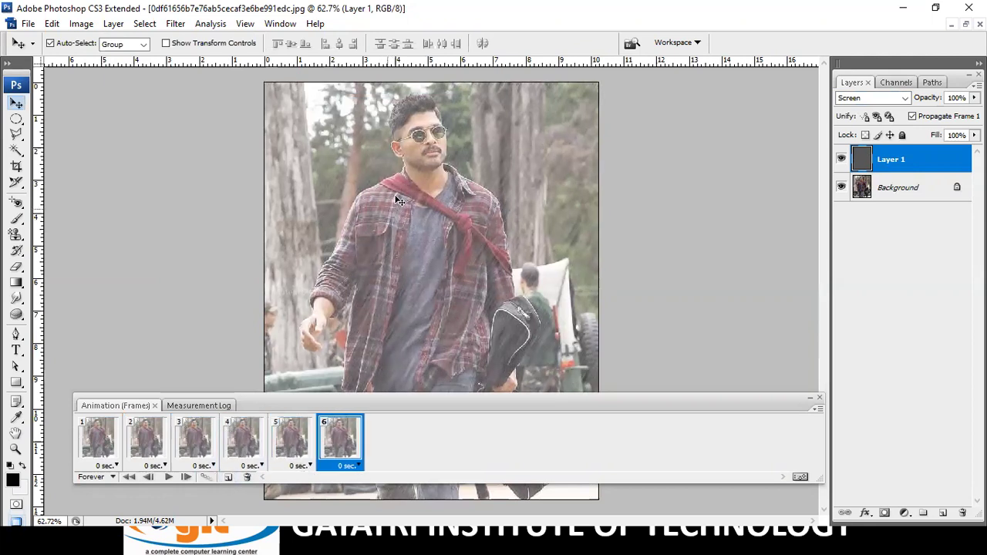
pyautogui.moveTo(397, 232); pyautogui.dragTo(390, 228)
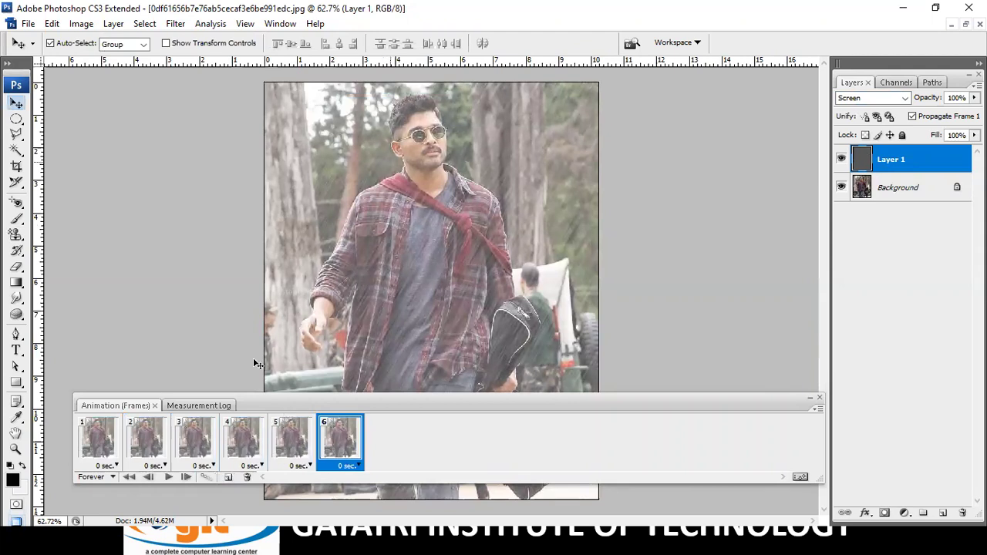
pyautogui.click(165, 479)
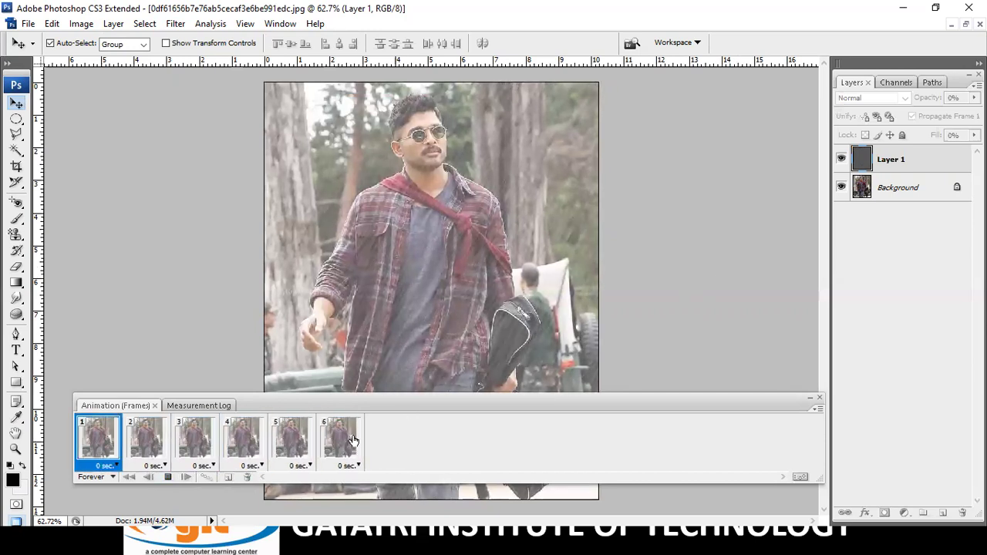
pyautogui.click(167, 478)
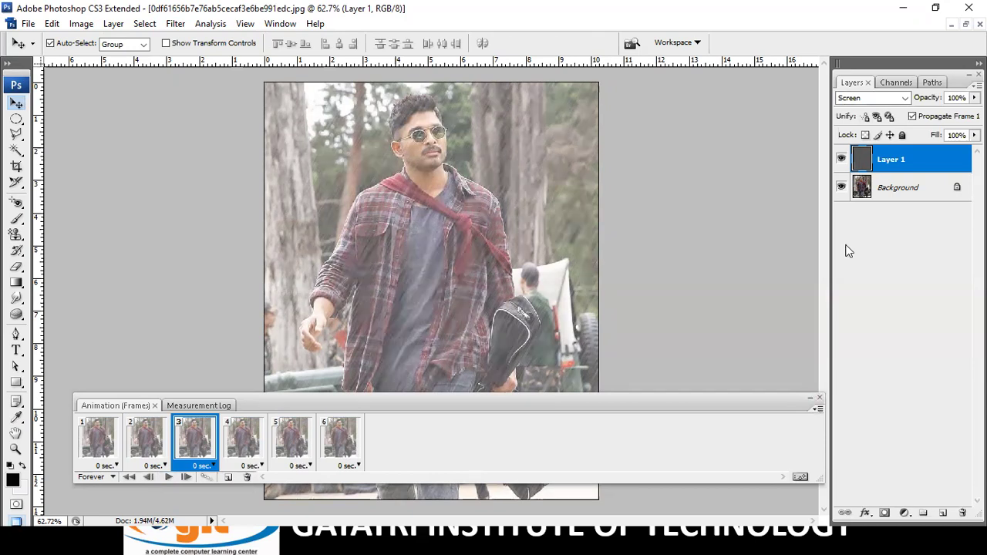
# - Open the Save As dialog, check the format list, and cancel it
pyautogui.click(27, 23)
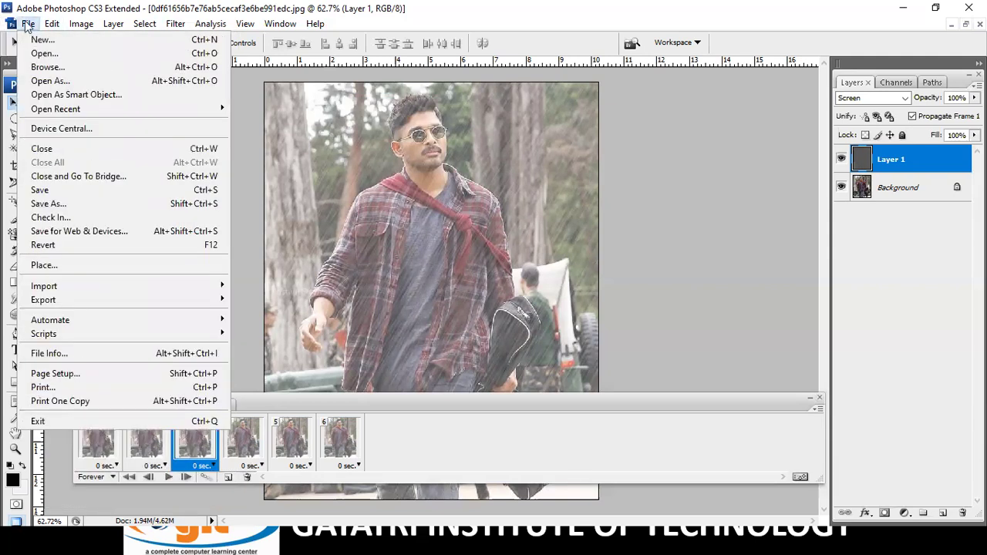
pyautogui.click(61, 204)
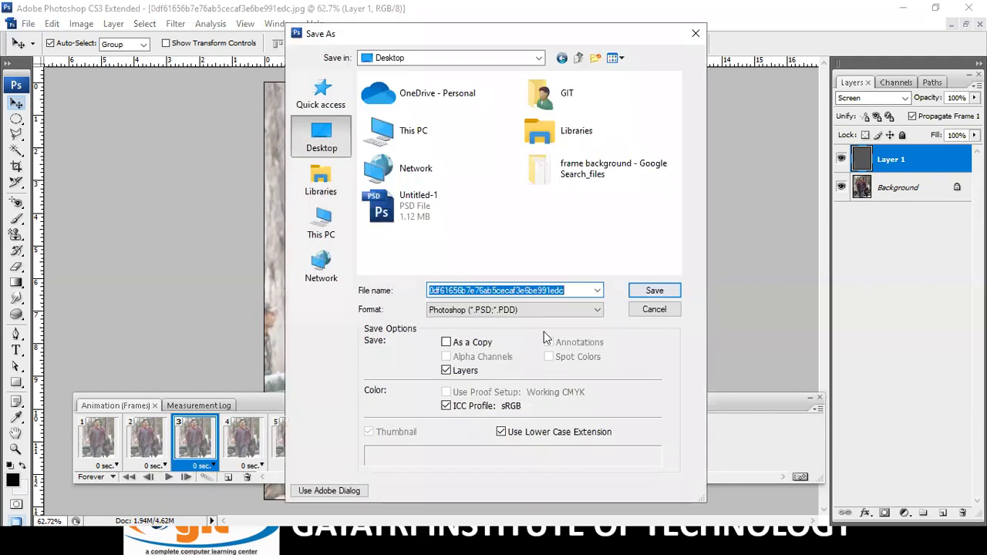
pyautogui.click(527, 309)
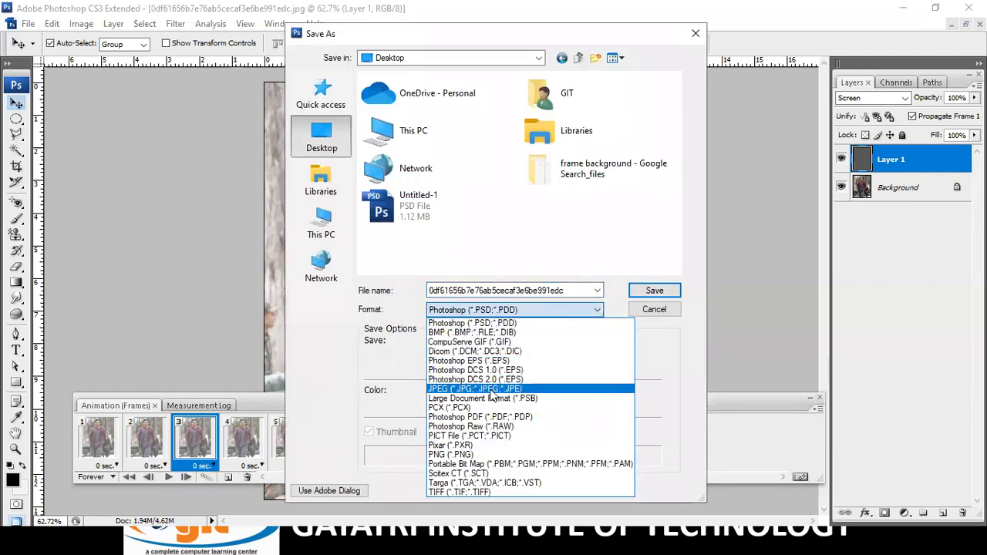
pyautogui.click(655, 310)
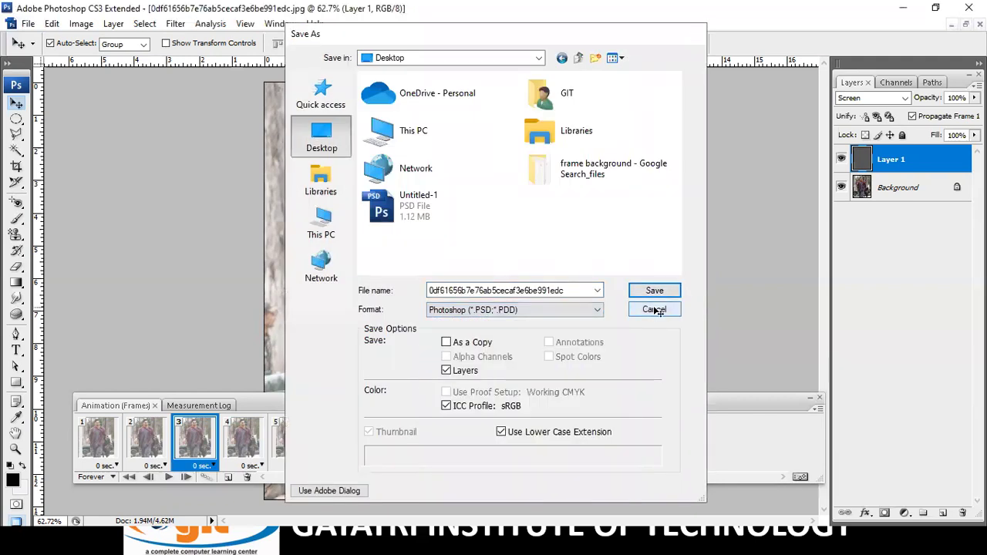
pyautogui.click(654, 310)
# - Export the animation via Save for Web & Devices as GIF '3' on the Desktop, then close it
pyautogui.click(27, 23)
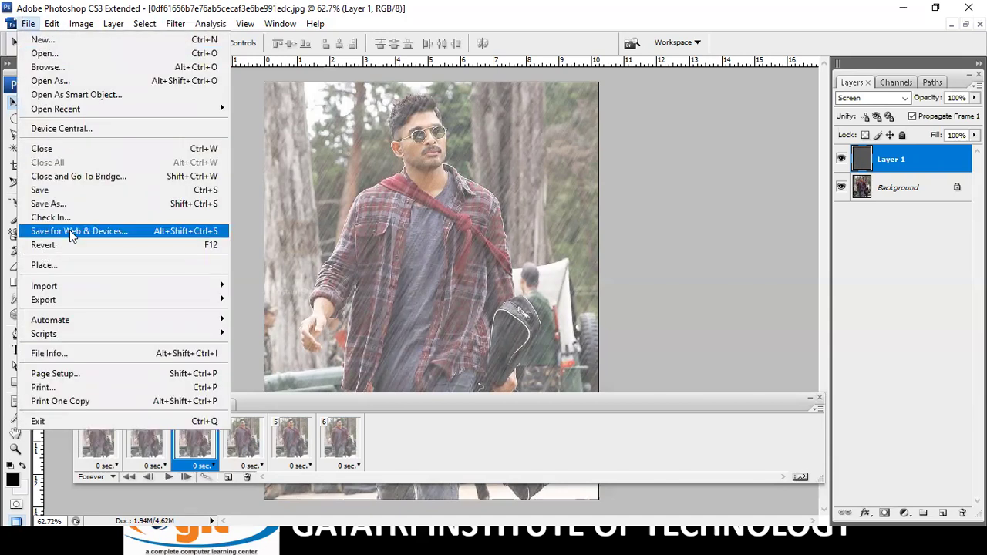
pyautogui.click(69, 231)
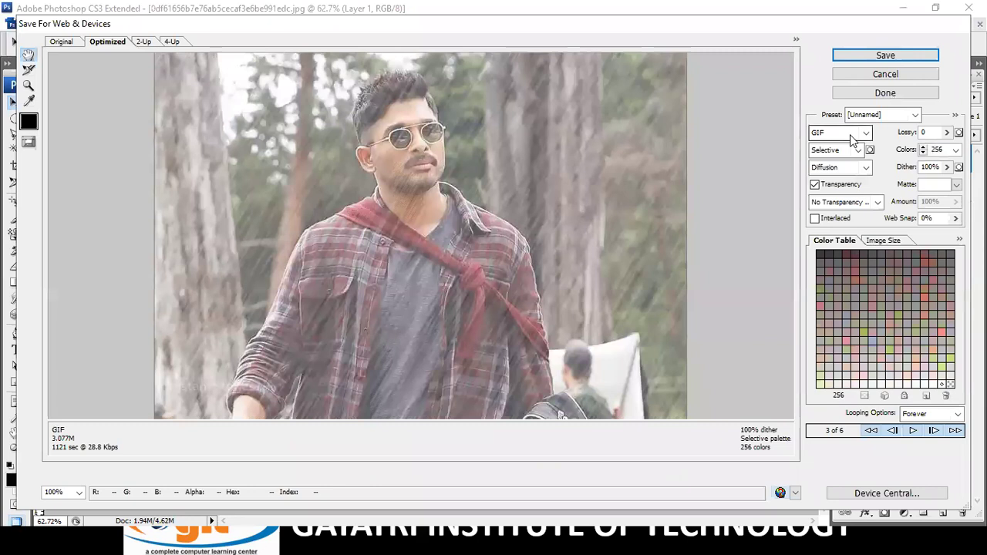
pyautogui.click(907, 56)
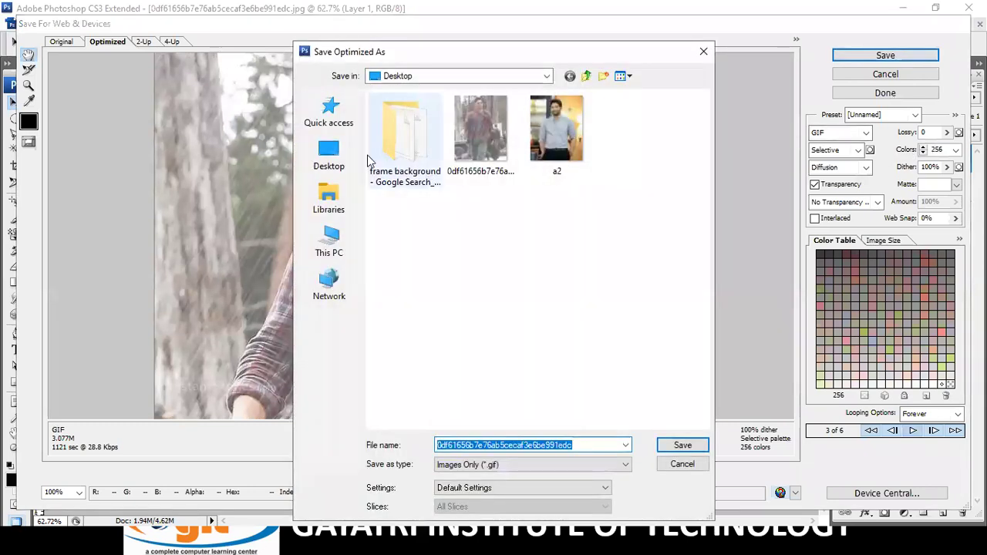
pyautogui.click(330, 154)
pyautogui.write('3')
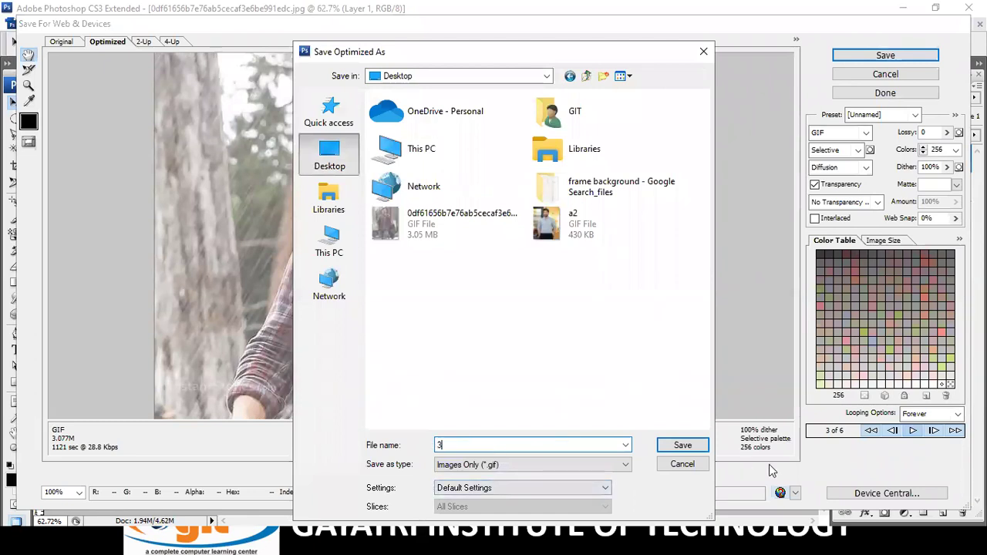
pyautogui.click(678, 445)
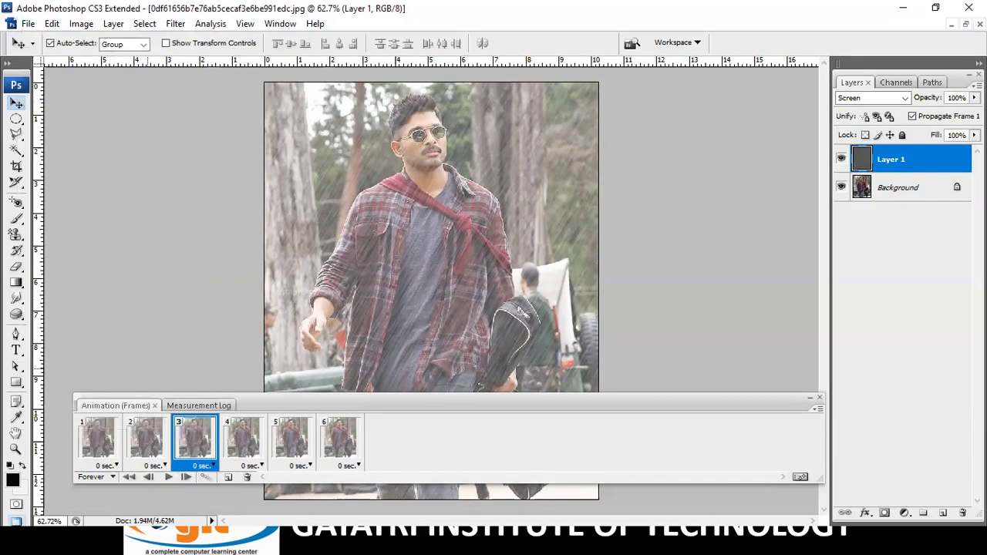
pyautogui.click(969, 7)
# - Discard Photoshop changes, exit the PowerPoint slide show and minimize PowerPoint
pyautogui.click(462, 220)
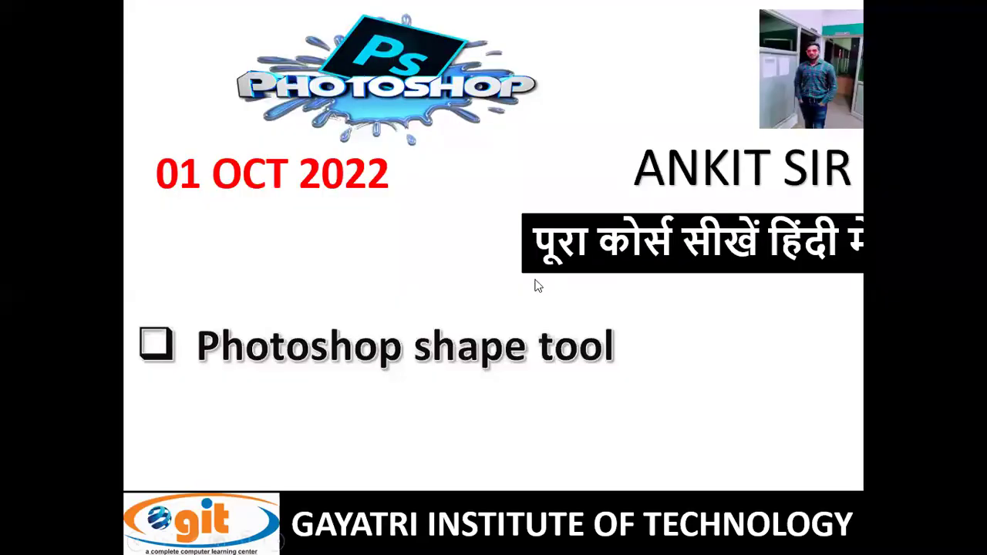
pyautogui.press('Escape')
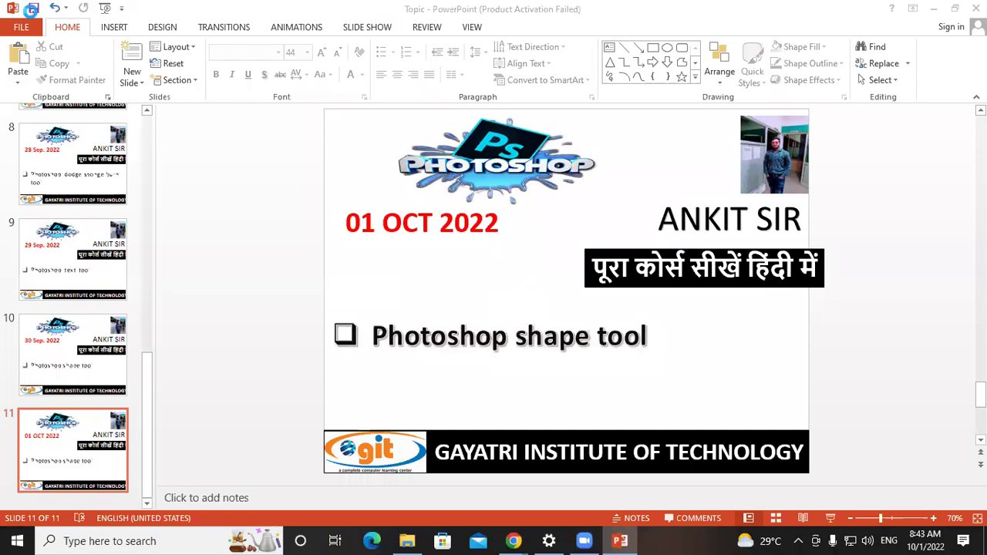
pyautogui.click(935, 9)
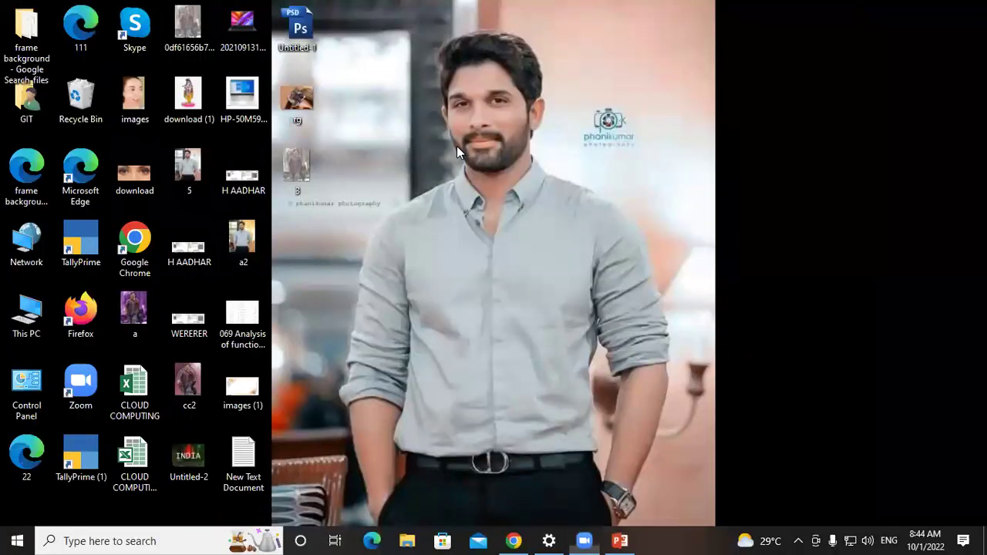
# - Refresh the desktop, view 3.gif maximized in Photos, then close the viewer
pyautogui.rightClick(457, 146)
pyautogui.click(508, 189)
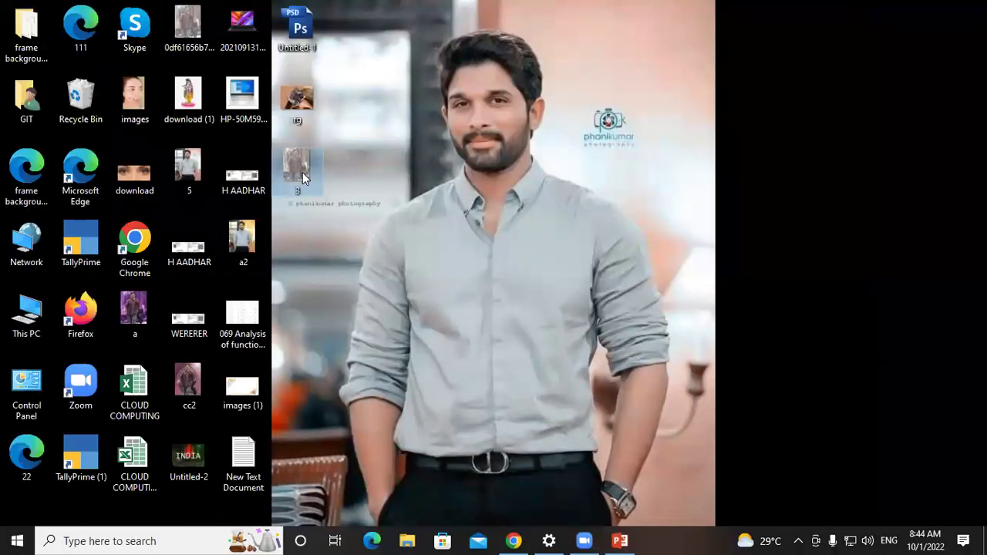
pyautogui.doubleClick(302, 172)
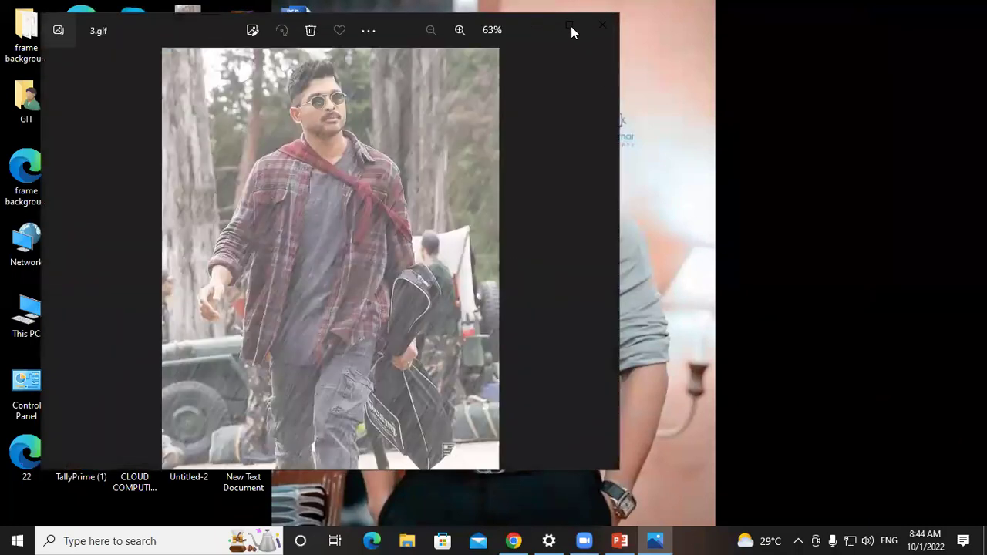
pyautogui.click(571, 26)
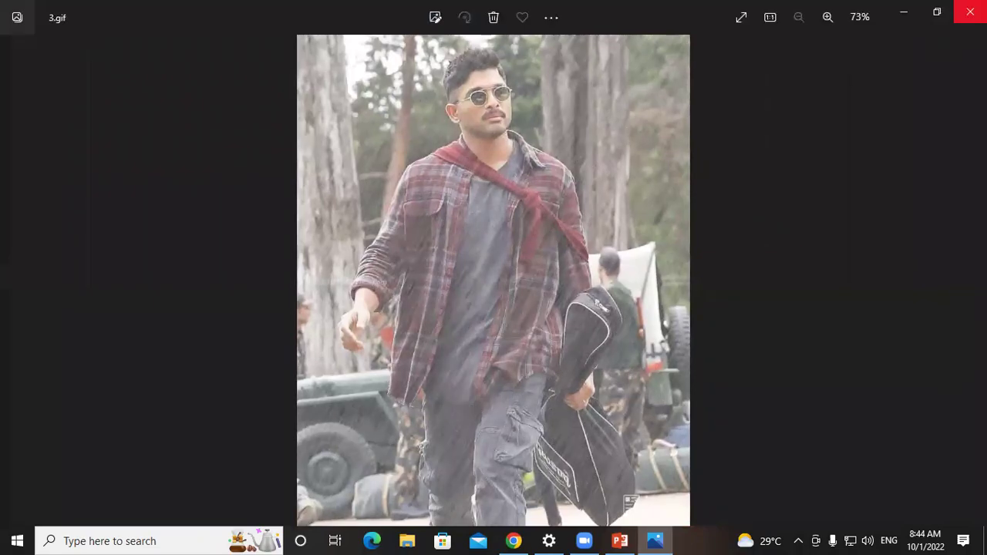
pyautogui.click(969, 12)
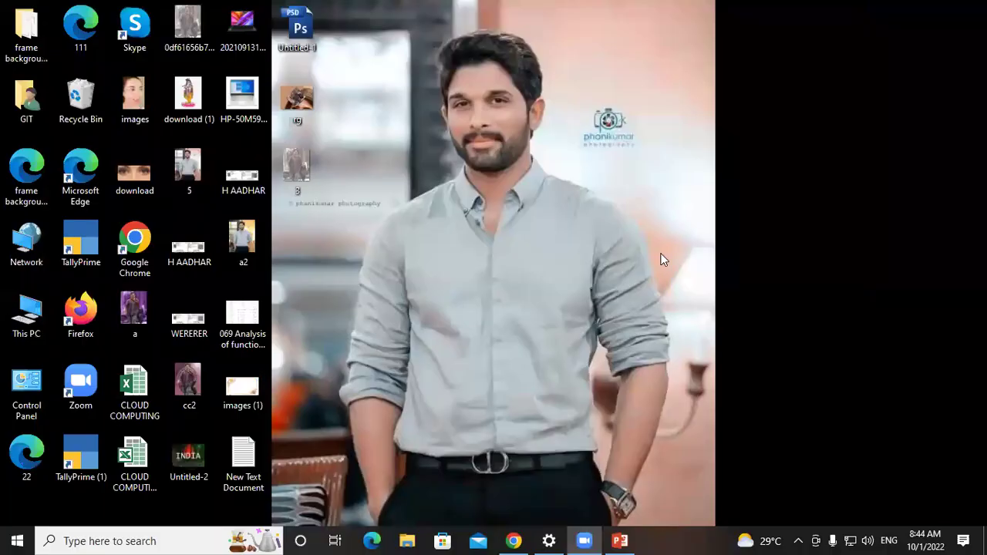
# - Launch Photoshop from the Run prompt and close the Animation panel
pyautogui.press('super+r')
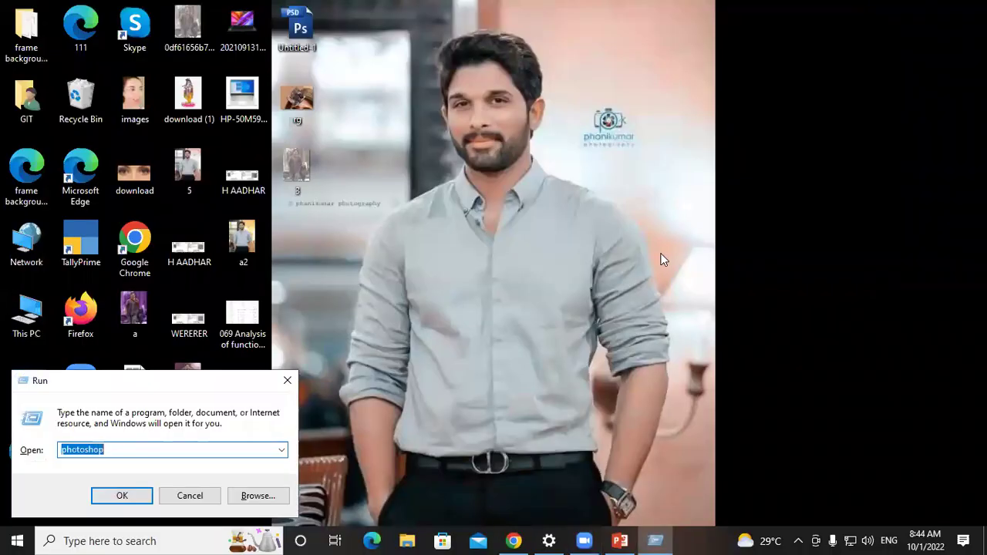
pyautogui.write('ph')
pyautogui.press('Down')
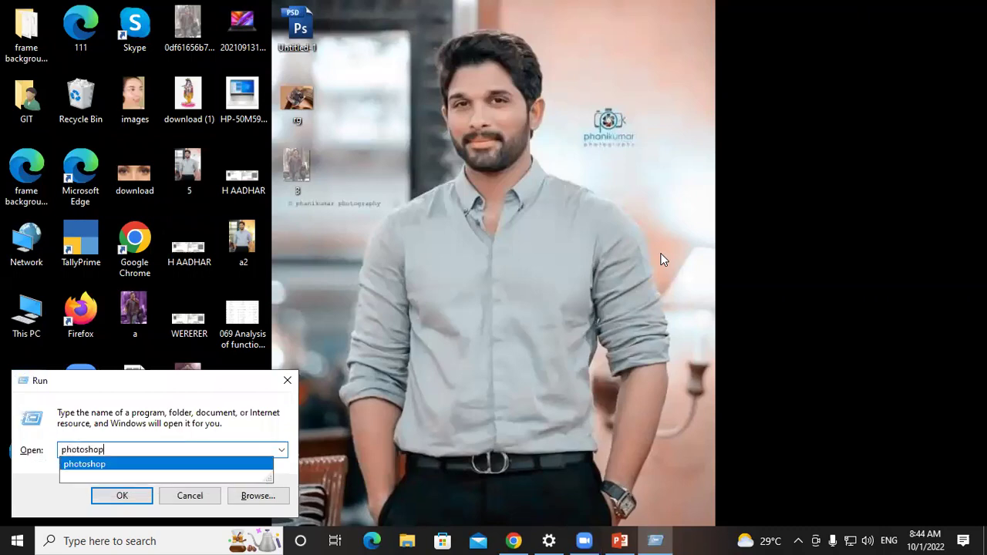
pyautogui.press('Return')
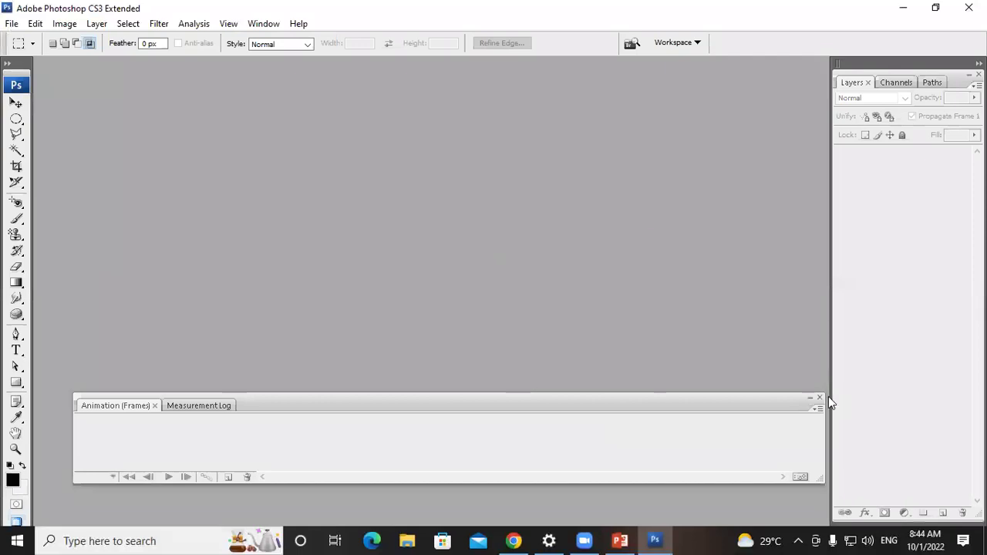
pyautogui.click(819, 399)
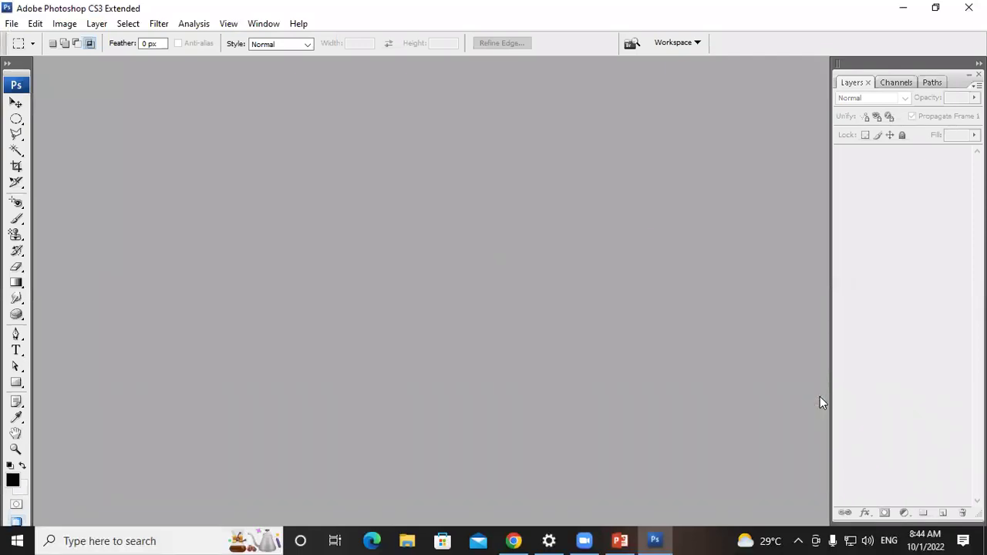
# - Browse for an image to open, previewing the a2 photo
pyautogui.doubleClick(428, 292)
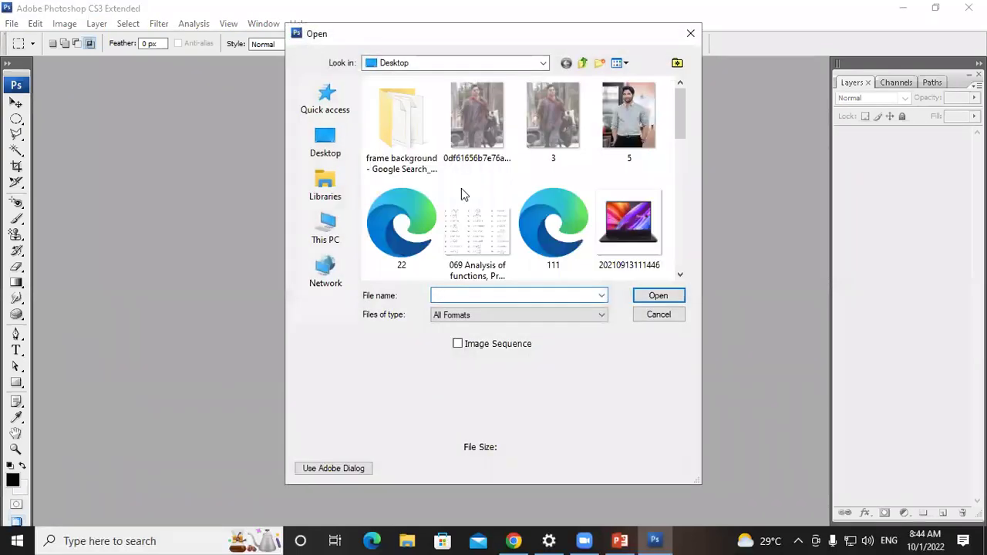
pyautogui.scroll(-3, 562, 119)
pyautogui.scroll(2, 545, 177)
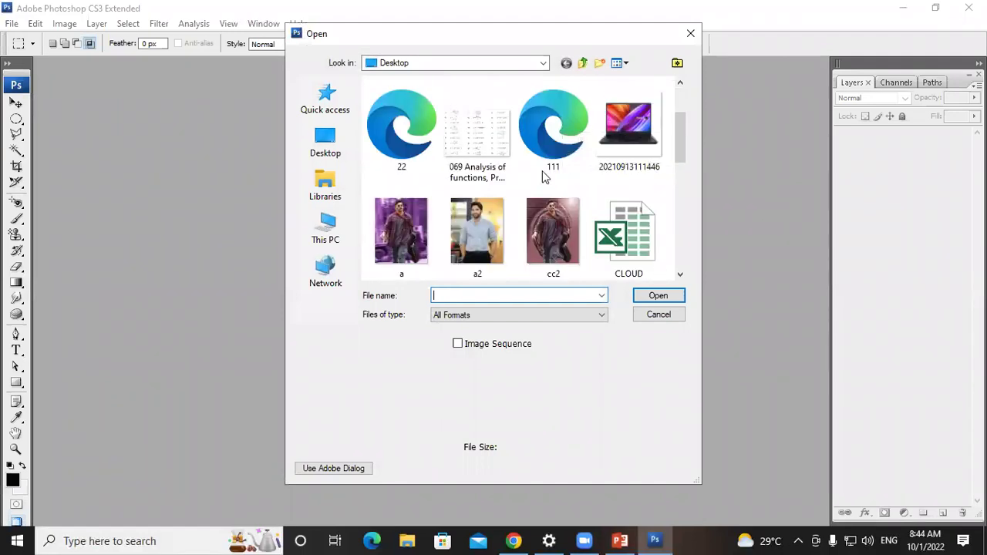
pyautogui.click(499, 224)
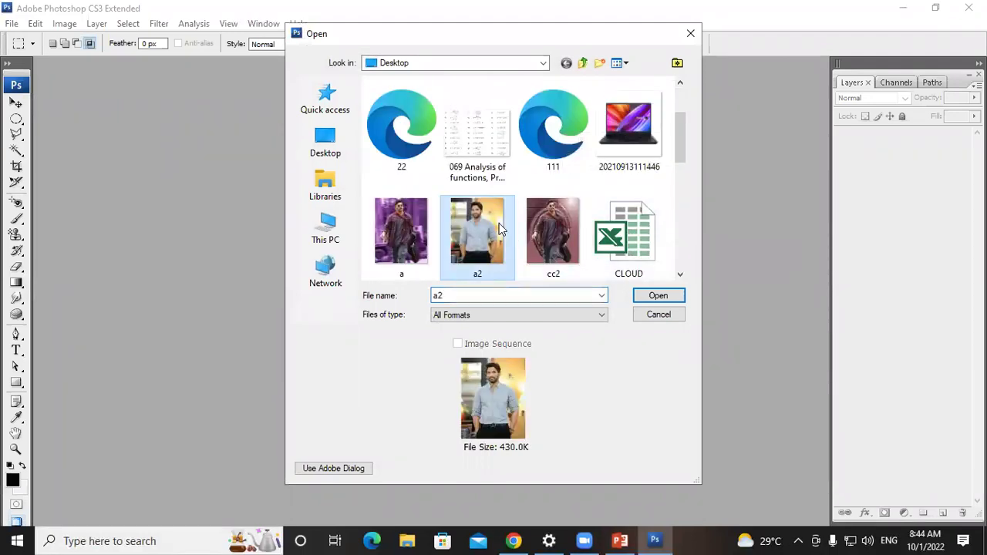
pyautogui.moveTo(680, 147); pyautogui.dragTo(673, 263)
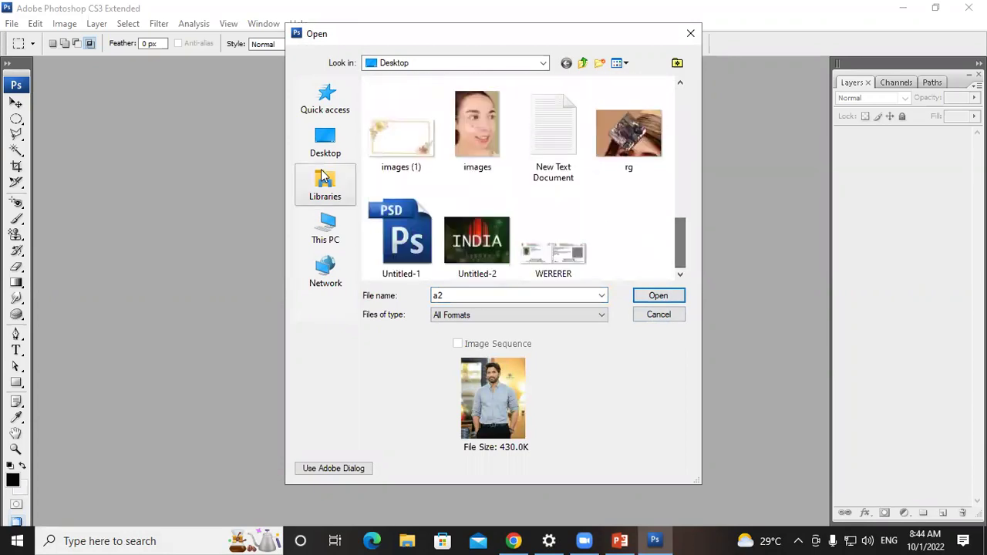
# - Open the teal-shirt portrait from D:\photo-20220920T024252Z-001\photo
pyautogui.click(332, 223)
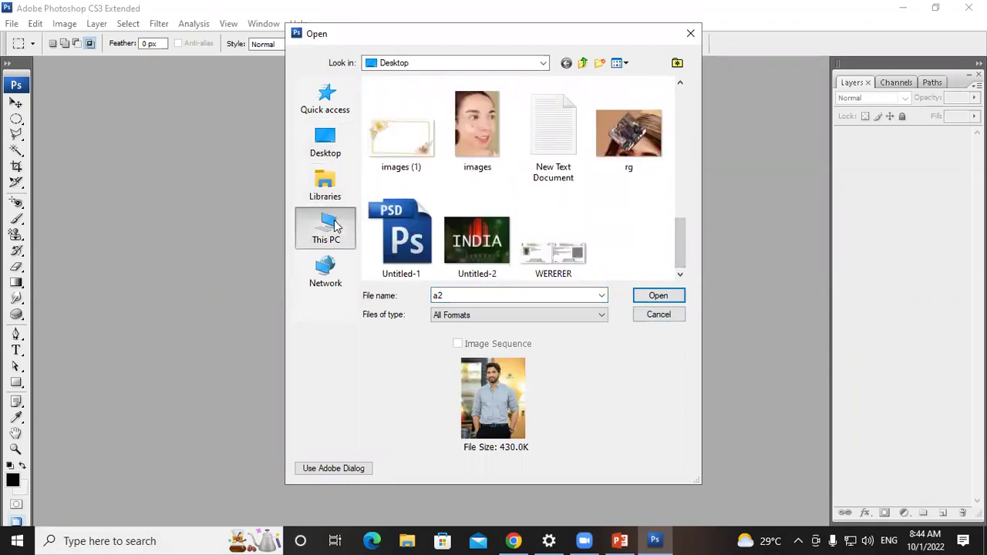
pyautogui.scroll(-3, 453, 223)
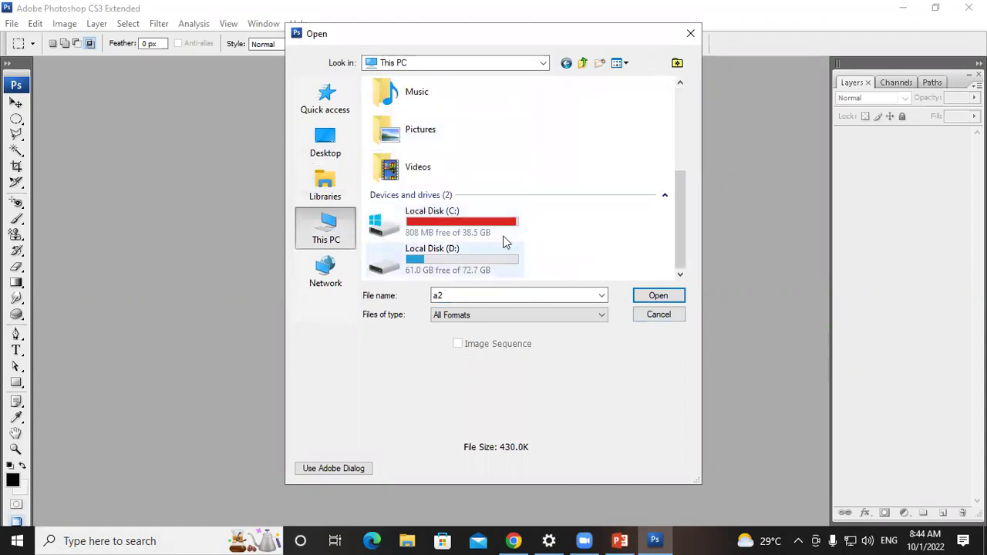
pyautogui.doubleClick(471, 264)
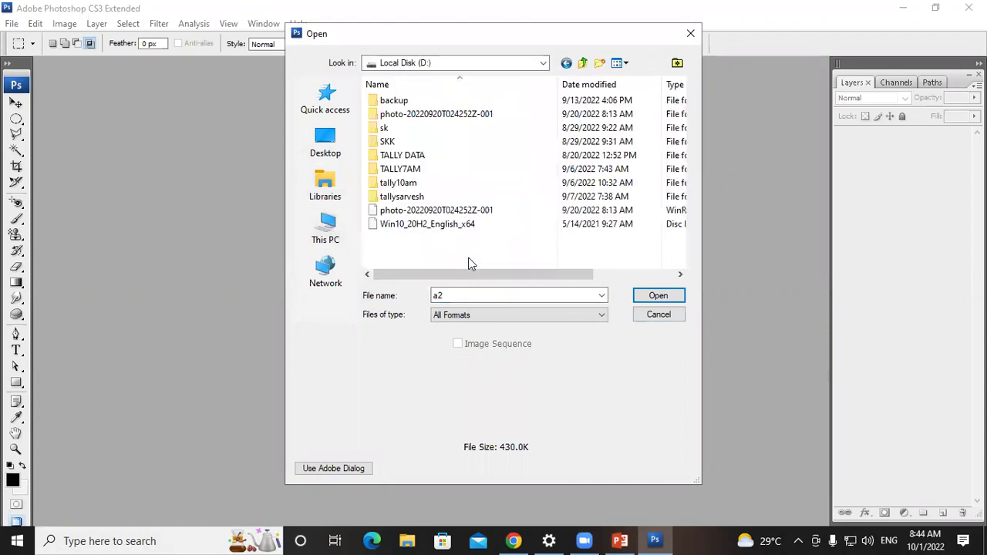
pyautogui.doubleClick(407, 116)
pyautogui.doubleClick(407, 100)
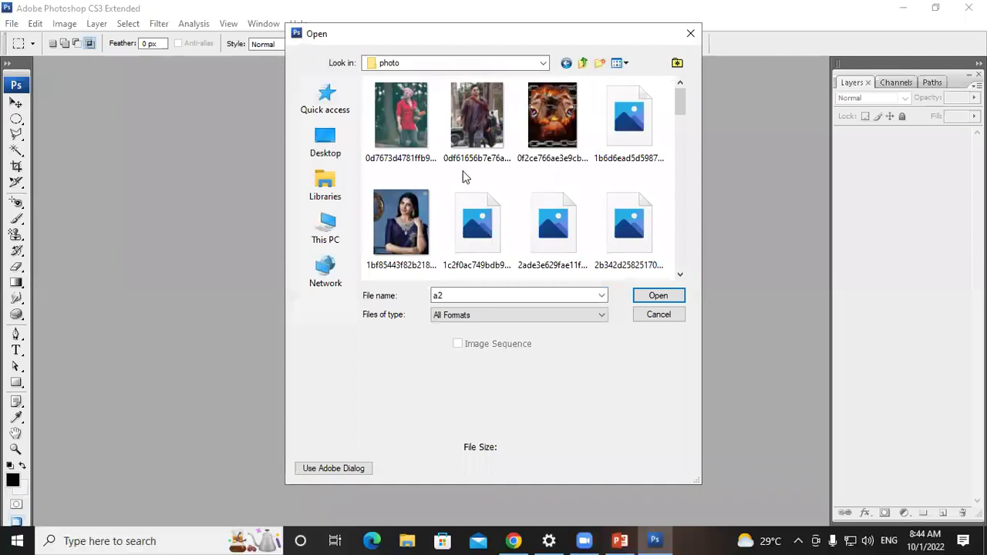
pyautogui.scroll(-2, 463, 177)
pyautogui.scroll(-3, 468, 176)
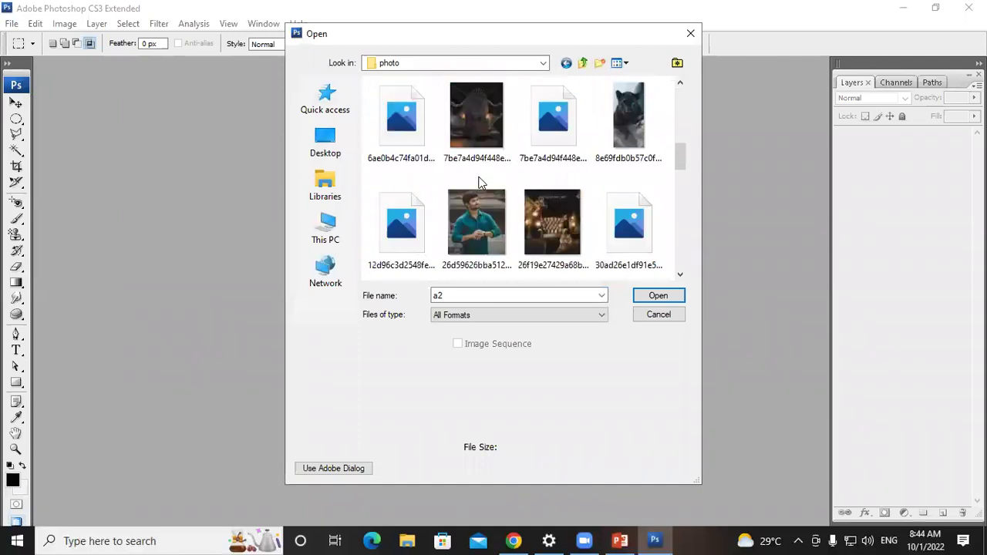
pyautogui.click(481, 245)
pyautogui.click(659, 297)
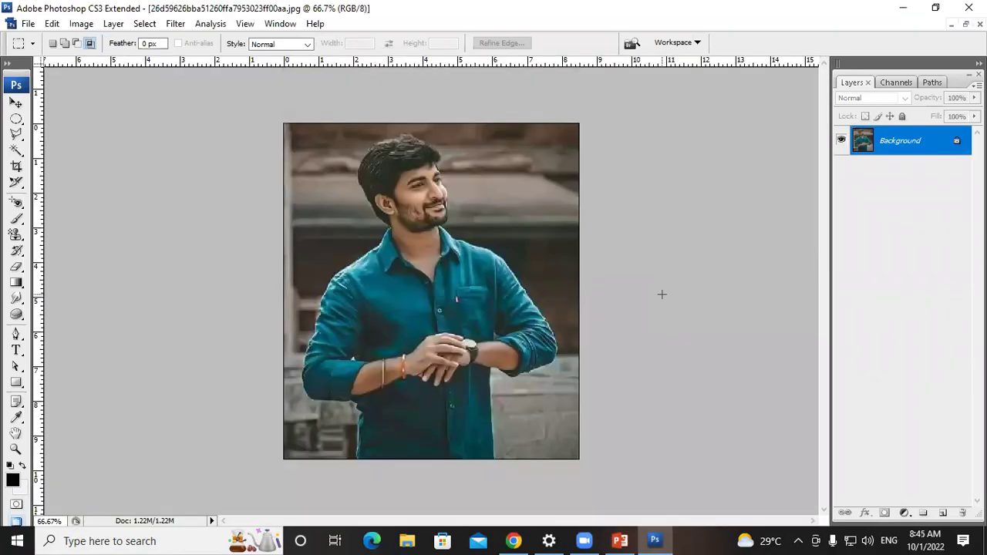
# - Toggle full screen off again, fit the portrait to the window, and start a new Layer 1
pyautogui.press('f')
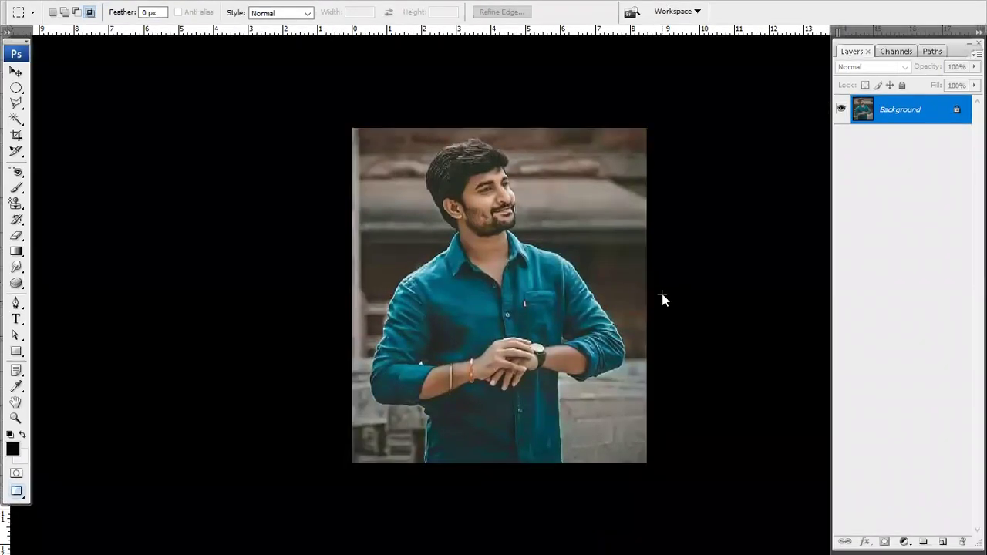
pyautogui.press('f')
pyautogui.hotkey('ctrl', '0')
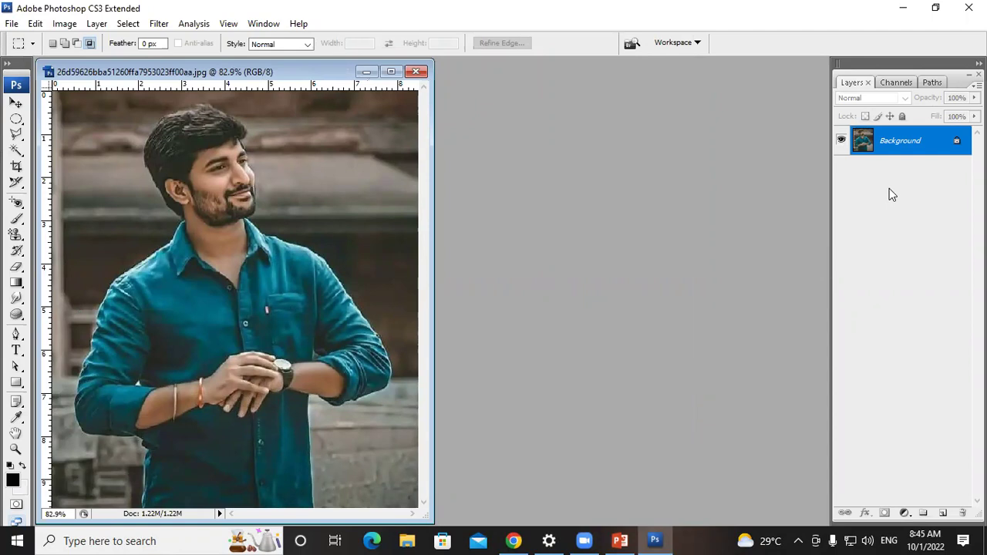
pyautogui.hotkey('ctrl', 'shift', 'n')
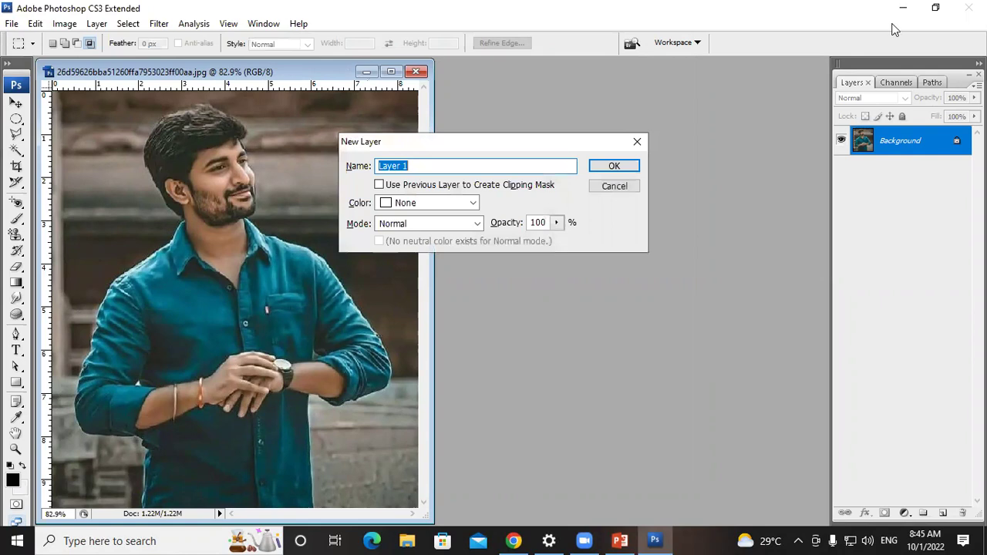
# - Name the new layer fgd and fill it with the black foreground colour
pyautogui.write('fgd')
pyautogui.click(613, 166)
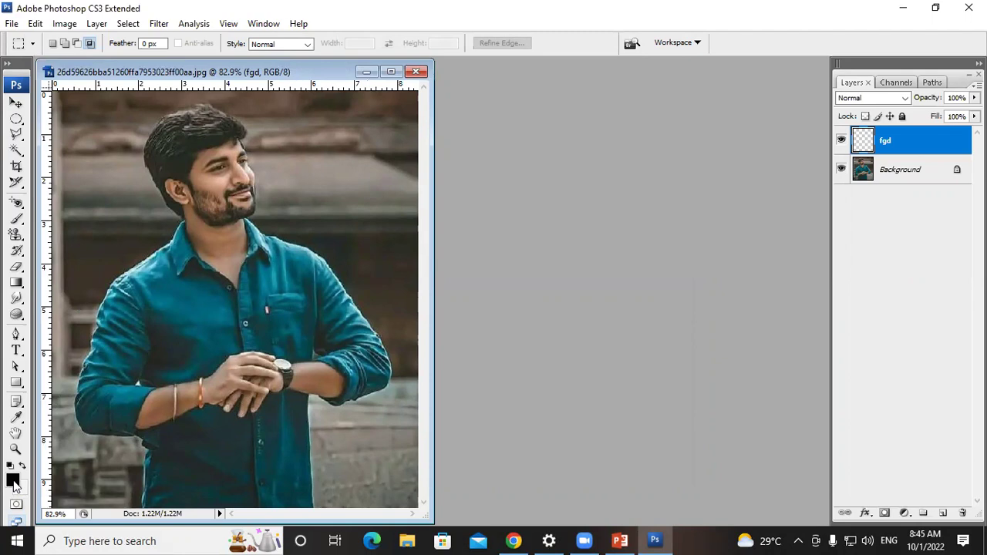
pyautogui.hotkey('alt', 'BackSpace')
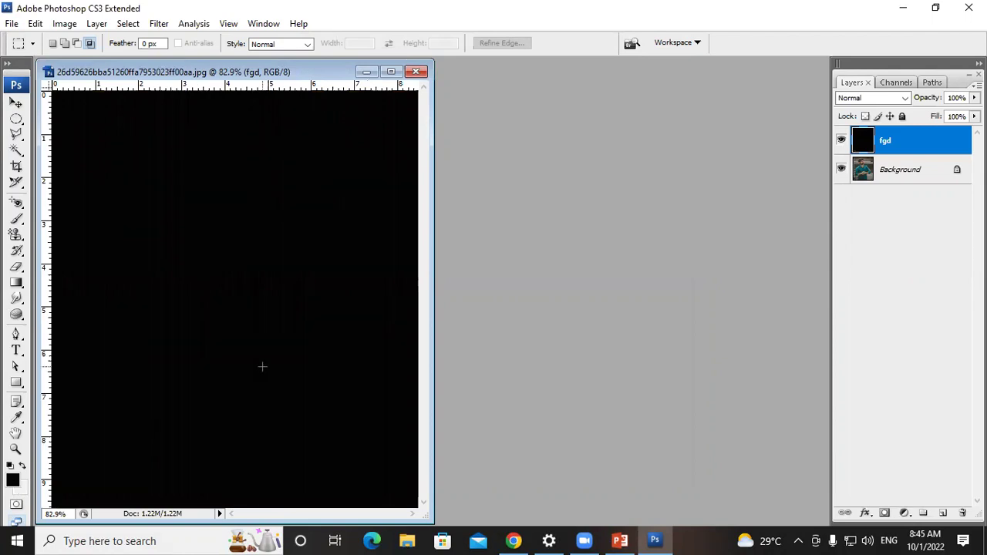
# - Add 150% uniform monochromatic noise to the black fgd layer
pyautogui.click(160, 24)
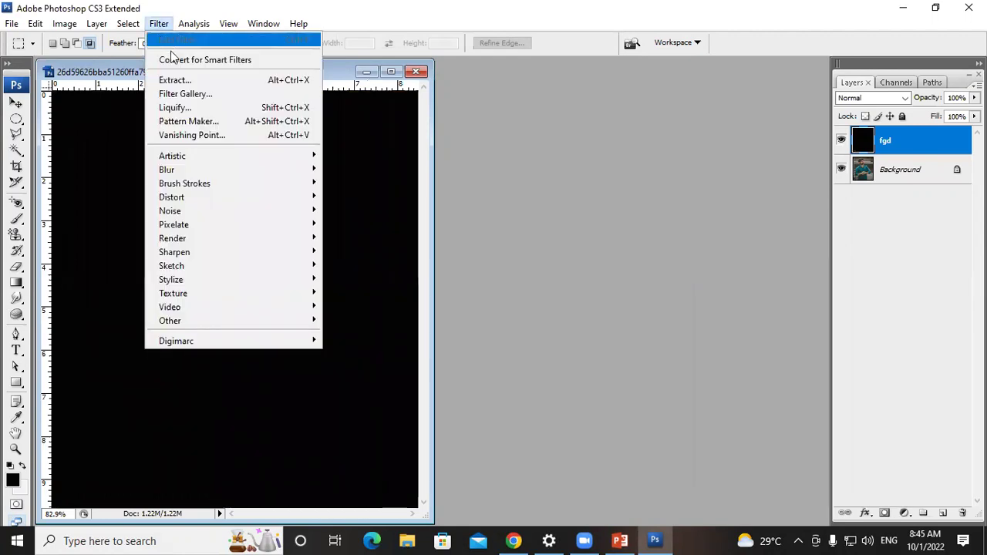
pyautogui.moveTo(170, 210)
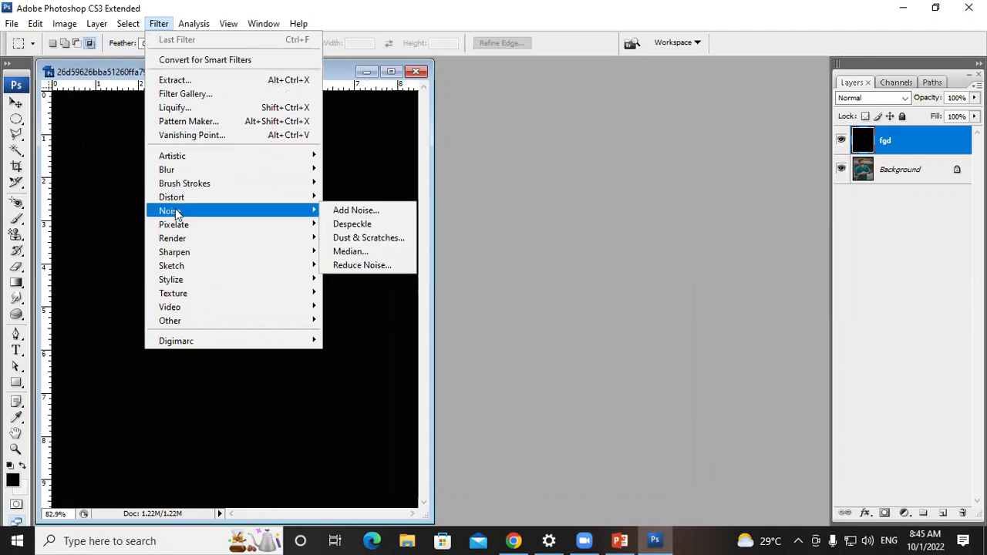
pyautogui.click(357, 211)
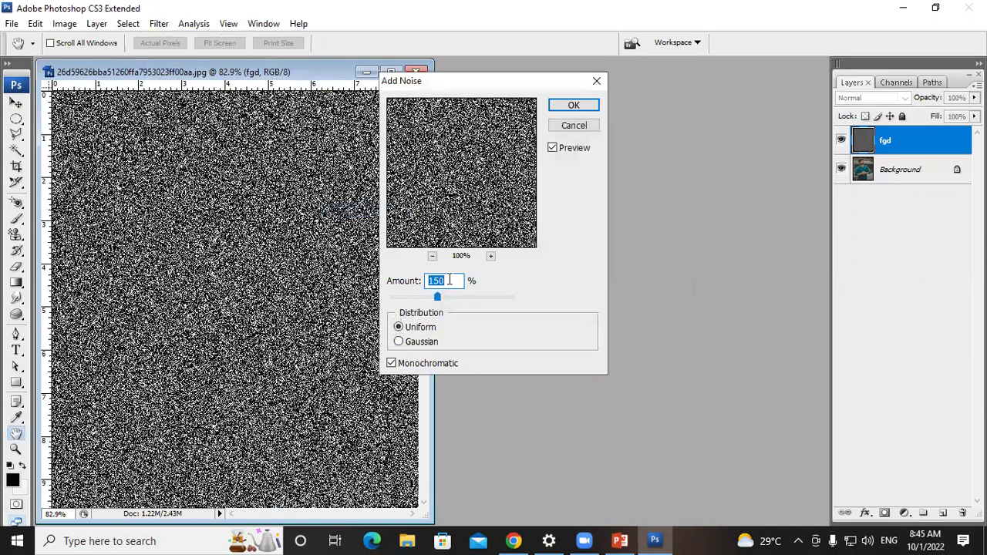
pyautogui.click(575, 106)
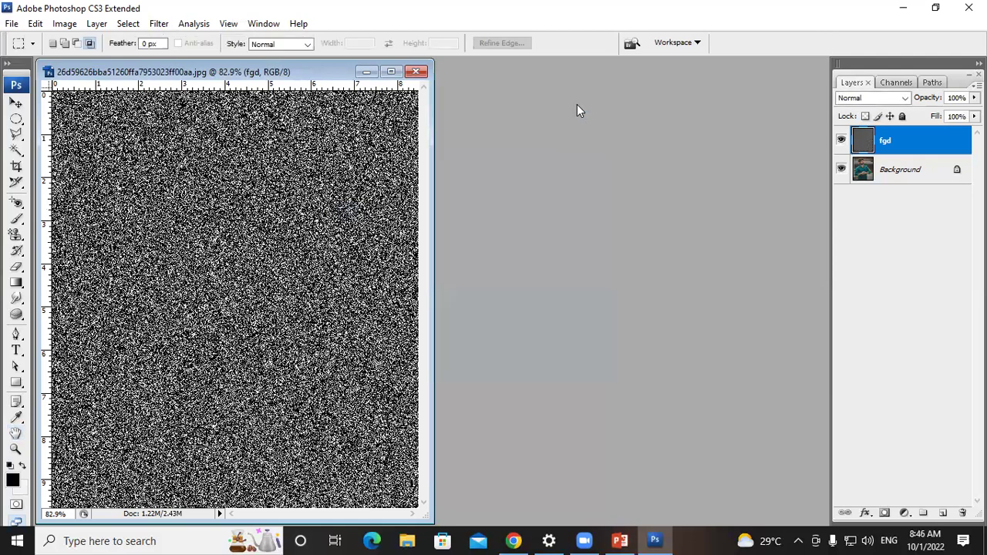
# - Soften the noise with a 0.5-pixel Gaussian Blur
pyautogui.click(160, 24)
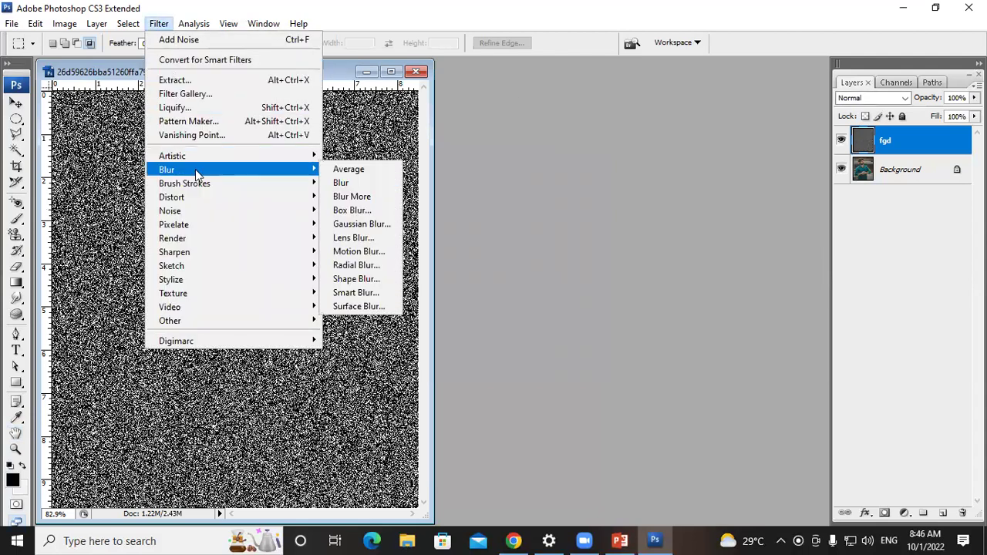
pyautogui.click(362, 224)
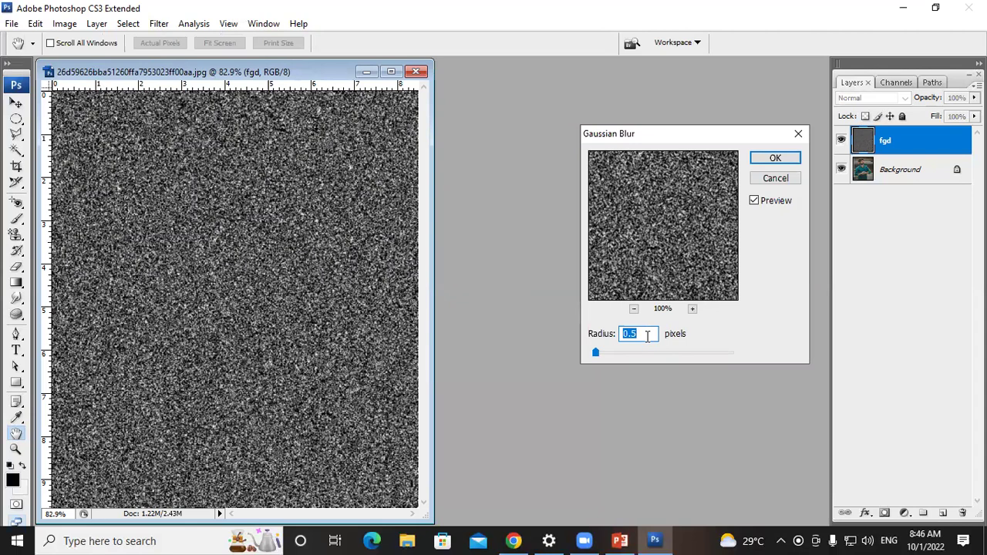
pyautogui.click(769, 159)
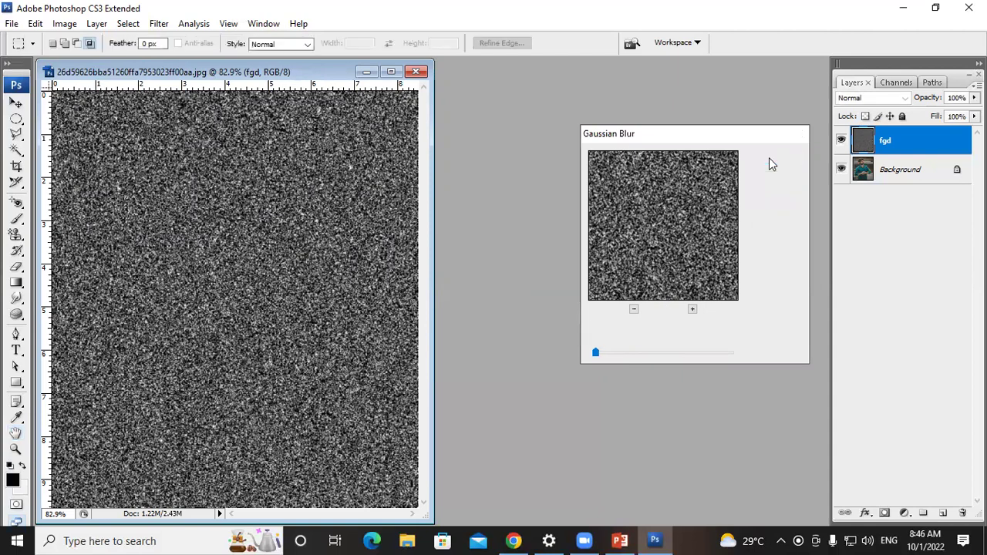
# - Apply a Motion Blur at angle 60° and distance 50 pixels to the fgd noise
pyautogui.click(159, 24)
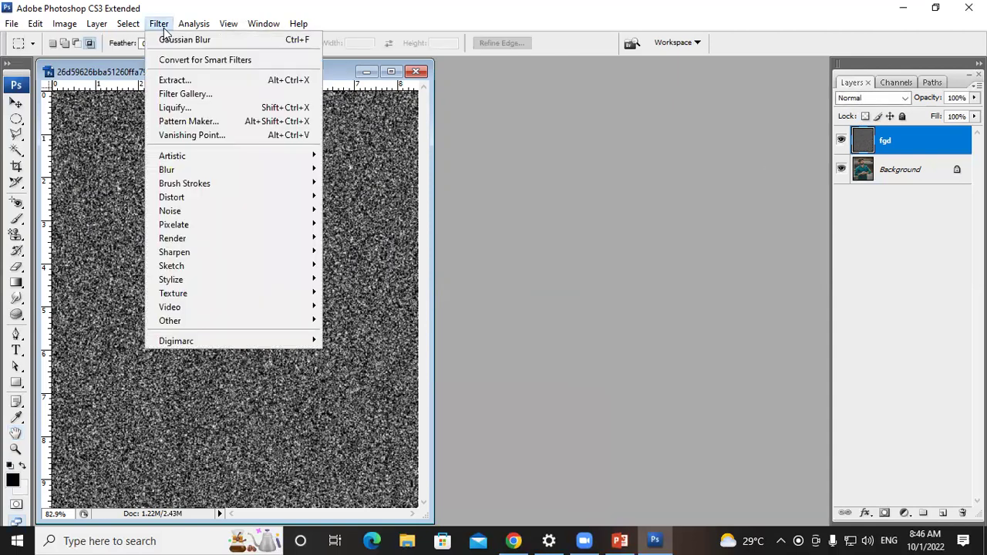
pyautogui.moveTo(201, 169)
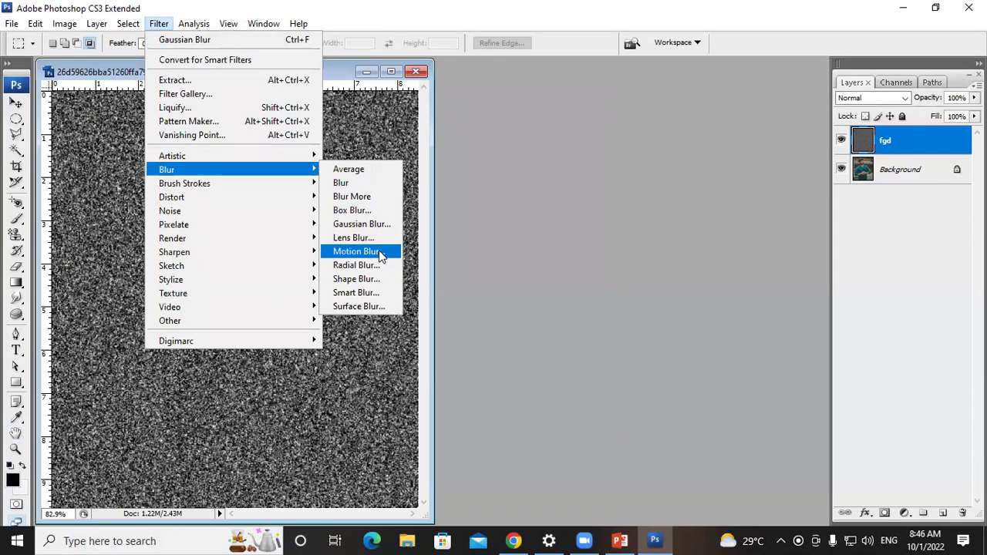
pyautogui.click(380, 255)
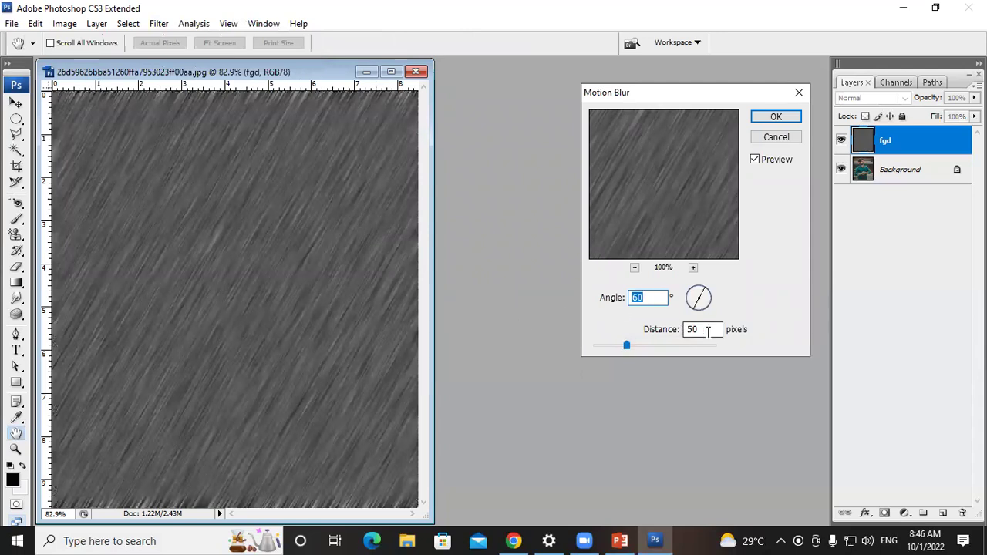
pyautogui.click(776, 118)
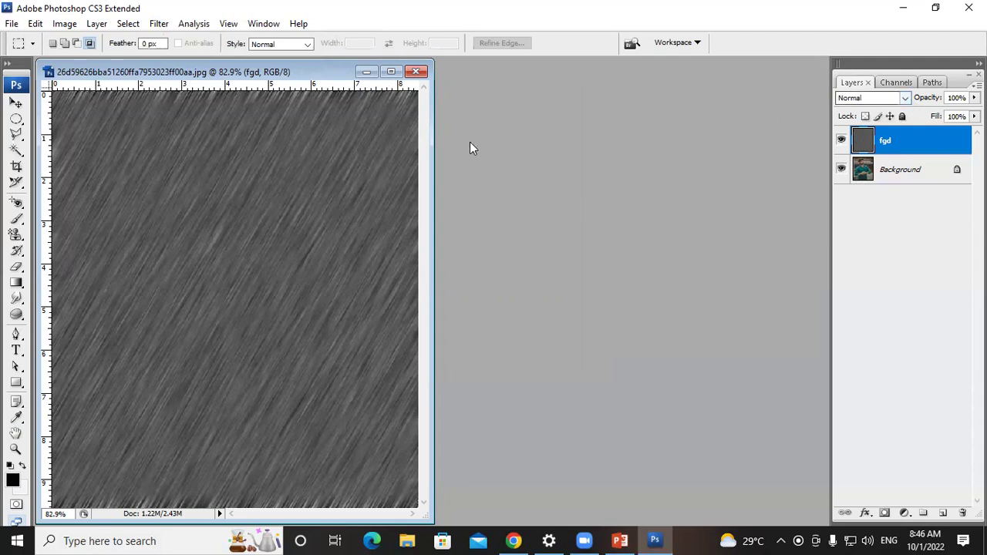
# - Free-transform the rain layer, stretching it beyond the canvas edges on all sides
pyautogui.click(391, 71)
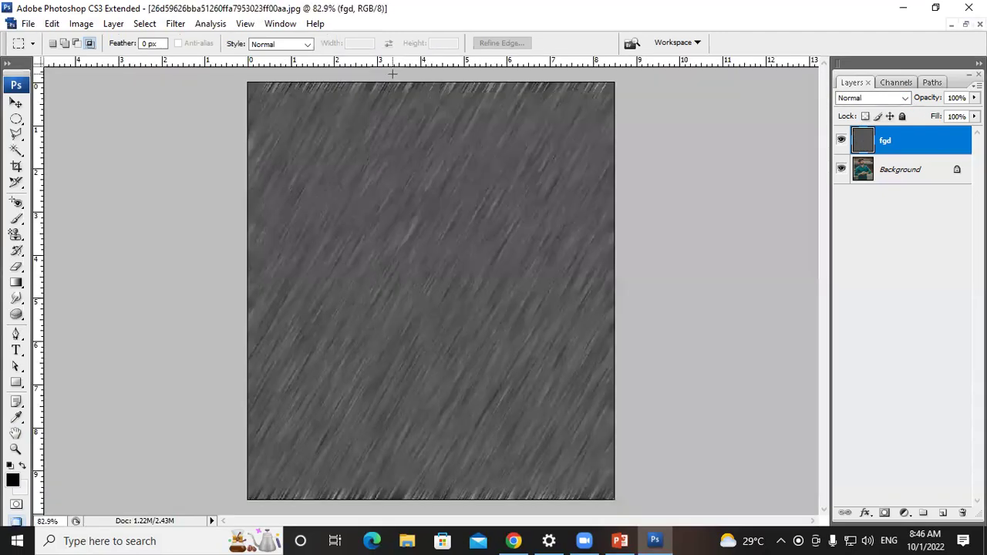
pyautogui.hotkey('ctrl', 't')
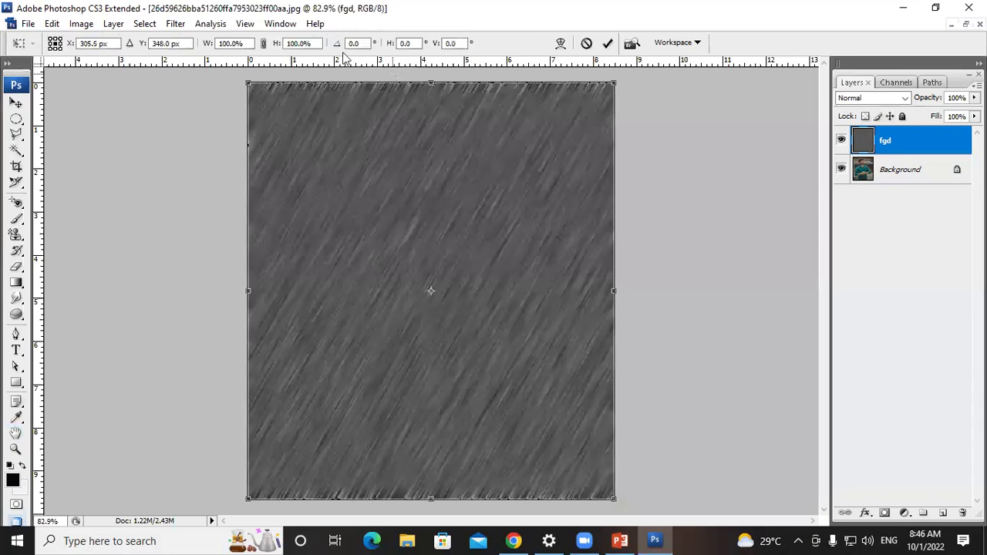
pyautogui.moveTo(248, 85); pyautogui.dragTo(236, 69)
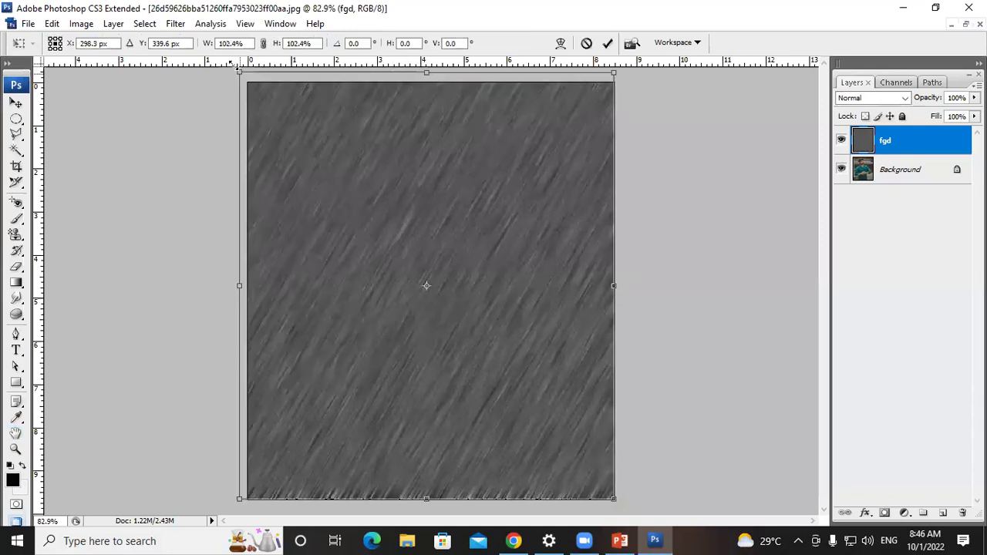
pyautogui.moveTo(613, 497); pyautogui.dragTo(639, 515)
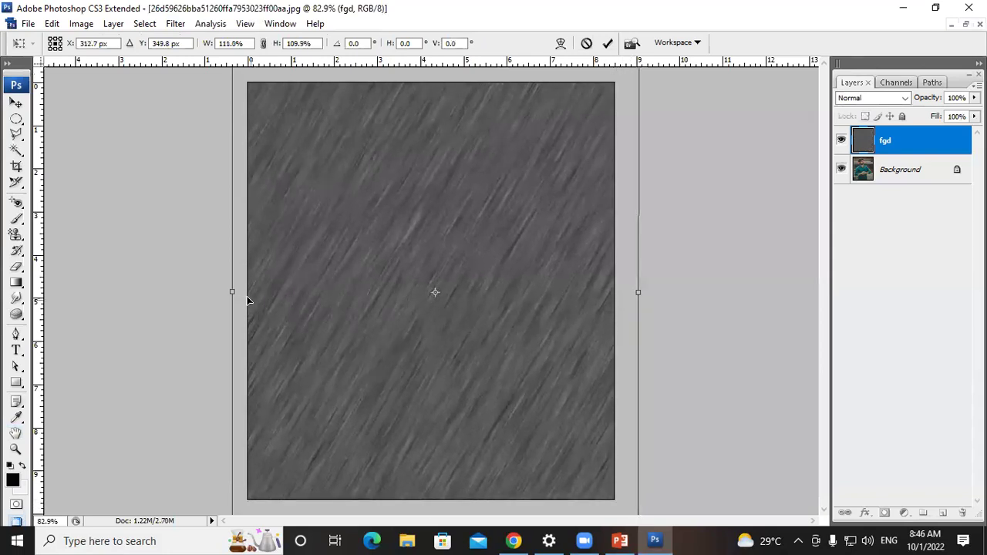
pyautogui.moveTo(230, 289); pyautogui.dragTo(216, 292)
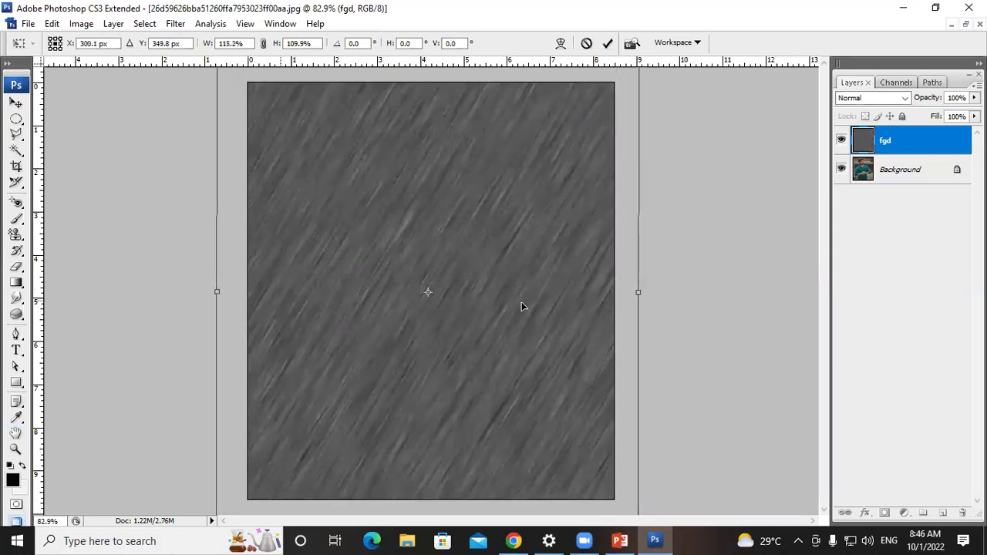
pyautogui.moveTo(638, 291); pyautogui.dragTo(647, 294)
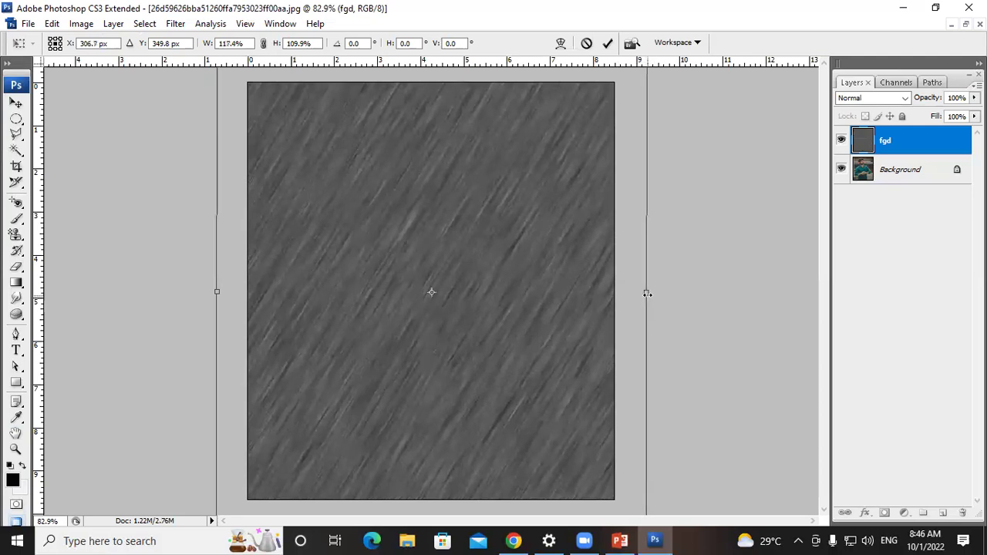
pyautogui.click(608, 44)
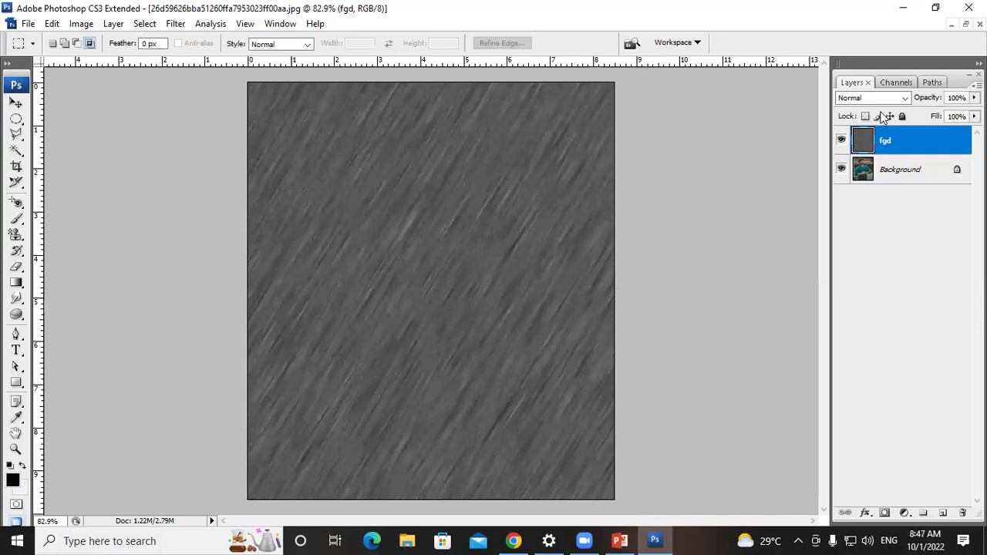
# - Set the rain layer's blend mode to Screen
pyautogui.click(903, 98)
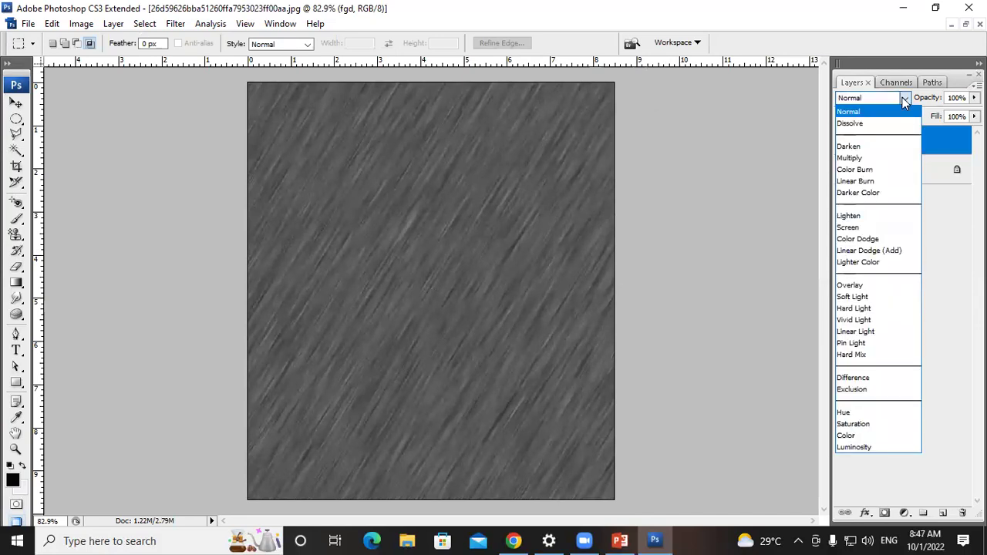
pyautogui.click(862, 227)
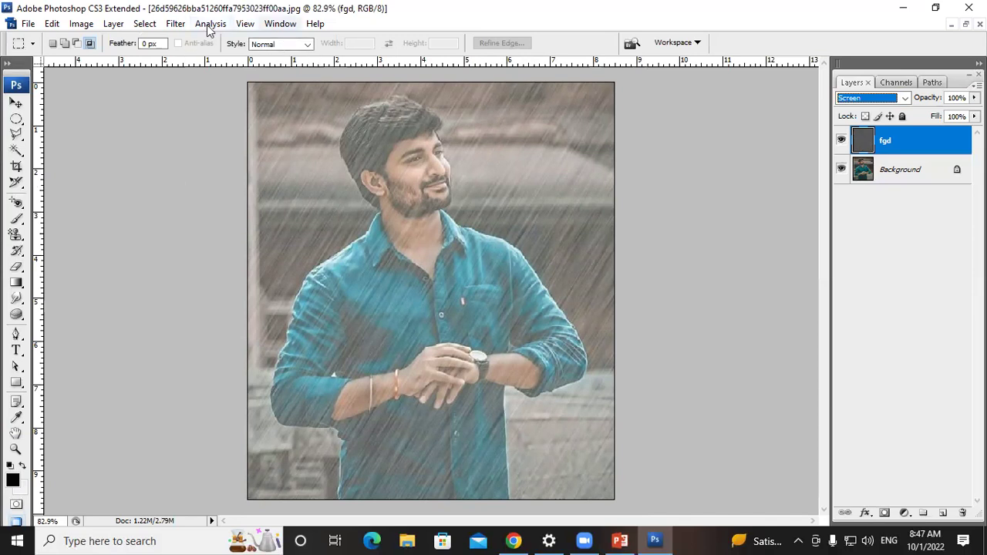
pyautogui.hotkey('alt', 'w')
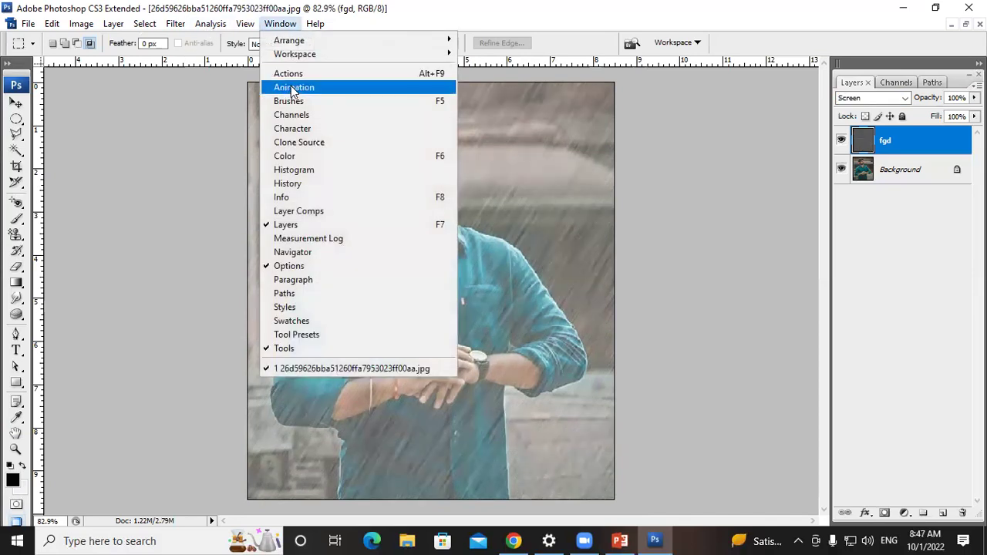
# - Show the Animation panel and build frames 2–4, nudging the rain streaks in each
pyautogui.click(293, 87)
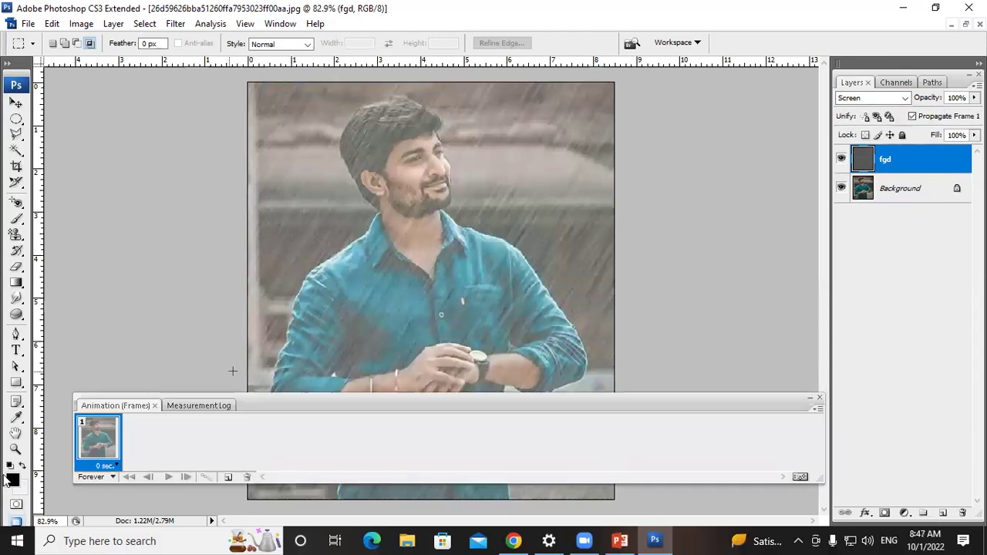
pyautogui.click(228, 480)
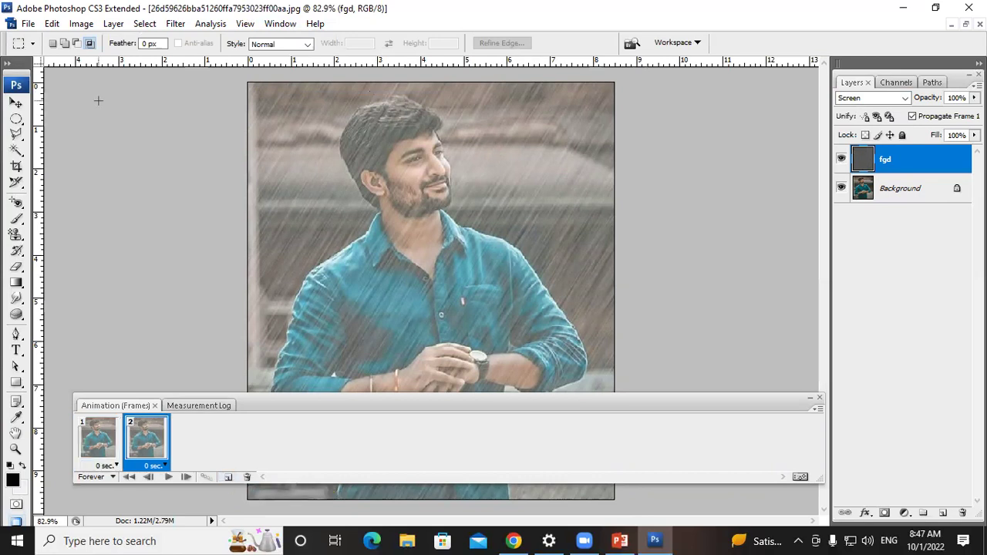
pyautogui.click(17, 102)
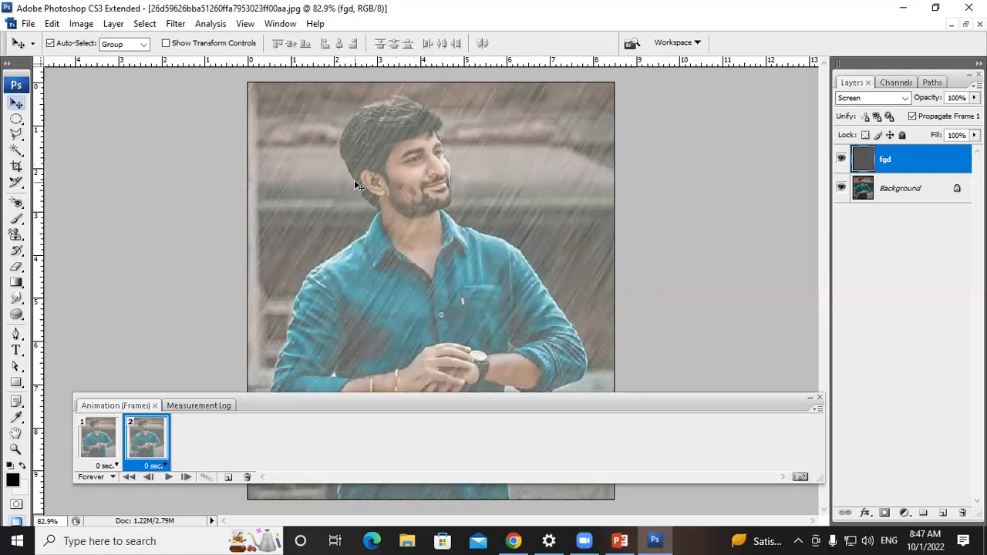
pyautogui.click(228, 477)
pyautogui.moveTo(341, 203); pyautogui.dragTo(343, 206)
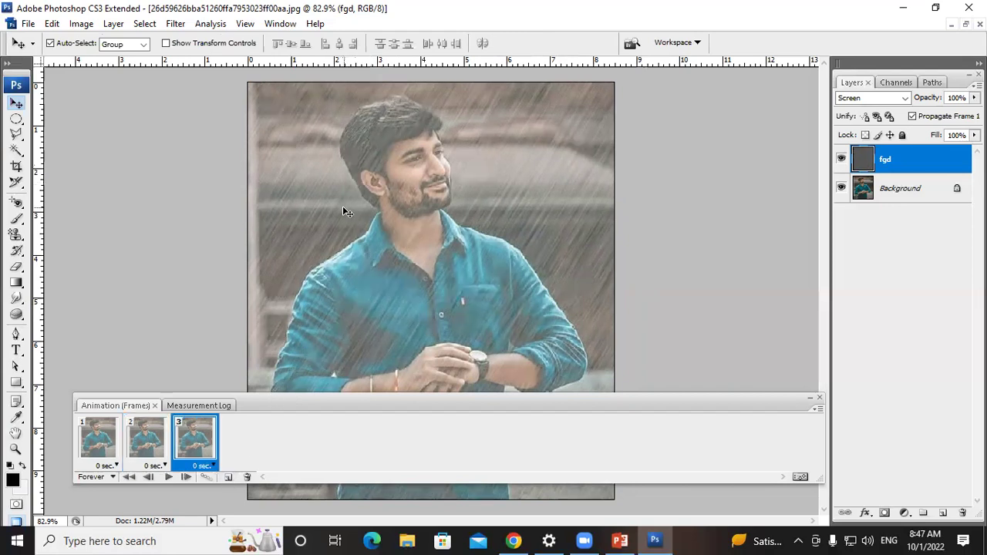
pyautogui.click(230, 479)
pyautogui.moveTo(366, 140); pyautogui.dragTo(352, 260)
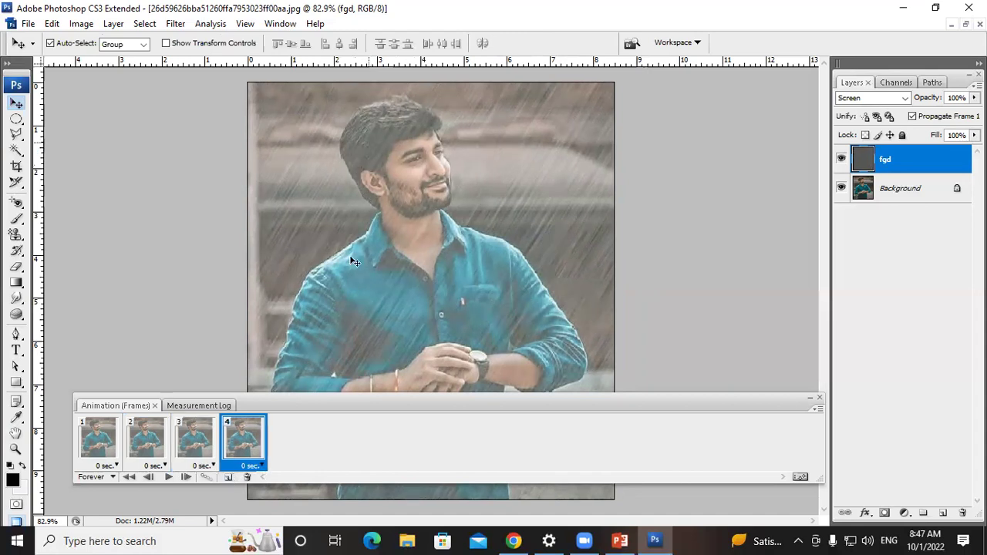
# - Add frames 5–8 with shifted rain streaks and play the animation
pyautogui.click(225, 477)
pyautogui.moveTo(327, 217); pyautogui.dragTo(337, 225)
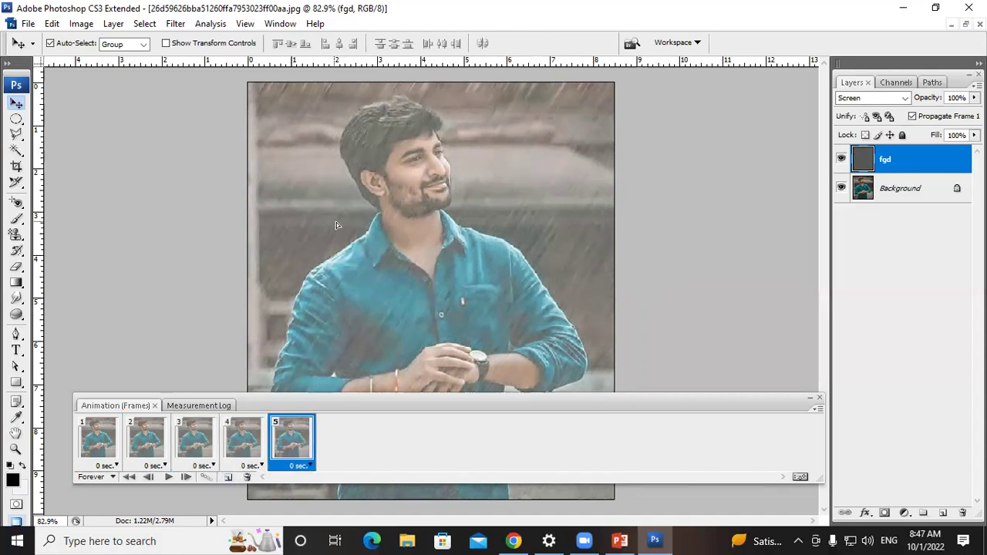
pyautogui.click(228, 477)
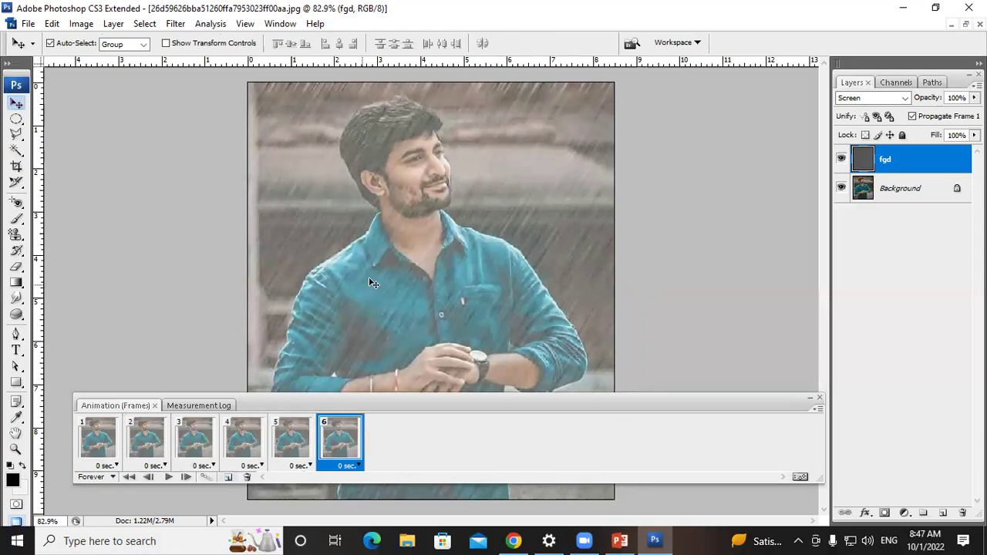
pyautogui.moveTo(366, 275)
pyautogui.mouseDown()
pyautogui.moveTo(393, 253)
pyautogui.moveTo(365, 253)
pyautogui.mouseUp()
pyautogui.click(228, 478)
pyautogui.click(228, 477)
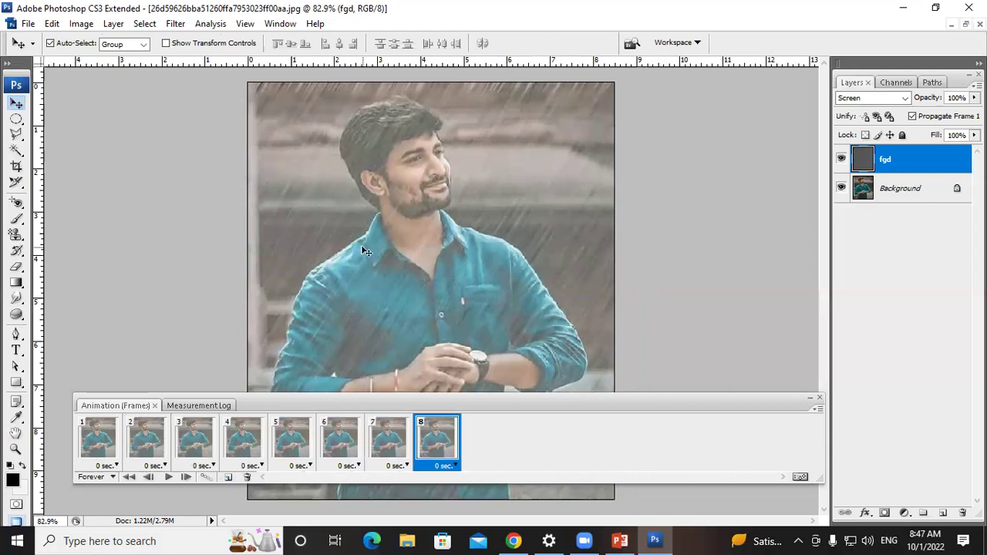
pyautogui.click(171, 478)
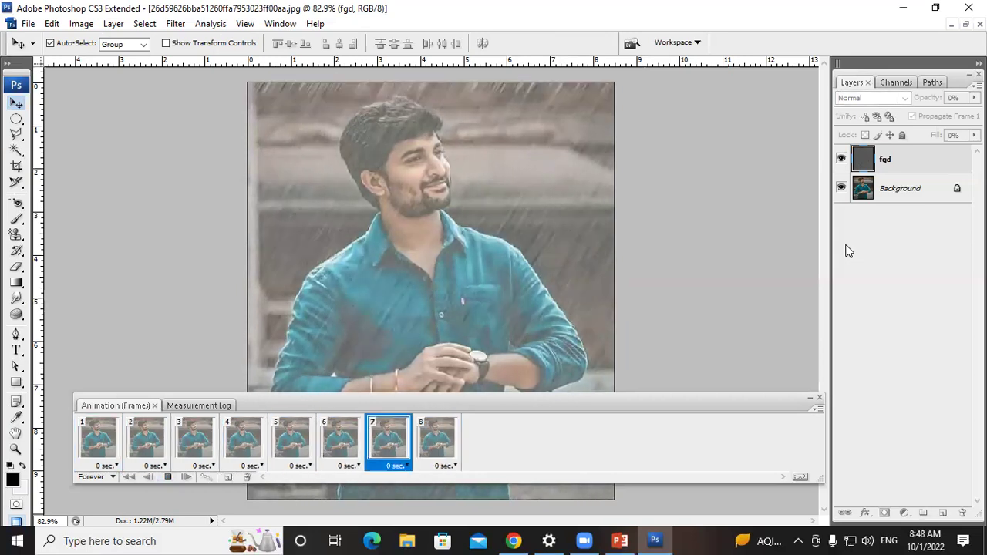
# - Export the animation via Save for Web as GIF f78 on the Desktop, then quit without saving
pyautogui.click(166, 478)
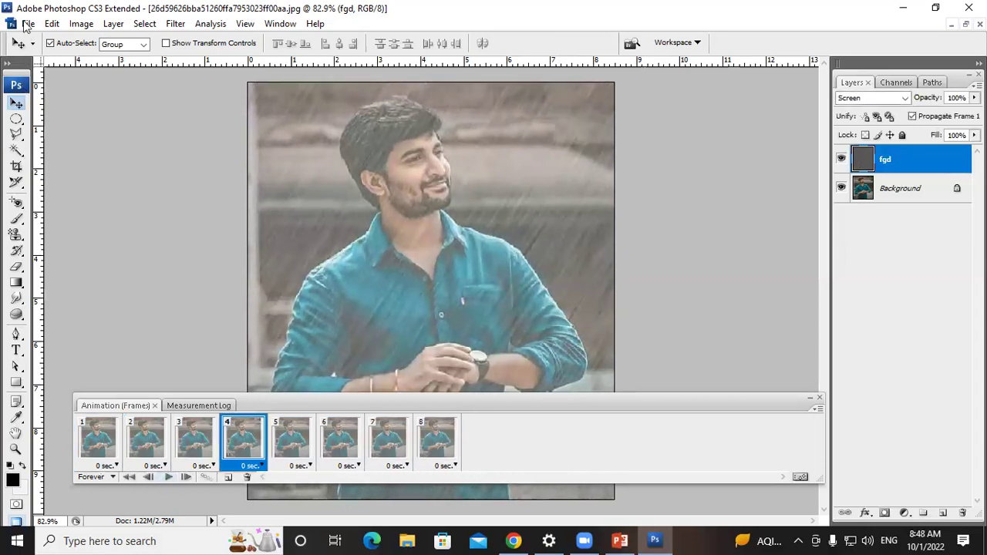
pyautogui.click(27, 23)
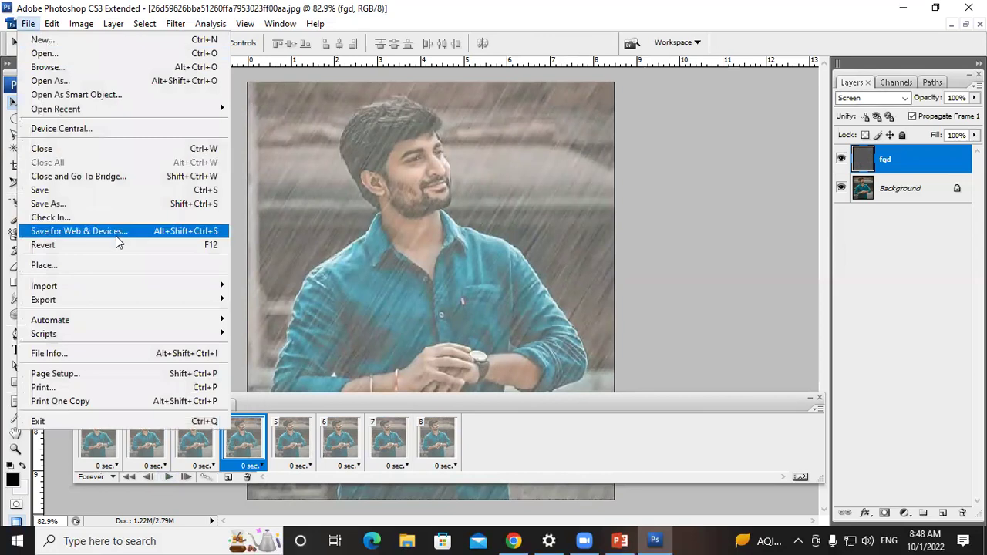
pyautogui.click(117, 236)
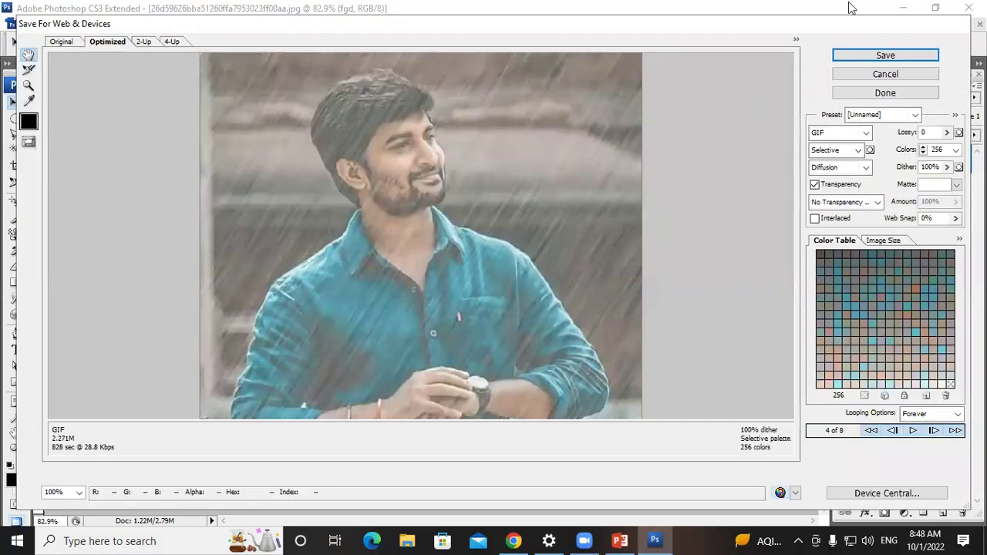
pyautogui.click(885, 56)
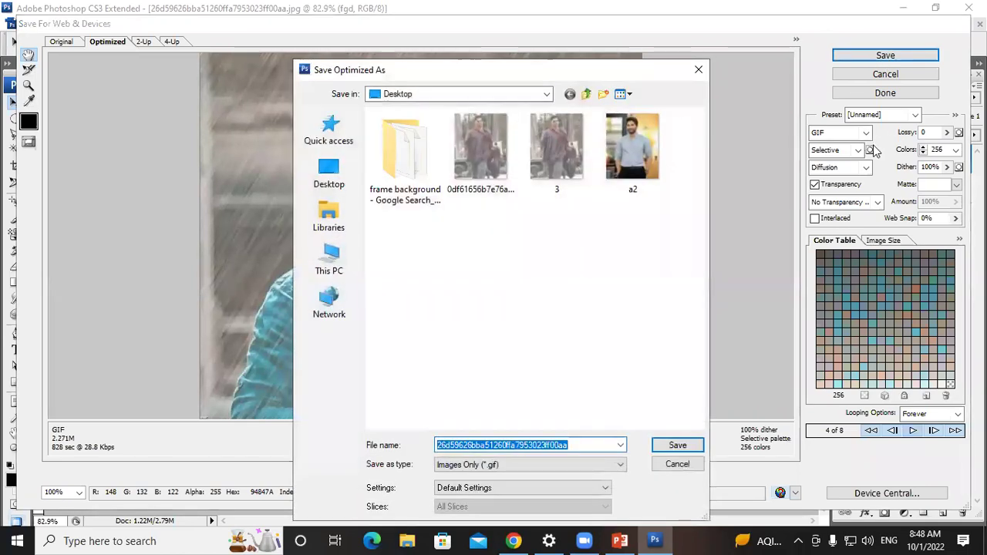
pyautogui.click(330, 174)
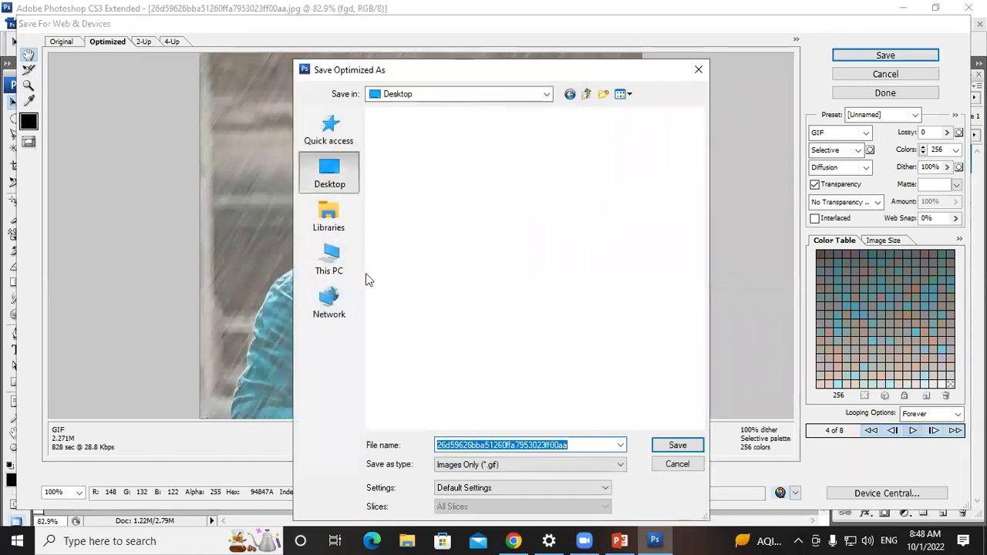
pyautogui.write('f78')
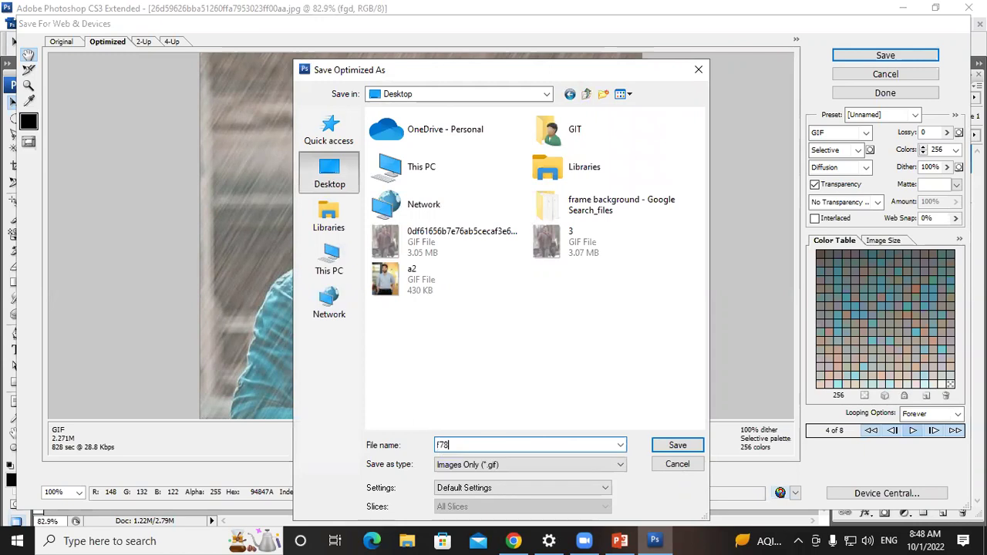
pyautogui.click(677, 444)
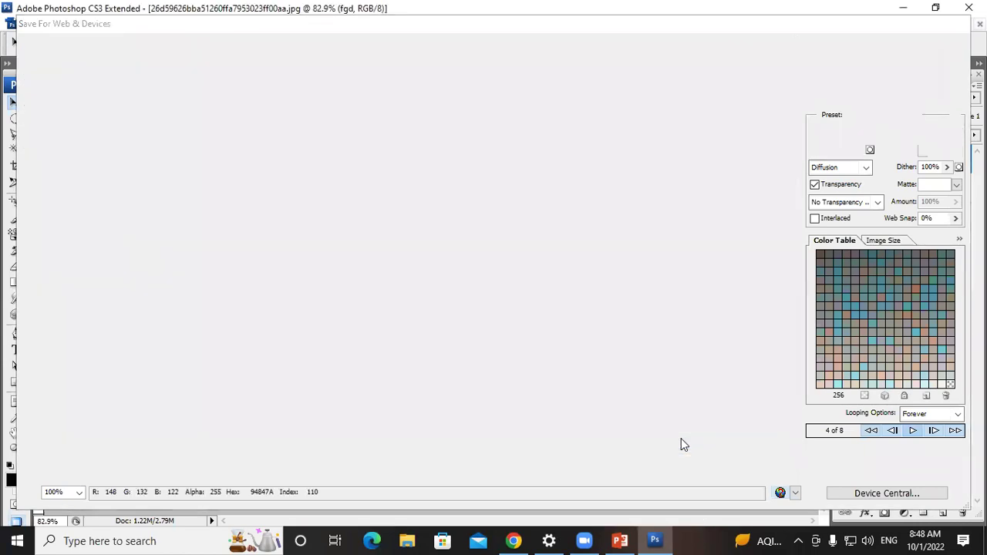
pyautogui.click(969, 7)
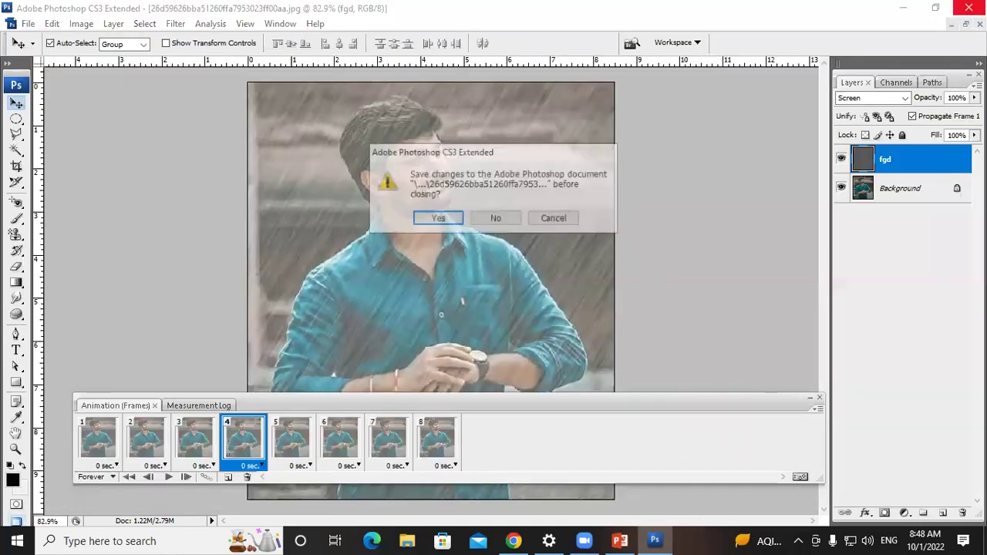
pyautogui.click(497, 219)
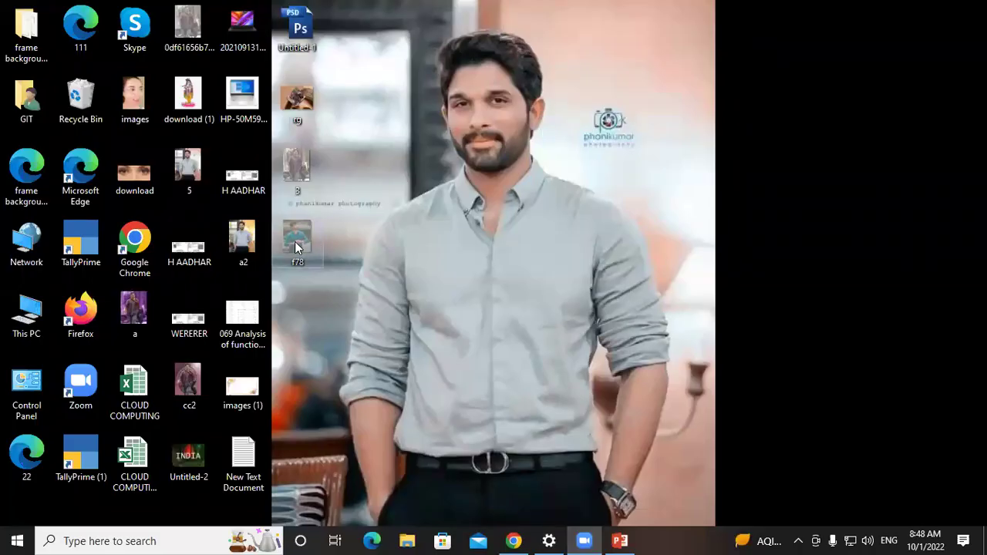
pyautogui.click(295, 242)
pyautogui.doubleClick(295, 241)
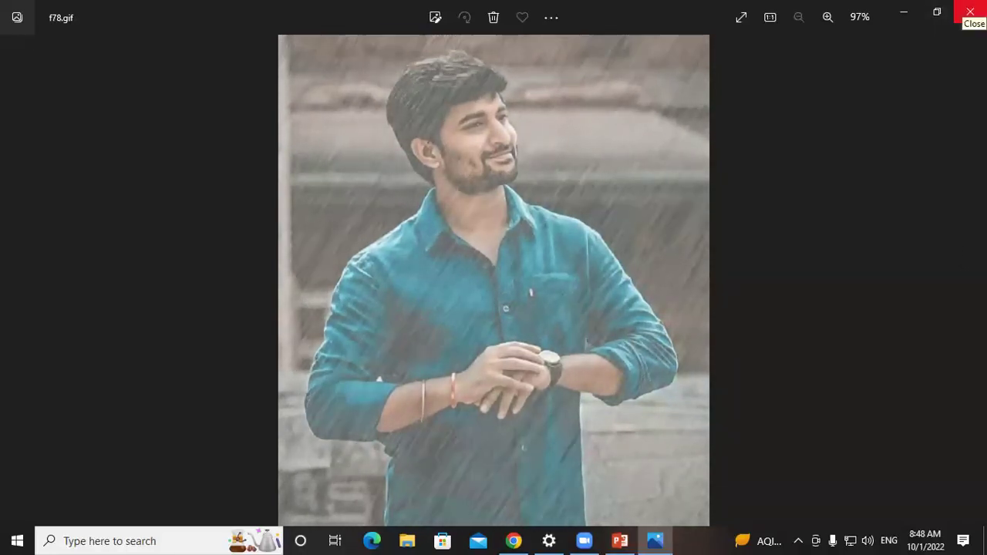
pyautogui.click(970, 11)
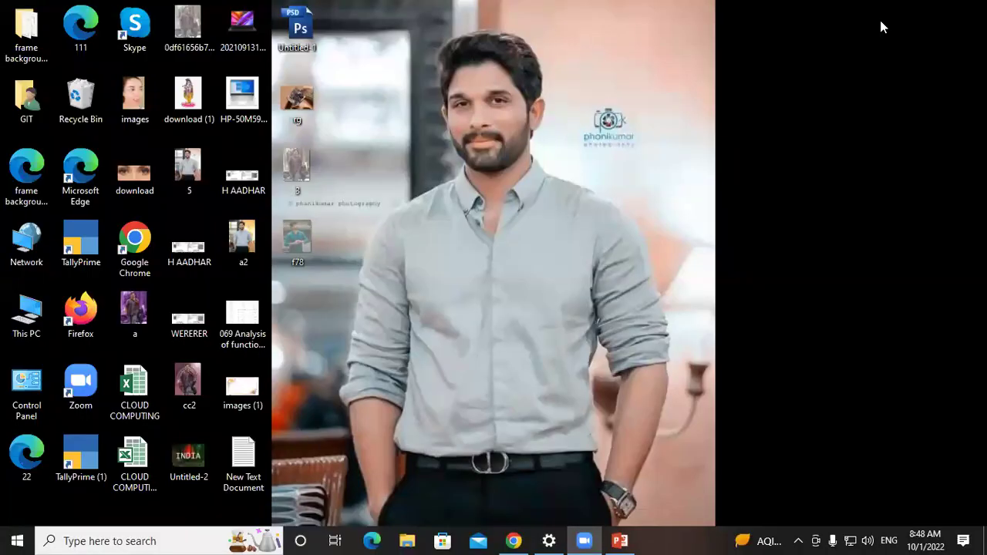